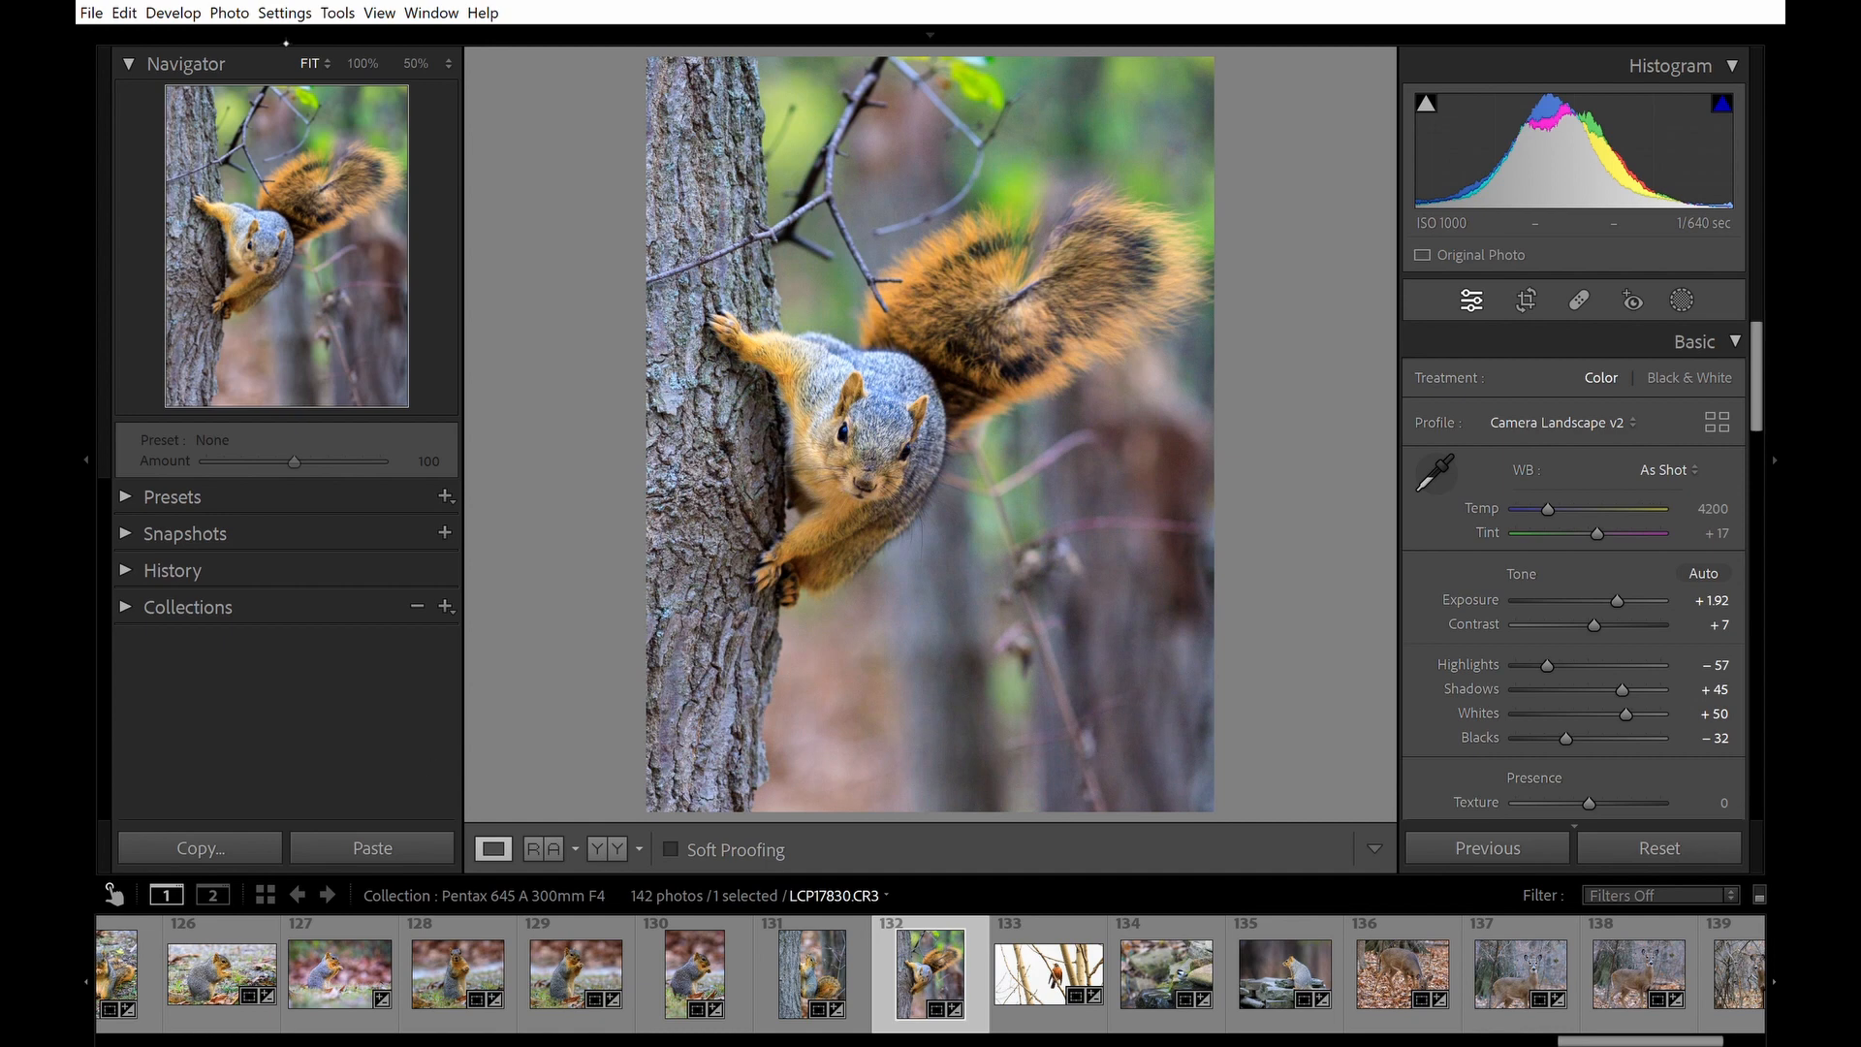
Inspect the last deer photos, LCP18242 and LCP18231, at 100% zoom to check sharpness.
mouse_move(499, 47)
left_click_drag(1663, 1039, 1706, 1040)
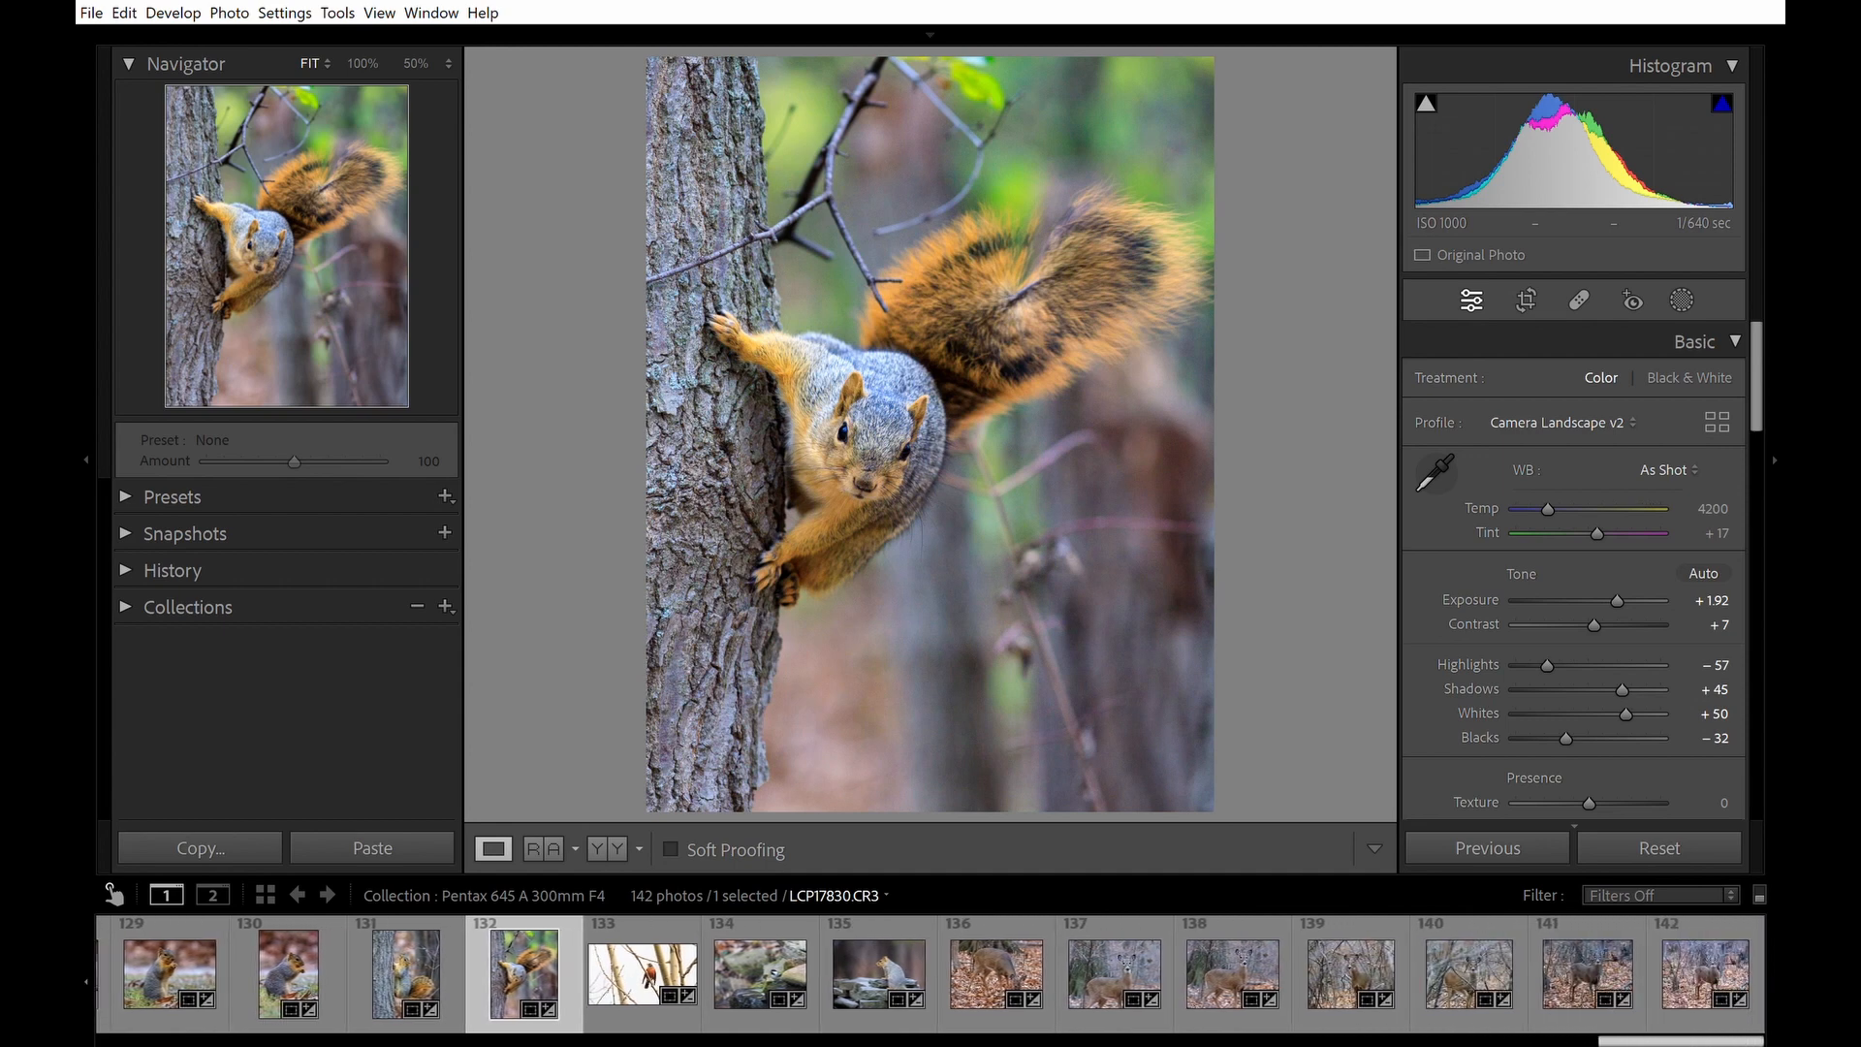
left_click(1708, 955)
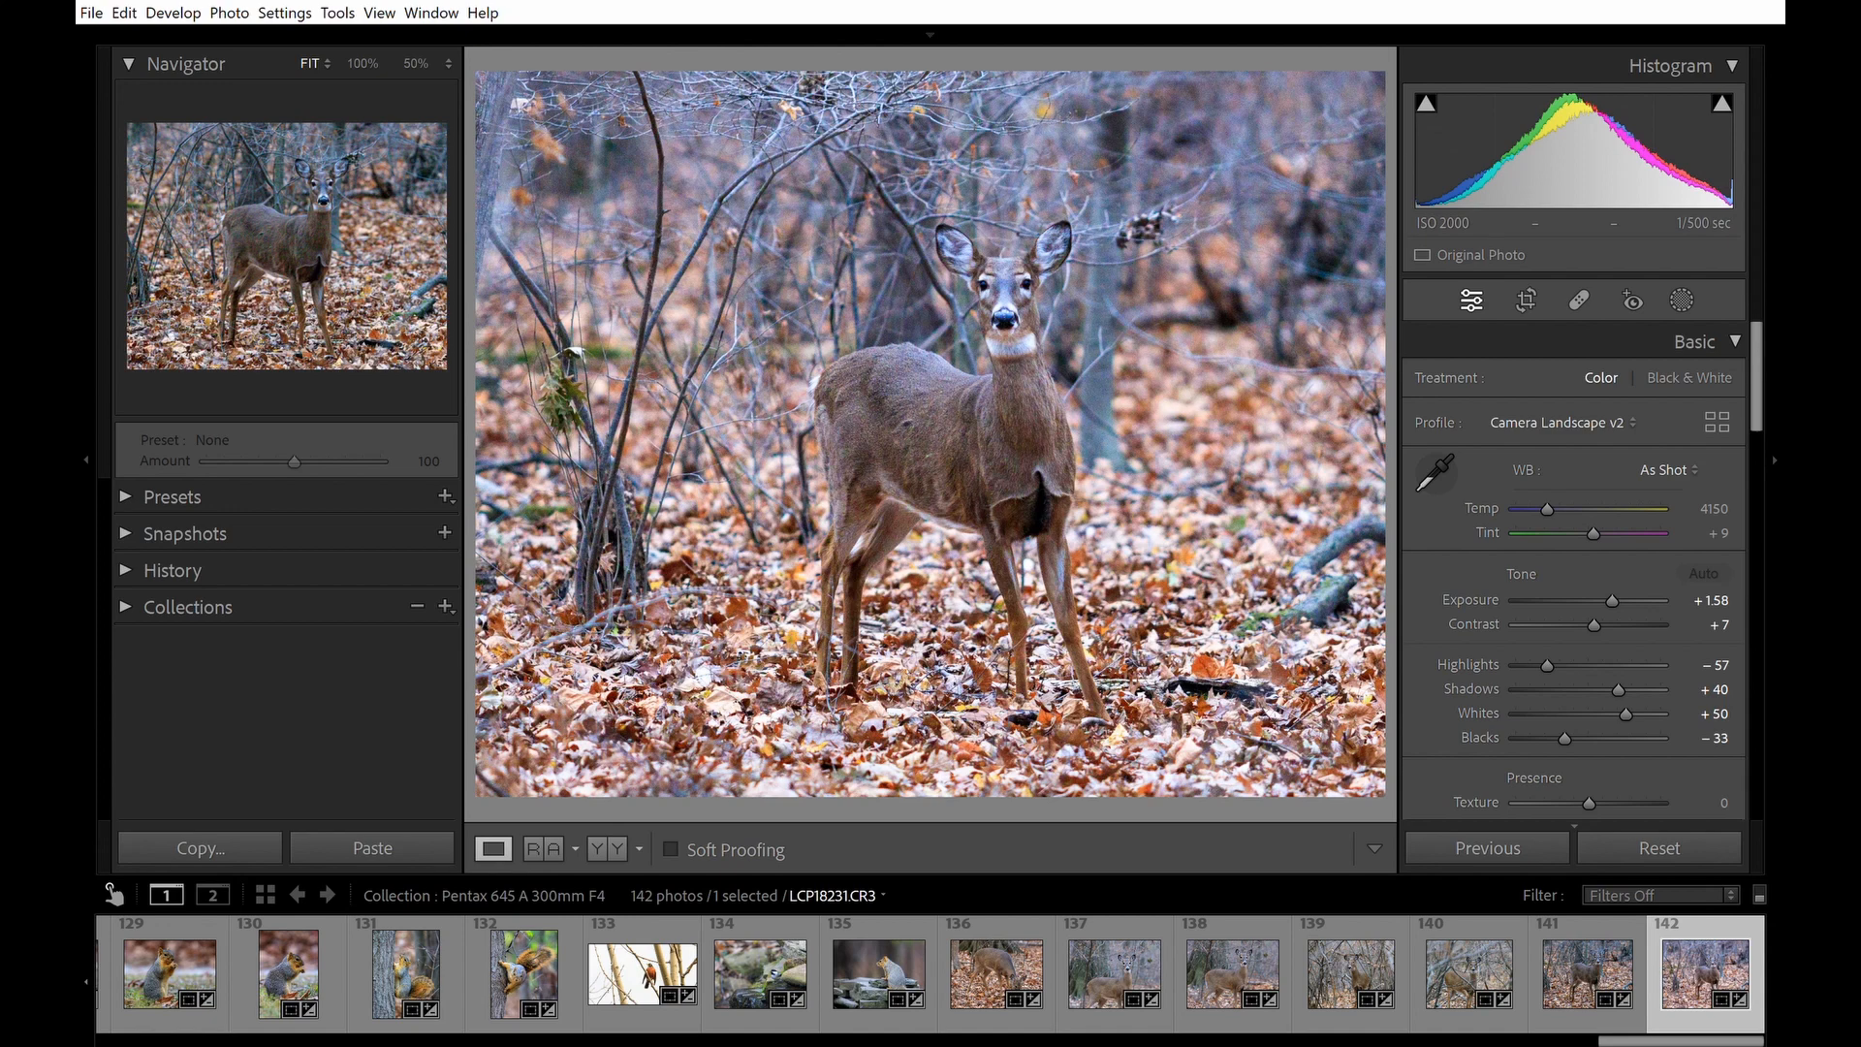
left_click(1013, 268)
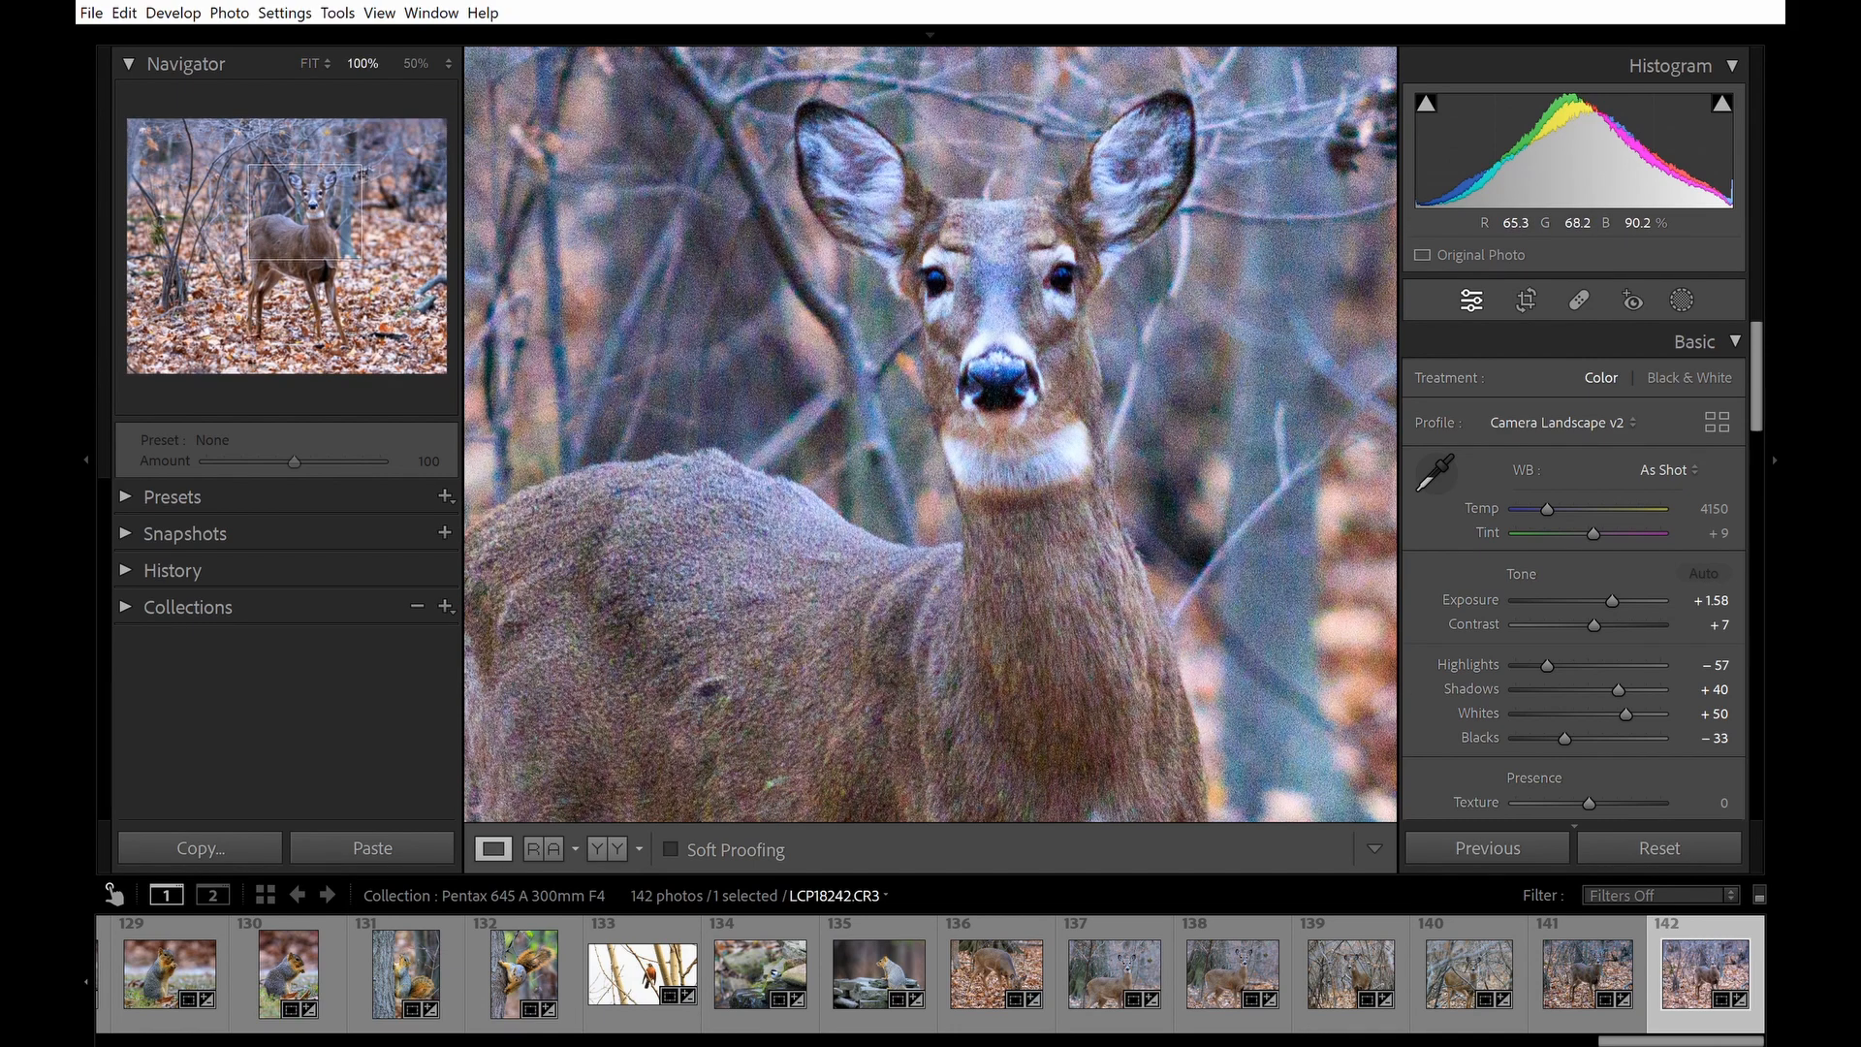
left_click(1033, 290)
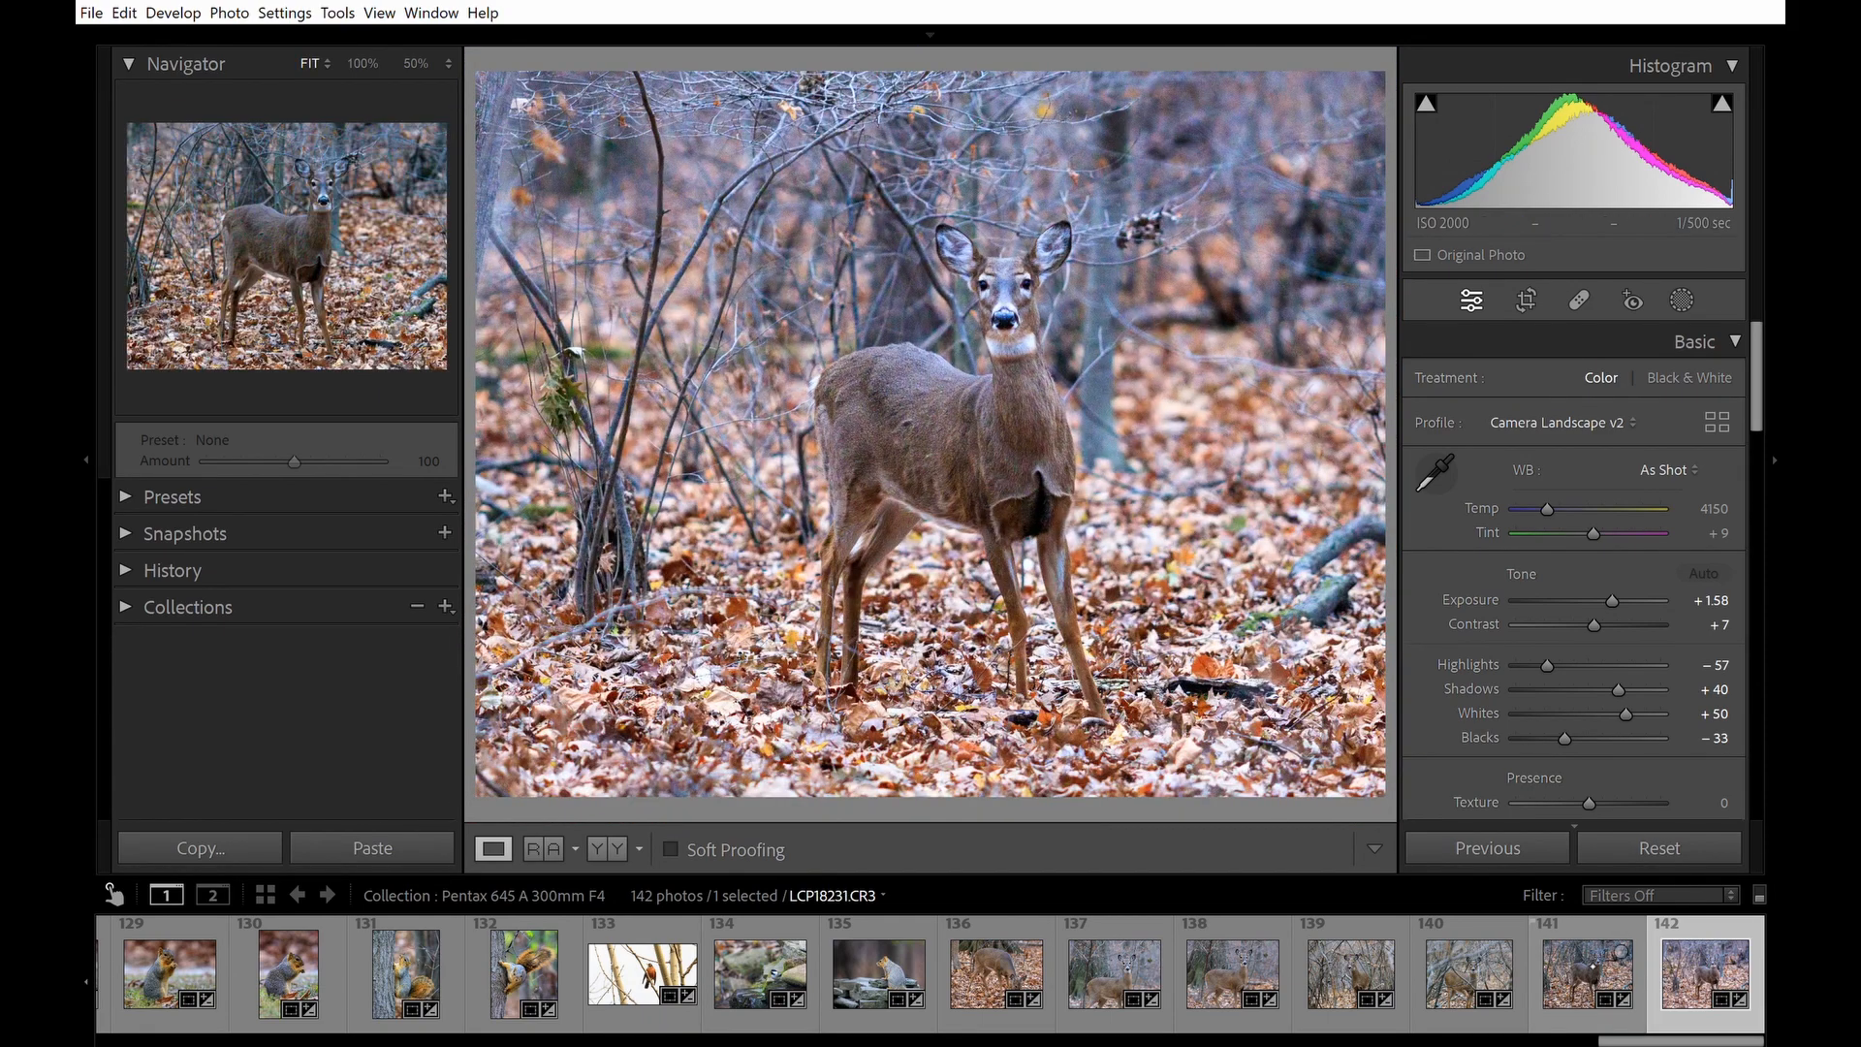
left_click(1593, 966)
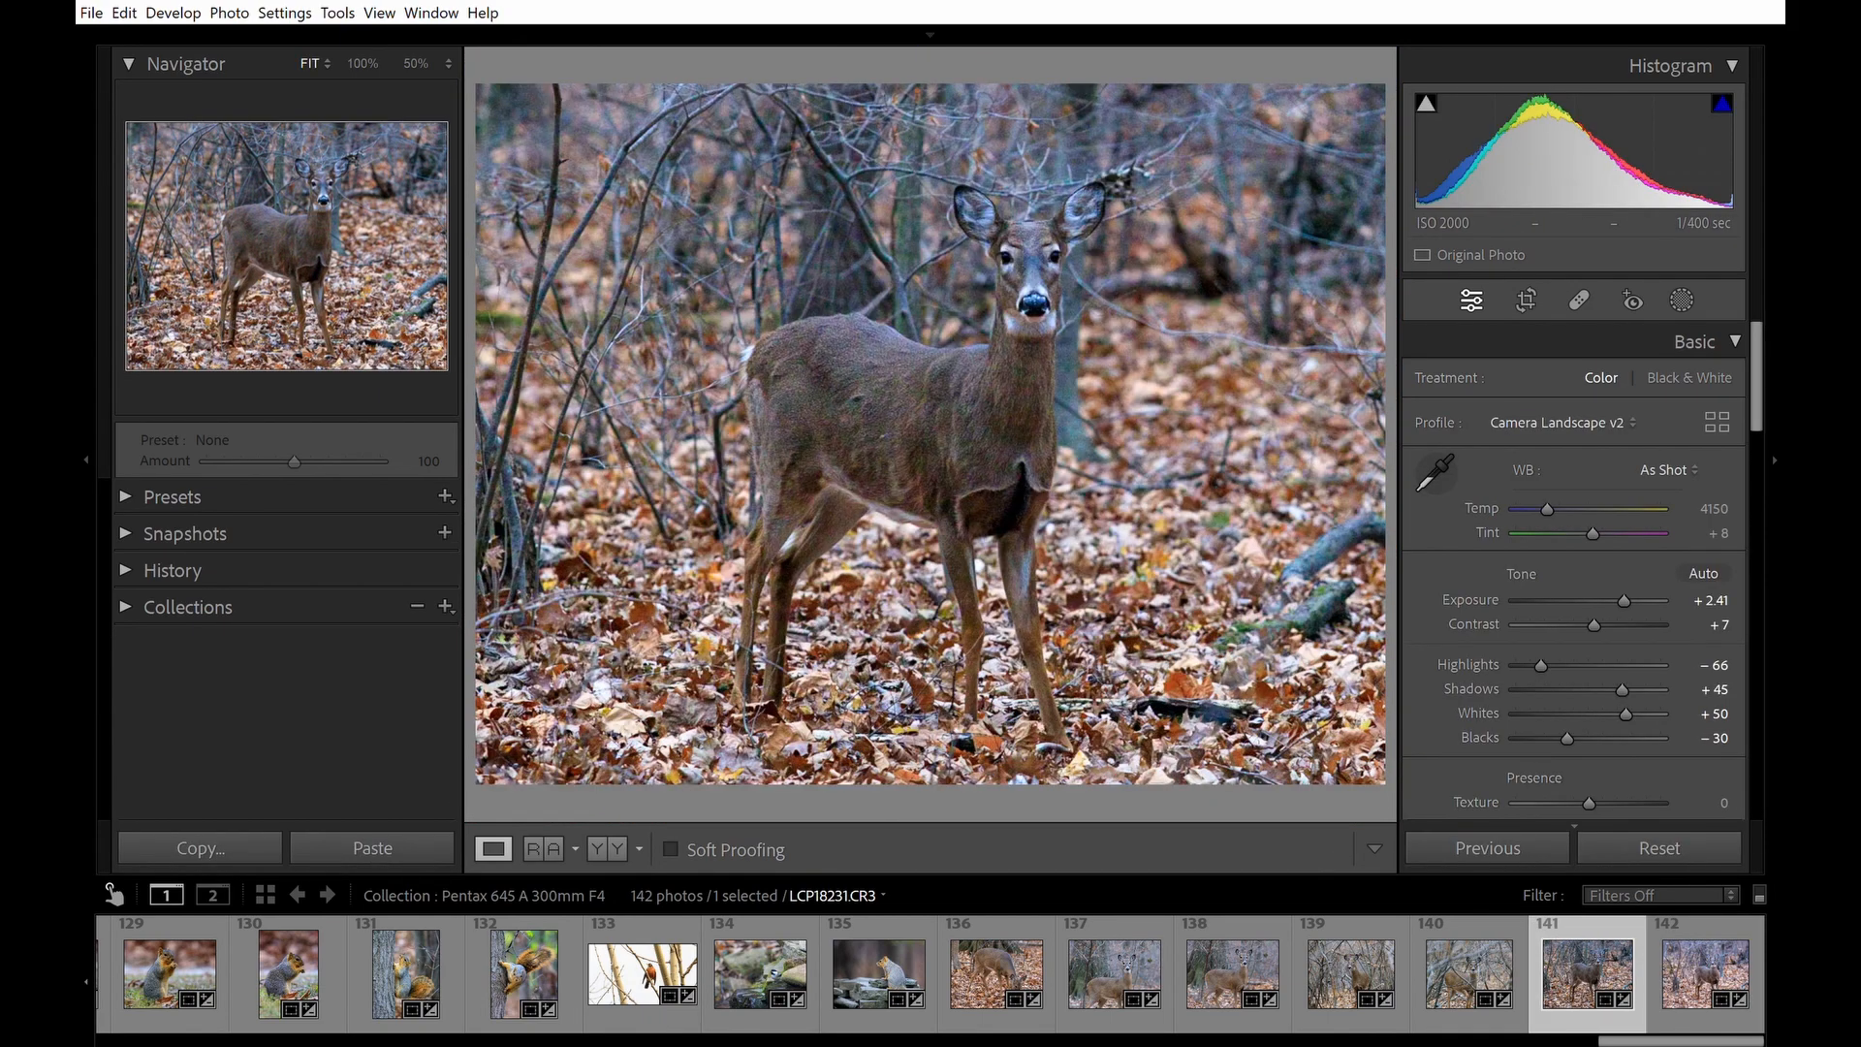
left_click(1016, 236)
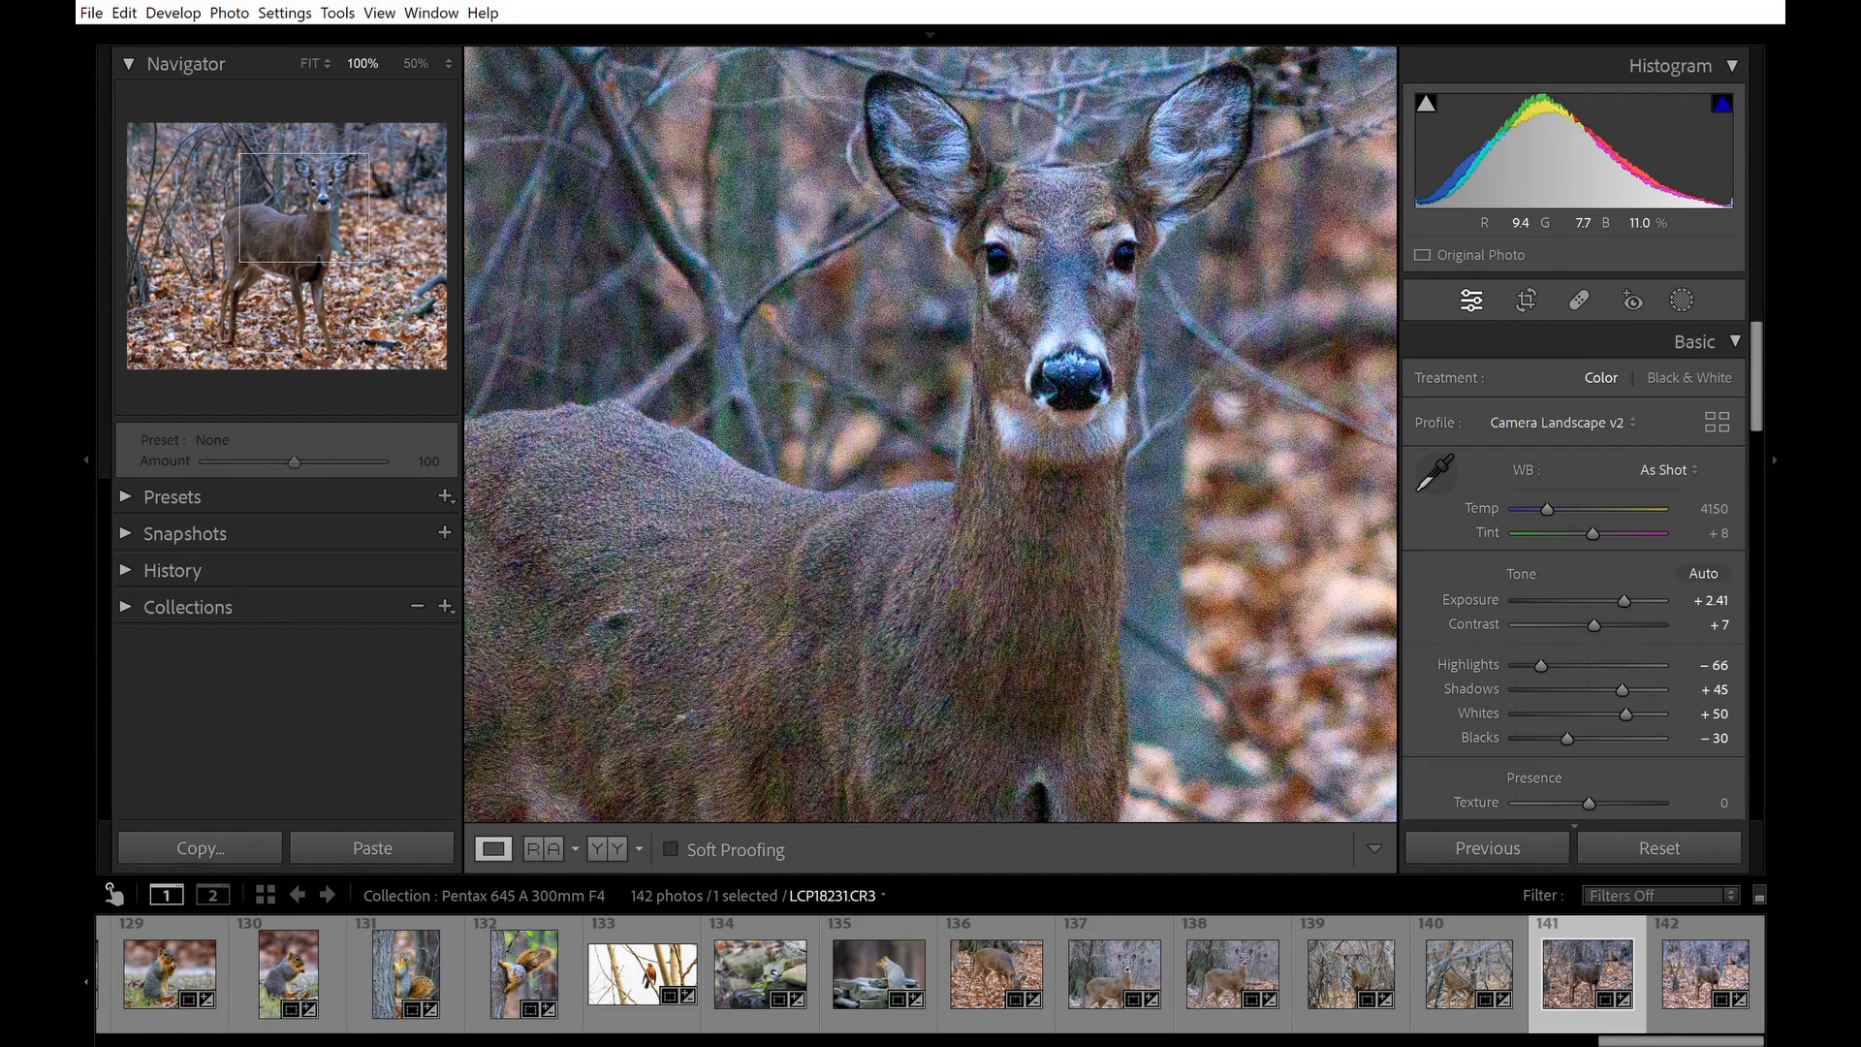
left_click_drag(913, 597, 1142, 515)
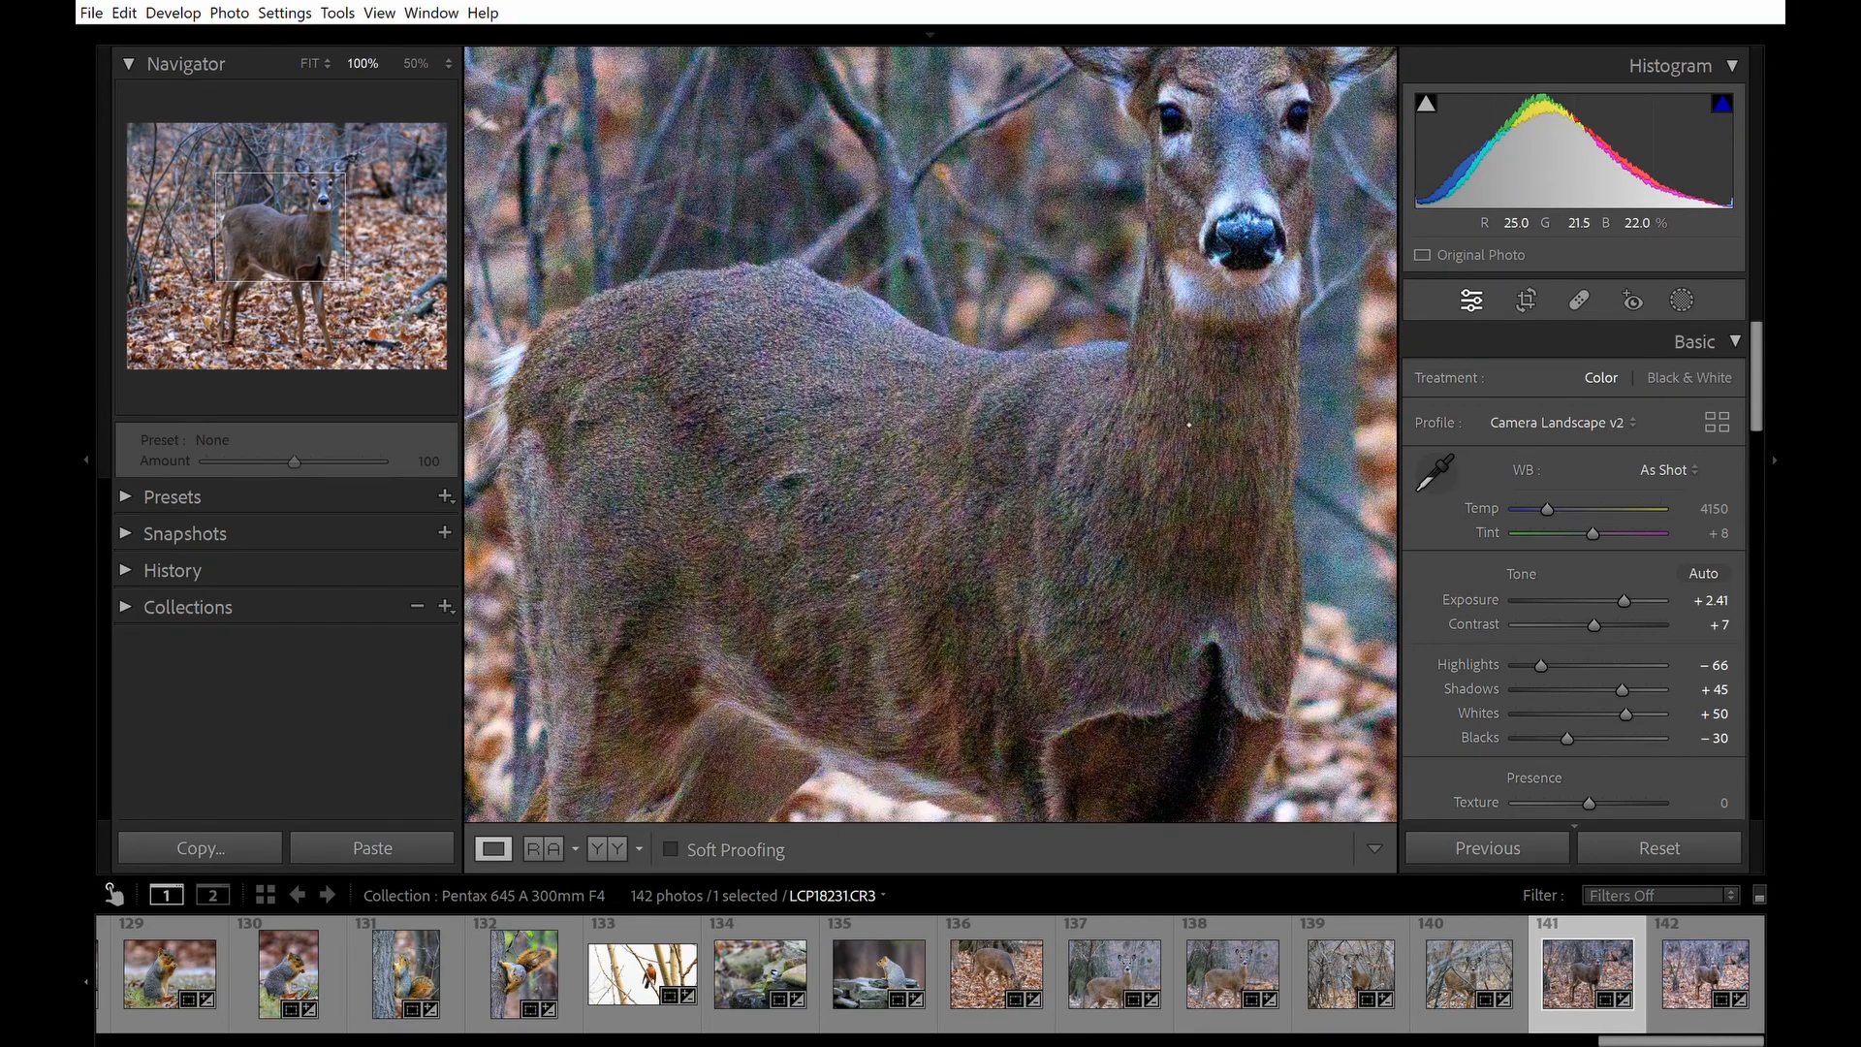
left_click(1181, 415)
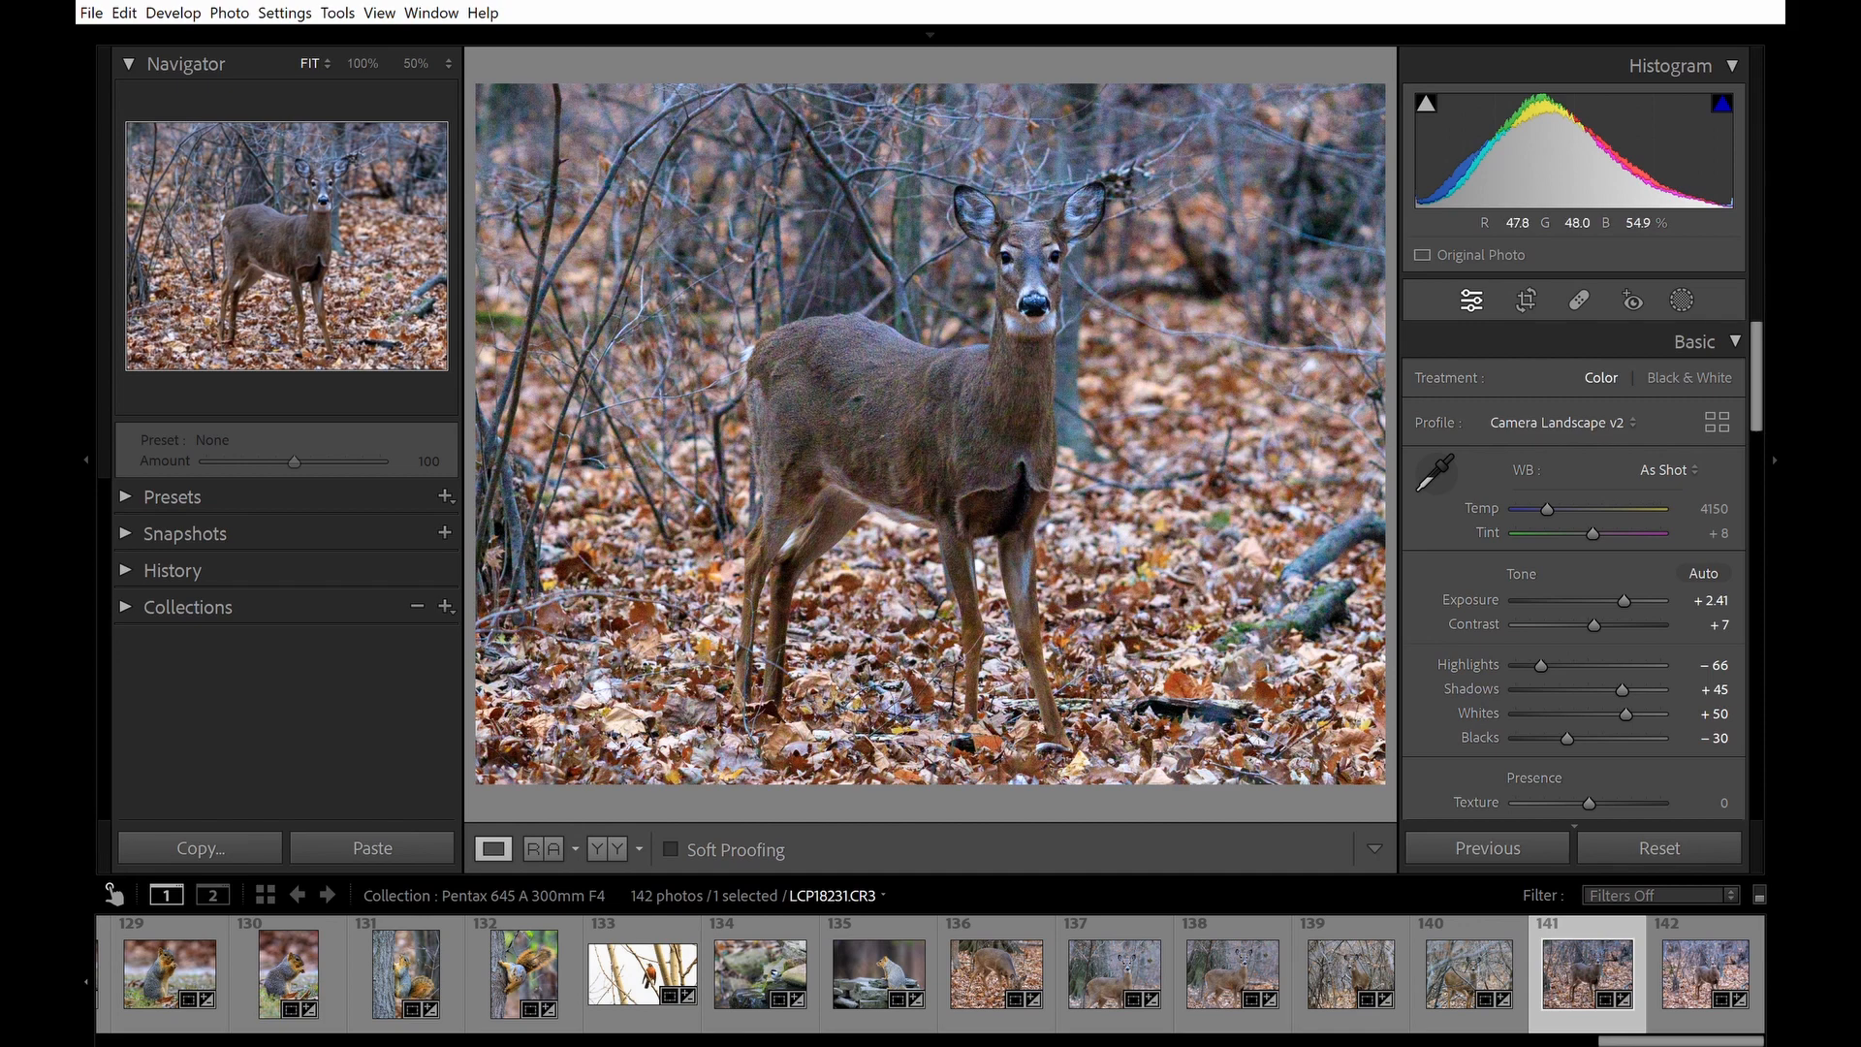
Inspect deer photos LCP18220 and LCP18203 at 100% zoom, looking around the face.
left_click(1466, 964)
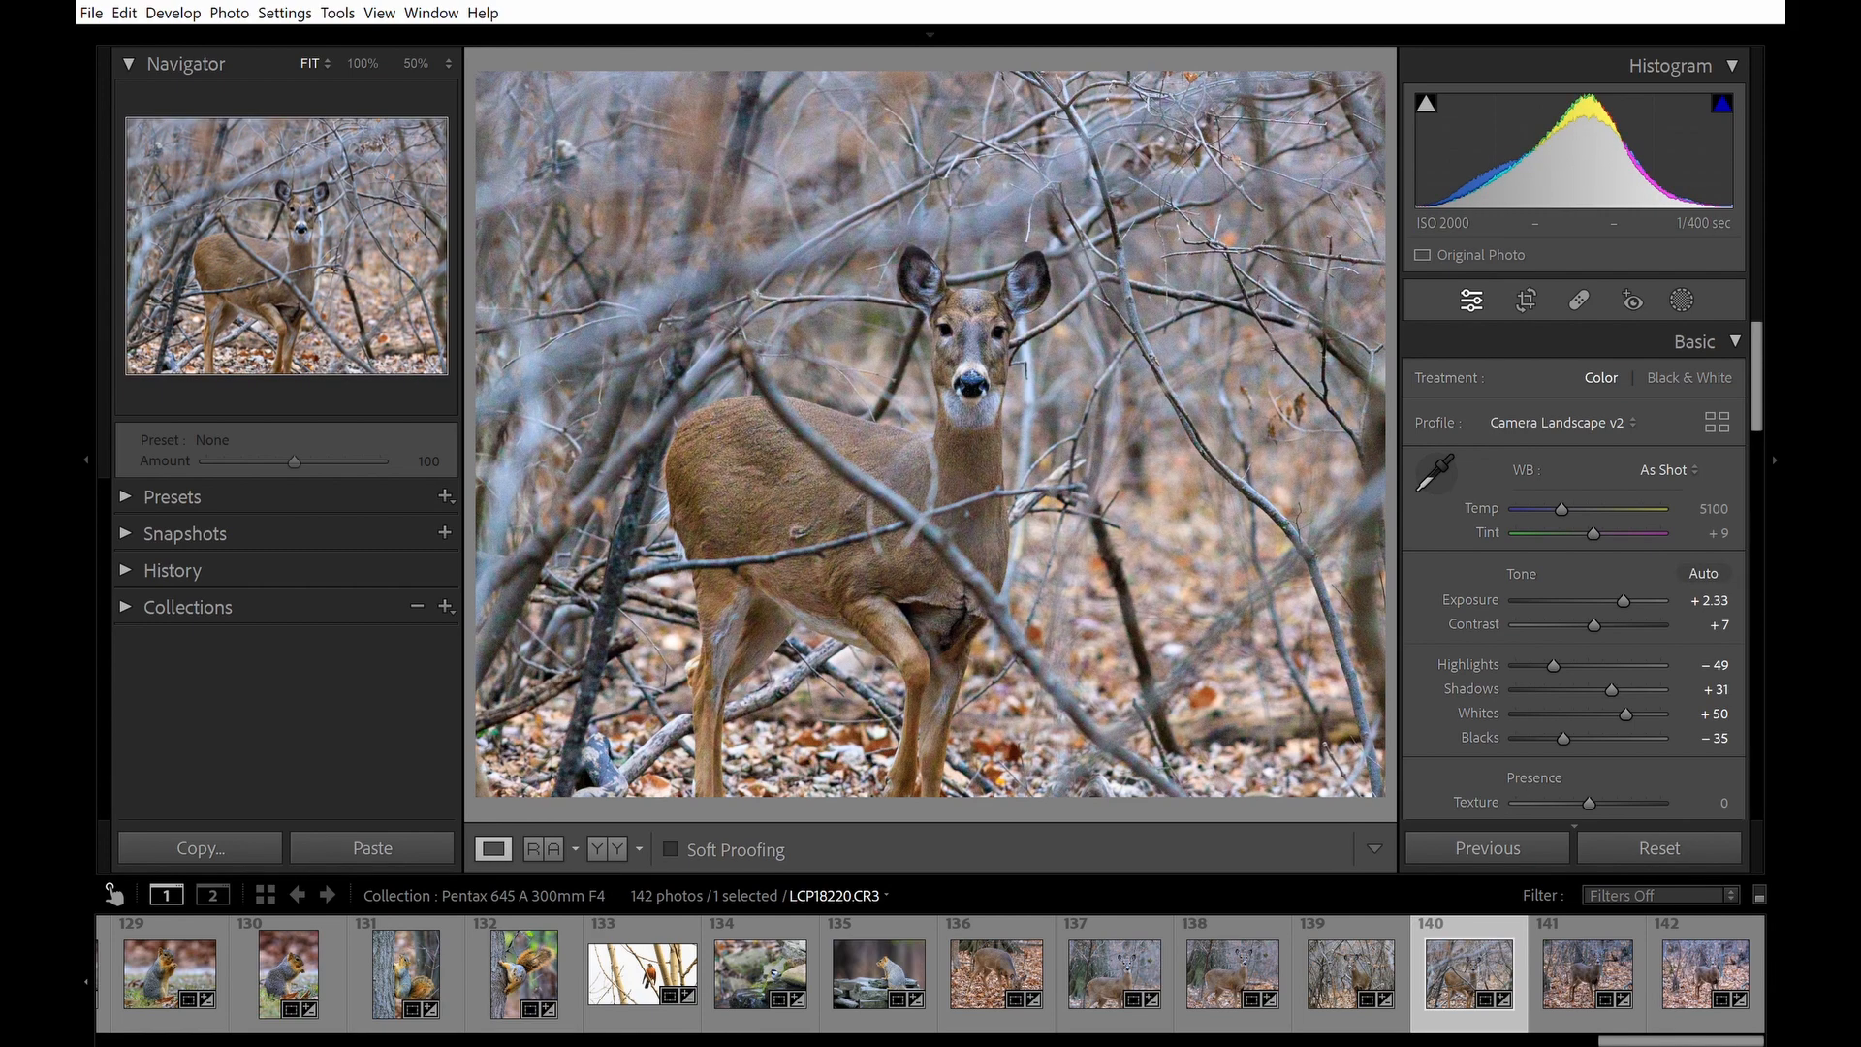
left_click(966, 317)
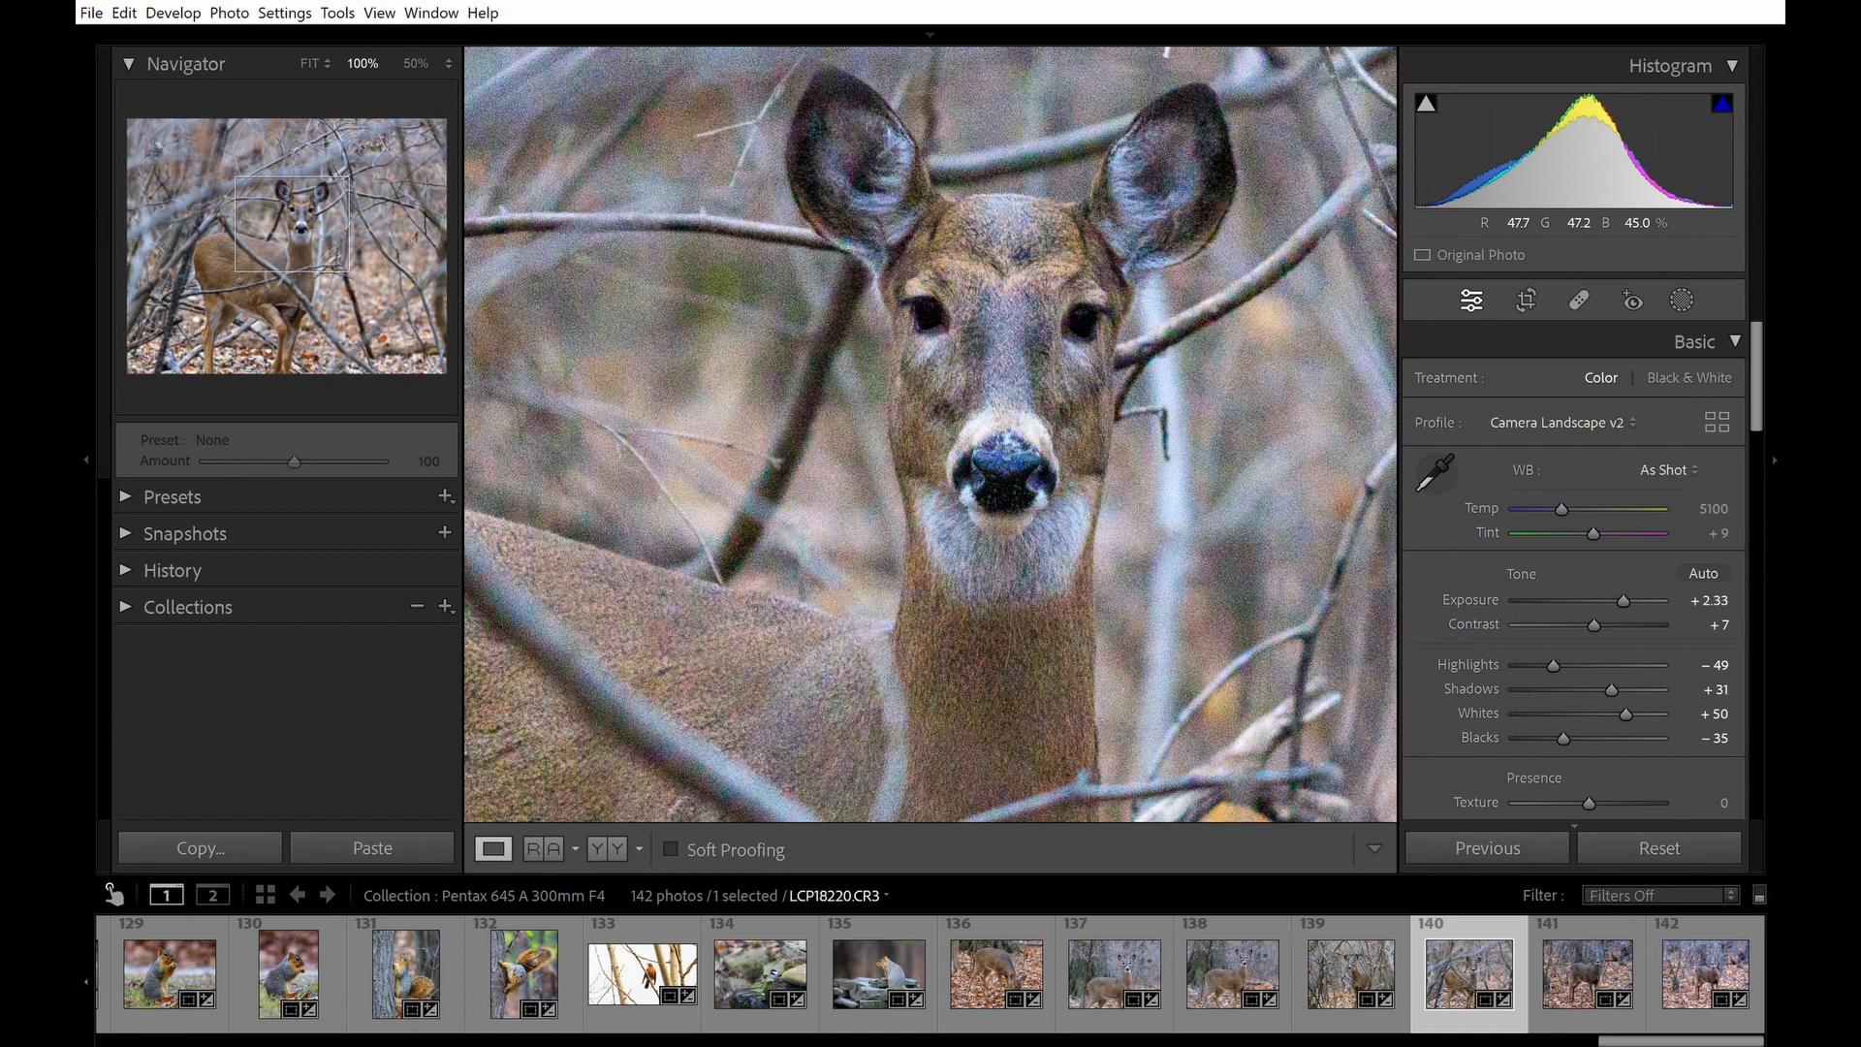
left_click(1014, 323)
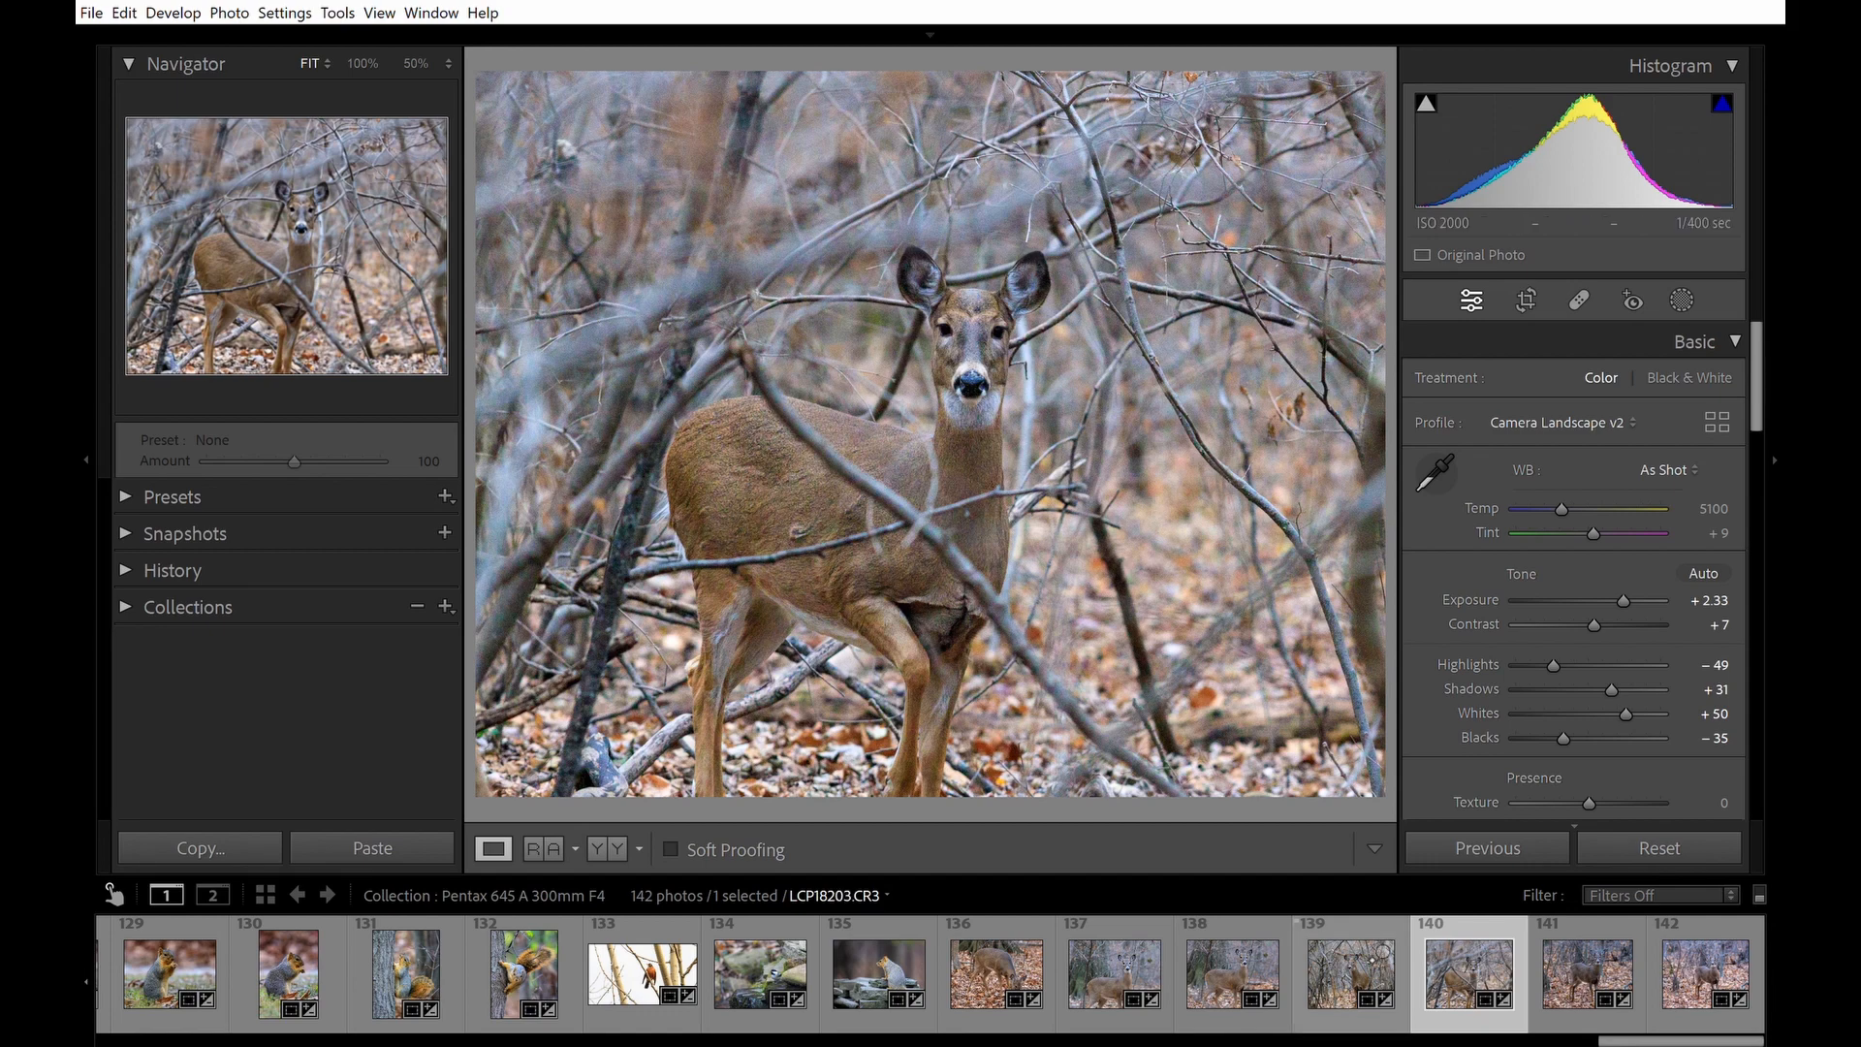
left_click(1362, 963)
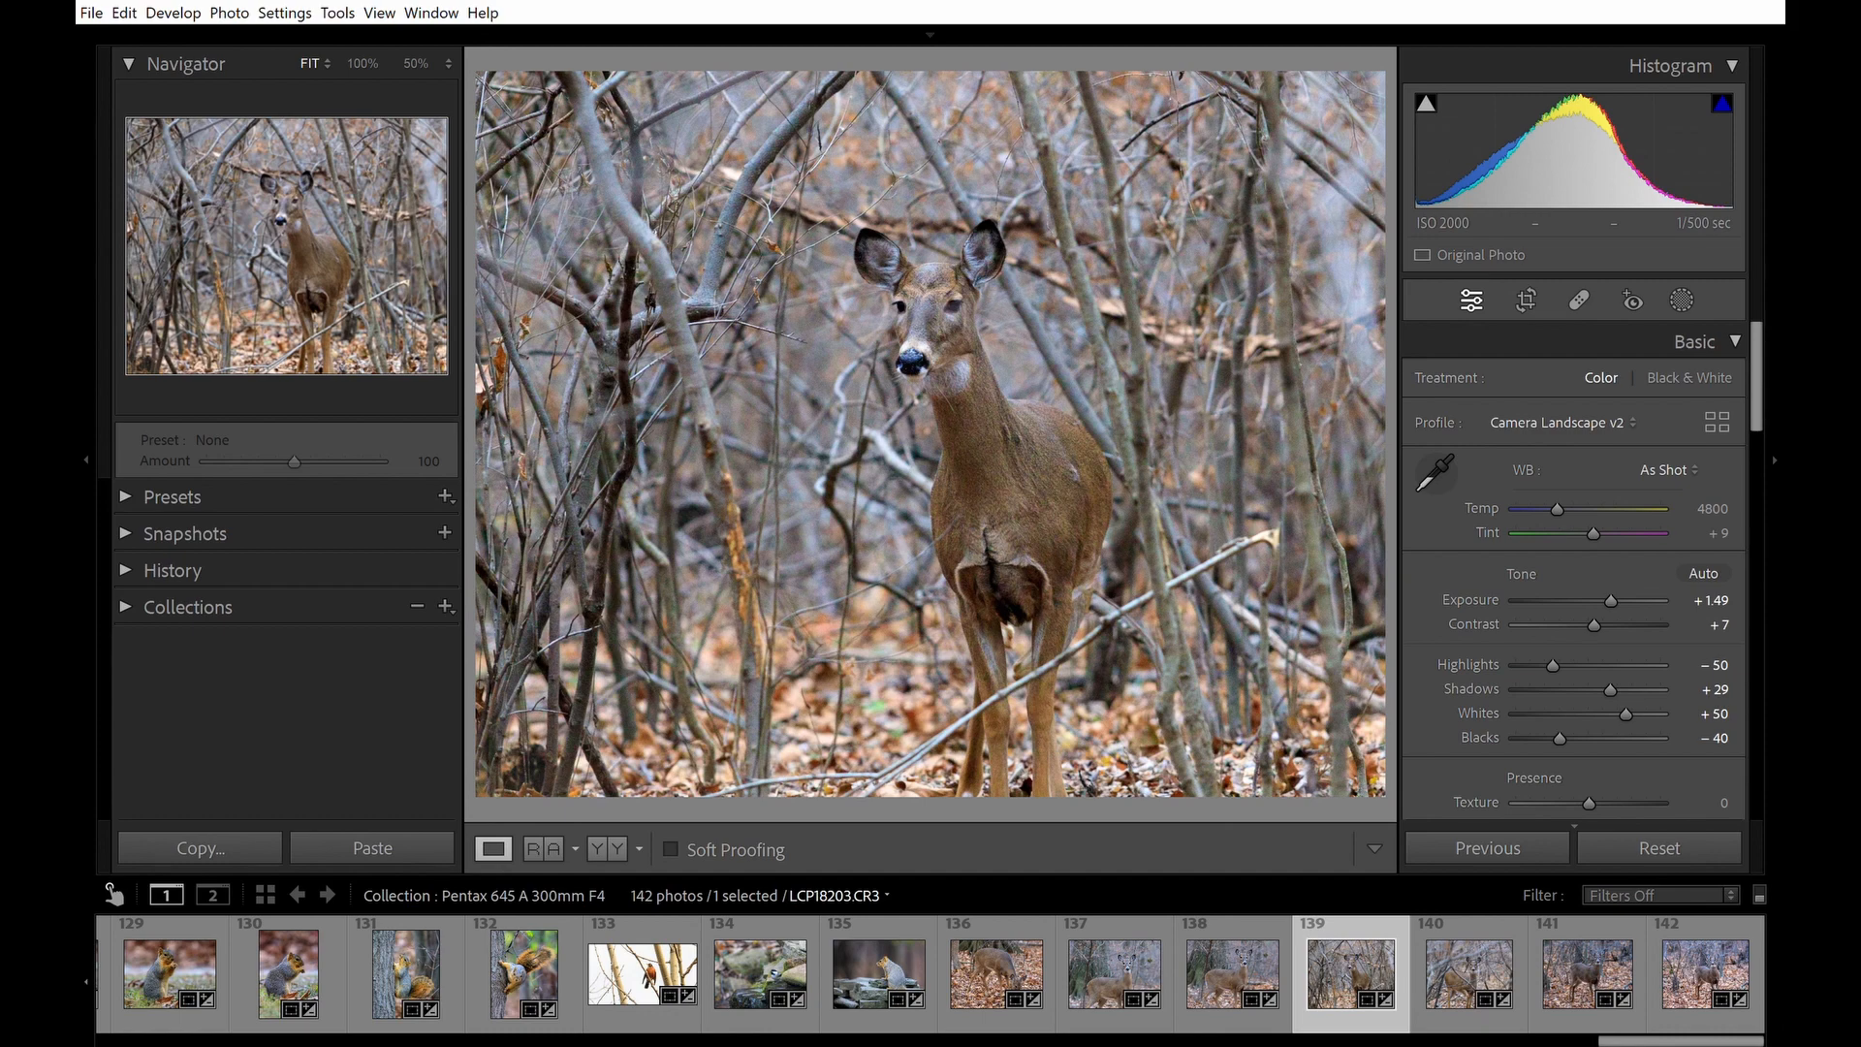
left_click(951, 300)
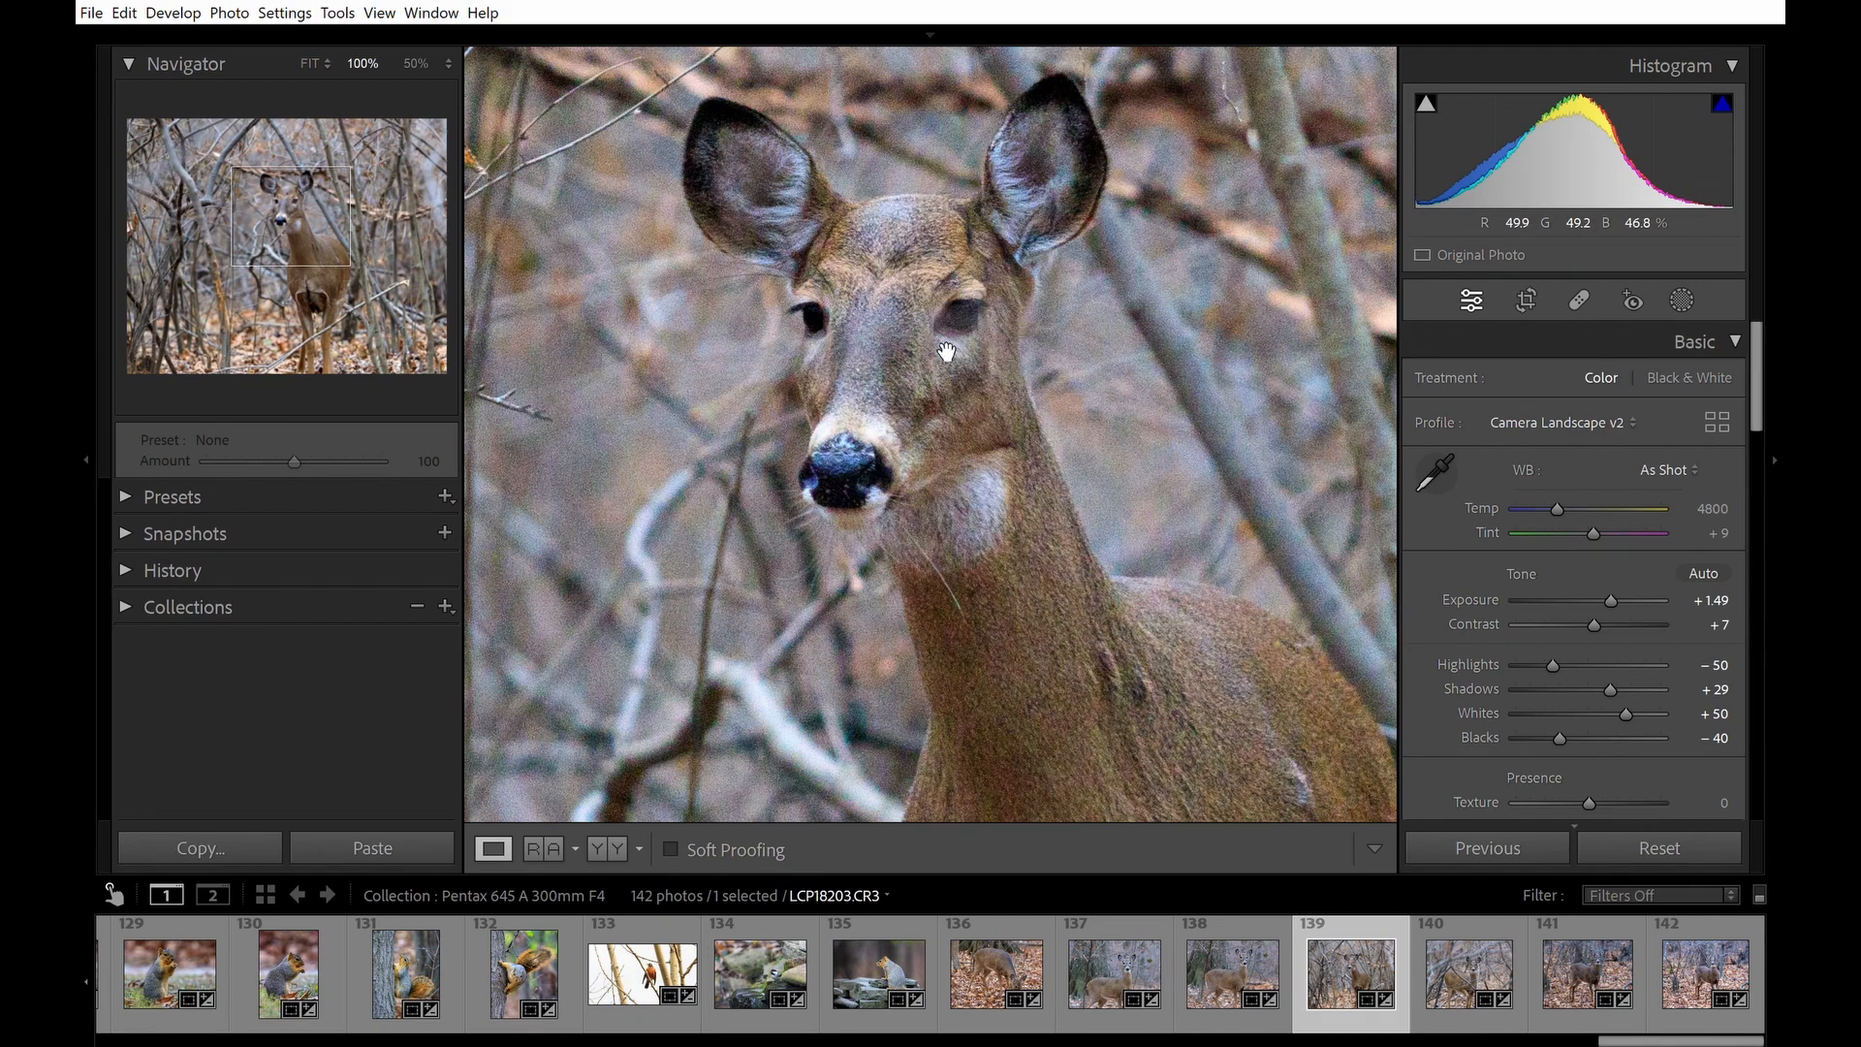
left_click_drag(1071, 562, 1064, 395)
left_click(984, 310)
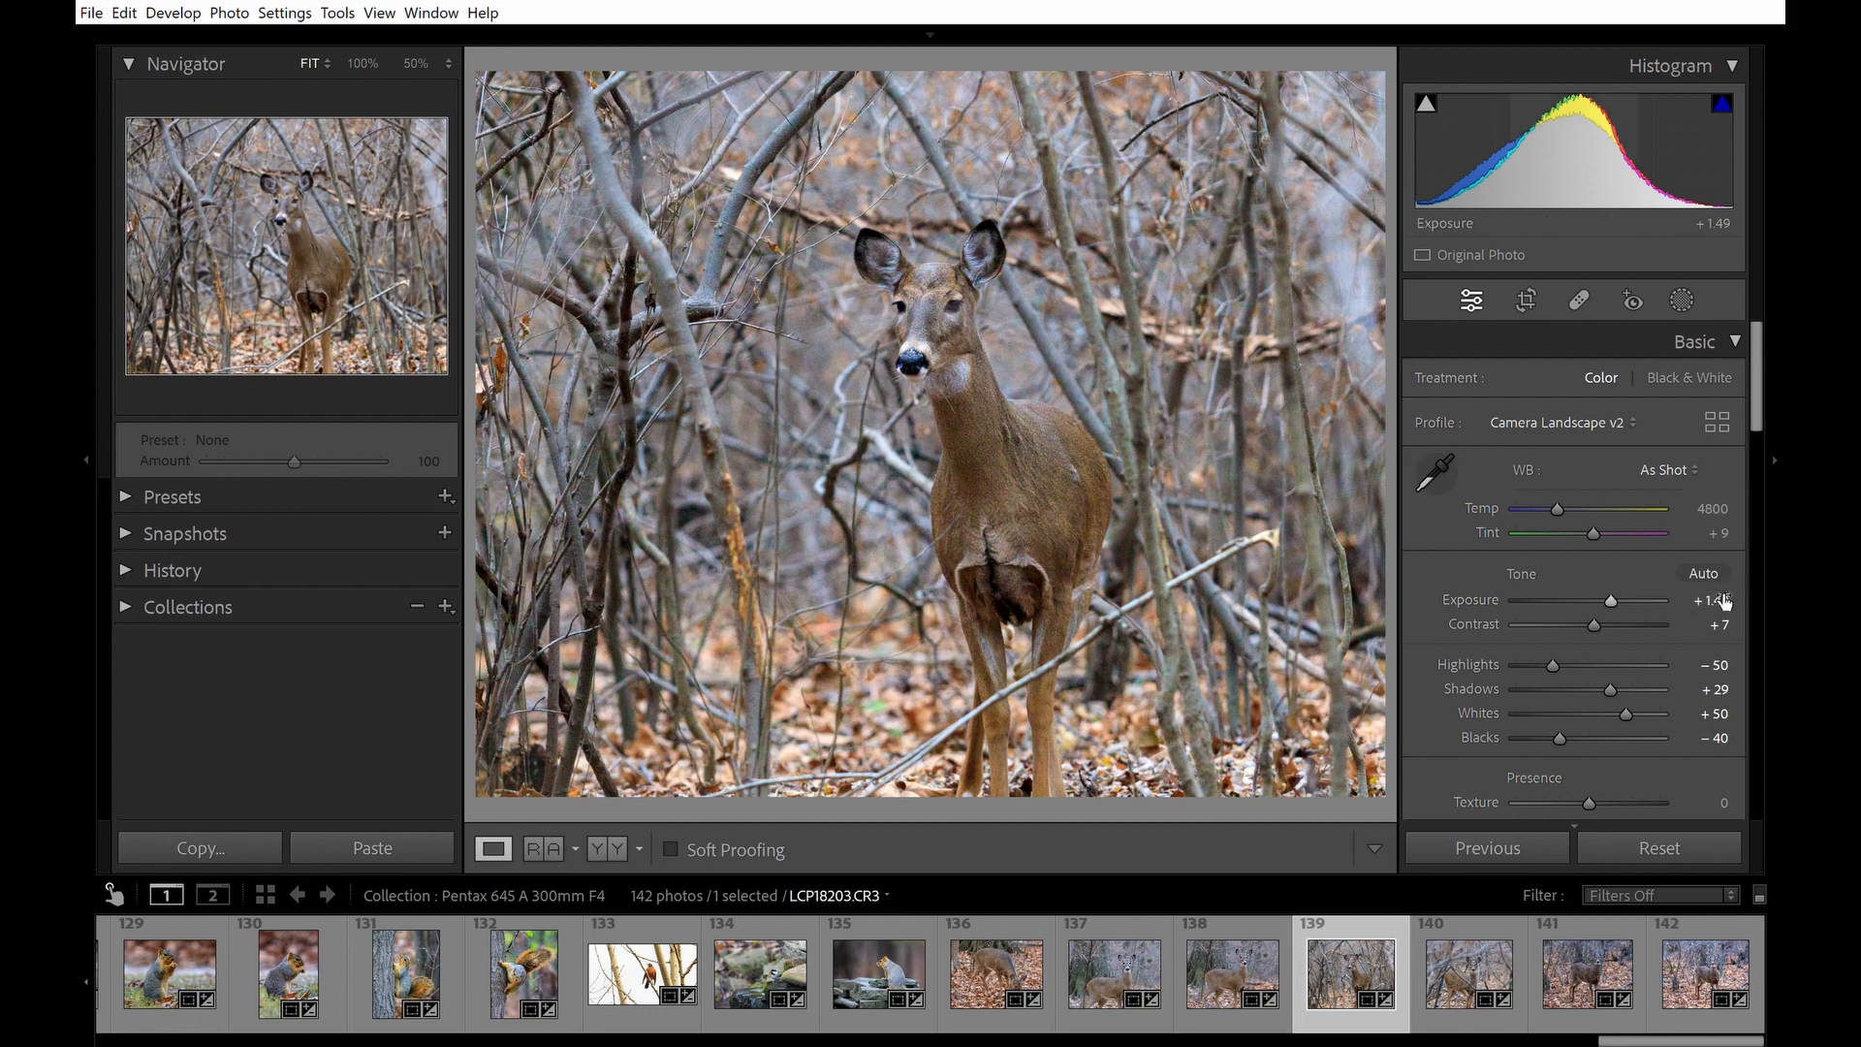
Inspect deer photos LCP18186 and LCP18184 at 100% zoom to compare sharpness.
key("Left")
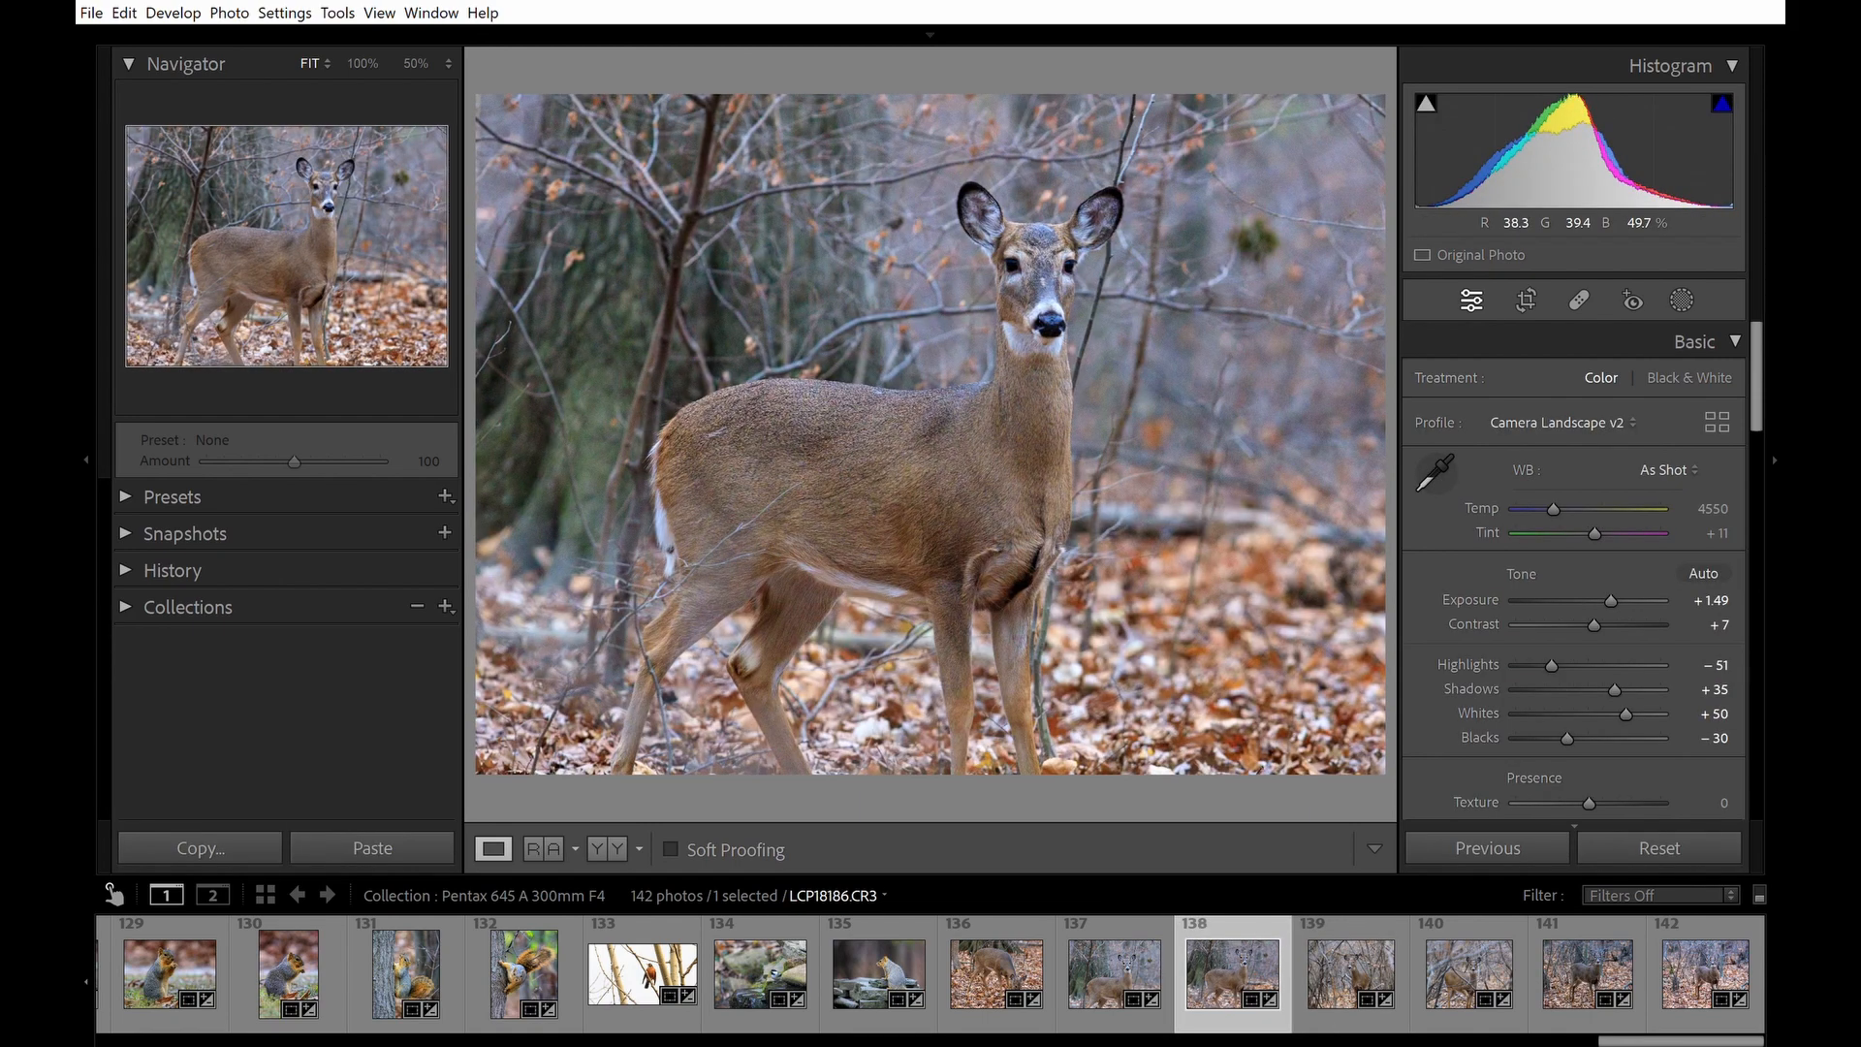
left_click(1029, 247)
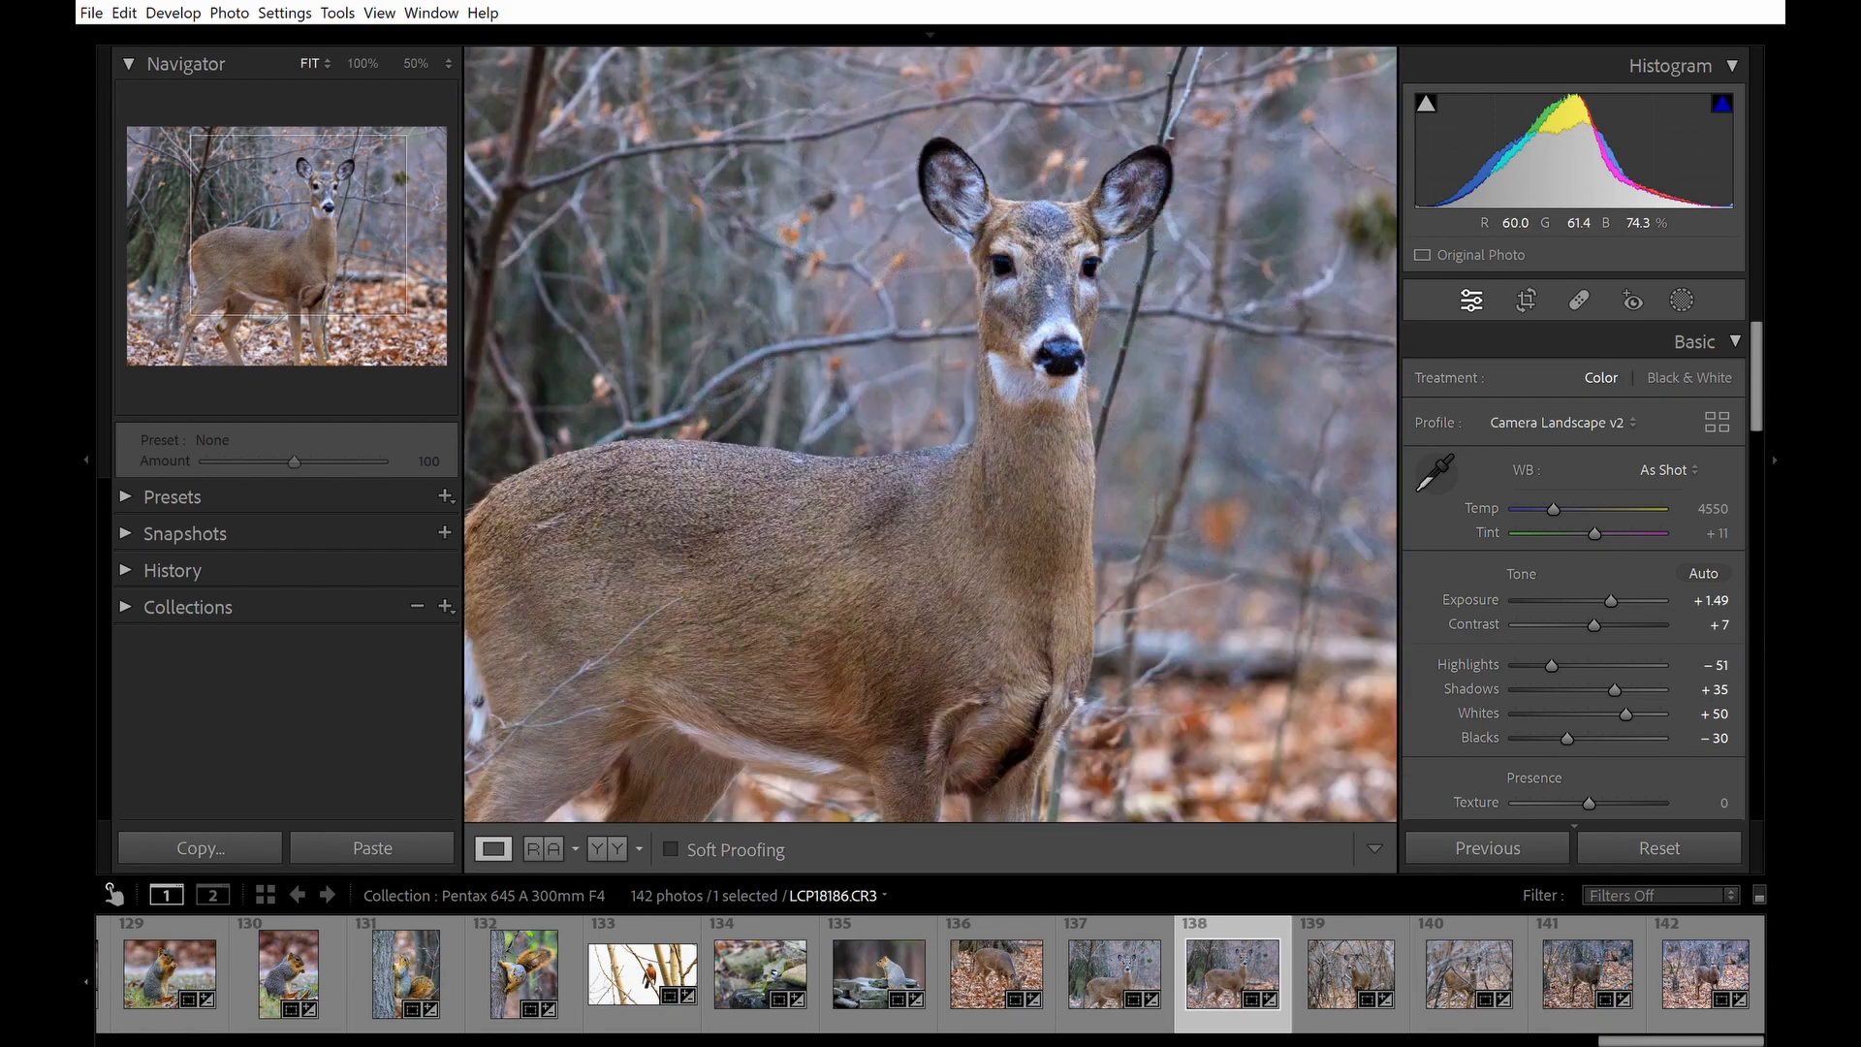
left_click(1113, 303)
left_click(1113, 955)
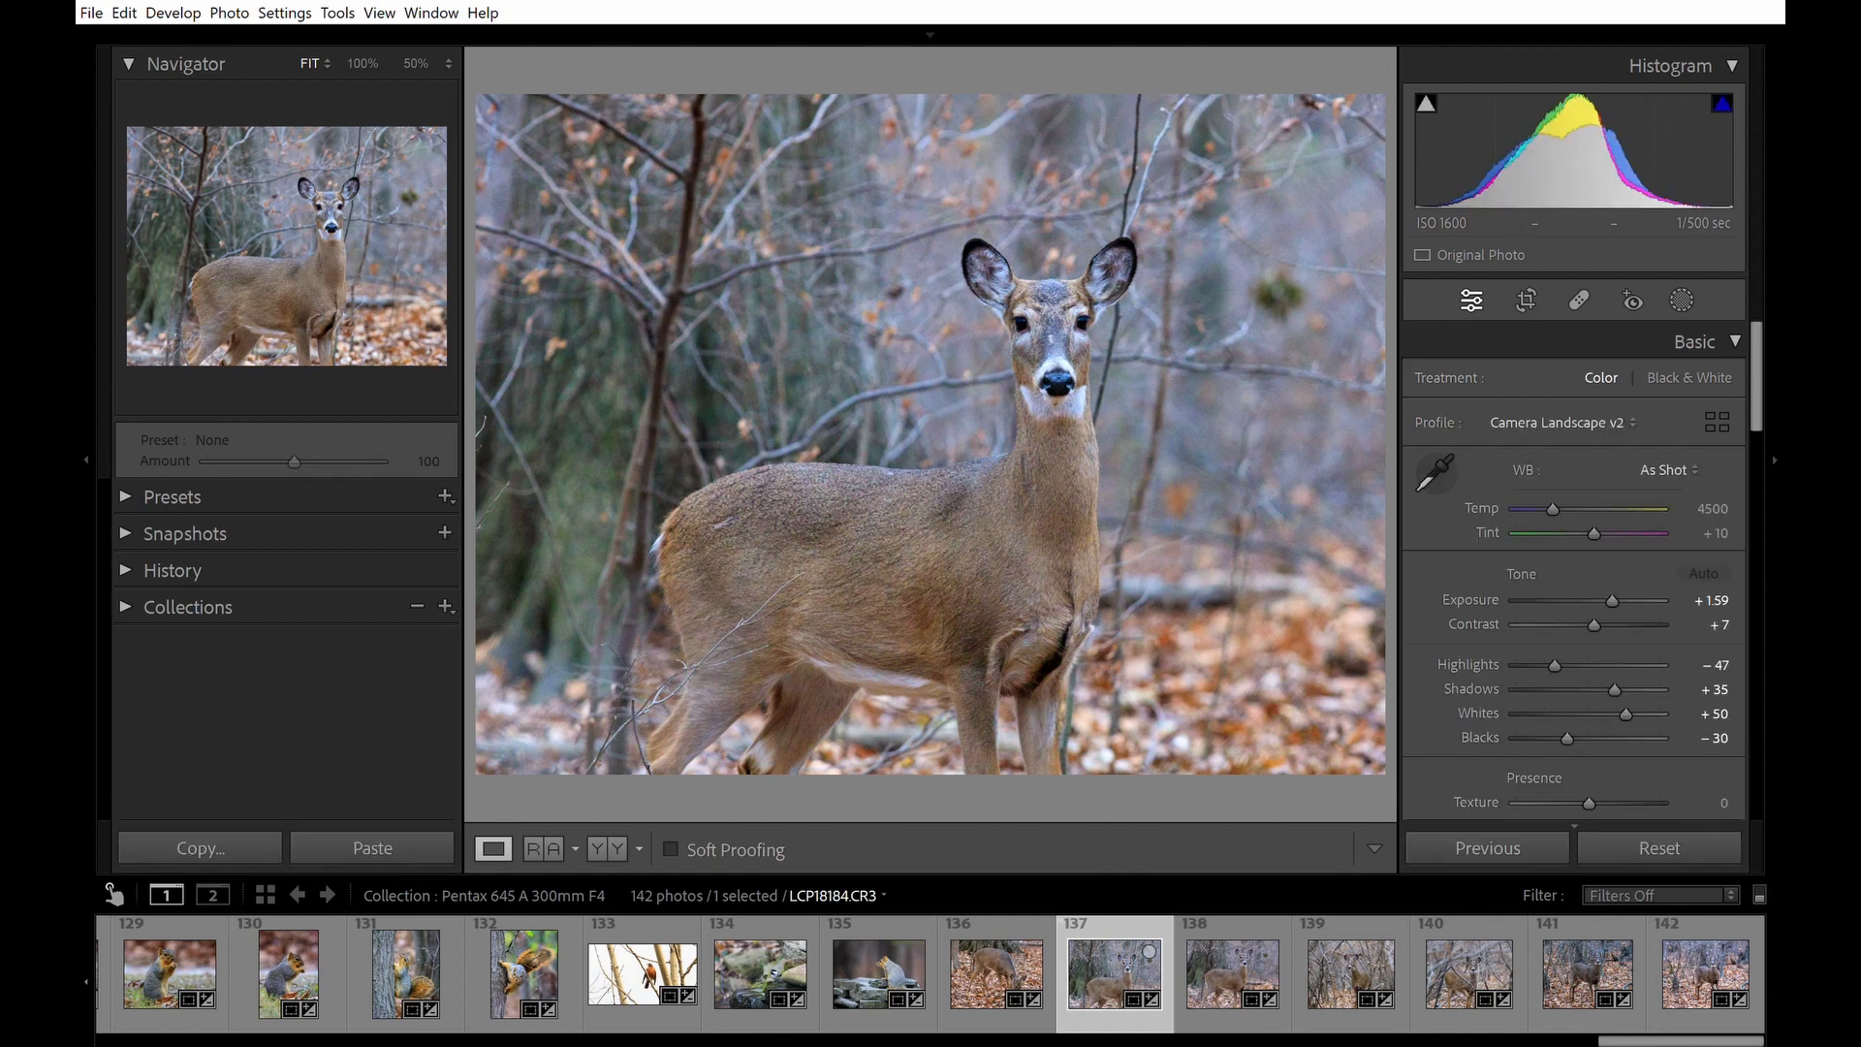
left_click(1054, 303)
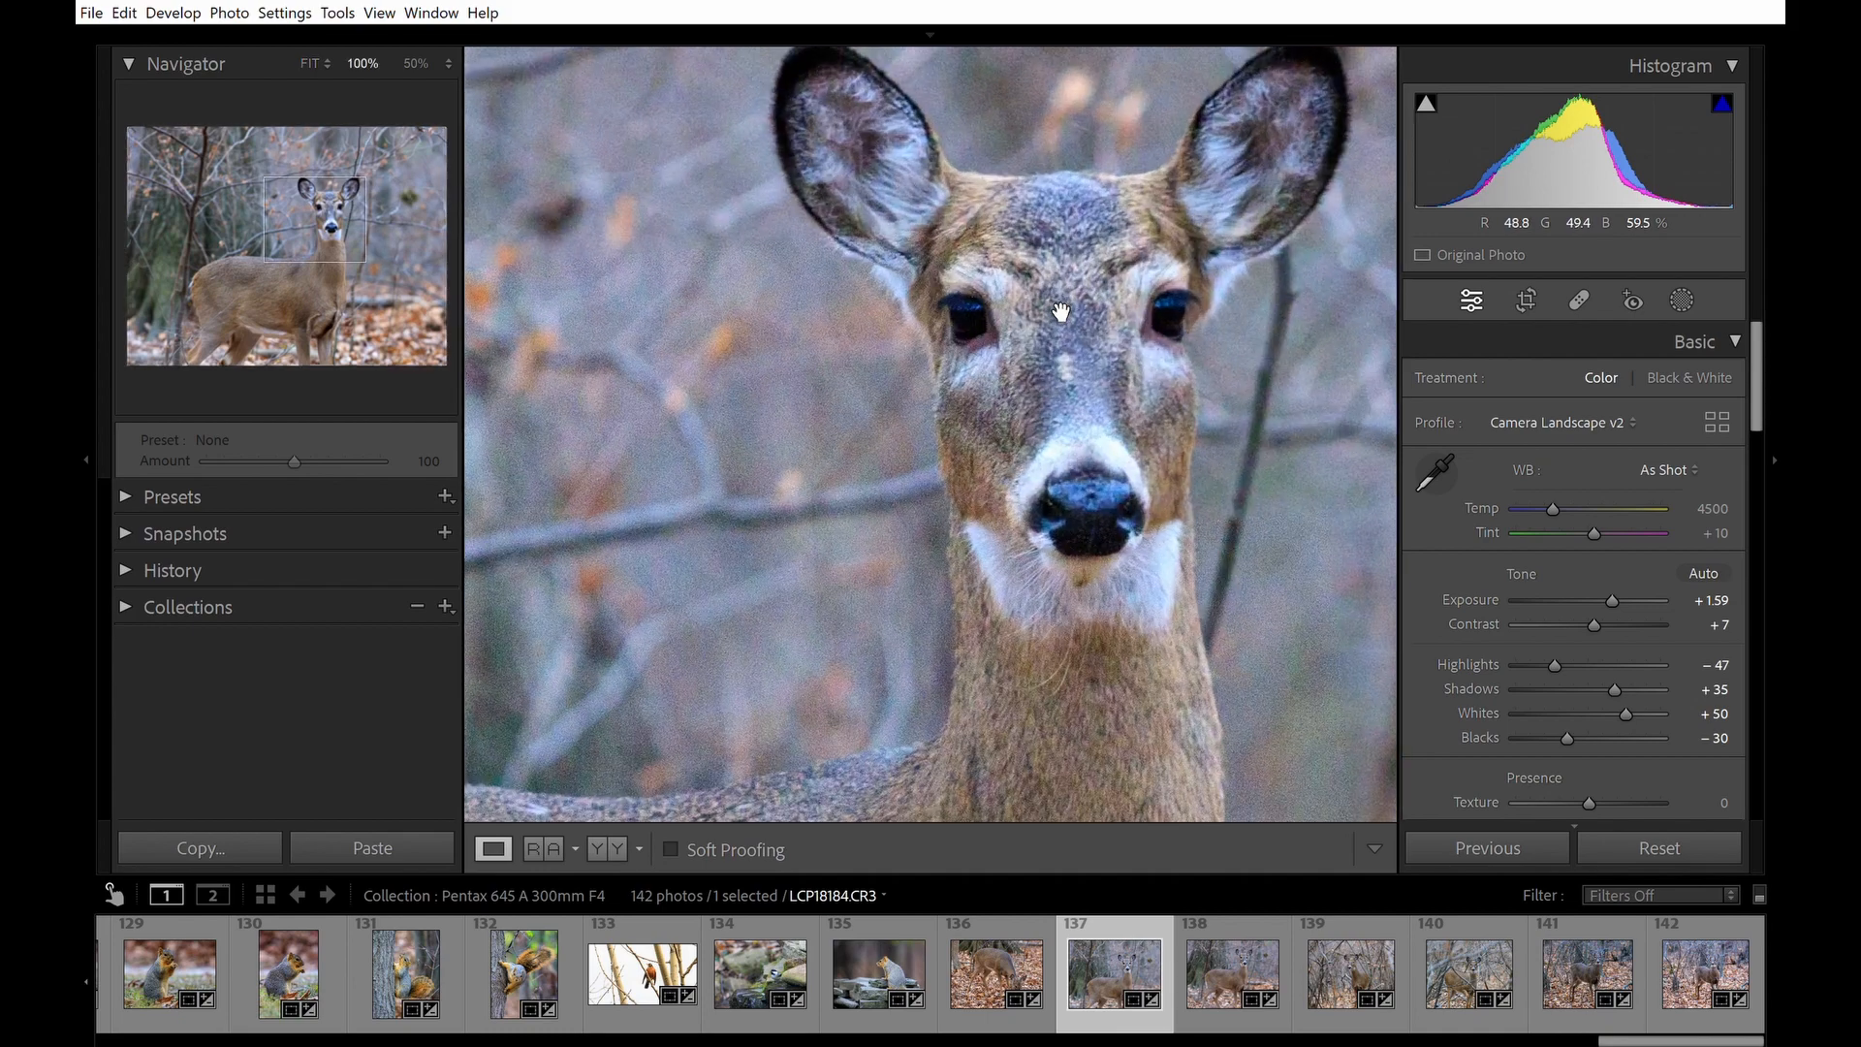
left_click(1101, 347)
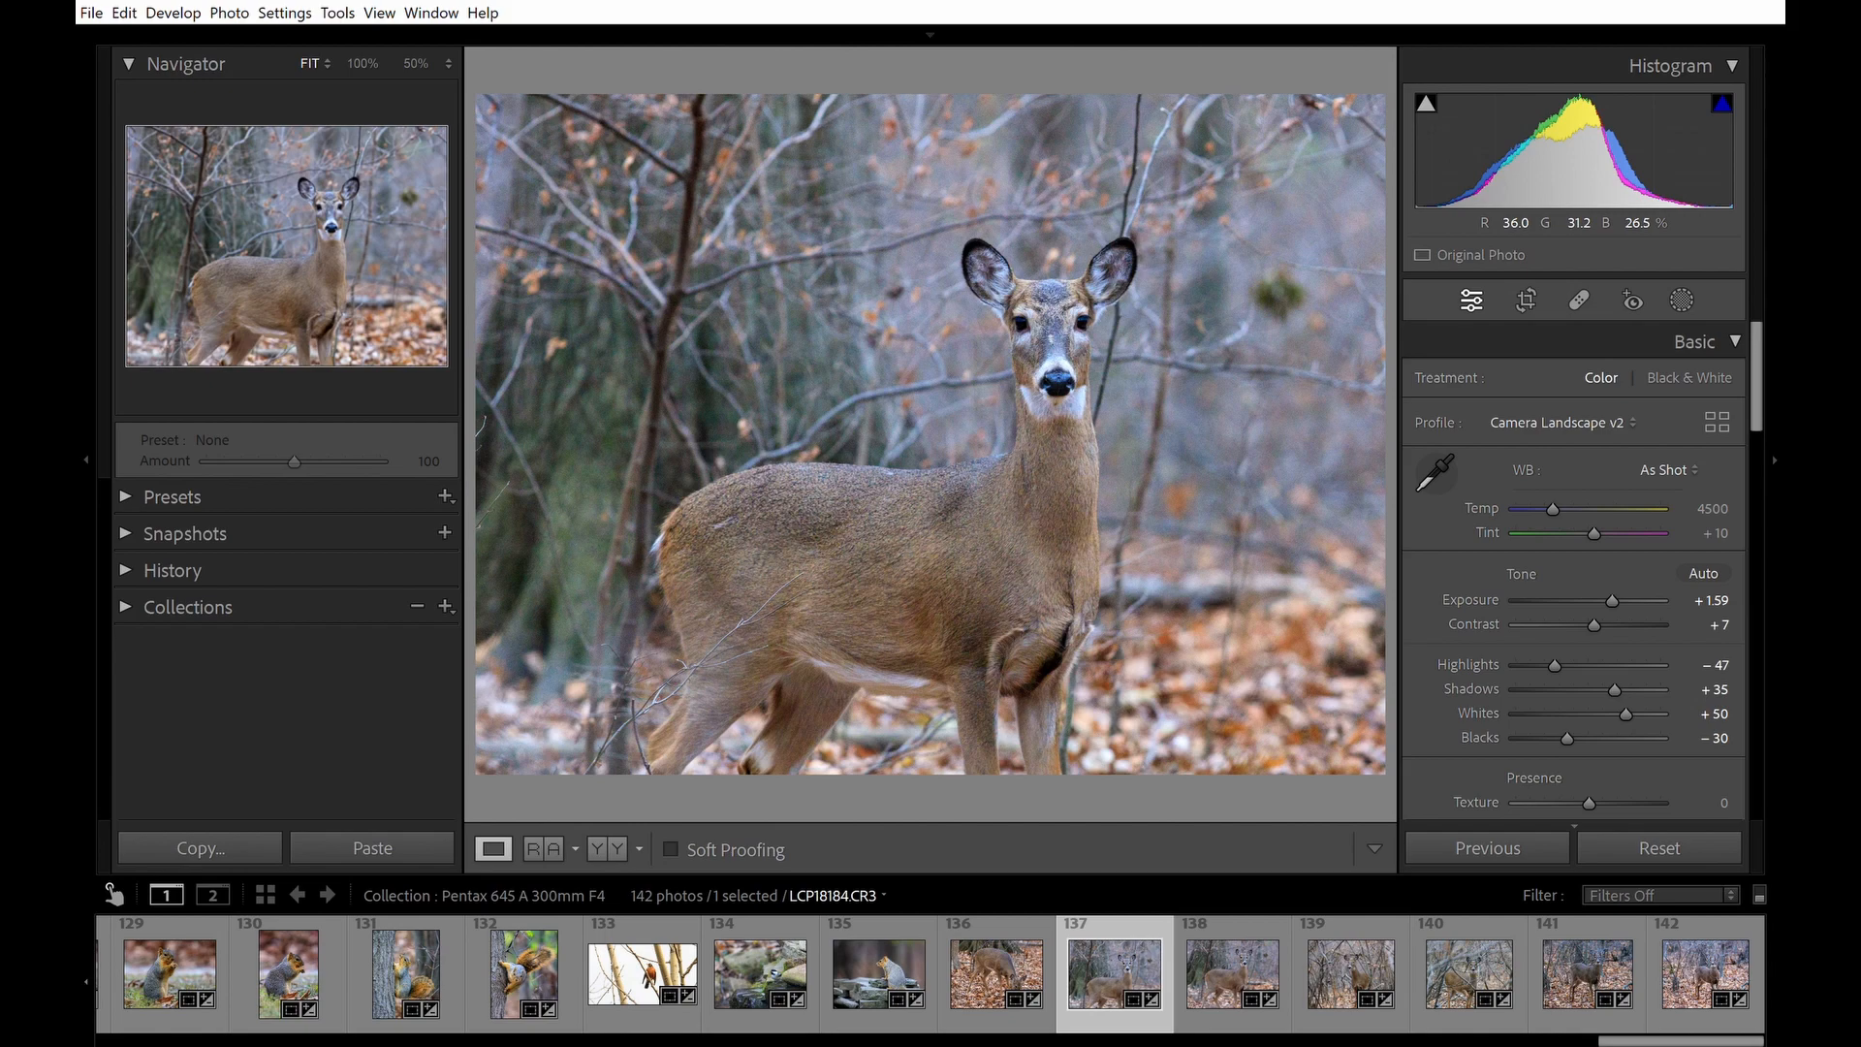
Reset photo LCP18184 to default develop settings and straighten it with a crop angle of -3.90.
left_click(1660, 848)
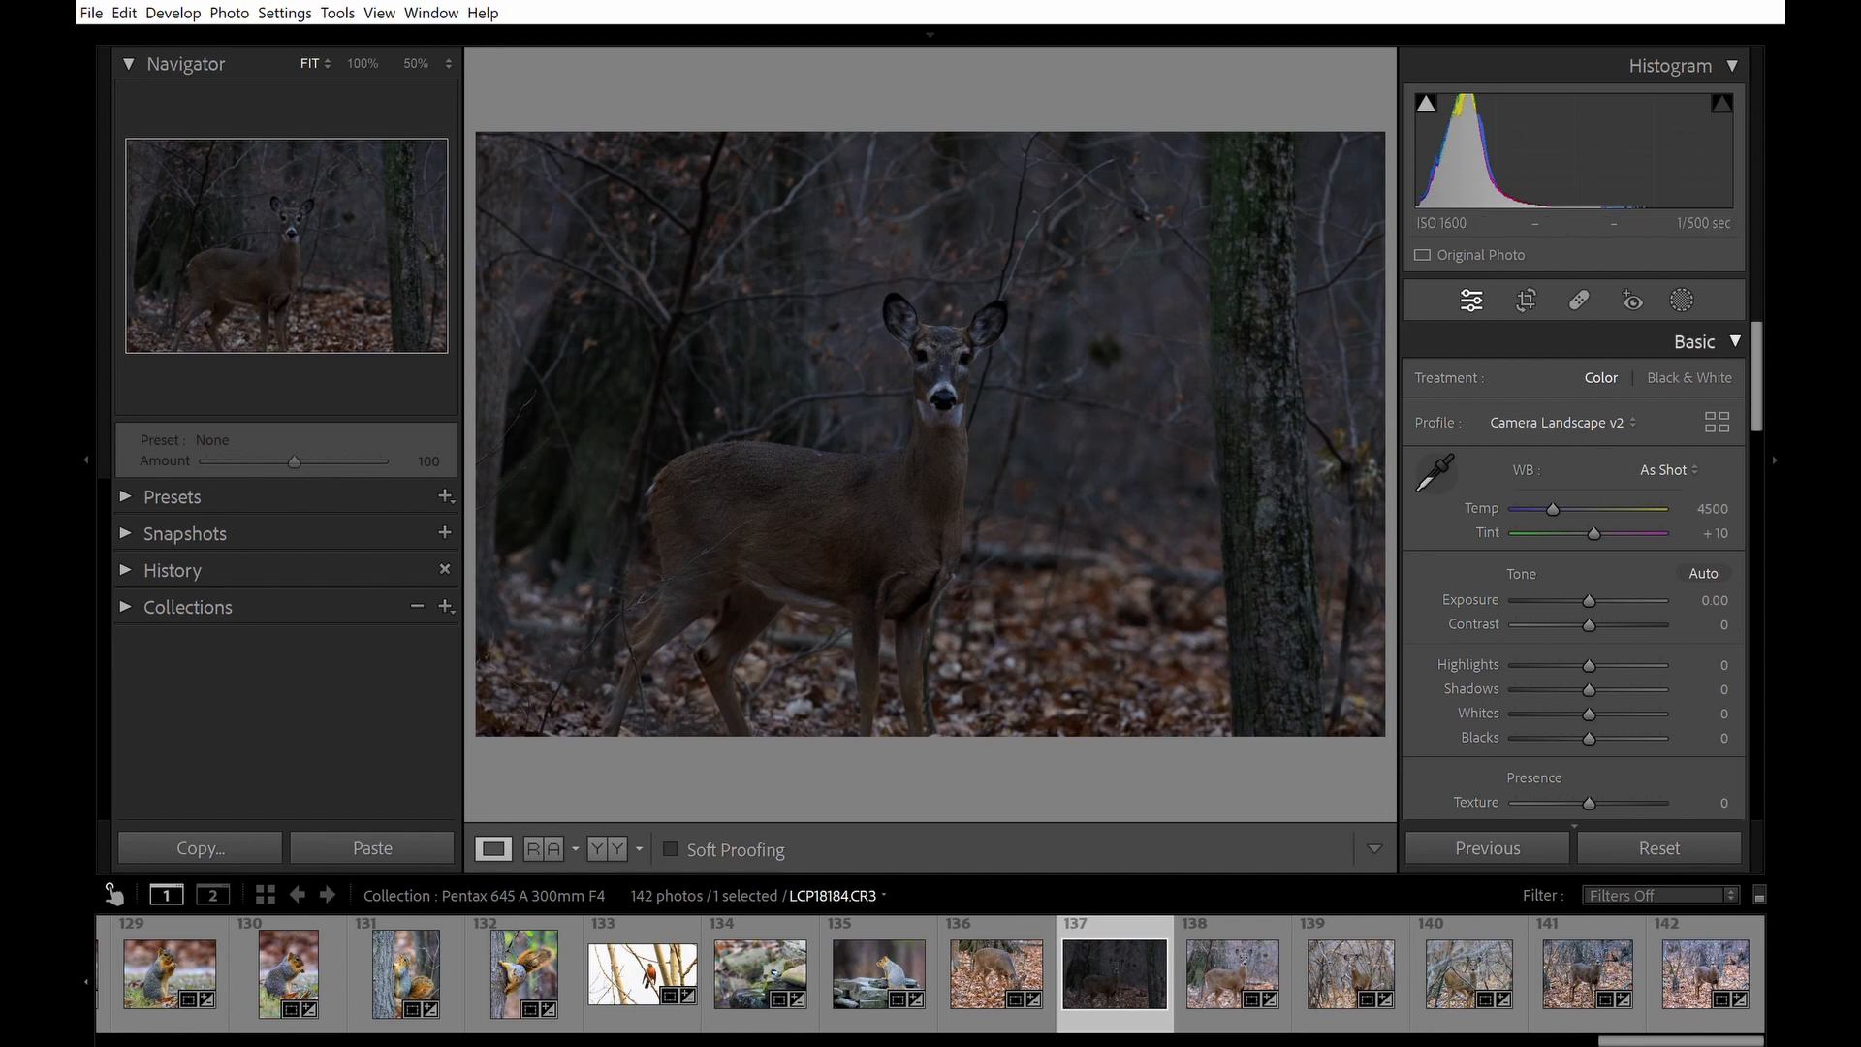
left_click(1526, 301)
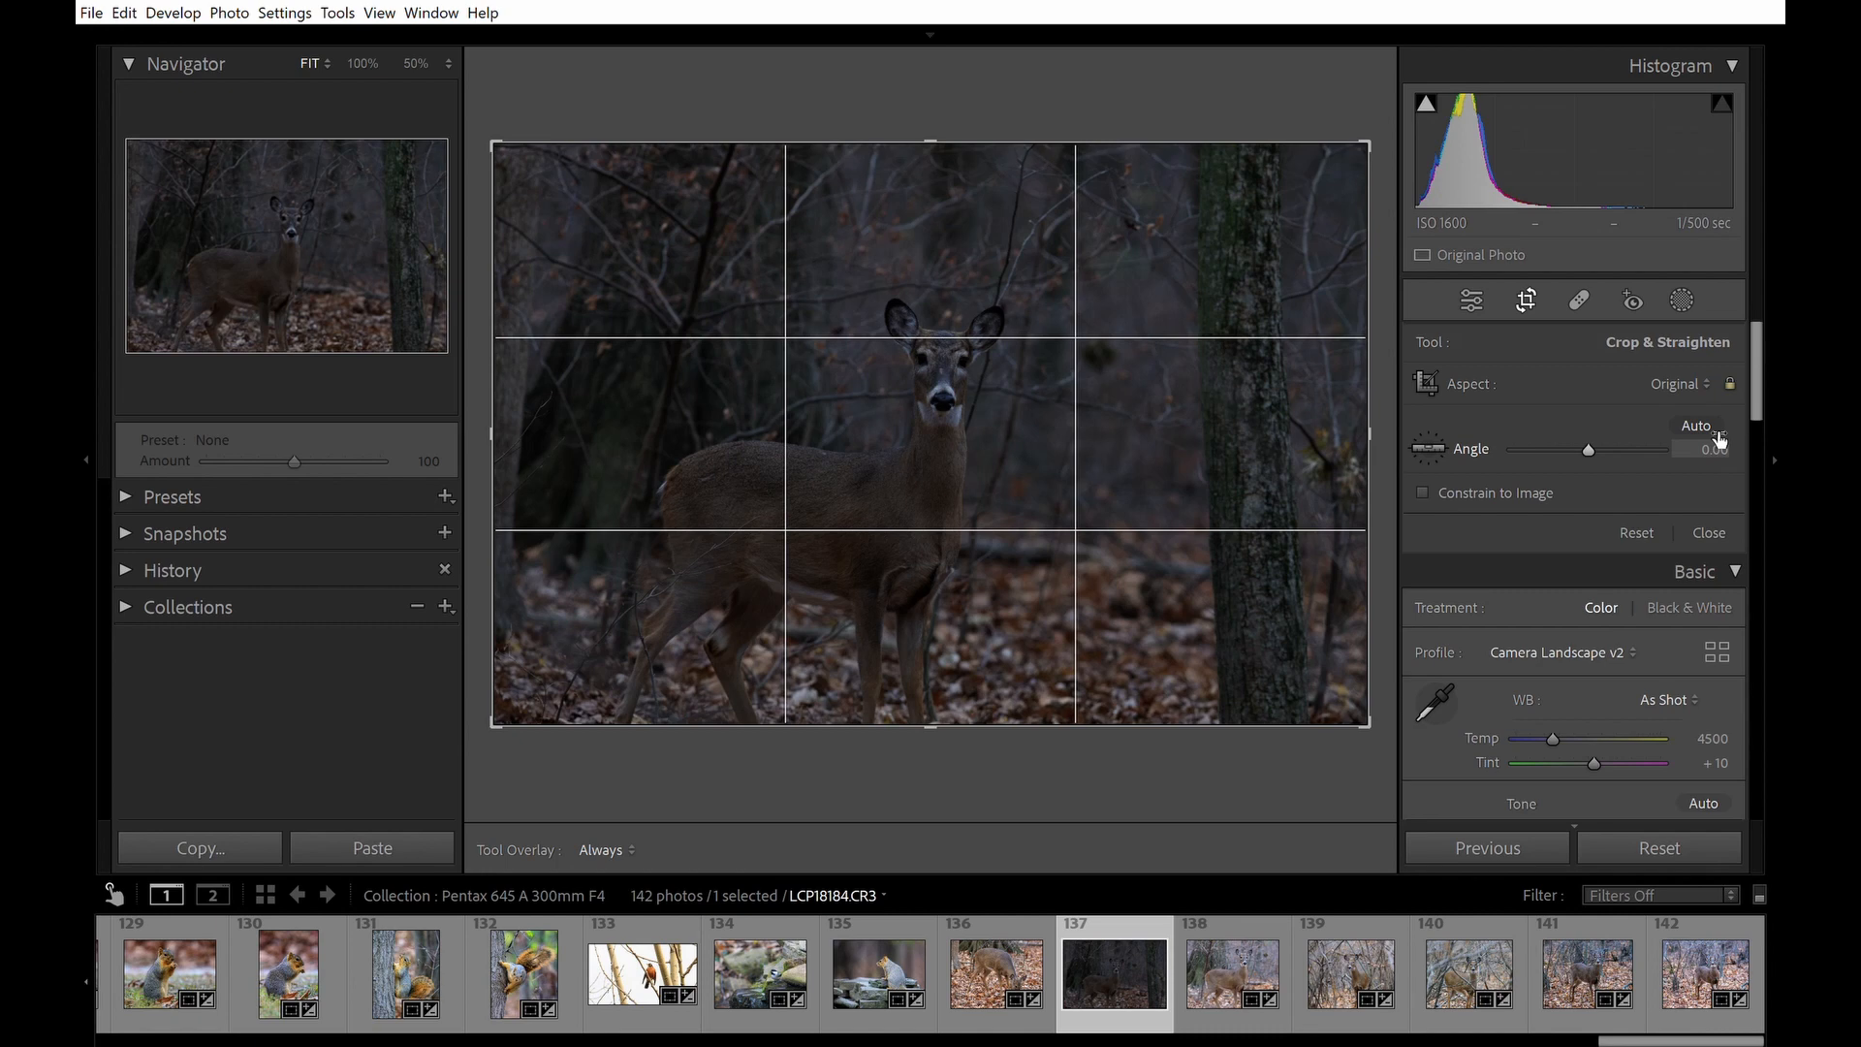
left_click_drag(1719, 443, 1685, 443)
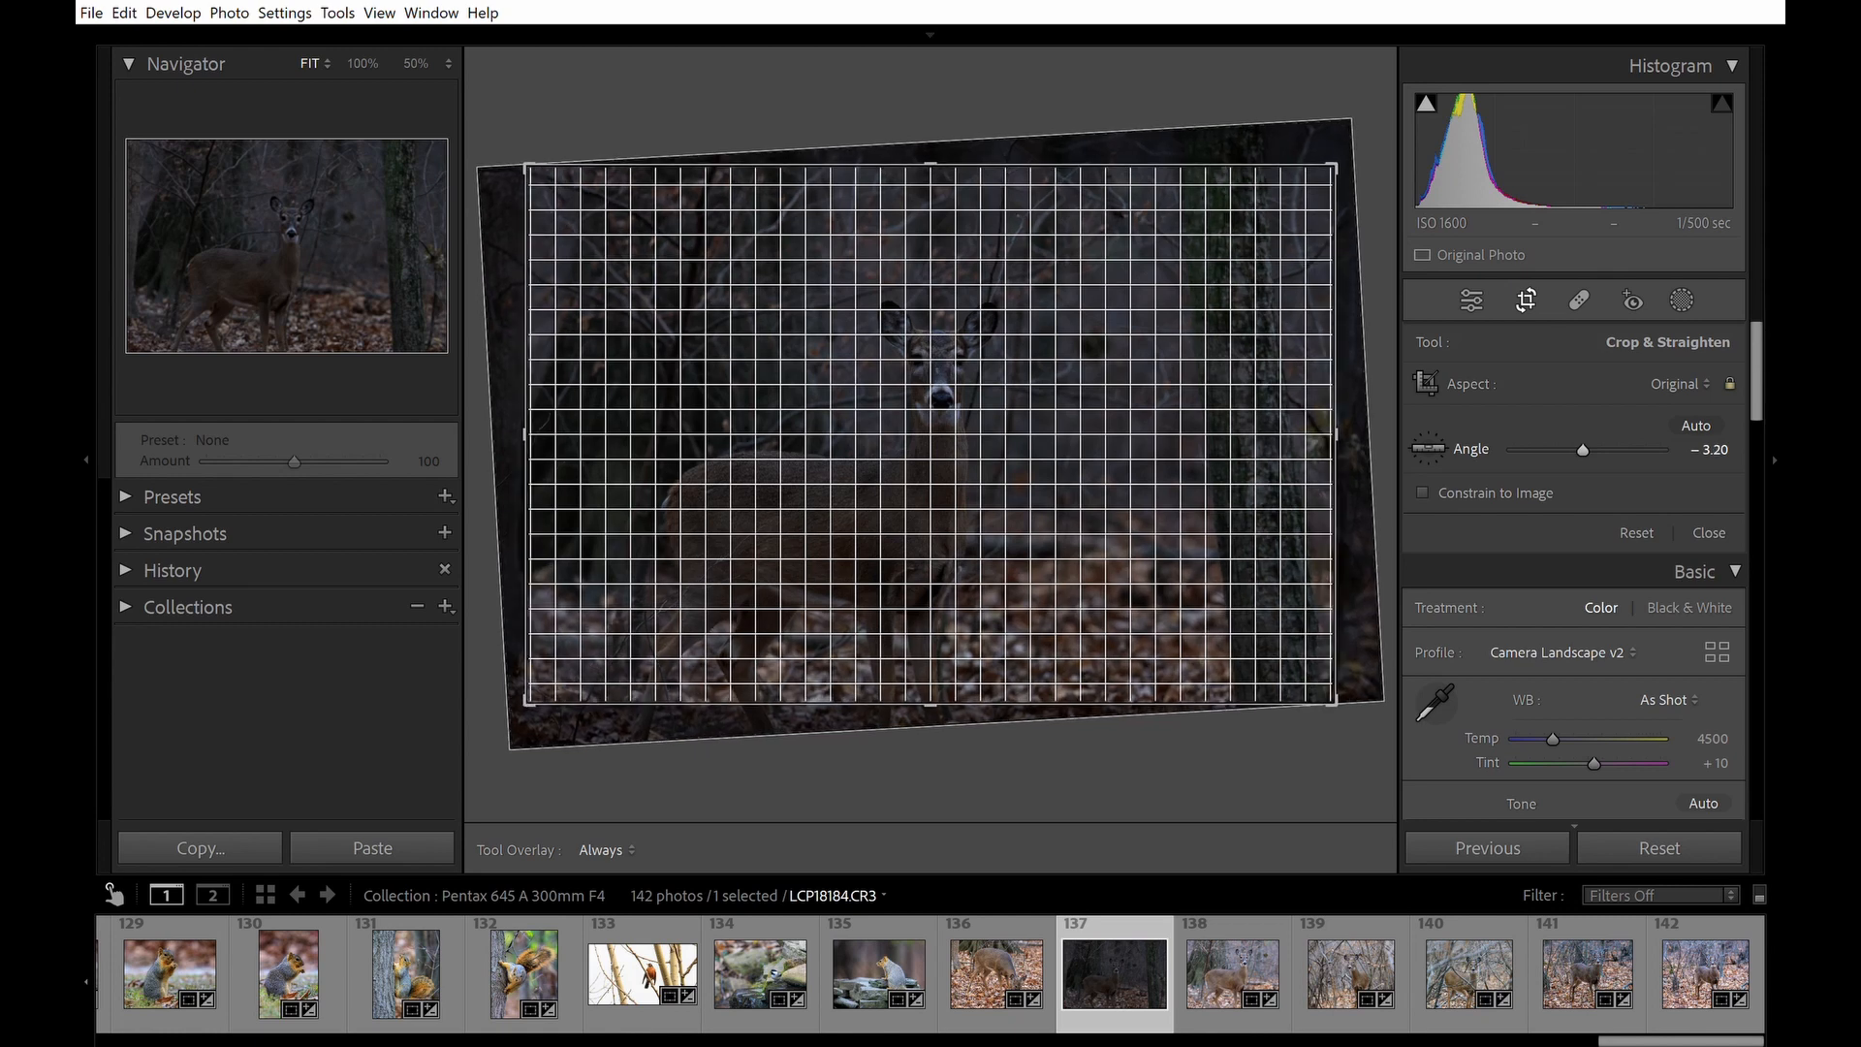
left_click_drag(1685, 443, 1682, 443)
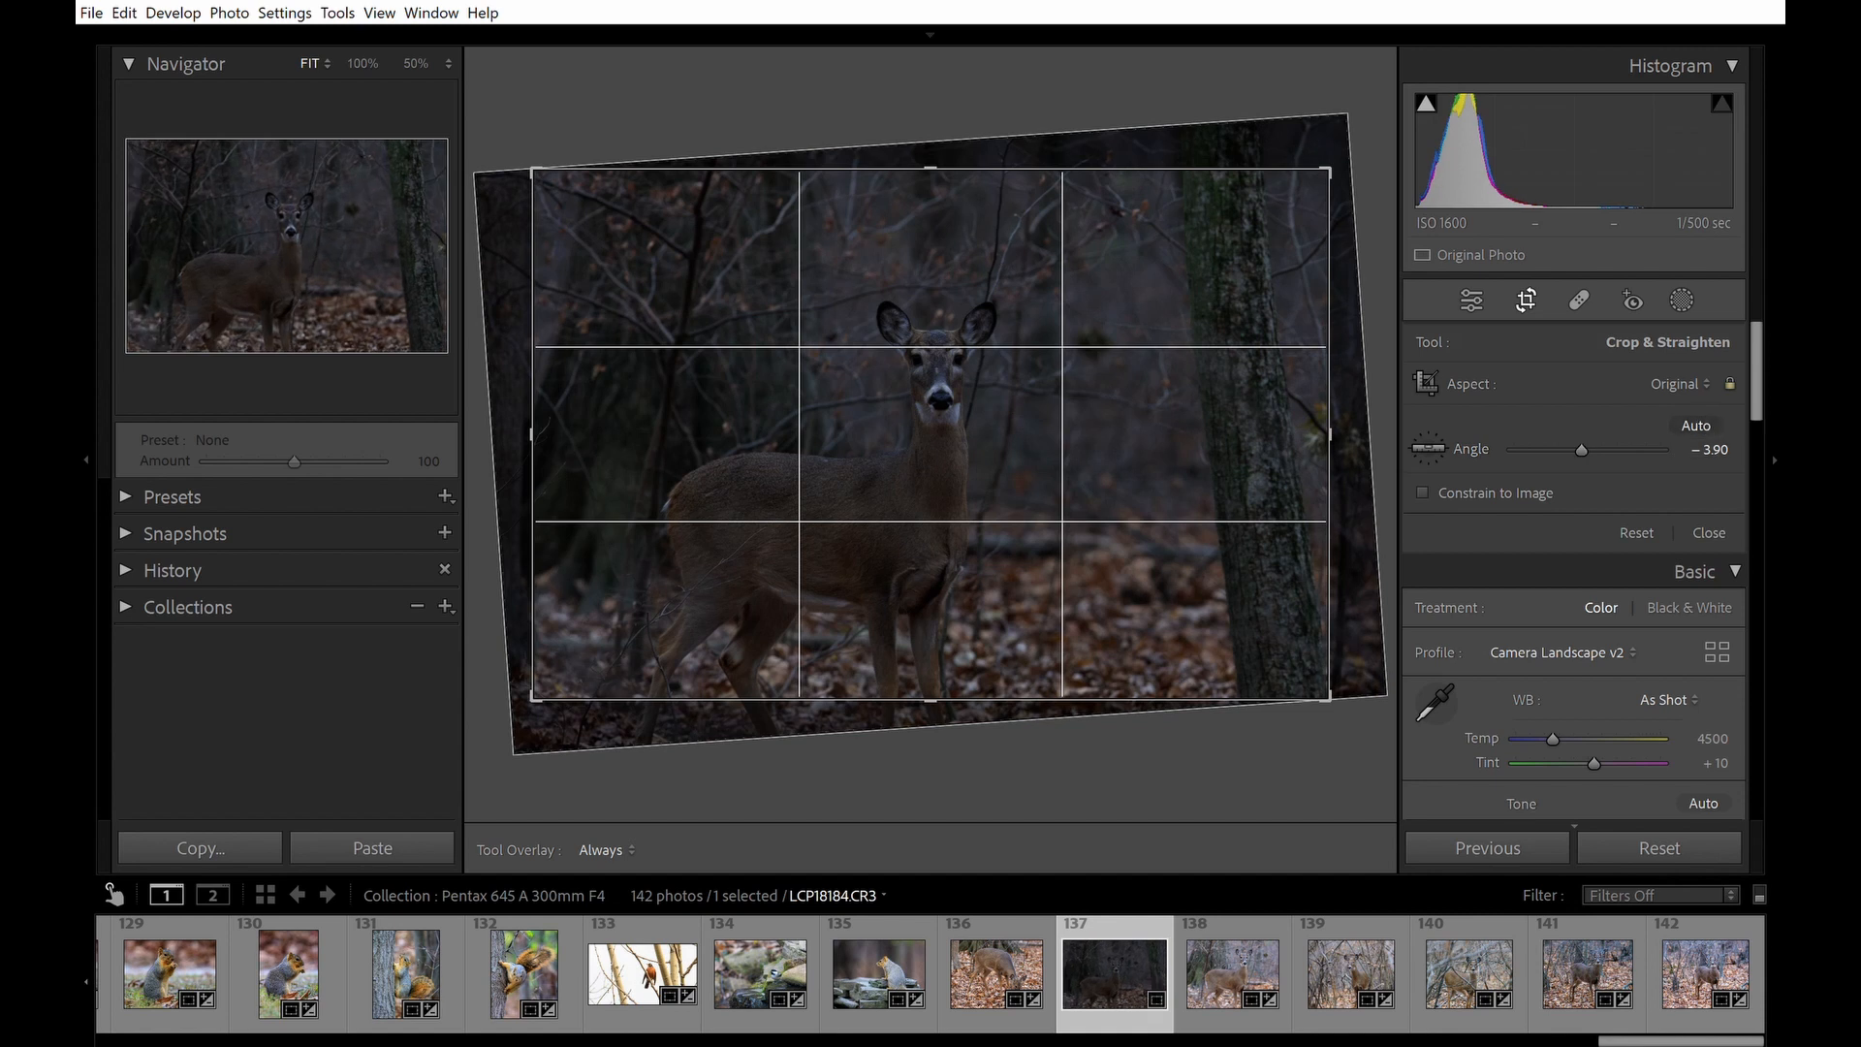
Crop the photo to a 4 x 3 aspect ratio, tightening and repositioning the frame around the deer.
left_click_drag(1213, 449, 1341, 457)
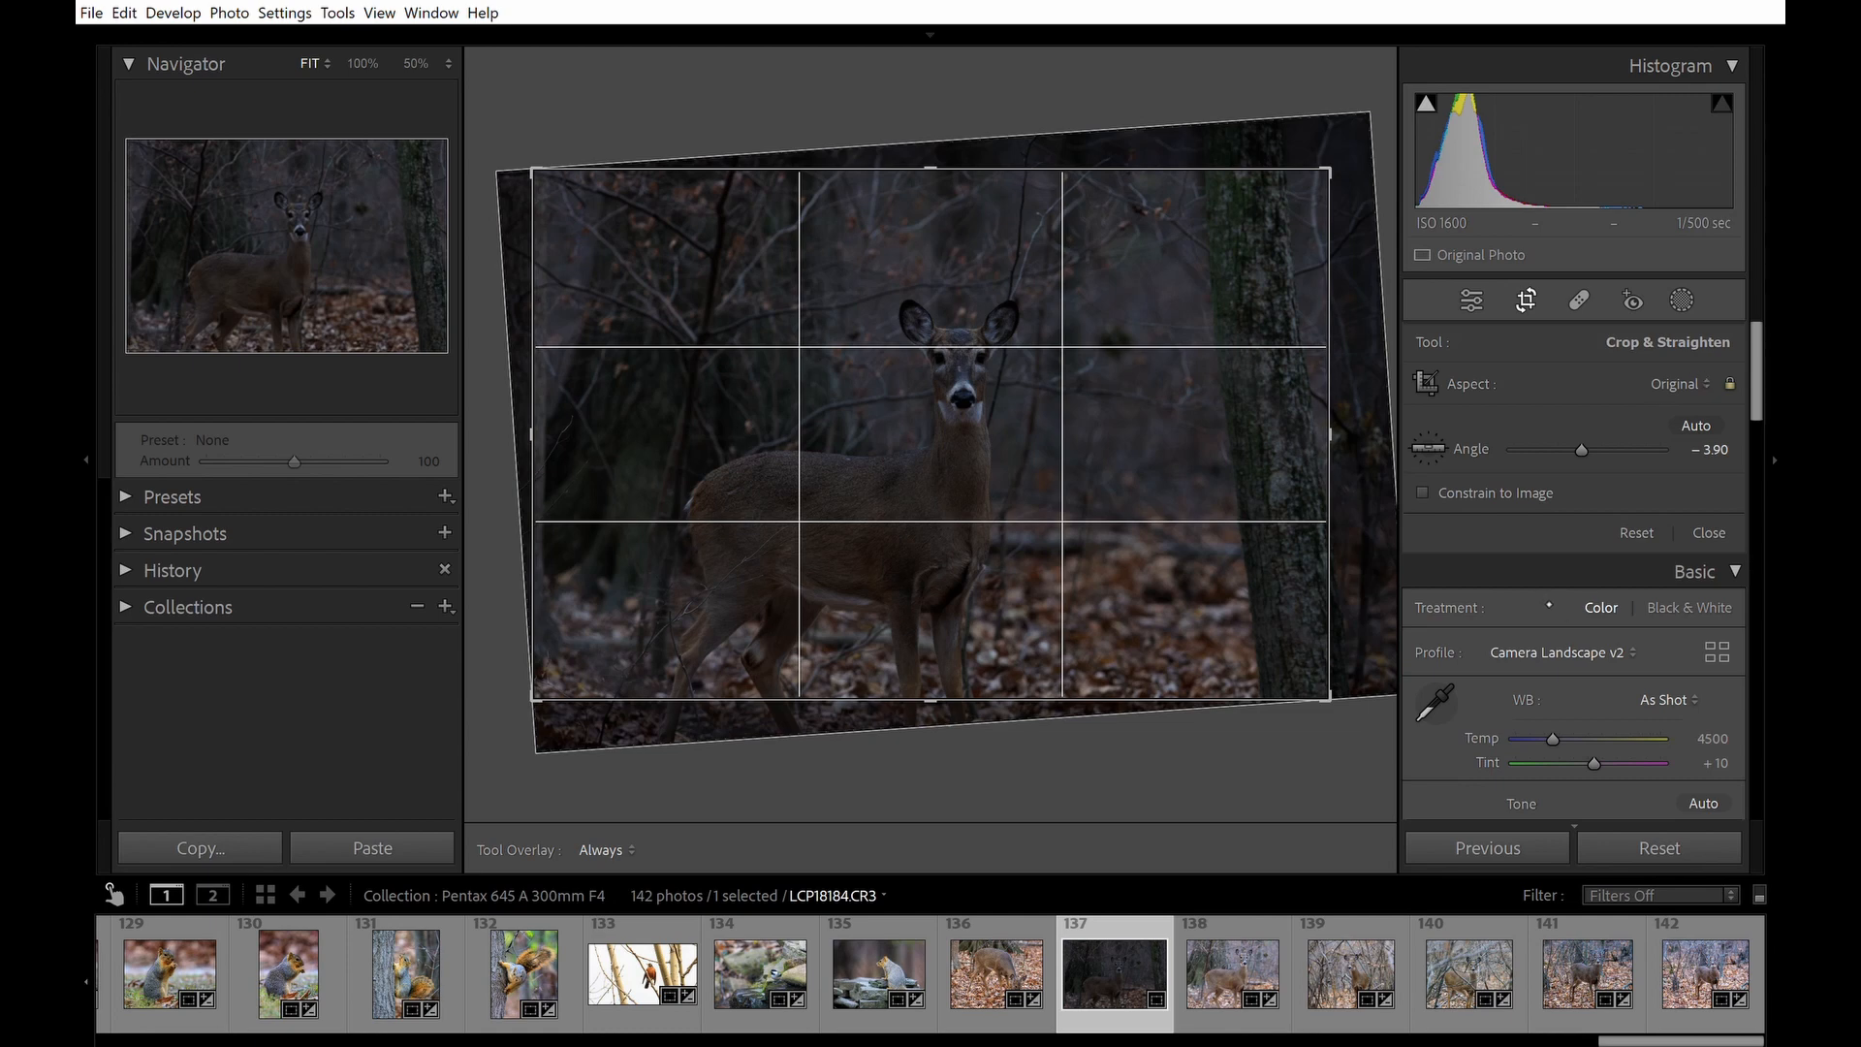
left_click(1546, 603)
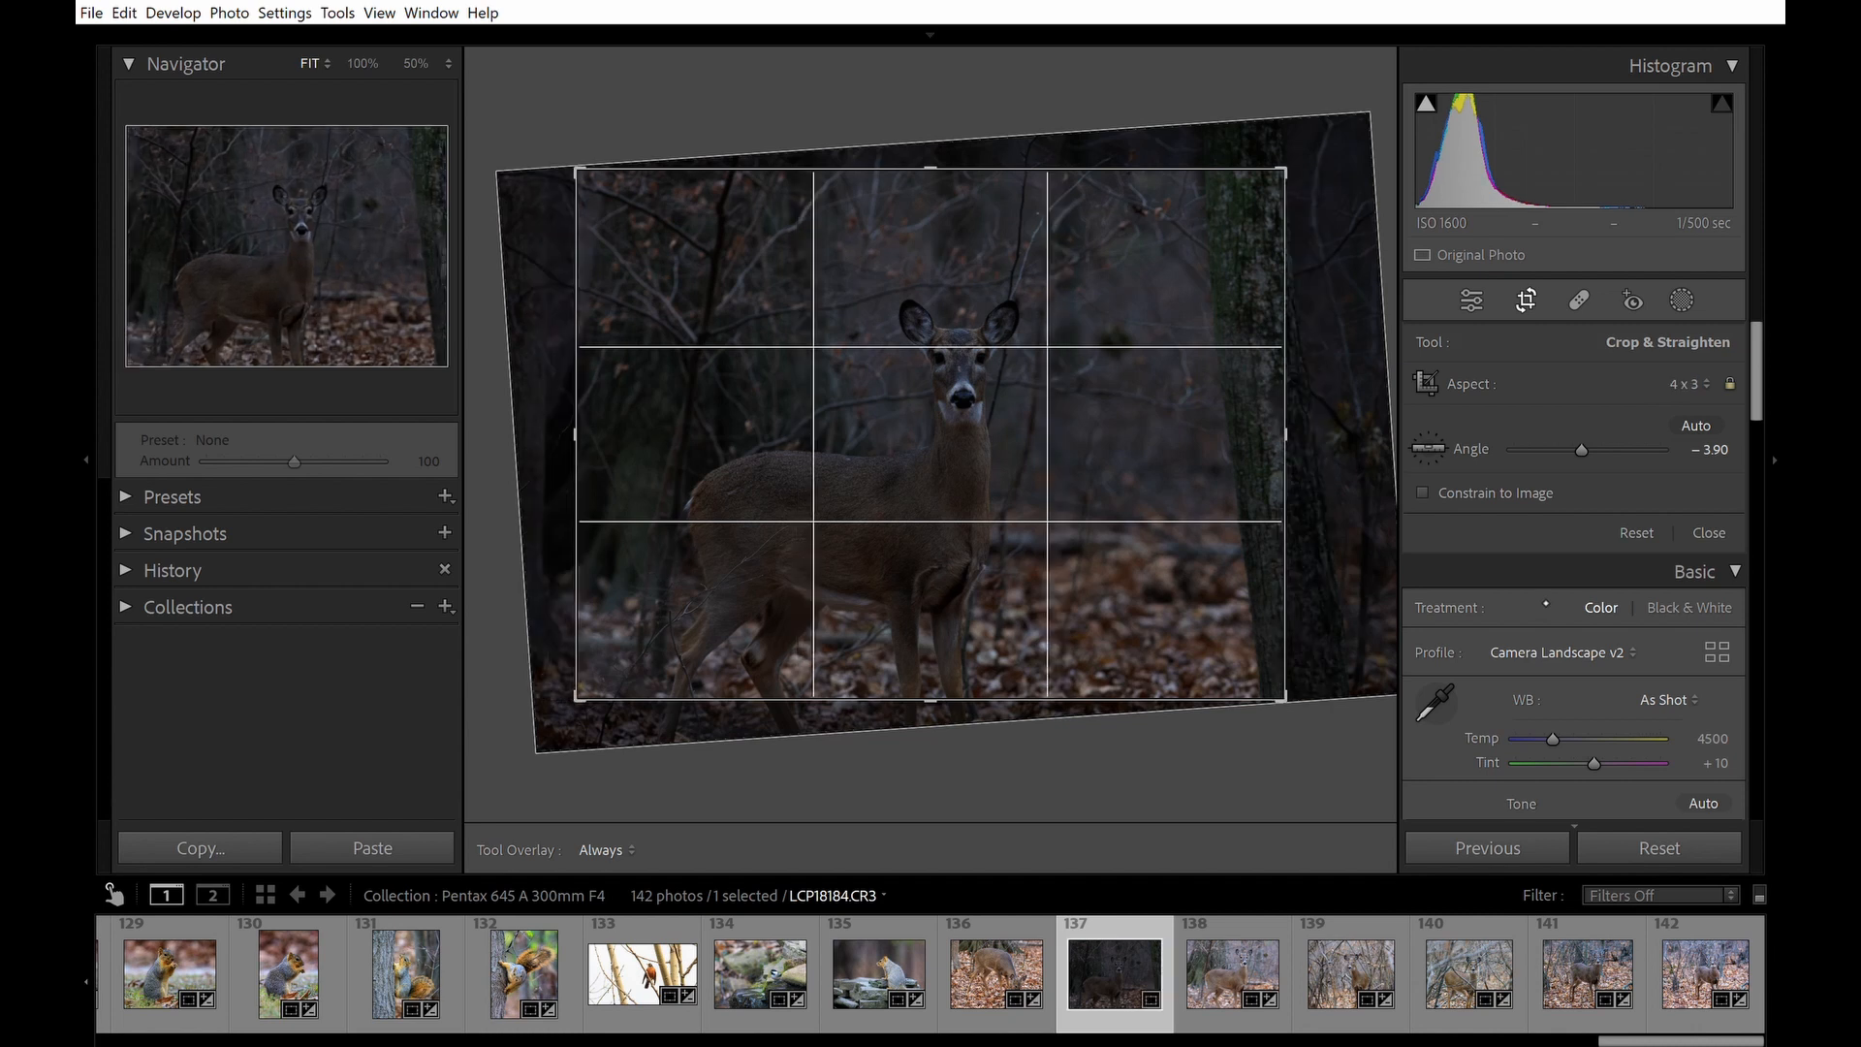
left_click_drag(1127, 543, 1134, 530)
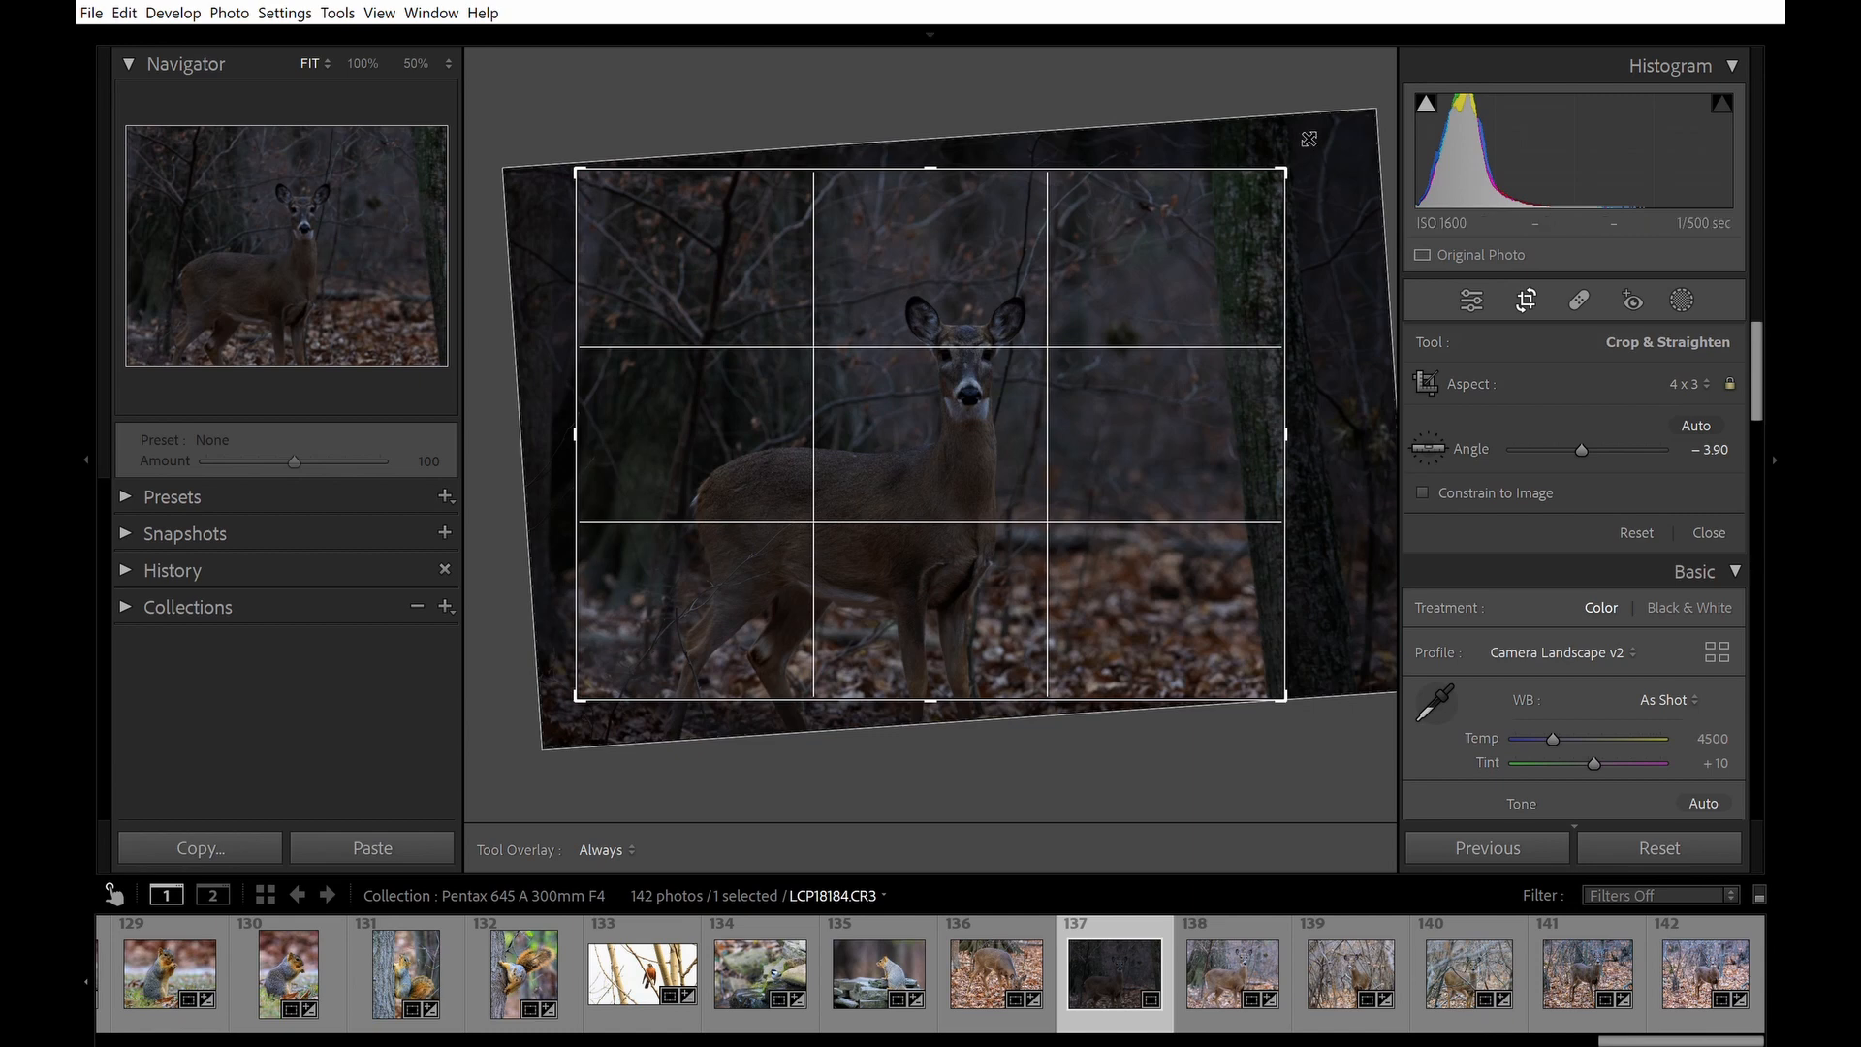
left_click_drag(1291, 157, 1262, 184)
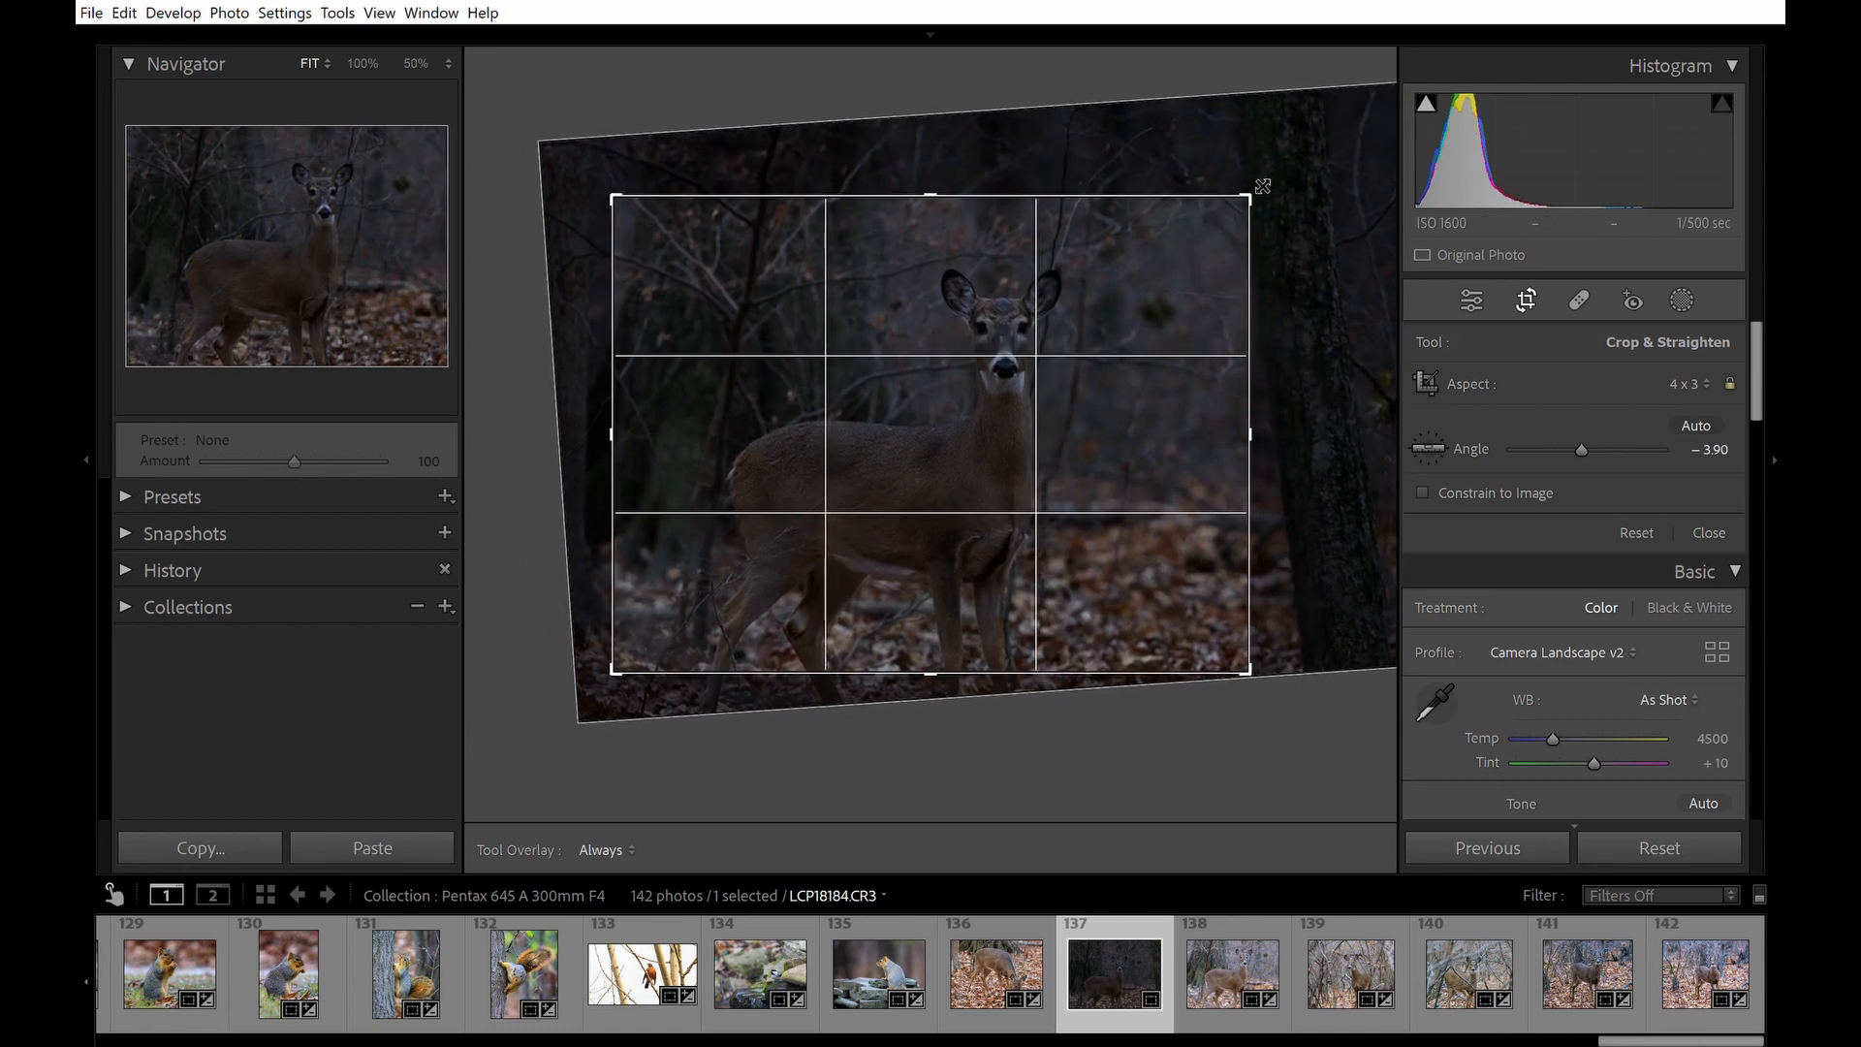
left_click_drag(1201, 413, 1202, 435)
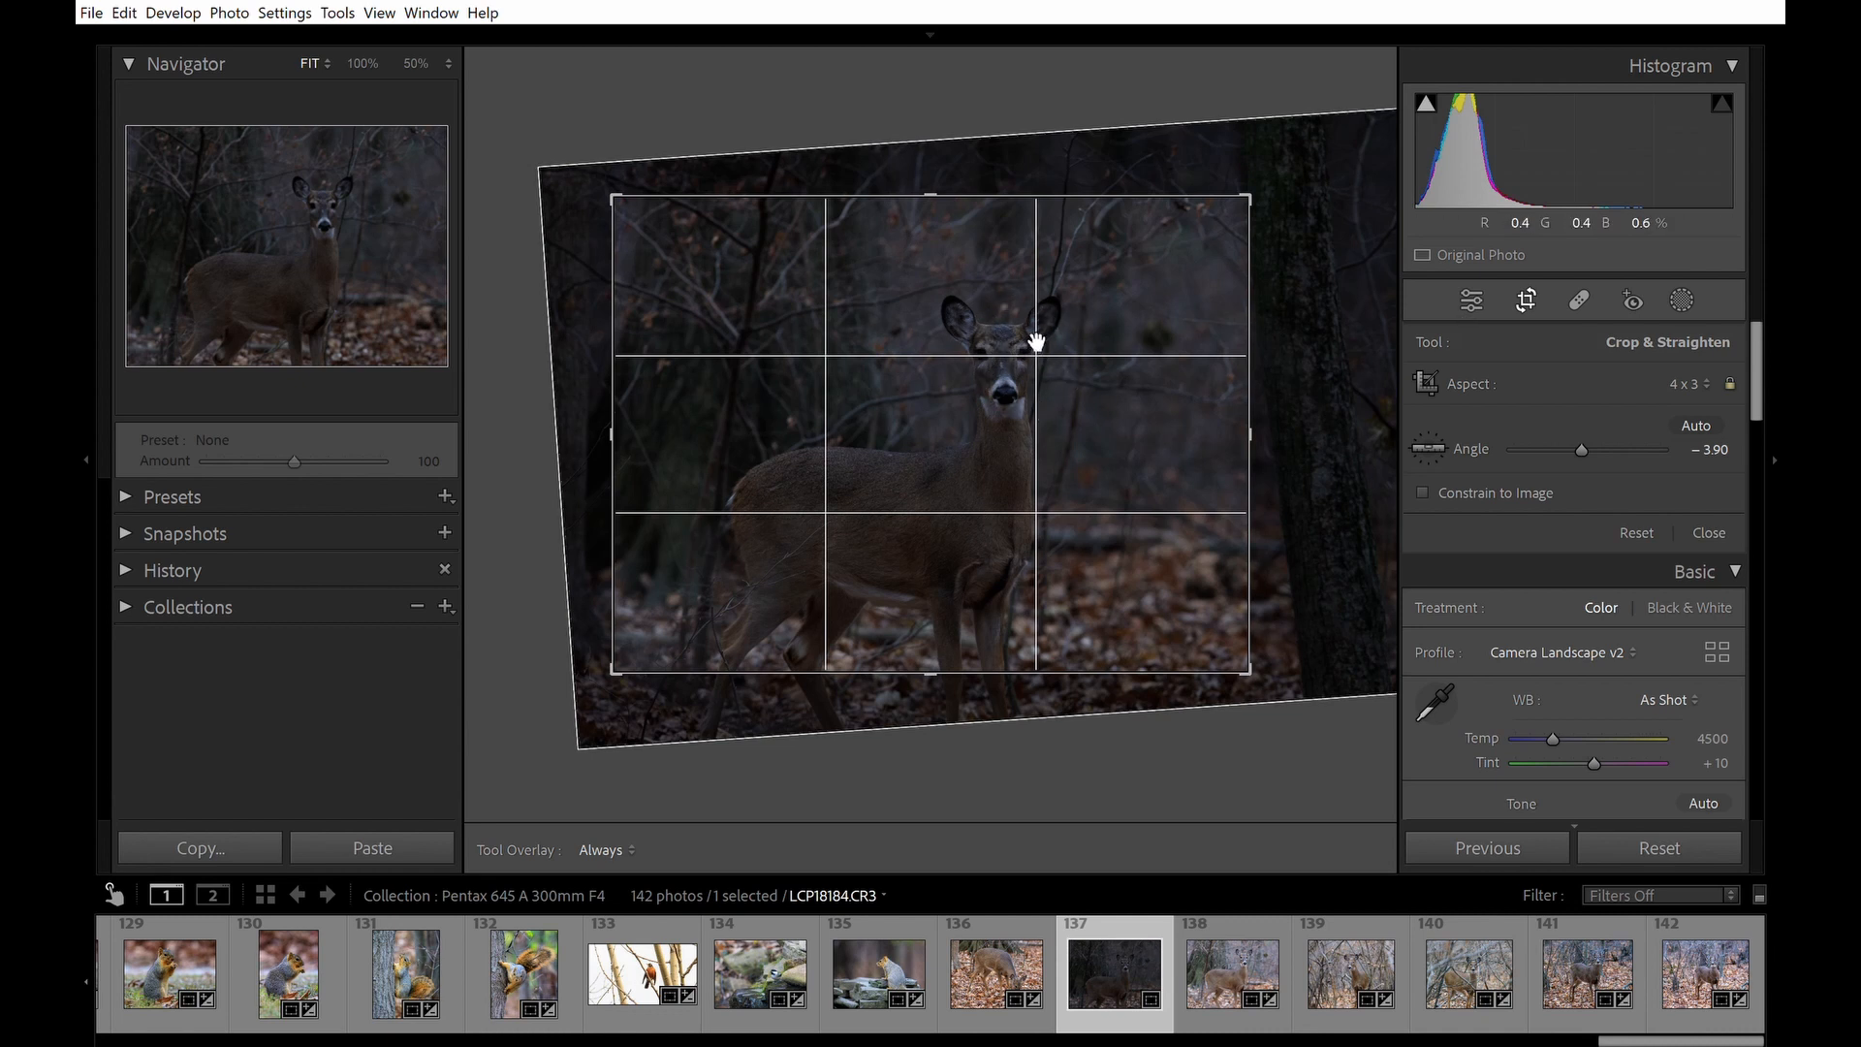
key("Return")
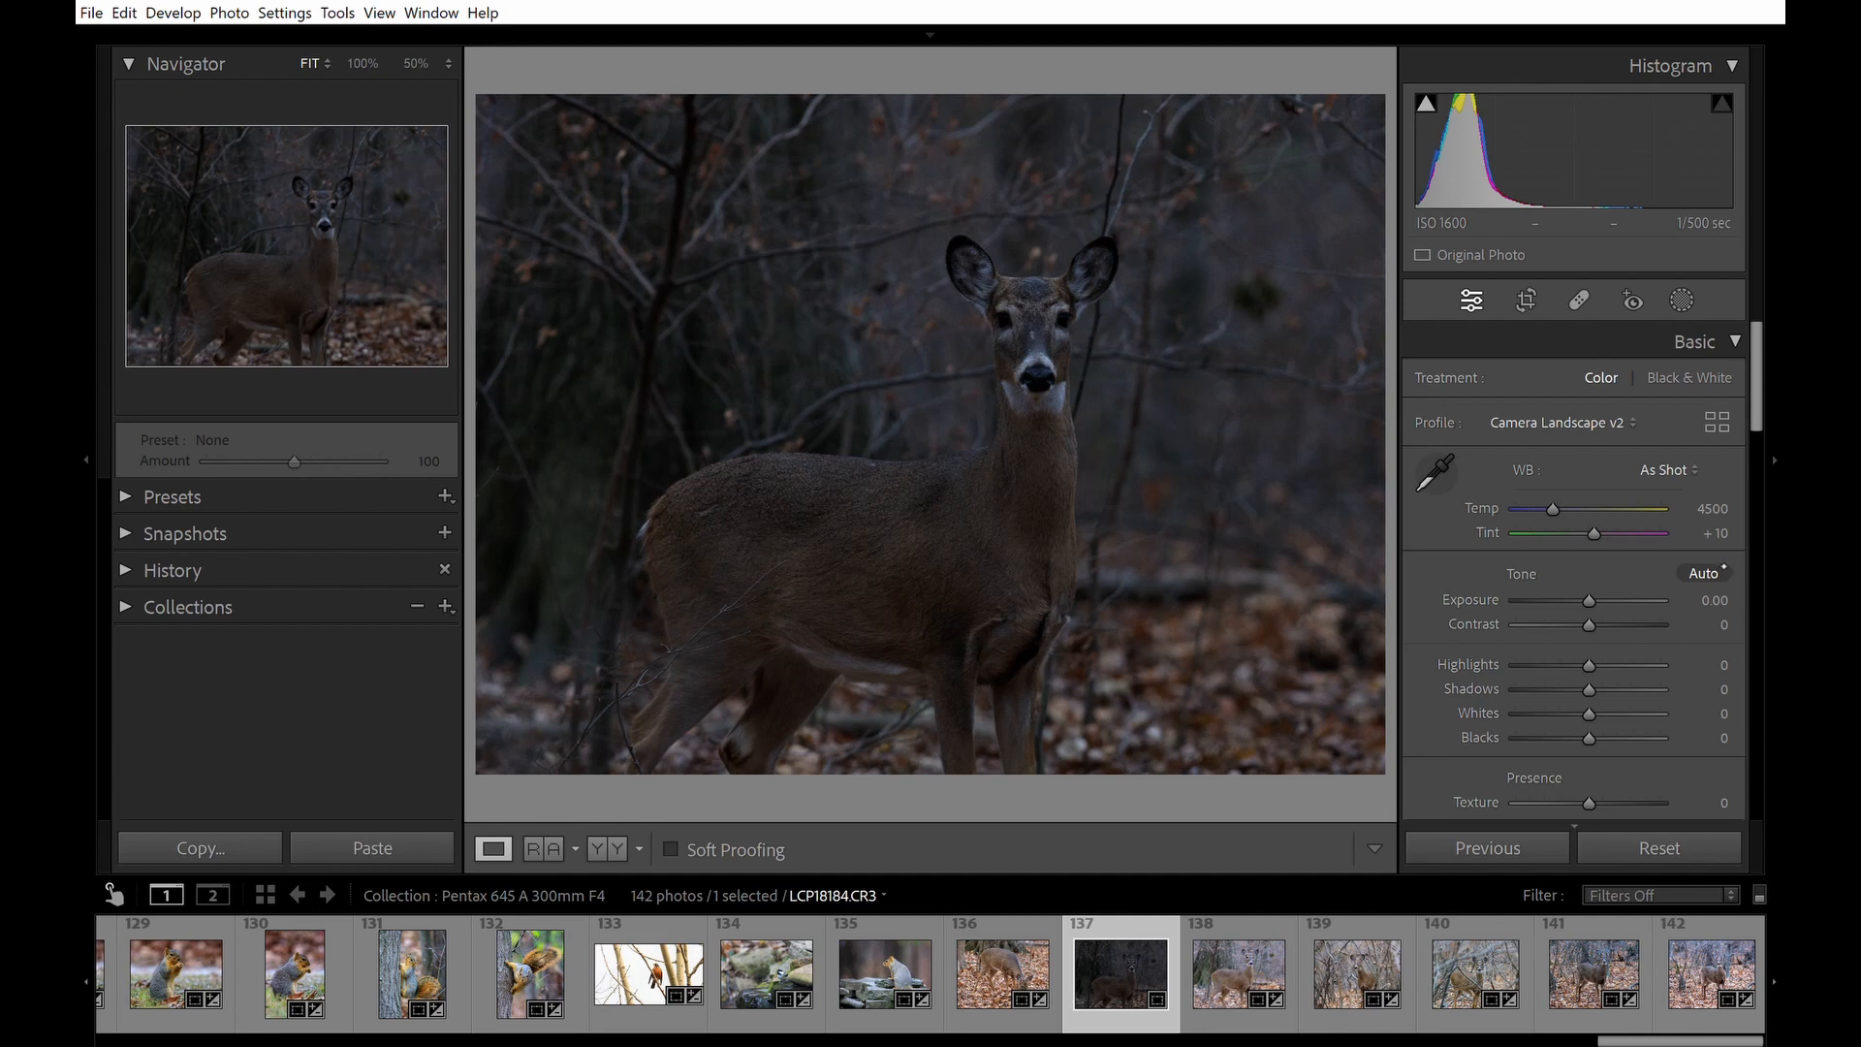
Apply Auto Tone to the photo and check the deer's face at 100% zoom.
key("ctrl+u")
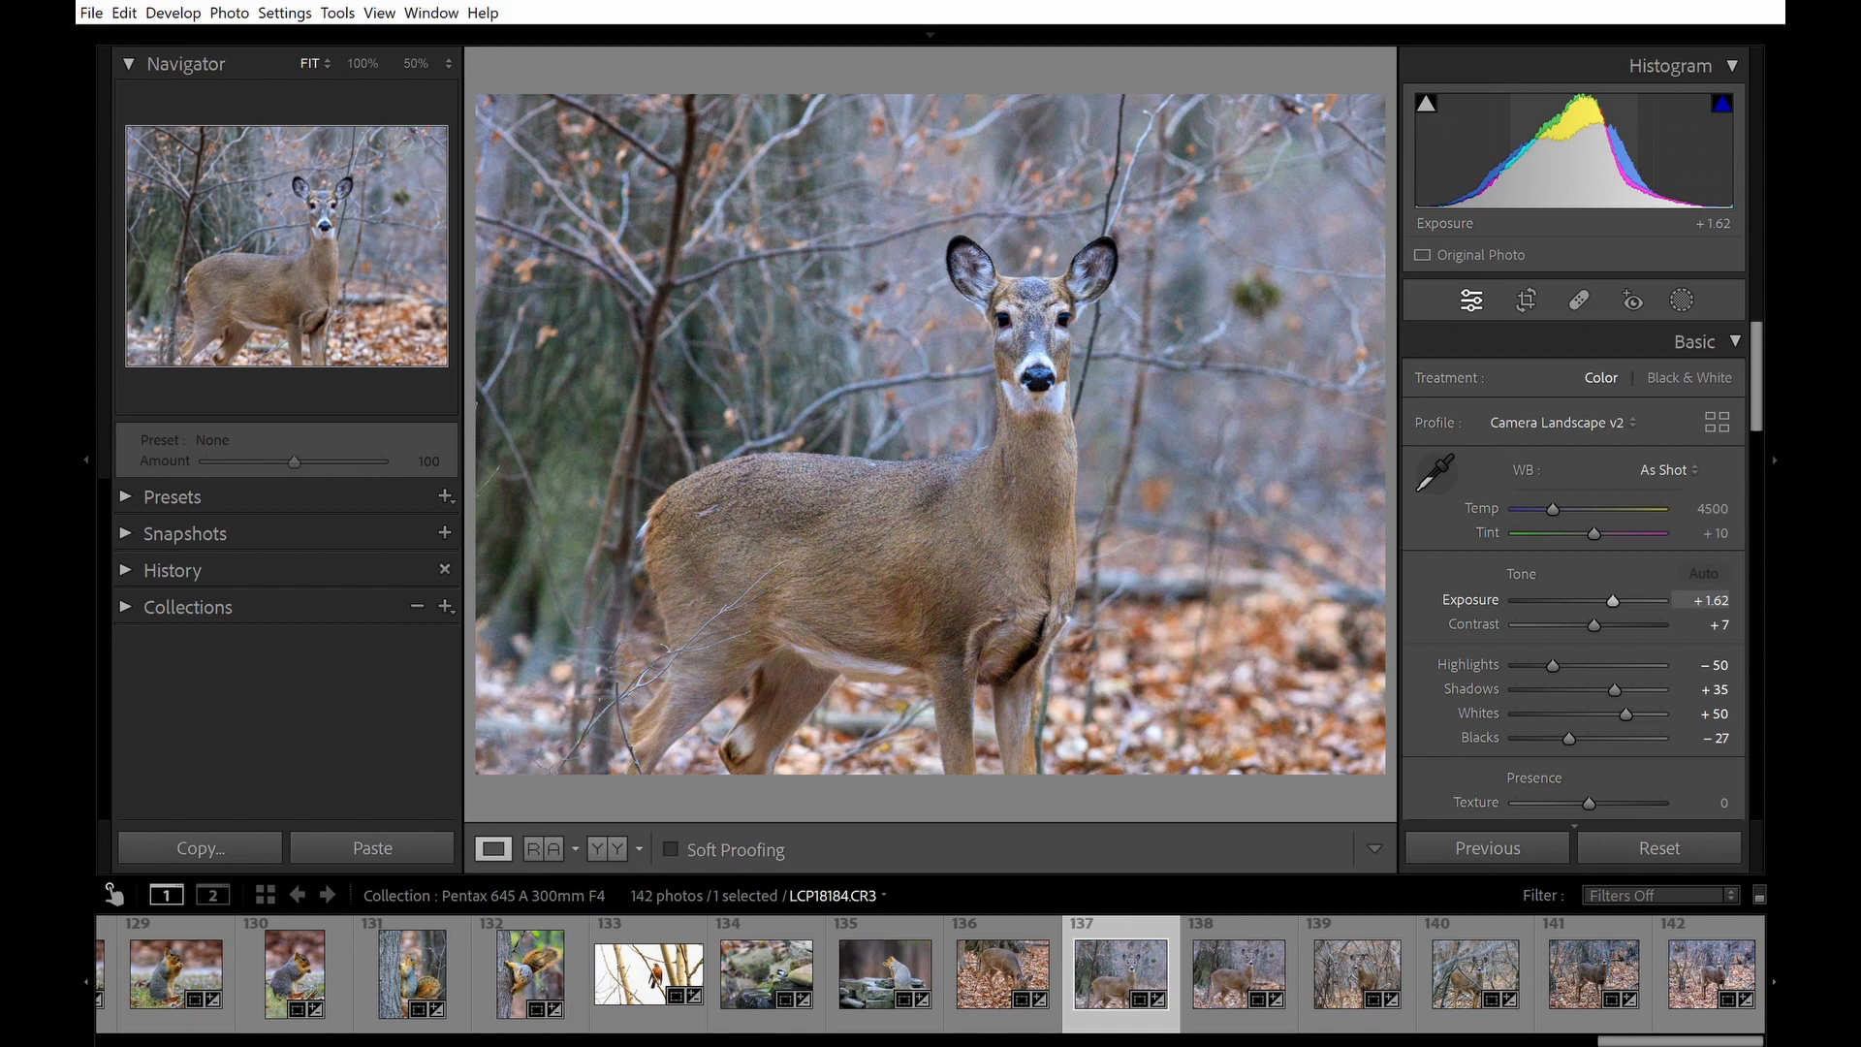
left_click(1008, 325)
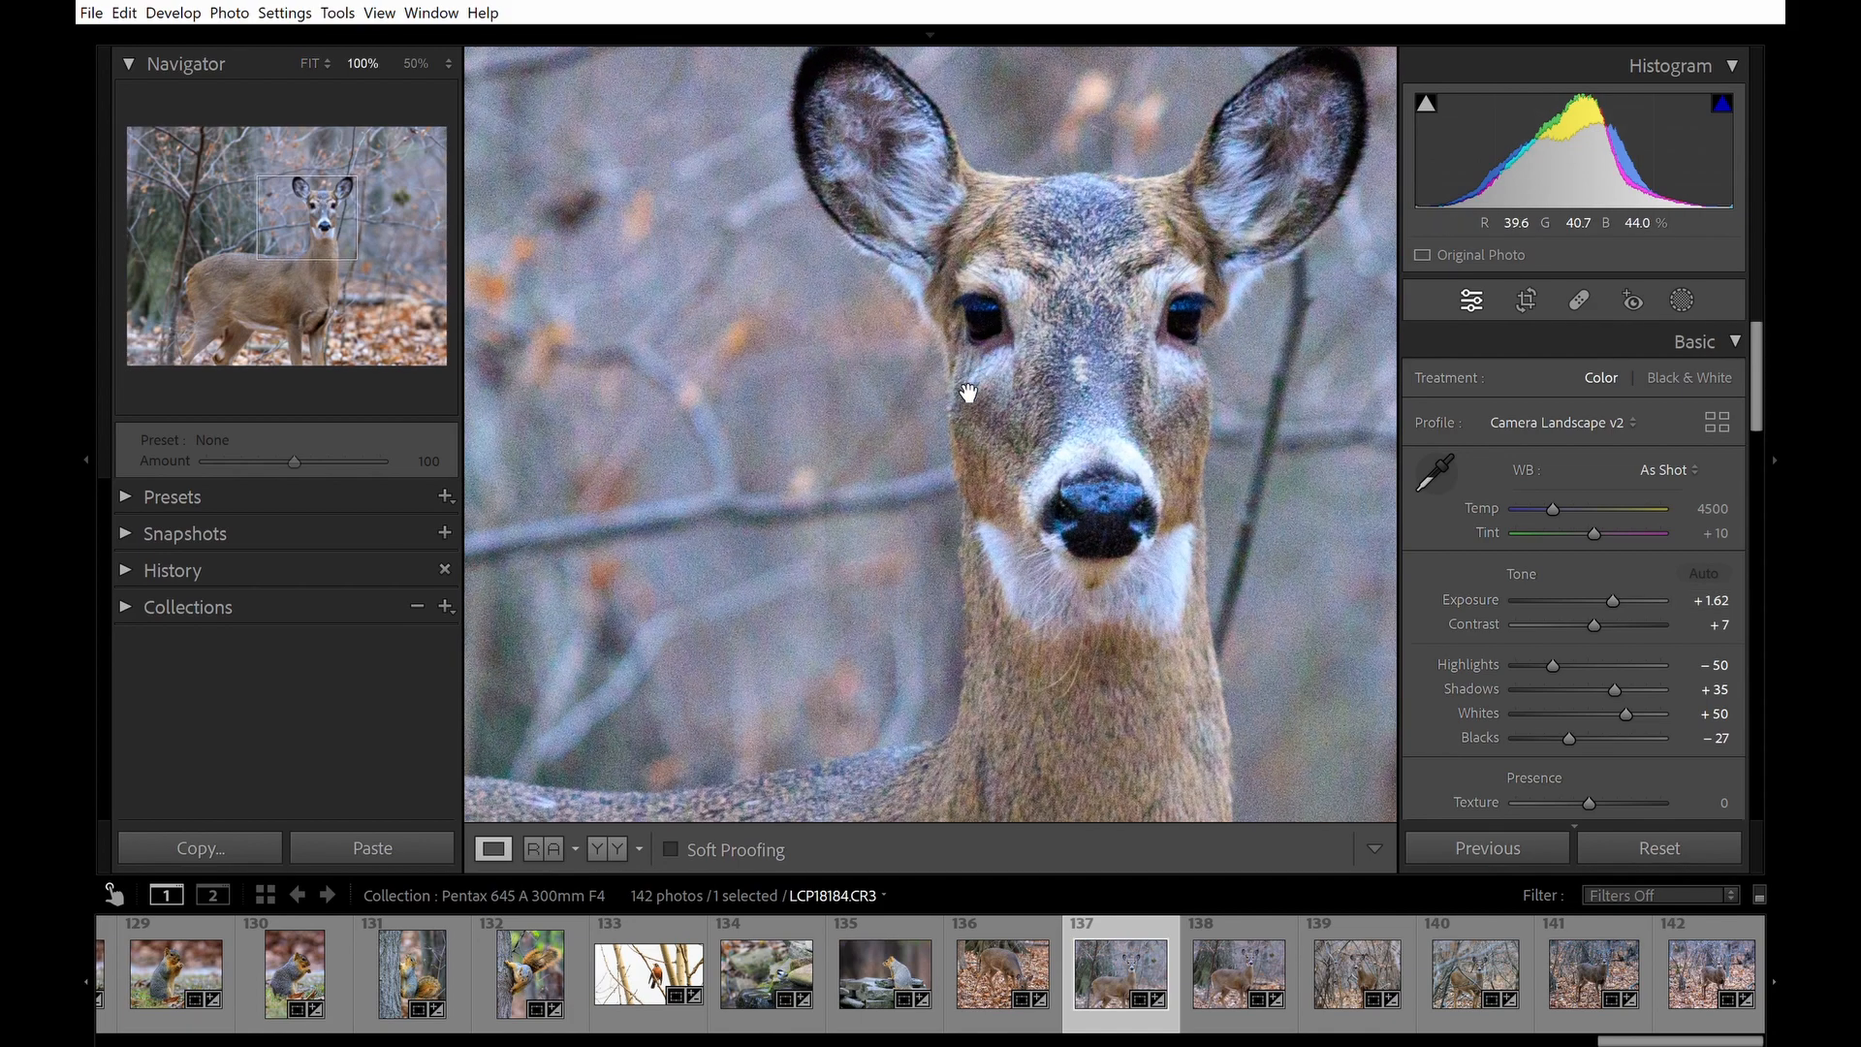
left_click(1163, 339)
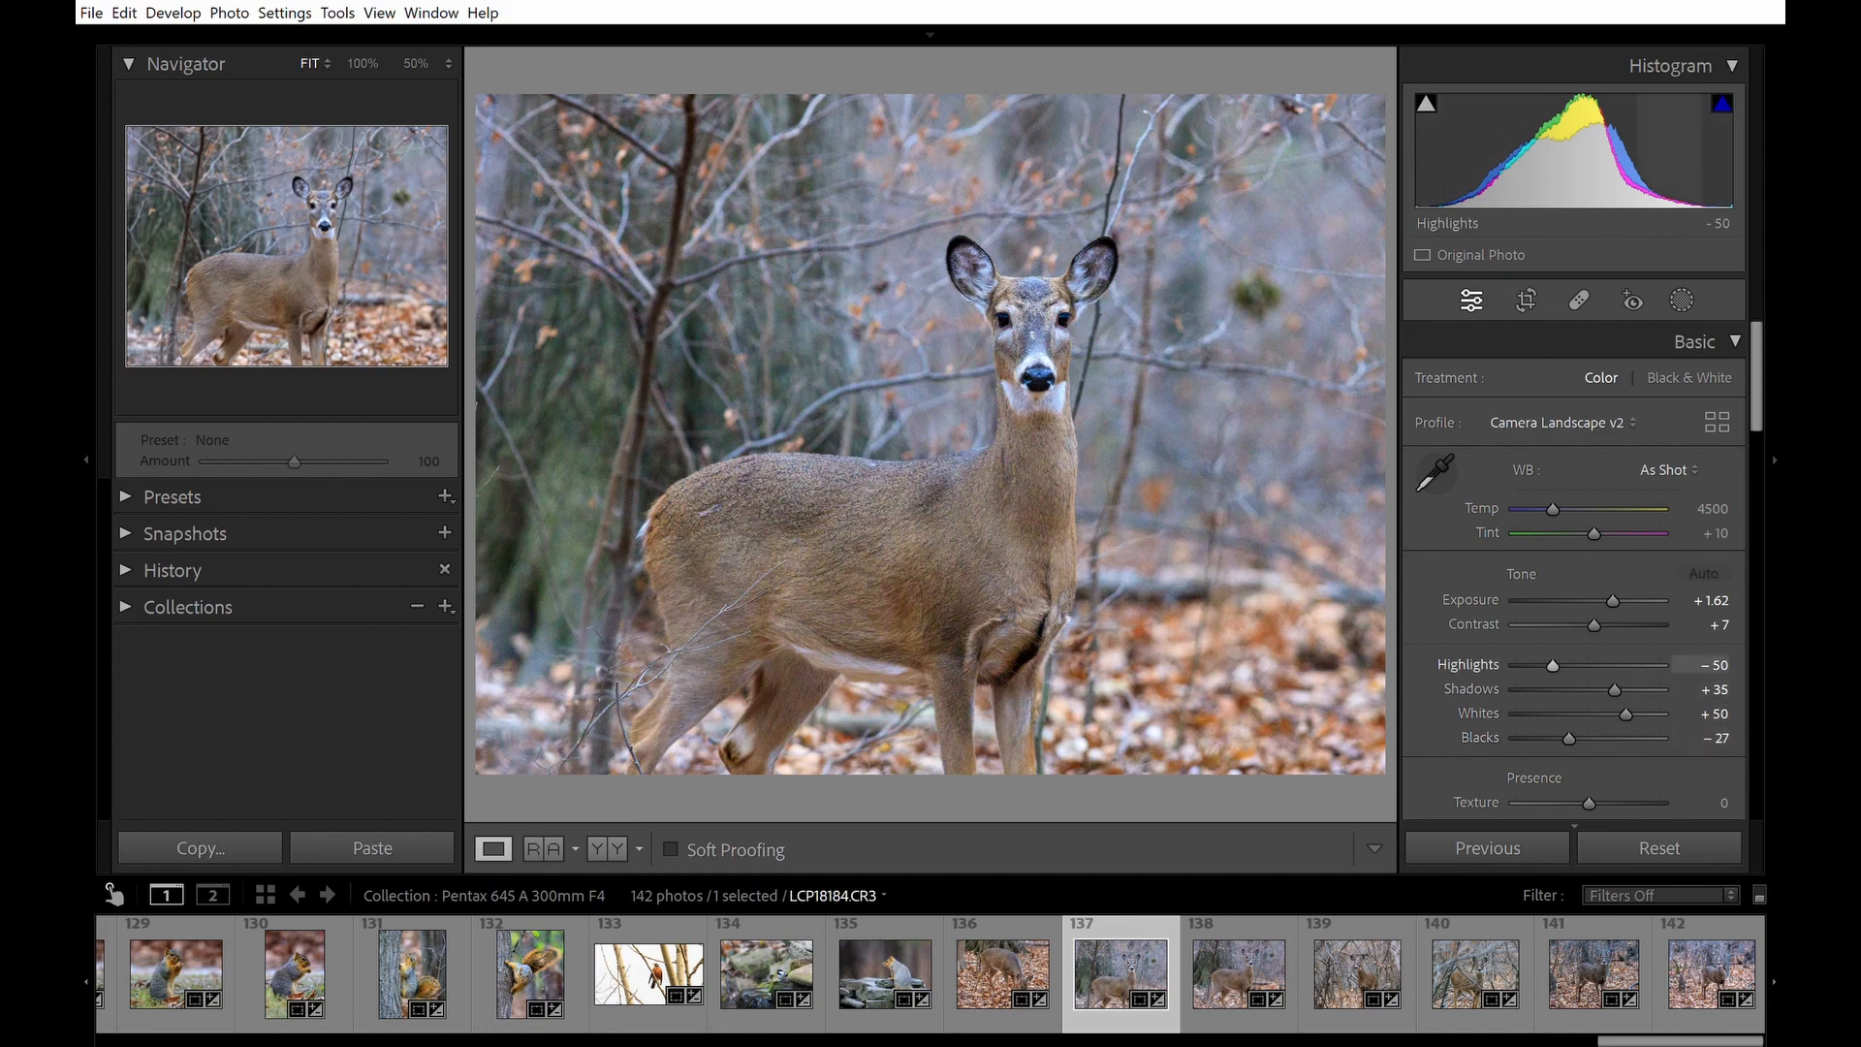
left_click(1032, 318)
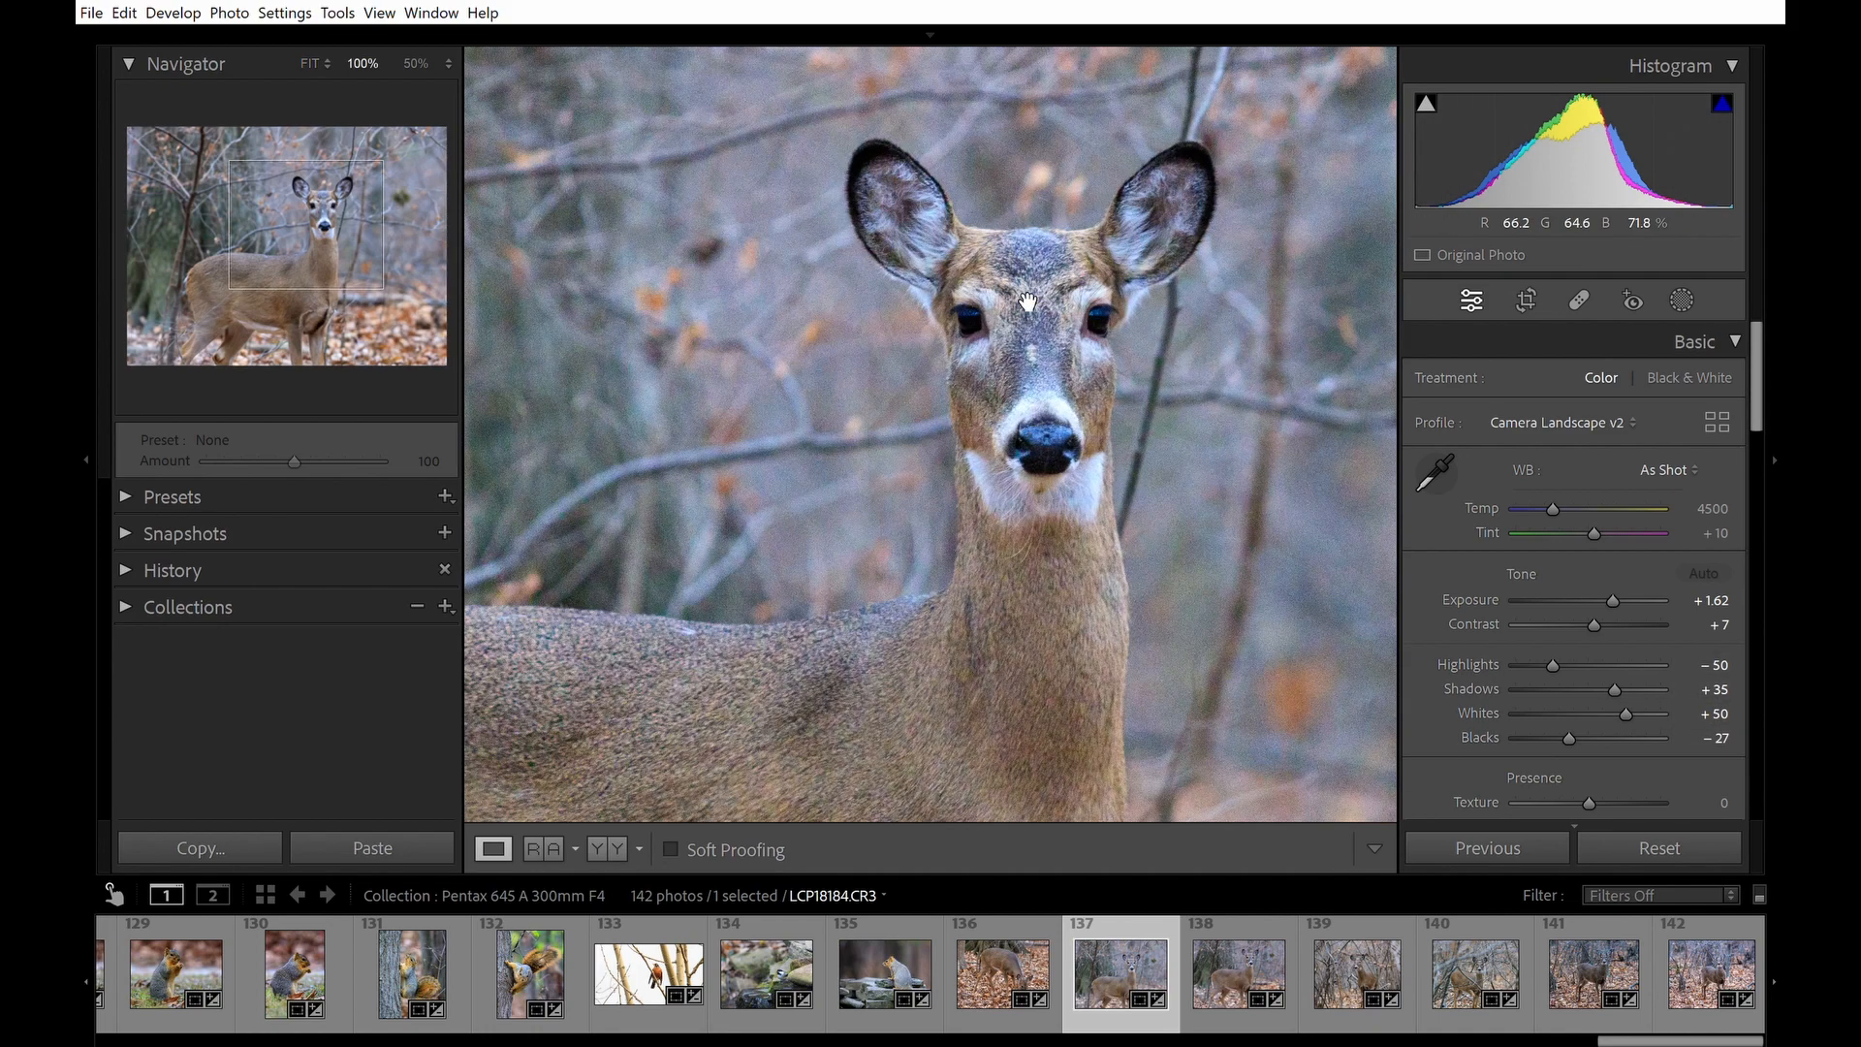
Switch to the Before/After side-by-side view of the edited photo.
left_click_drag(1757, 419, 1780, 504)
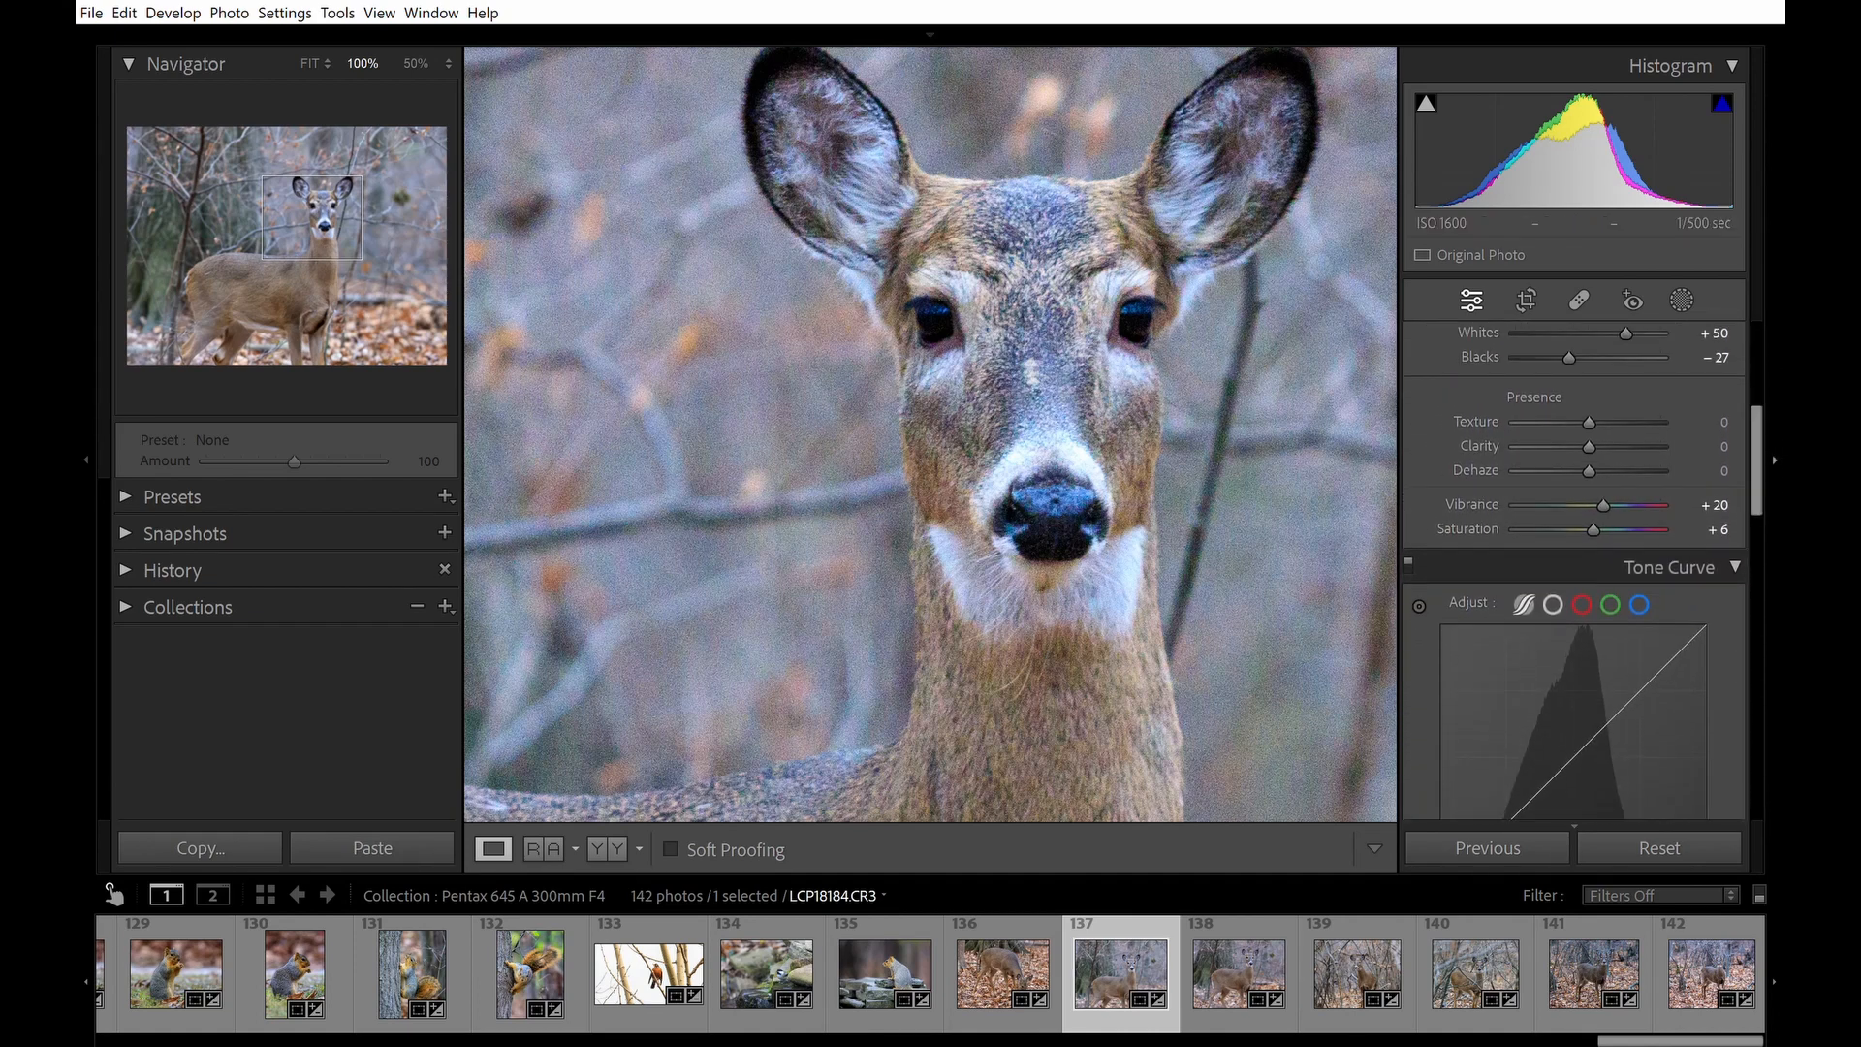
key("y")
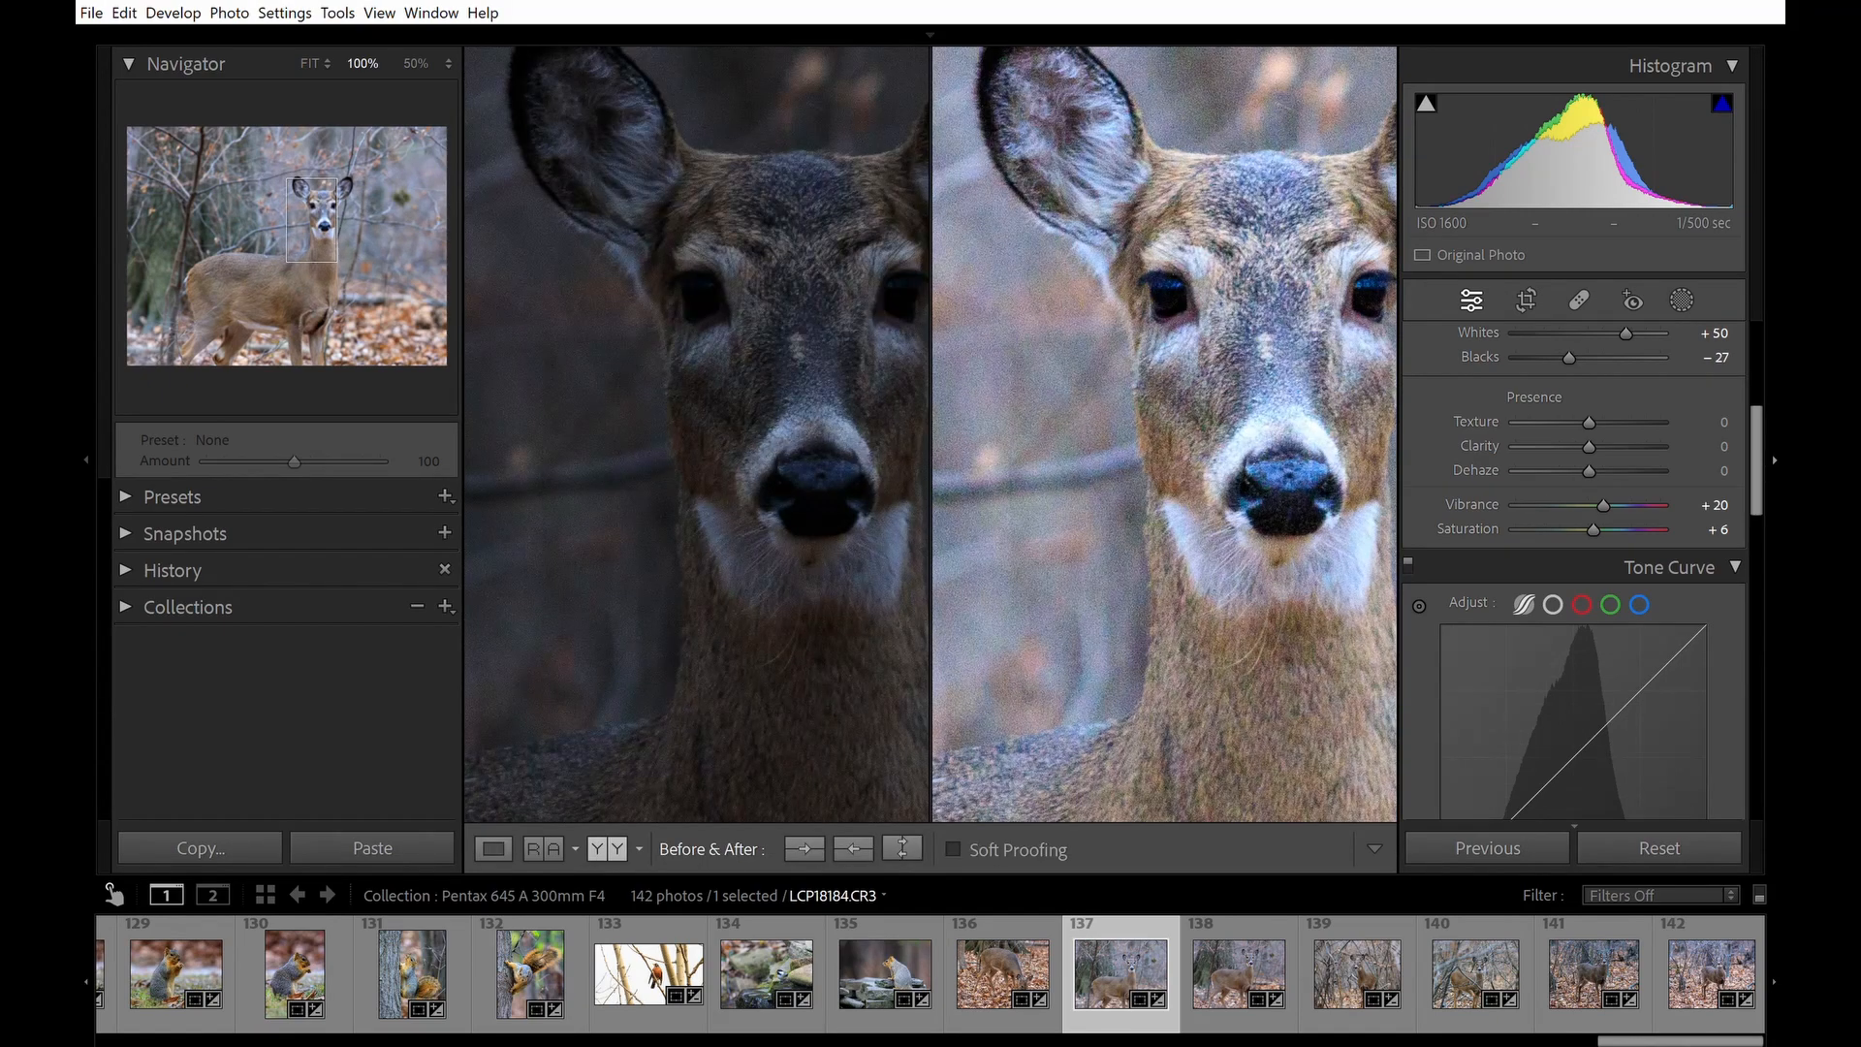
Return to the single-photo view and set the Luminance noise reduction to 35.
key("y")
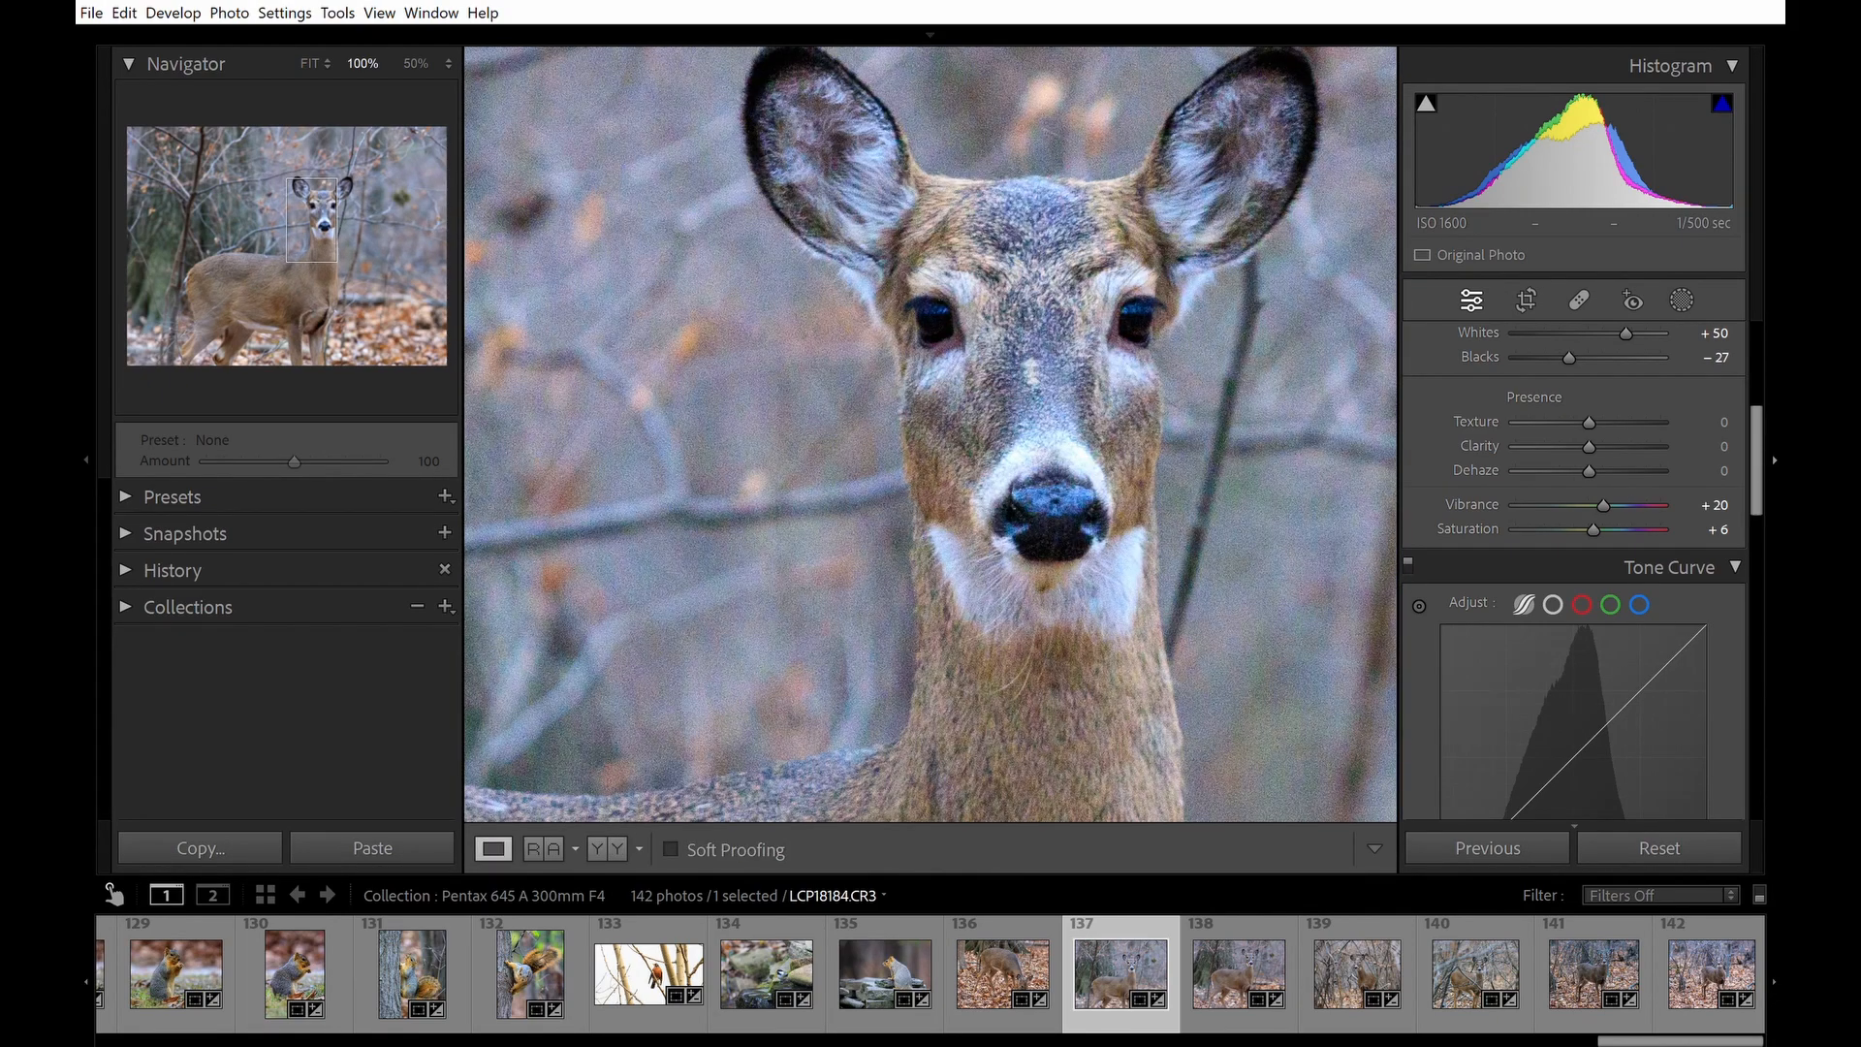
left_click_drag(1766, 458, 1757, 679)
left_click(1724, 570)
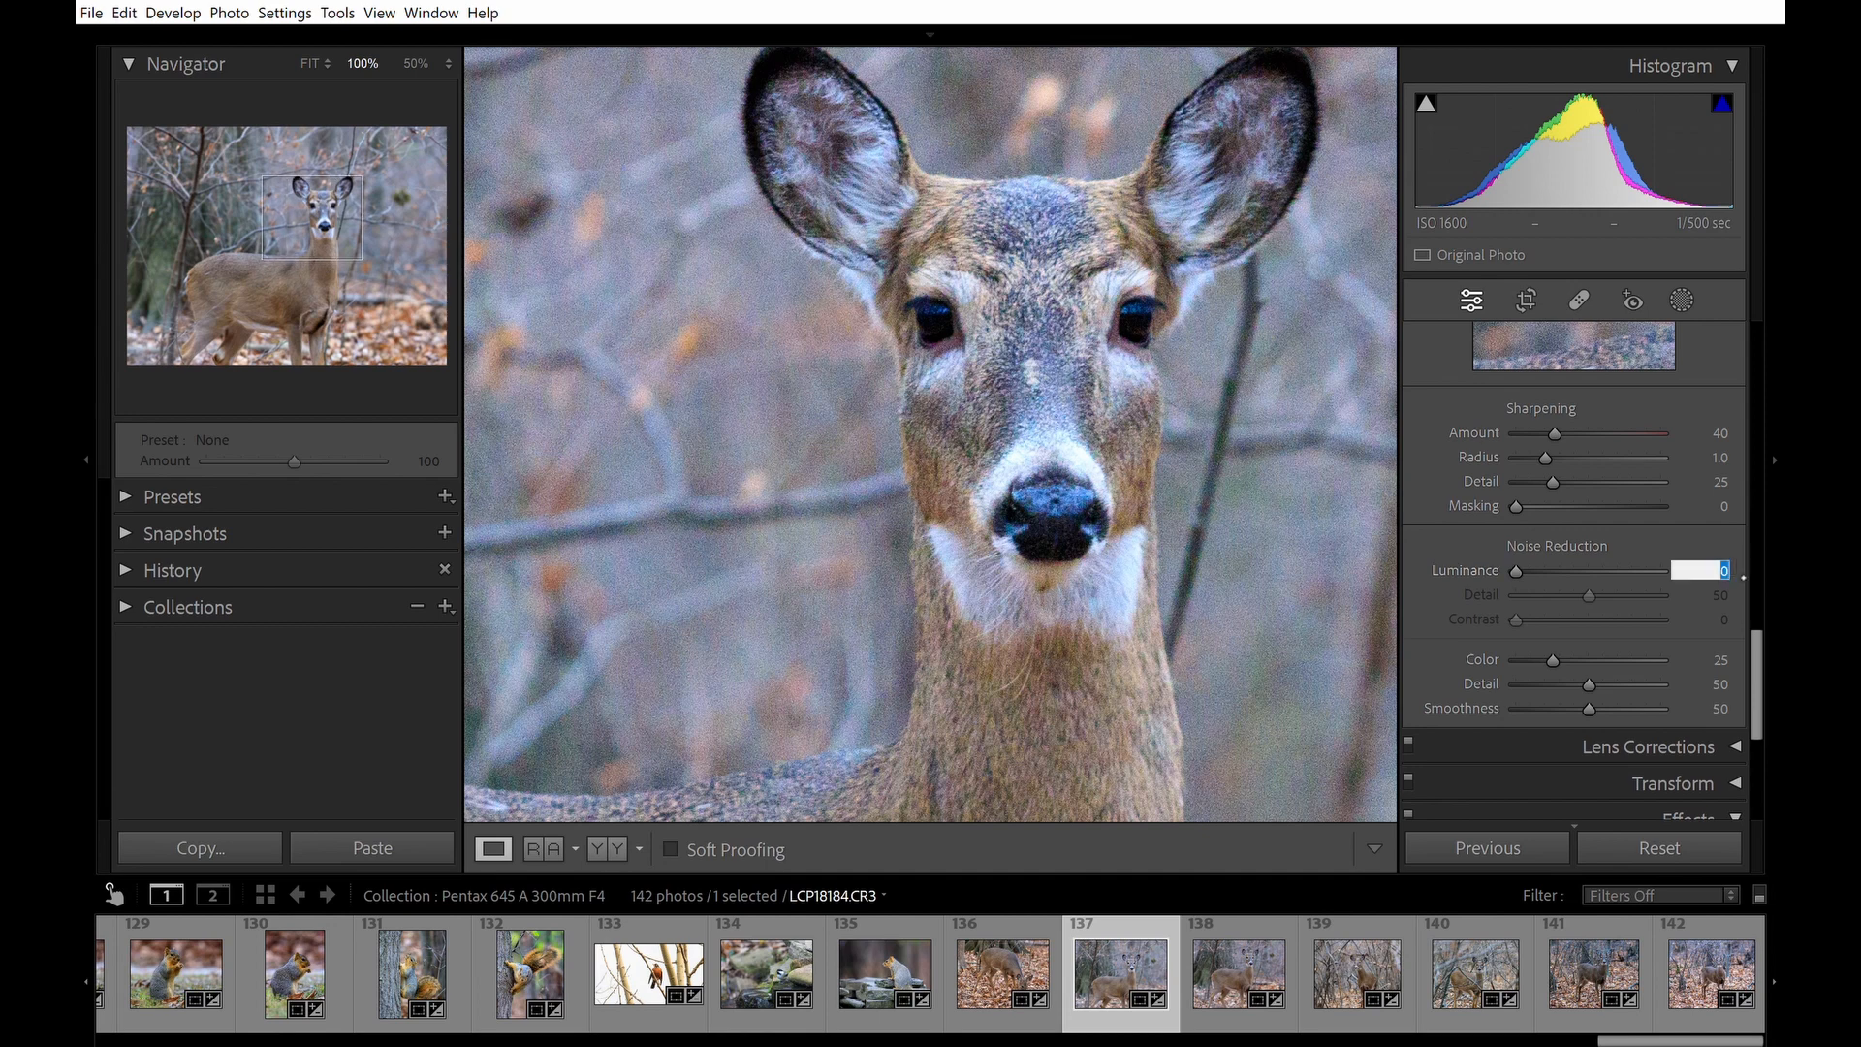
type("30")
key("Tab")
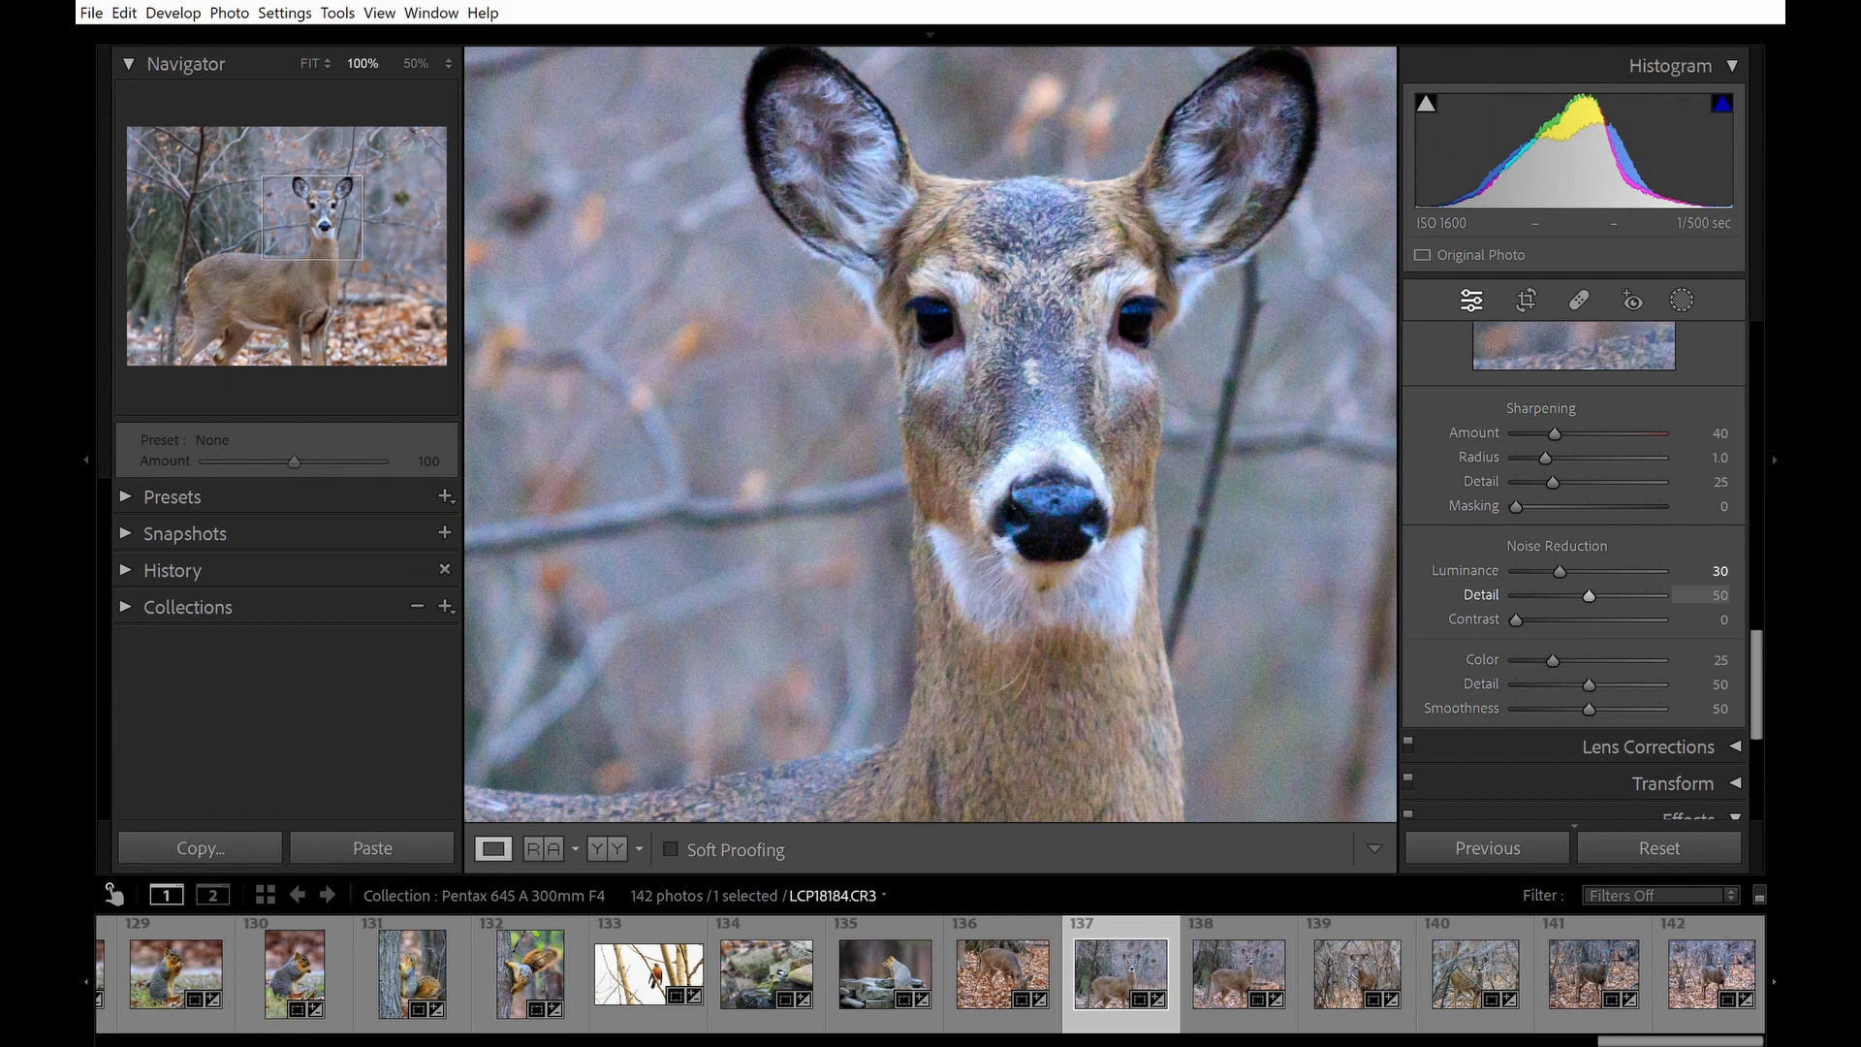
key("shift+Tab")
type("35")
key("Return")
left_click(1242, 566)
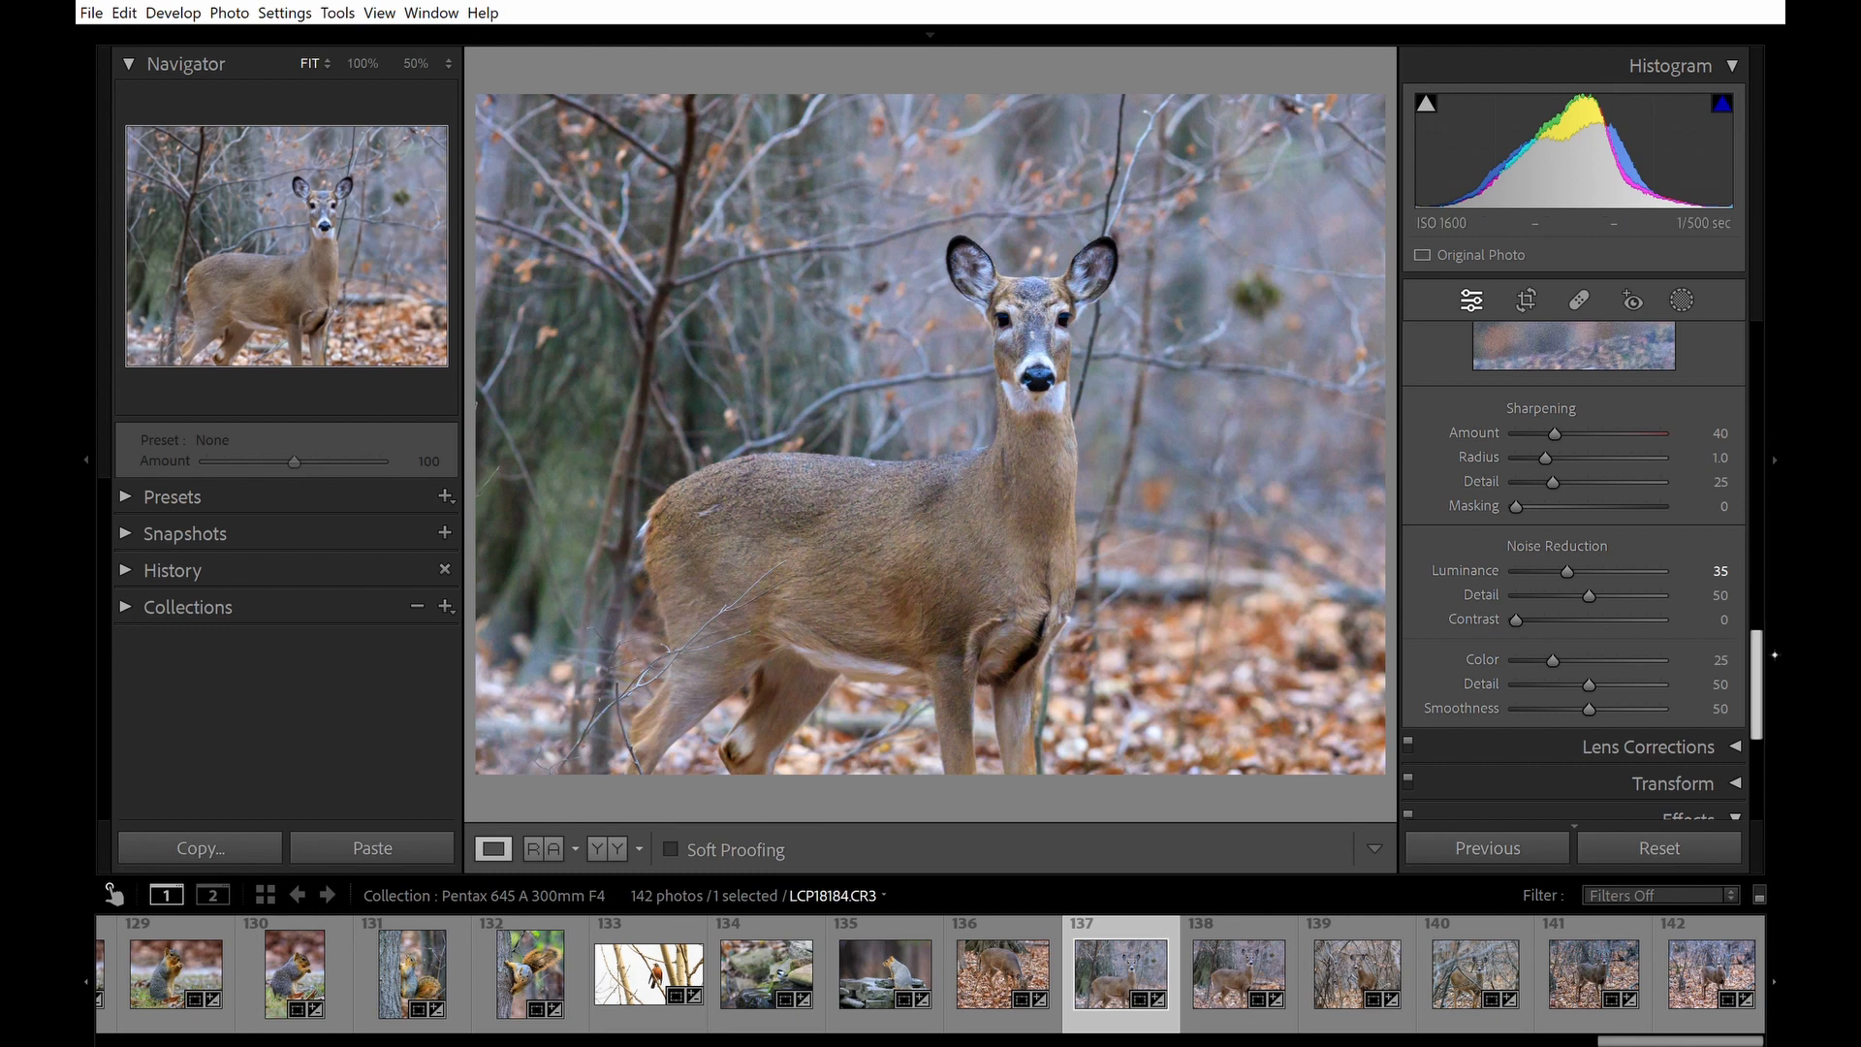
Set the tone curve's Lights region to +34 and Darks to -8.
scroll(1757, 611, "up", 3)
left_click_drag(1783, 586, 1778, 507)
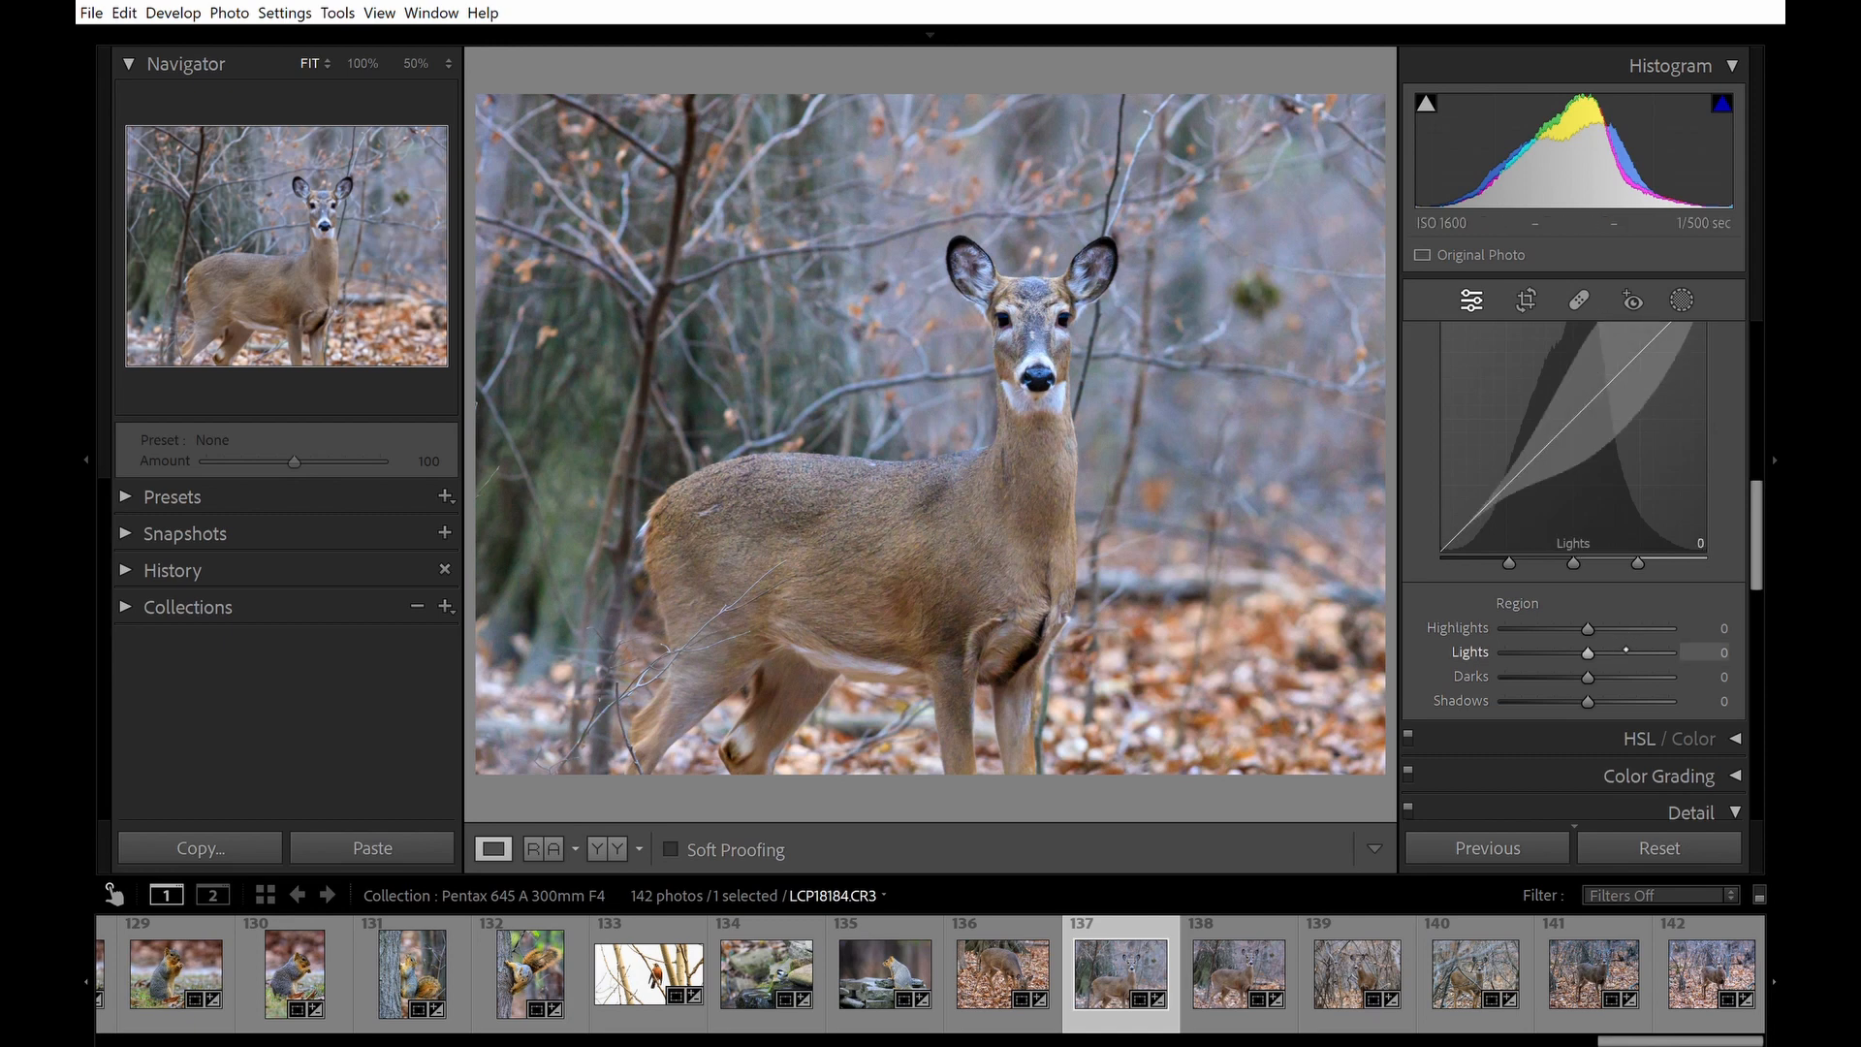
left_click_drag(1615, 651, 1625, 651)
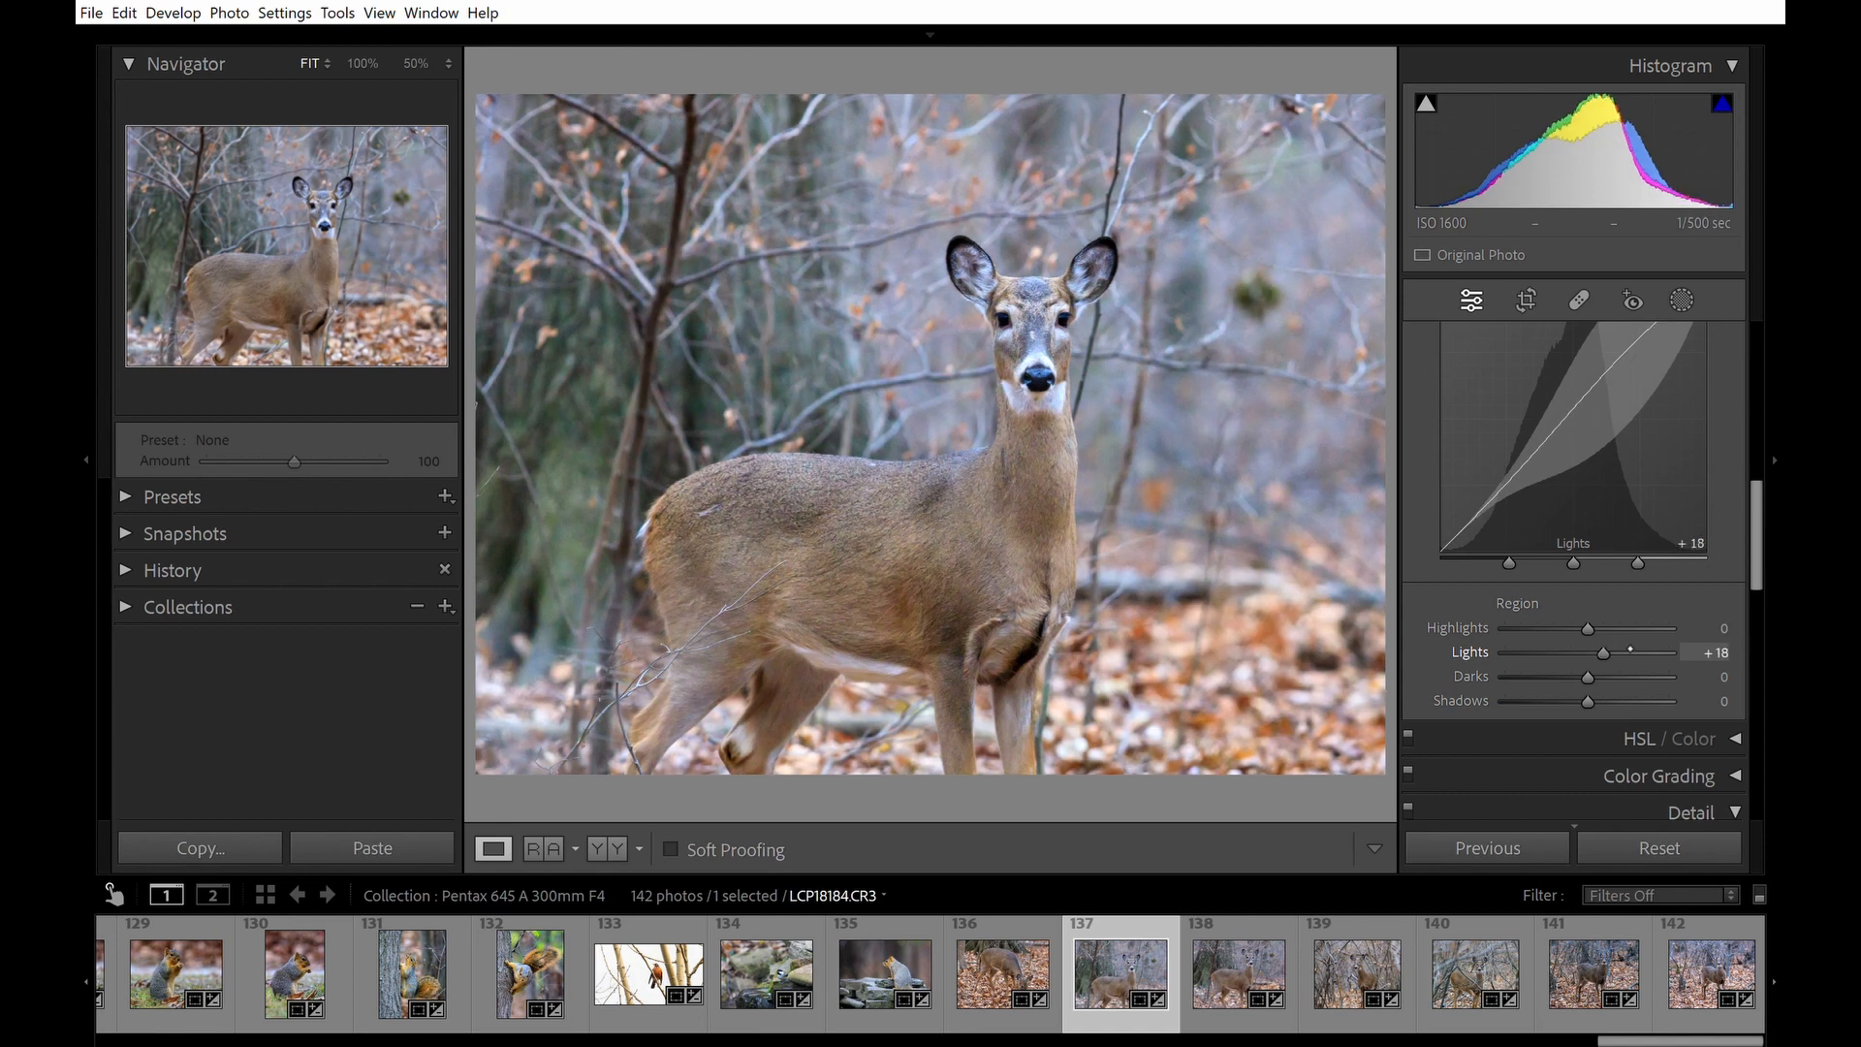
left_click_drag(1630, 648, 1640, 649)
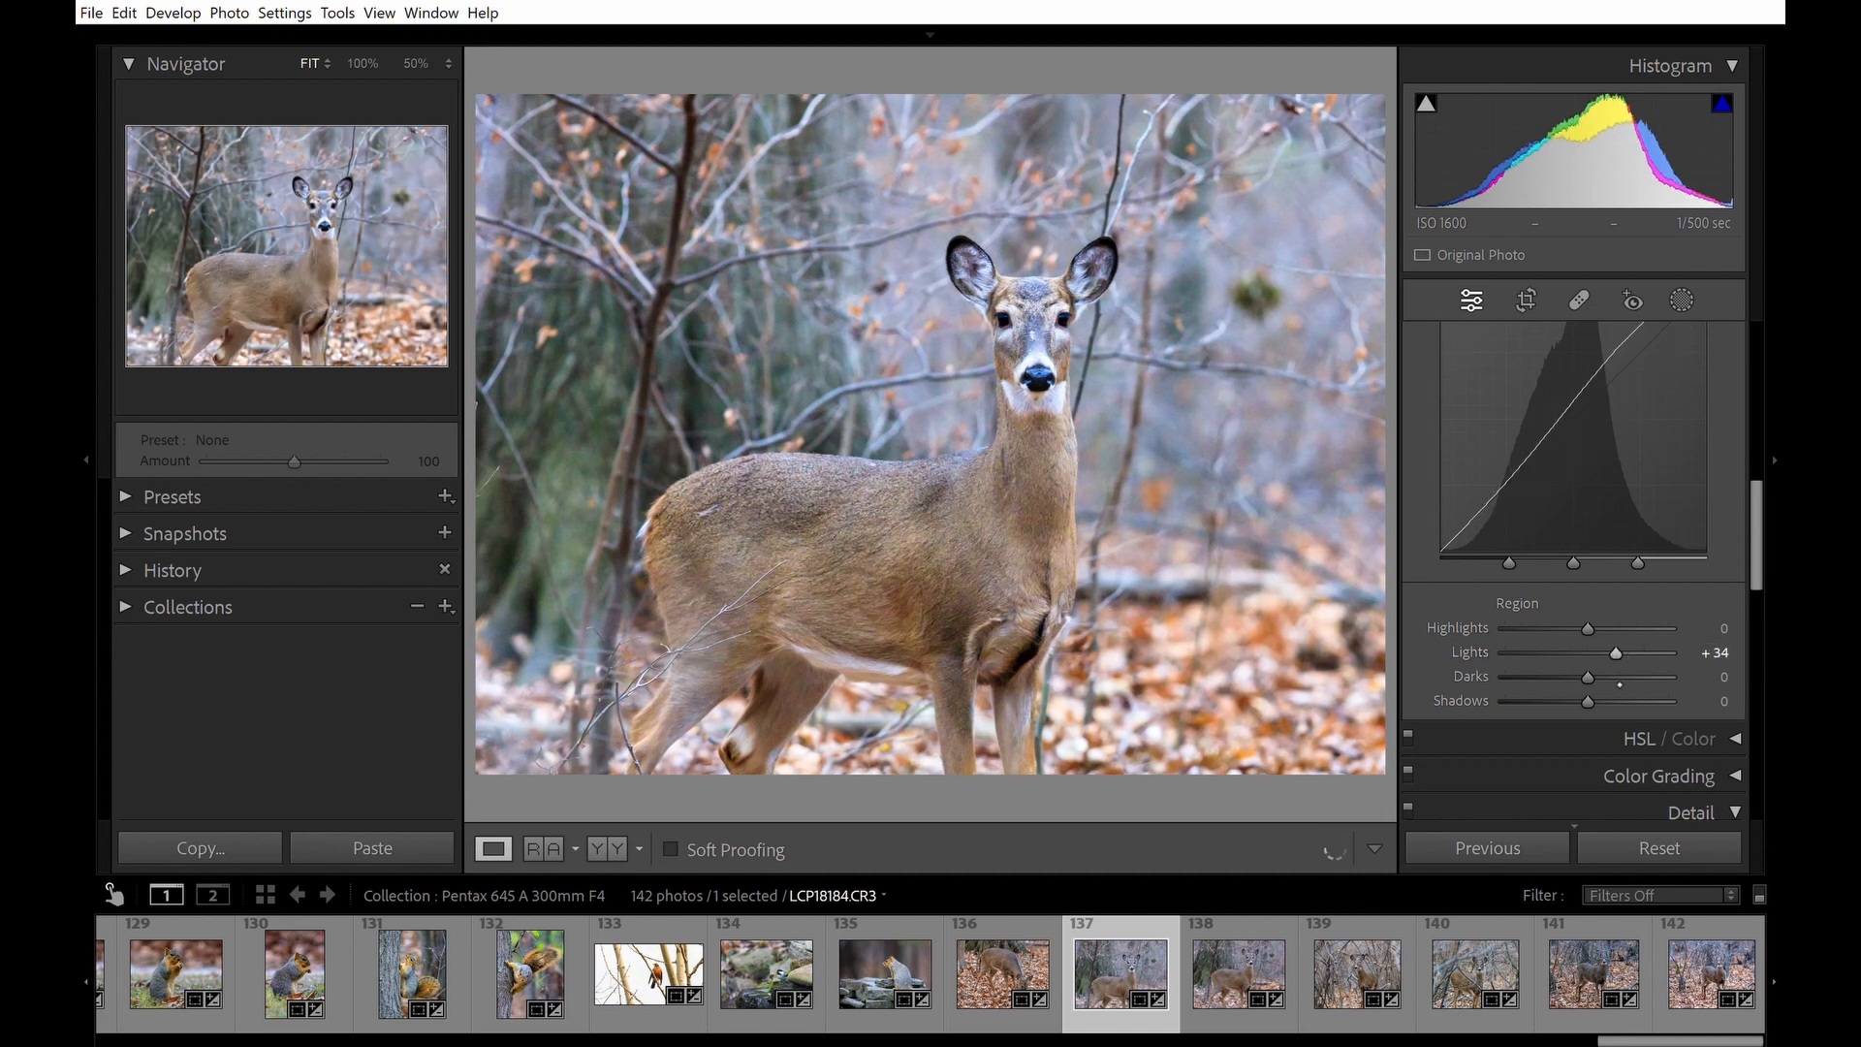
left_click_drag(1608, 677, 1600, 682)
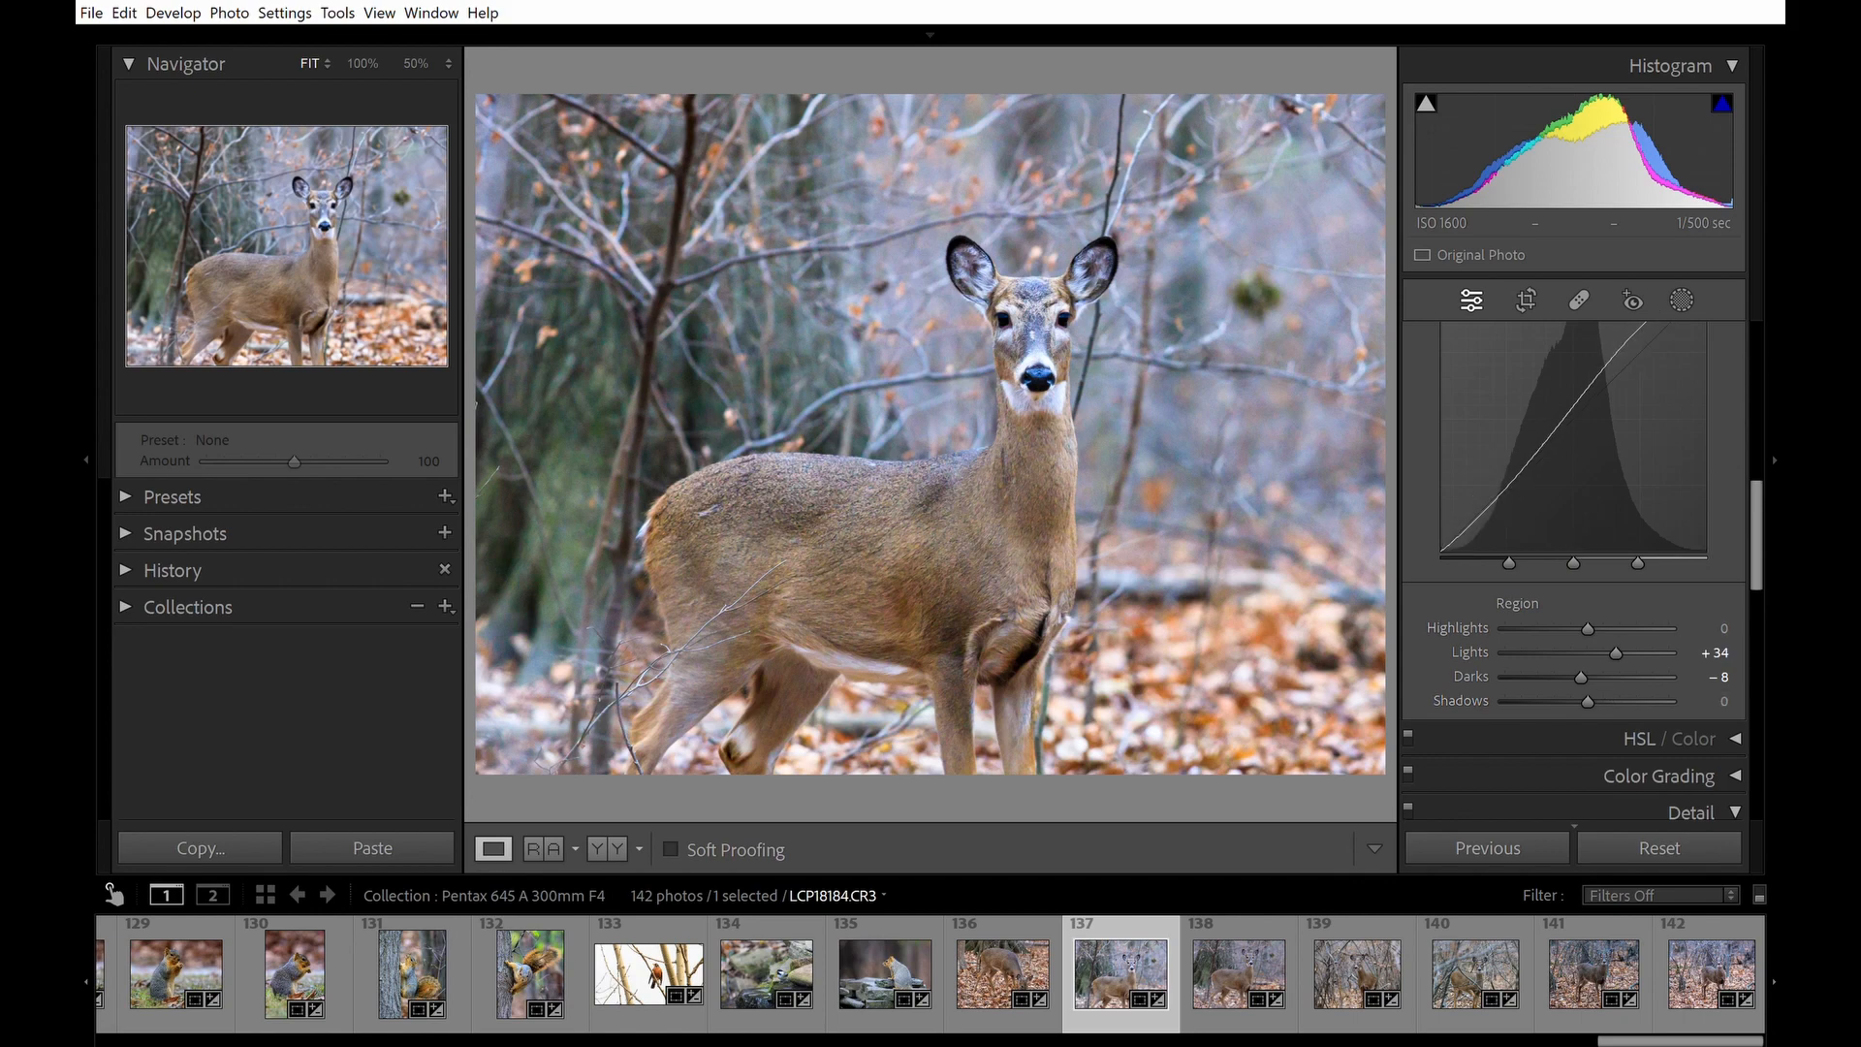
Inspect the deer's fur at 100% zoom and set the Color noise reduction to 50.
left_click(1046, 366)
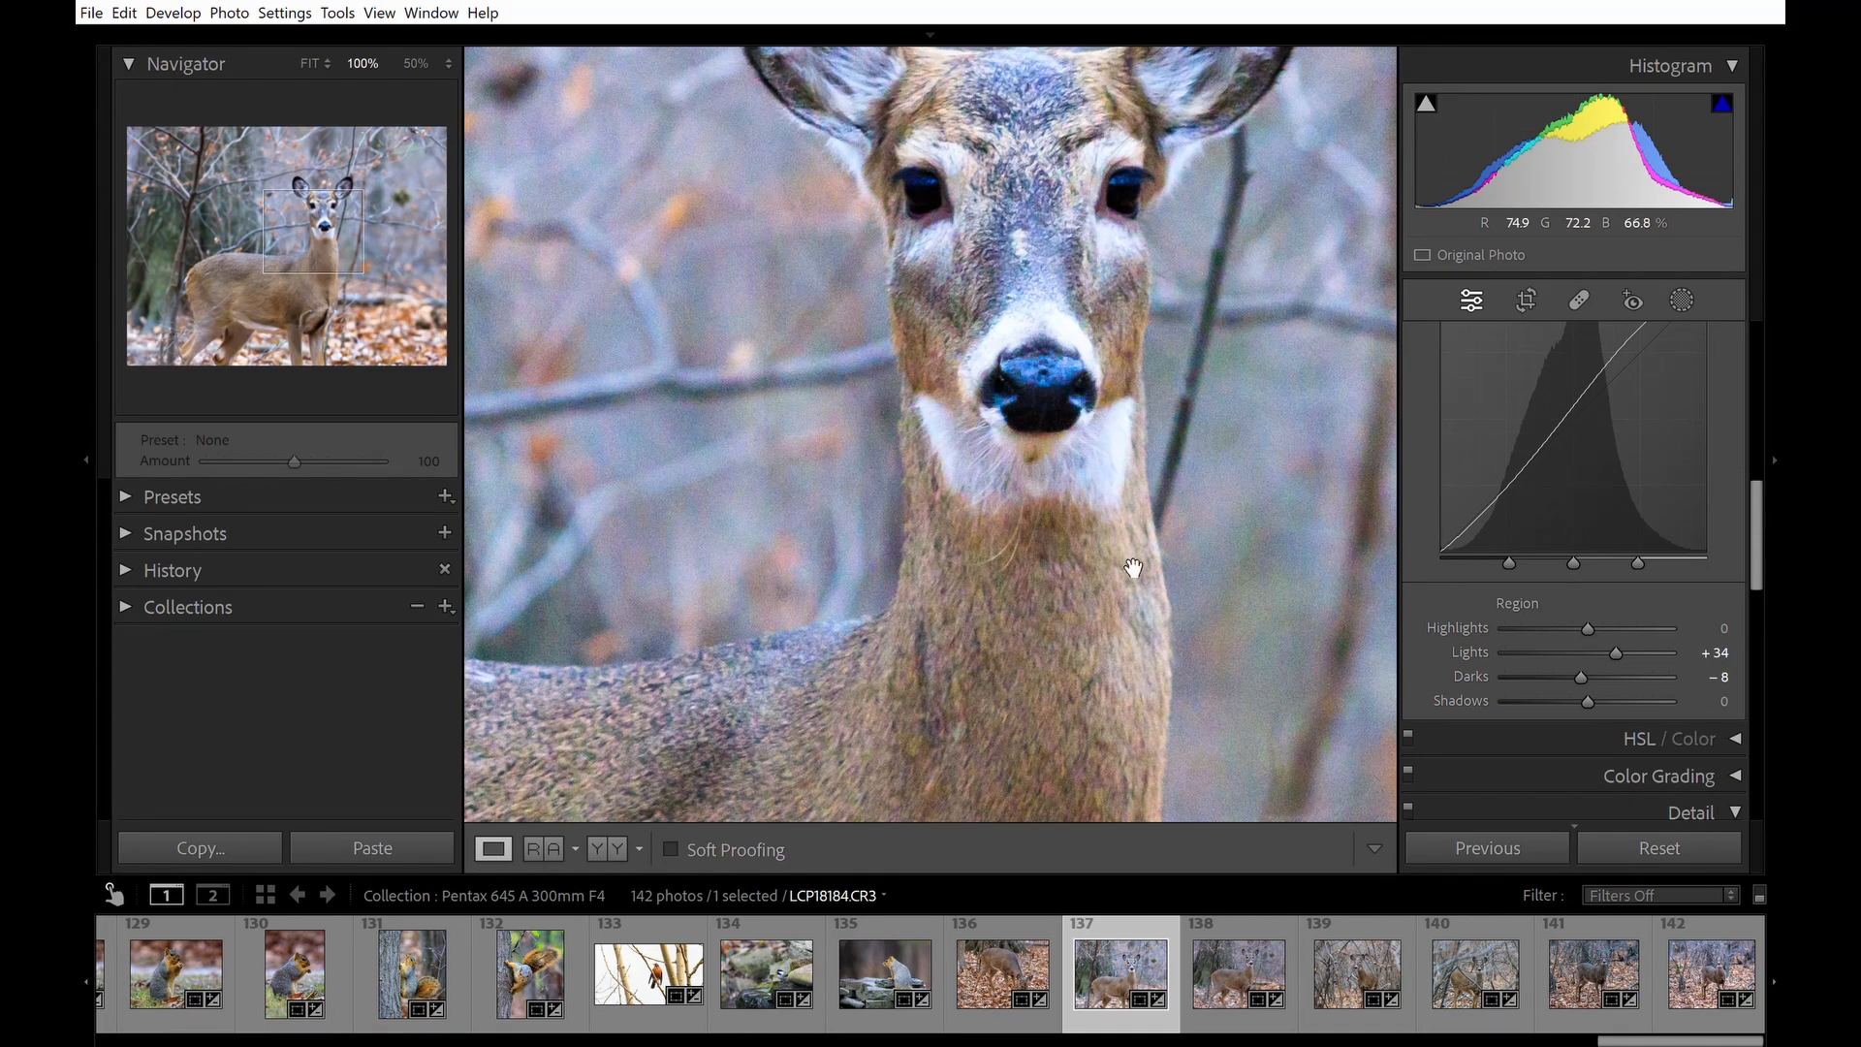
left_click_drag(1072, 672, 1255, 360)
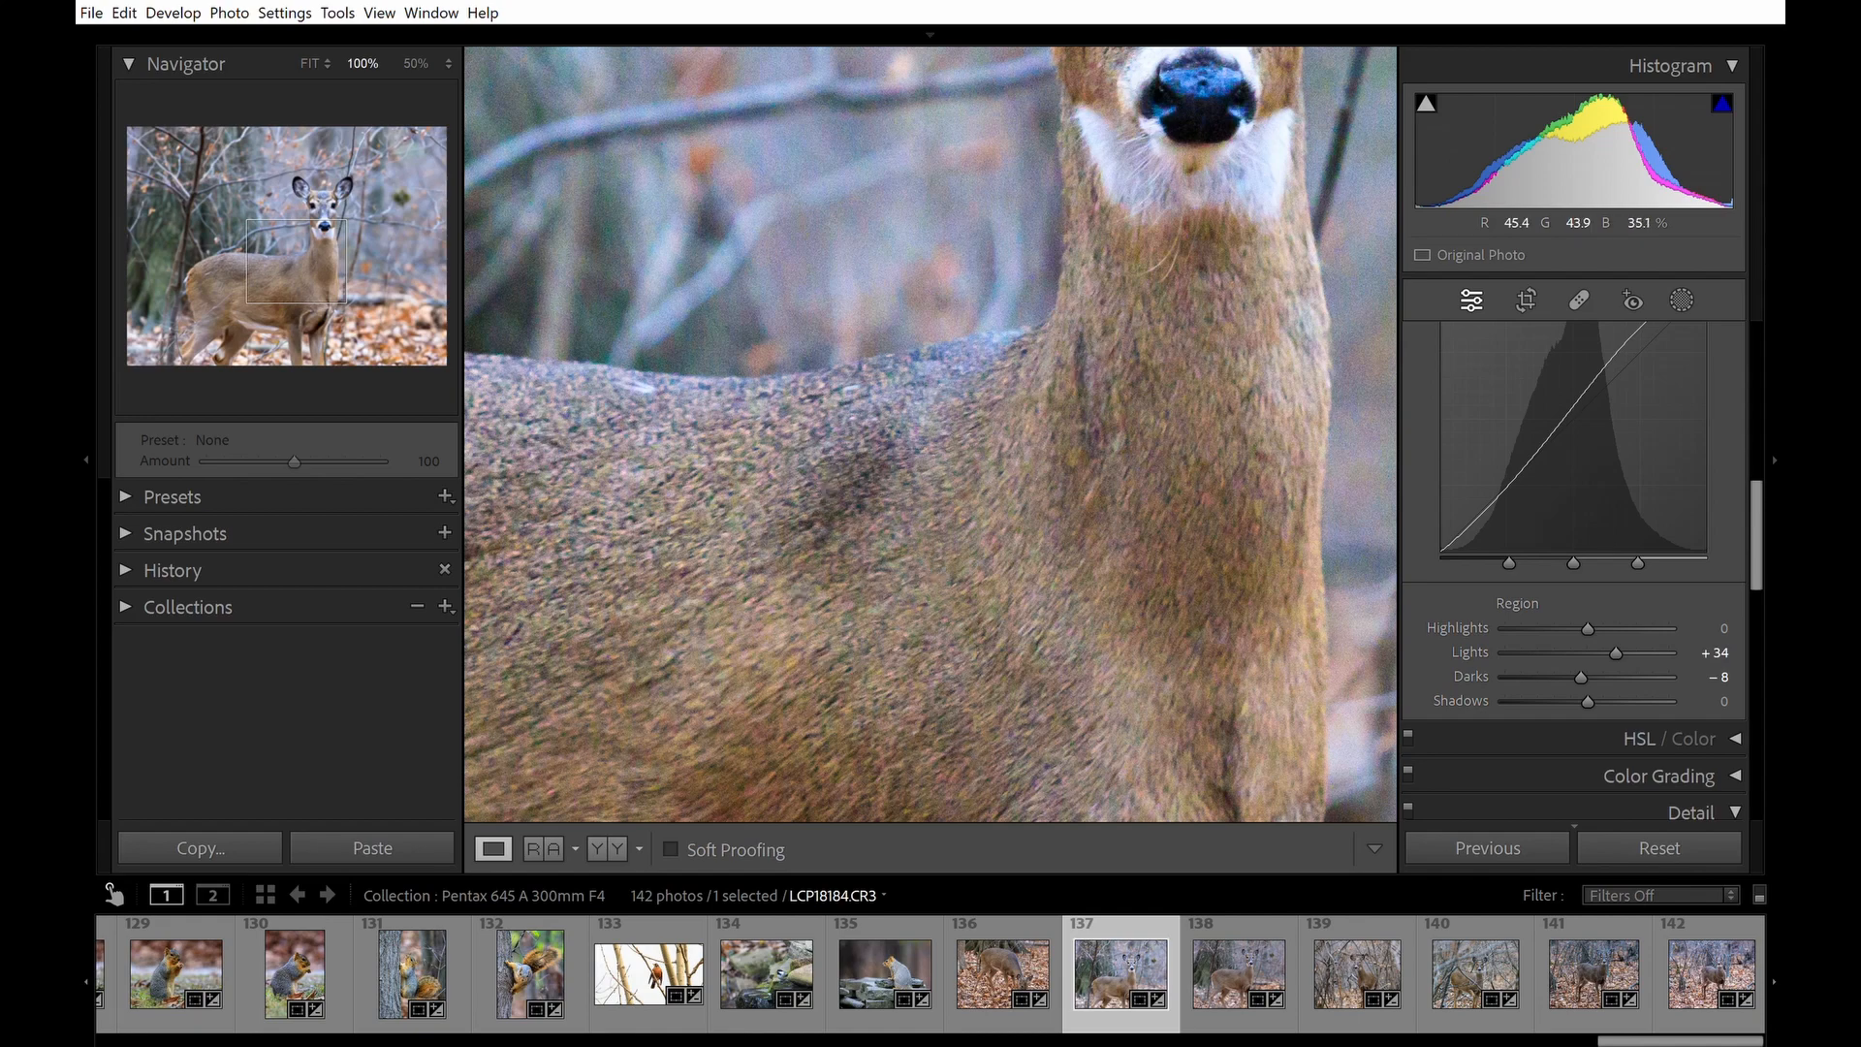
left_click(1783, 513)
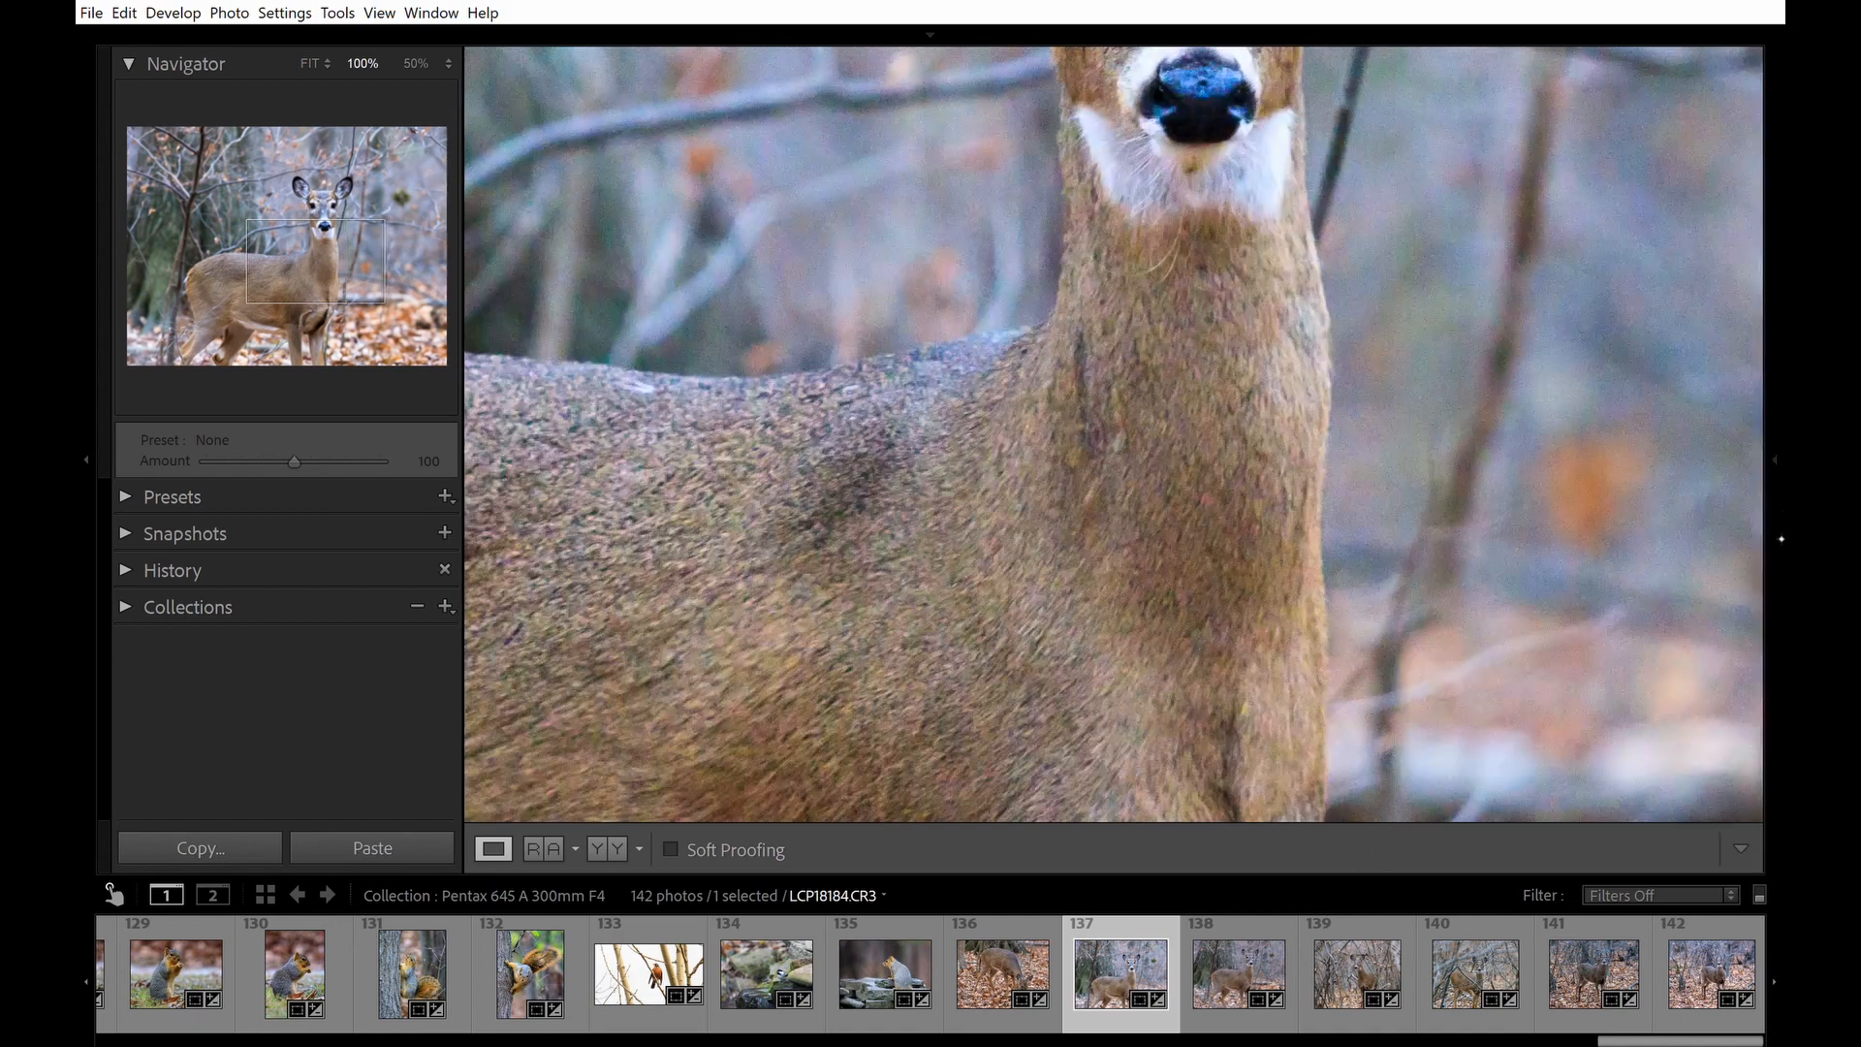
left_click(1781, 504)
left_click_drag(1758, 490, 1768, 631)
left_click(1601, 701)
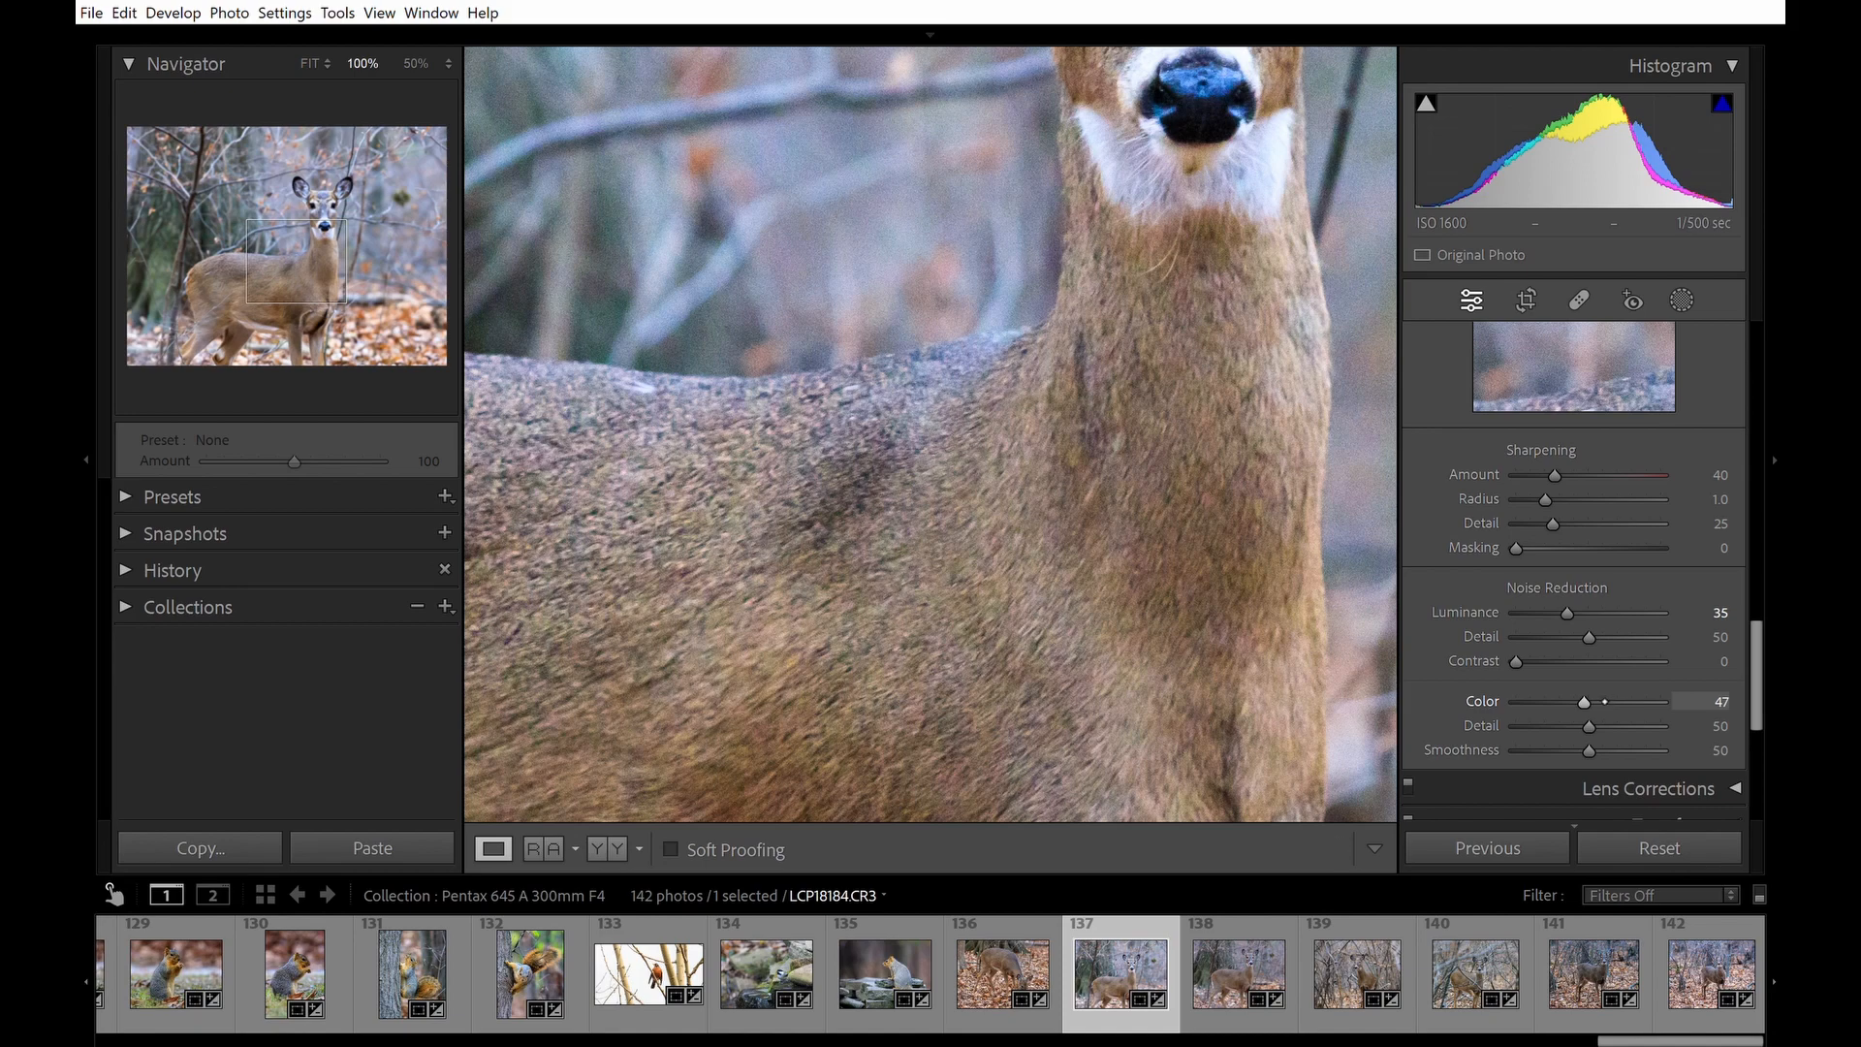
double_click(1587, 702)
left_click(1592, 701)
key("z")
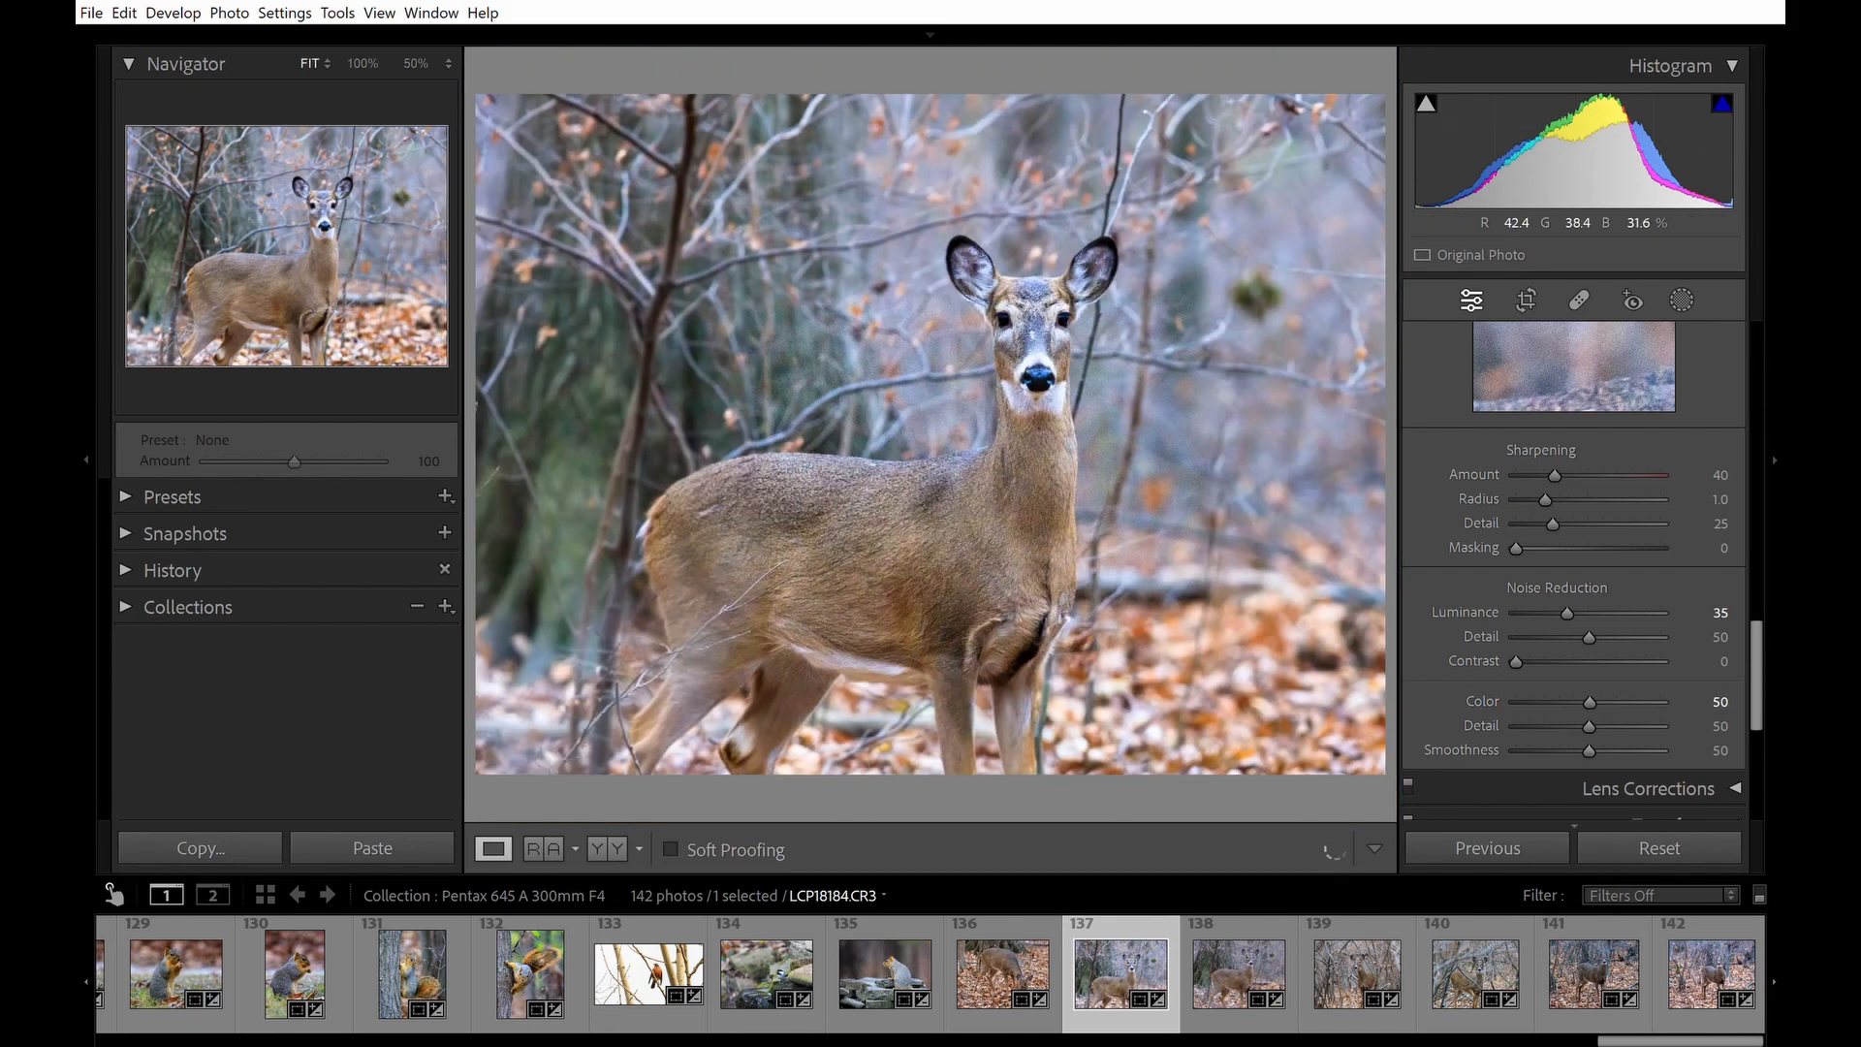
Add a post-crop vignette with an Amount of -11.
scroll(1570, 678, "down", 3)
scroll(1744, 630, "down", 2)
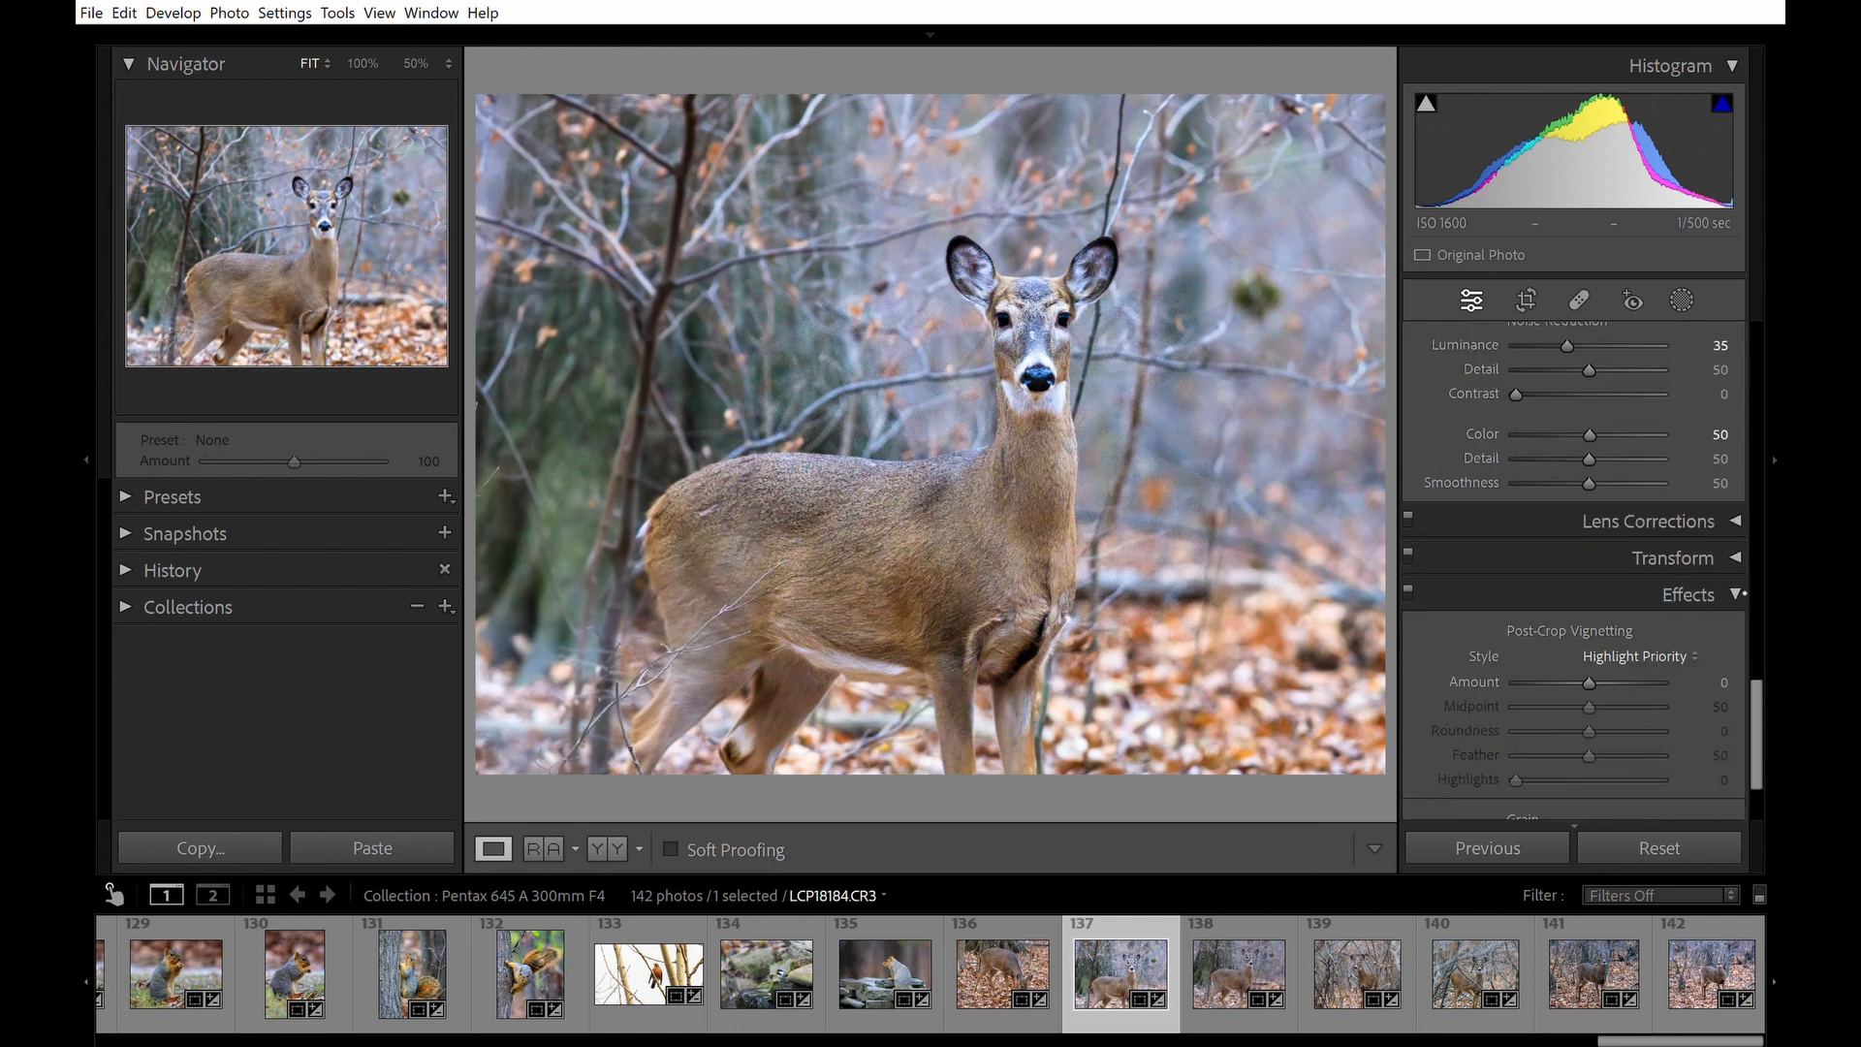
left_click(1737, 521)
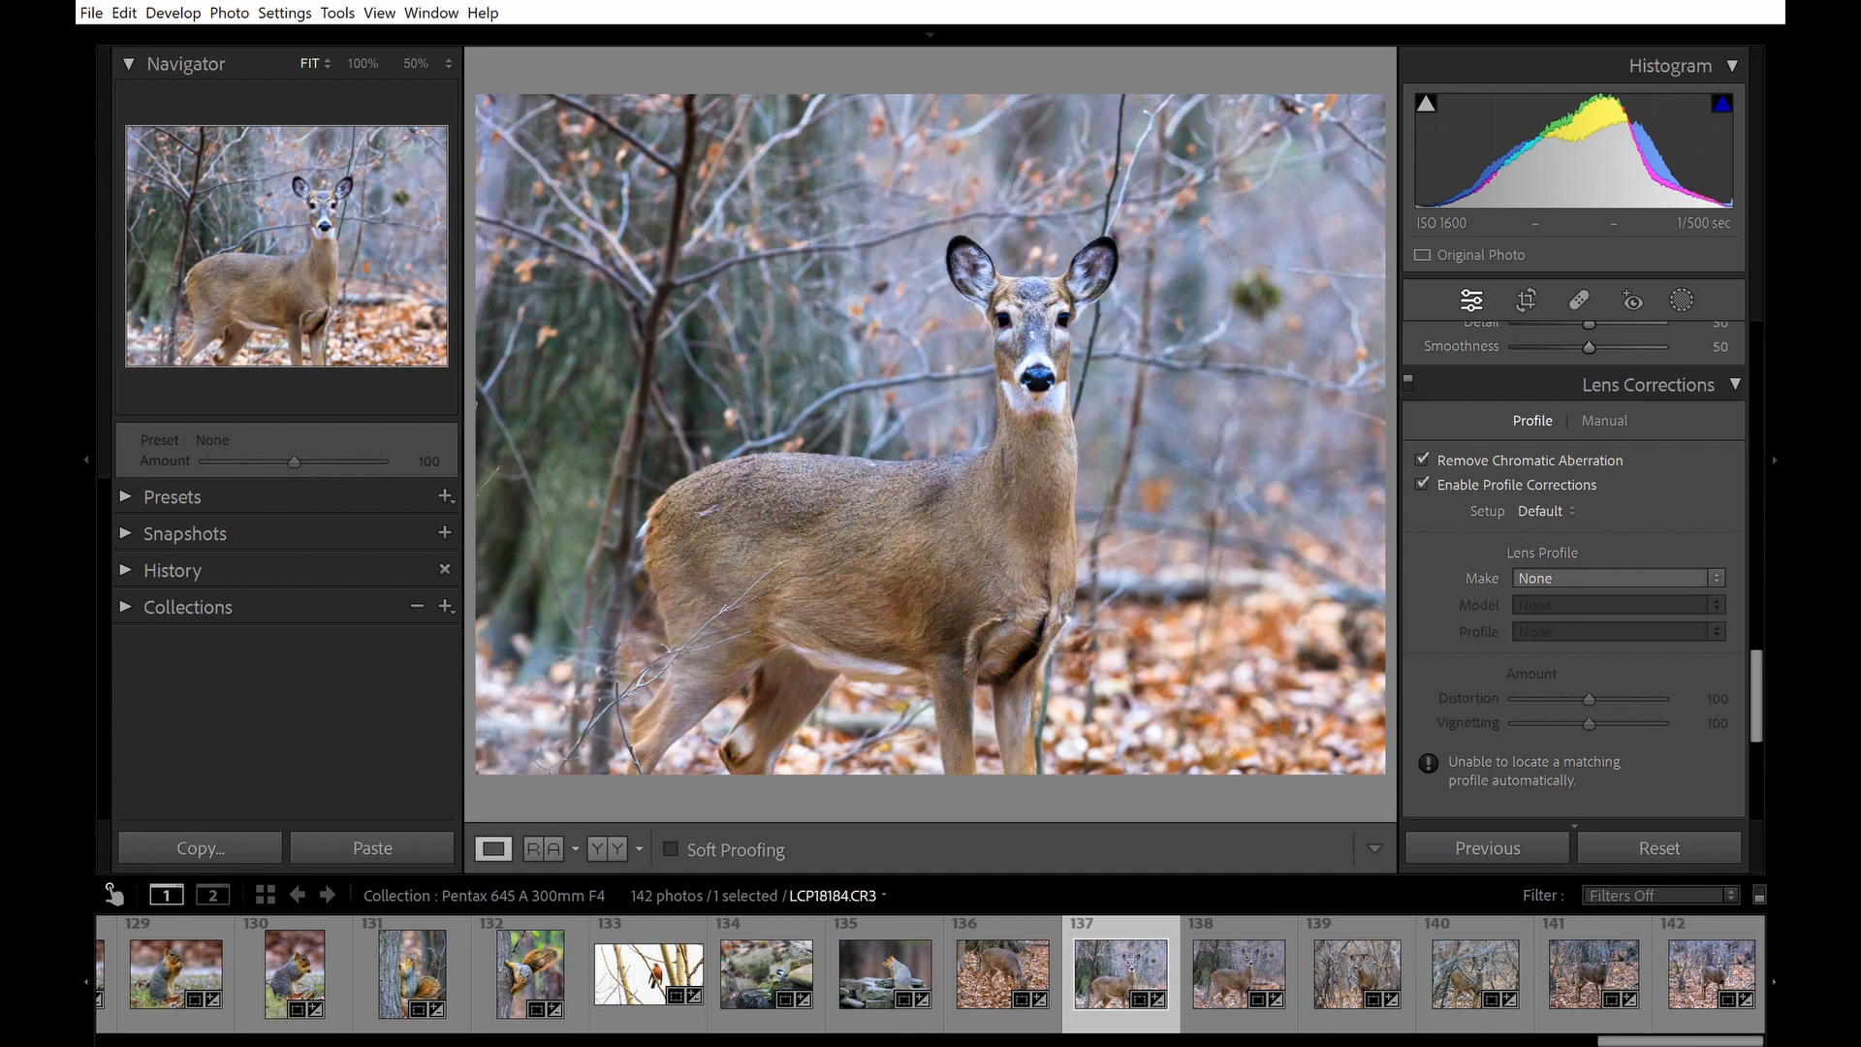
left_click(1735, 386)
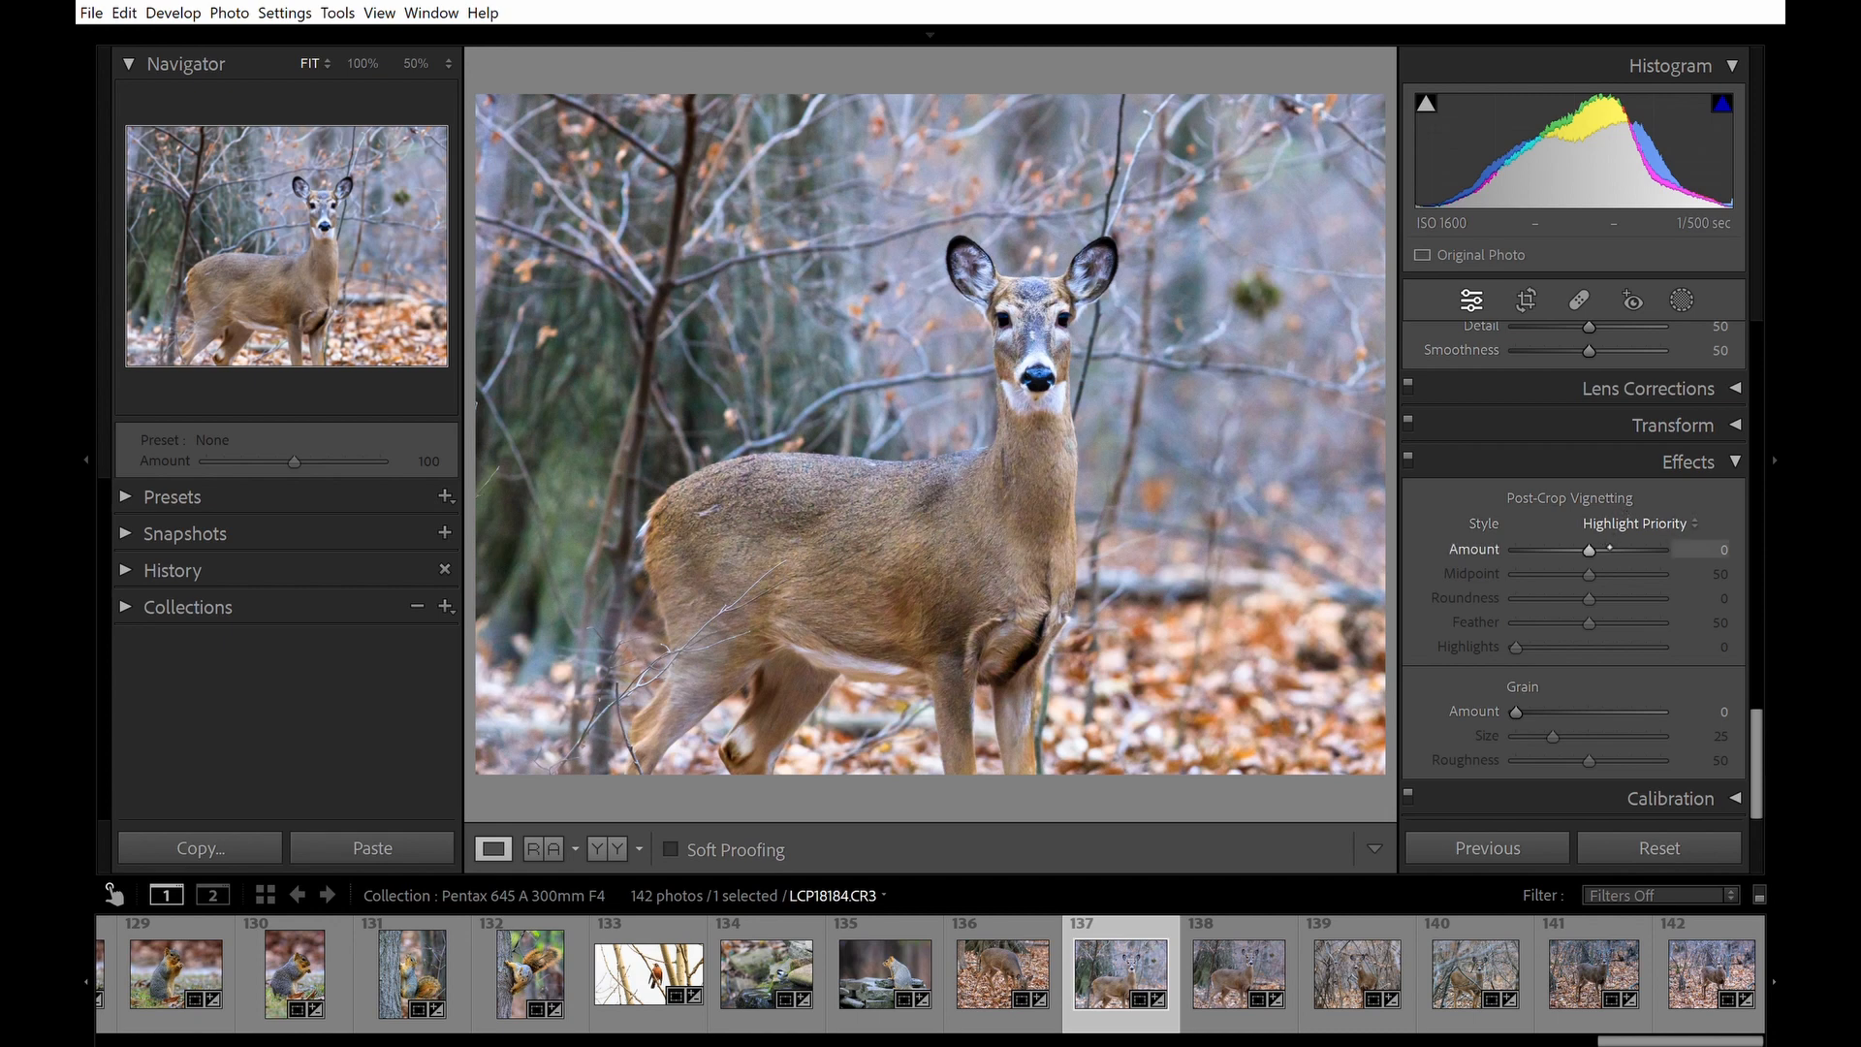
mouse_move(1609, 550)
left_mouse_down()
mouse_move(1586, 543)
mouse_move(1601, 540)
left_mouse_up()
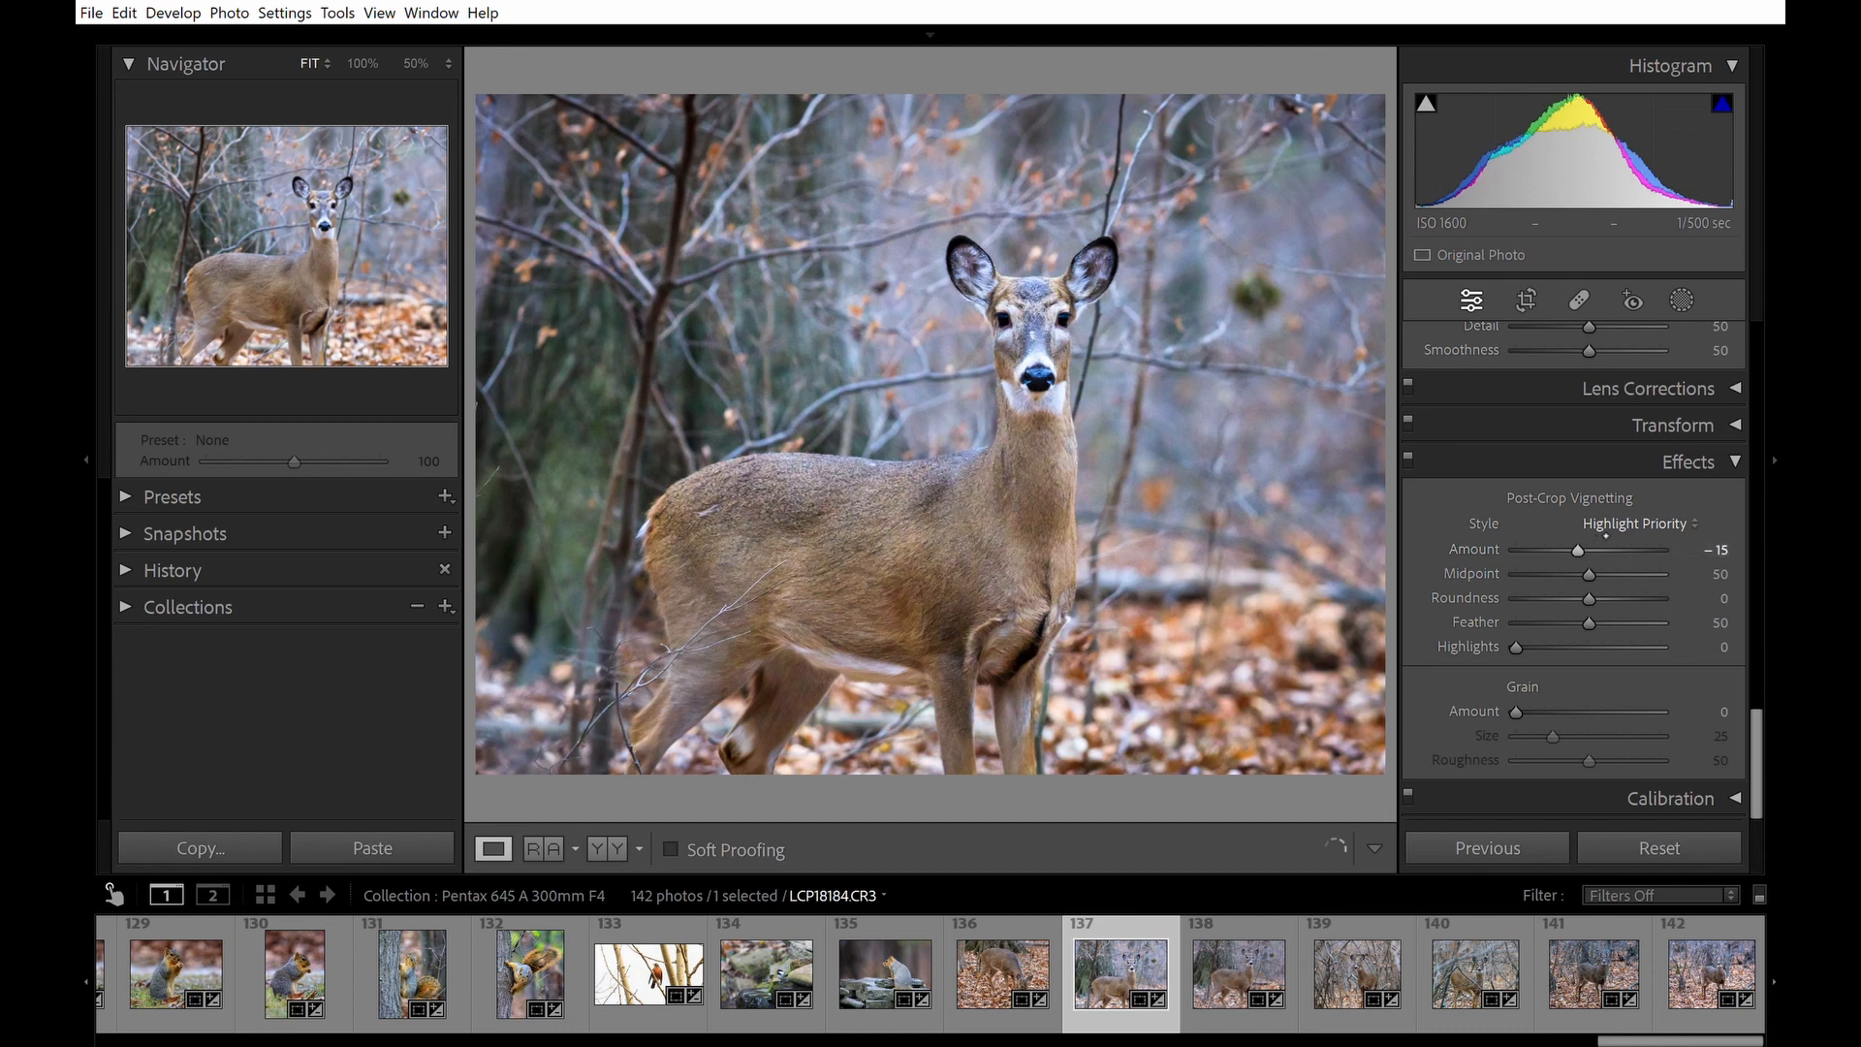
double_click(1597, 552)
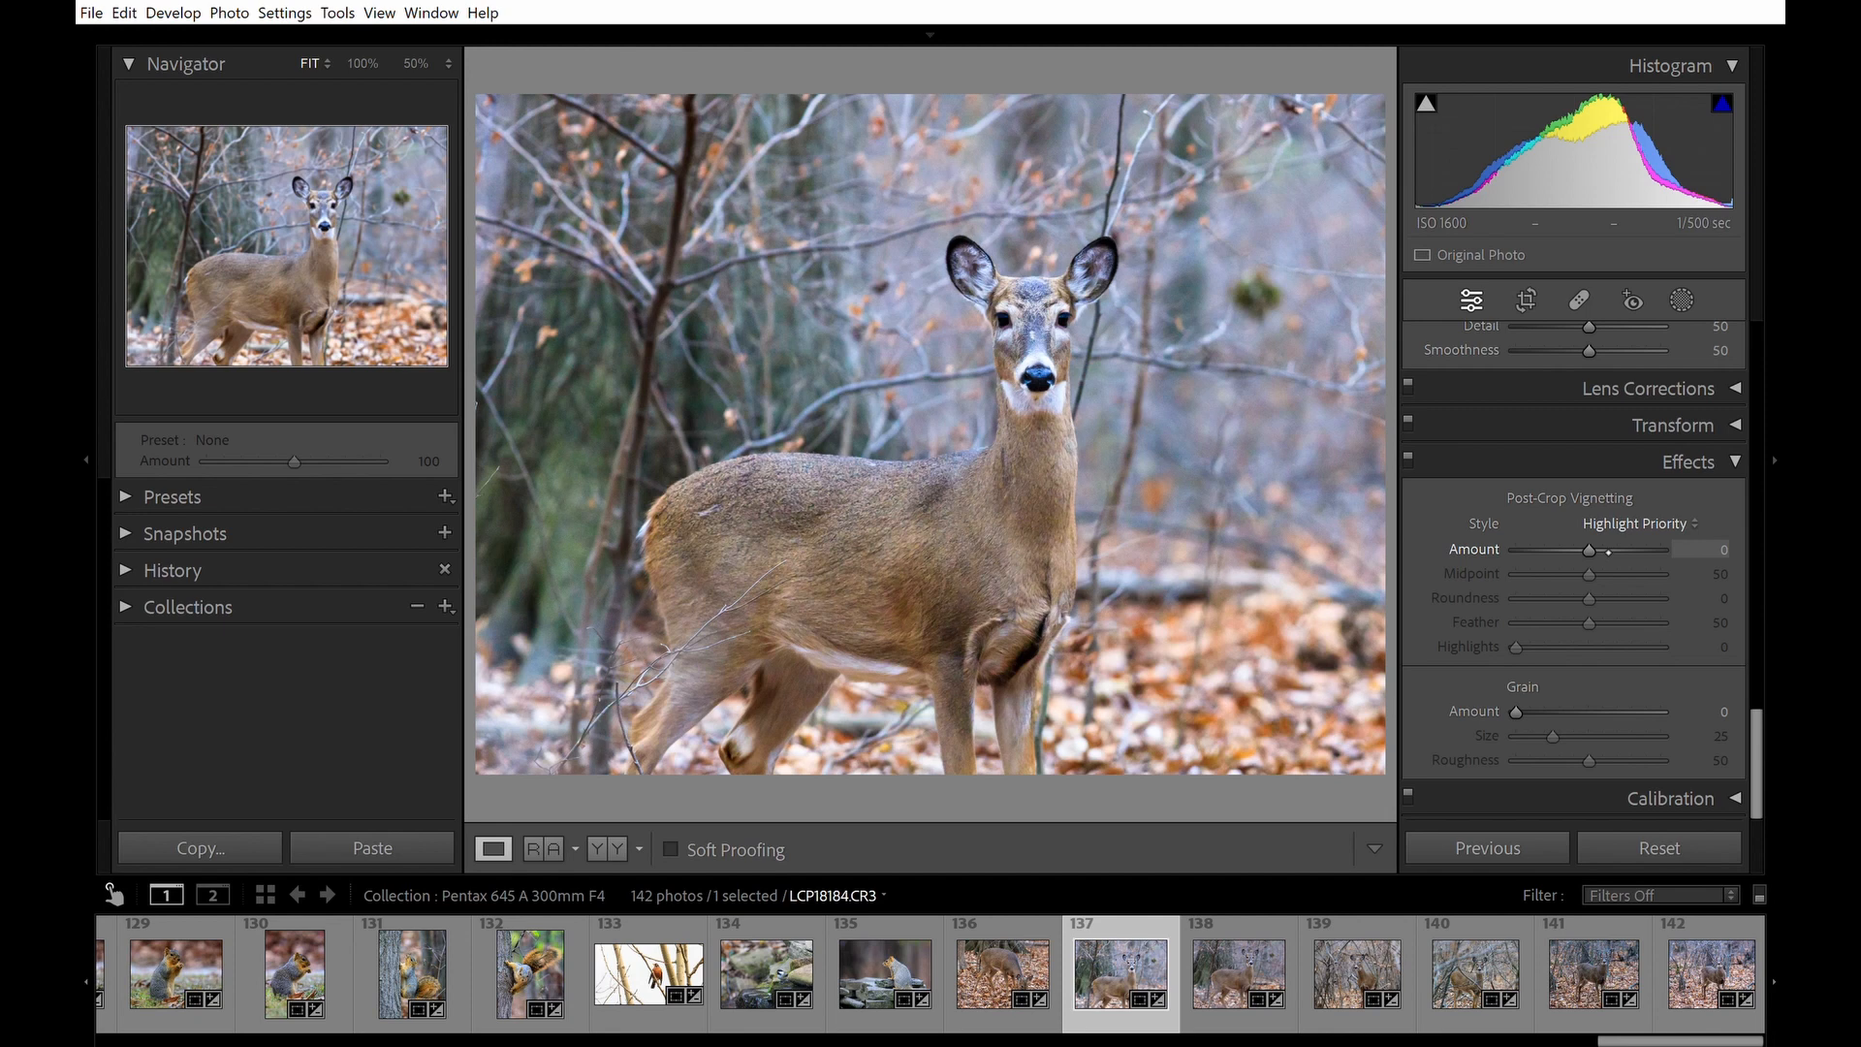
left_click_drag(1609, 552, 1600, 551)
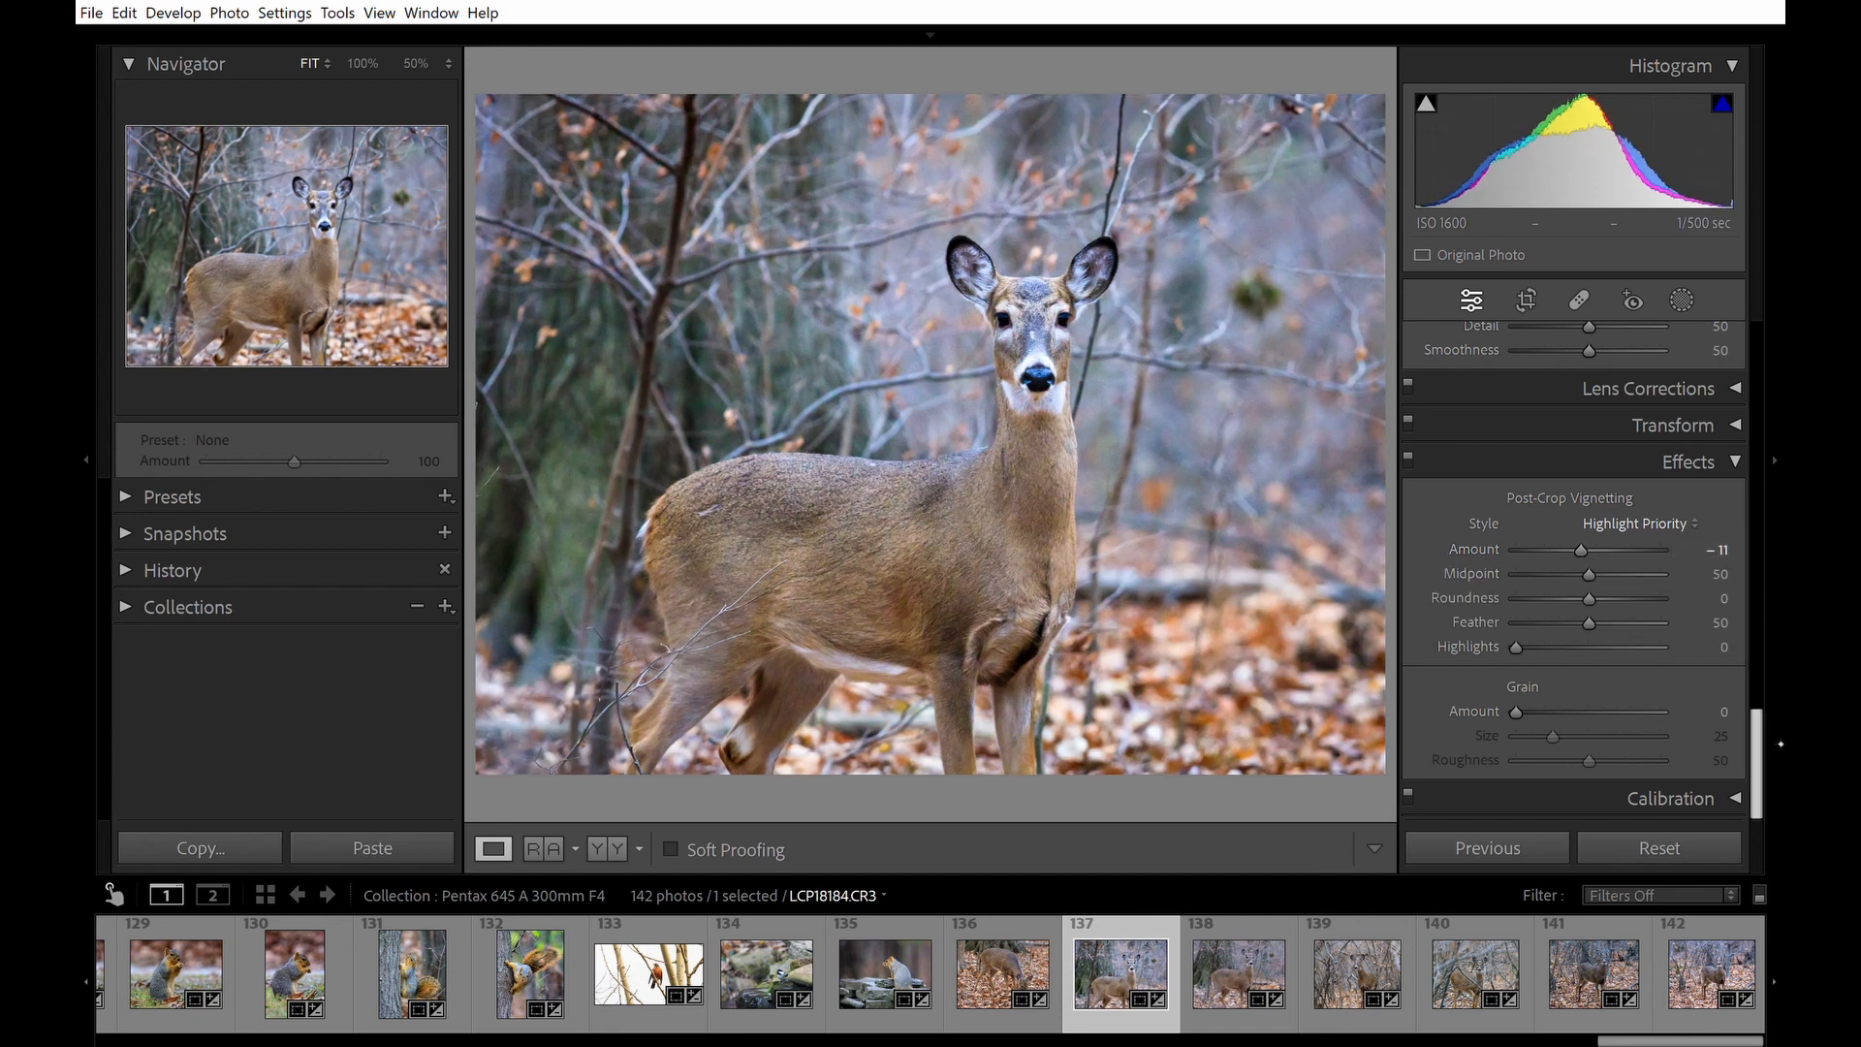
Examine the deer's fur and body at 100% zoom.
scroll(1573, 570, "up", 5)
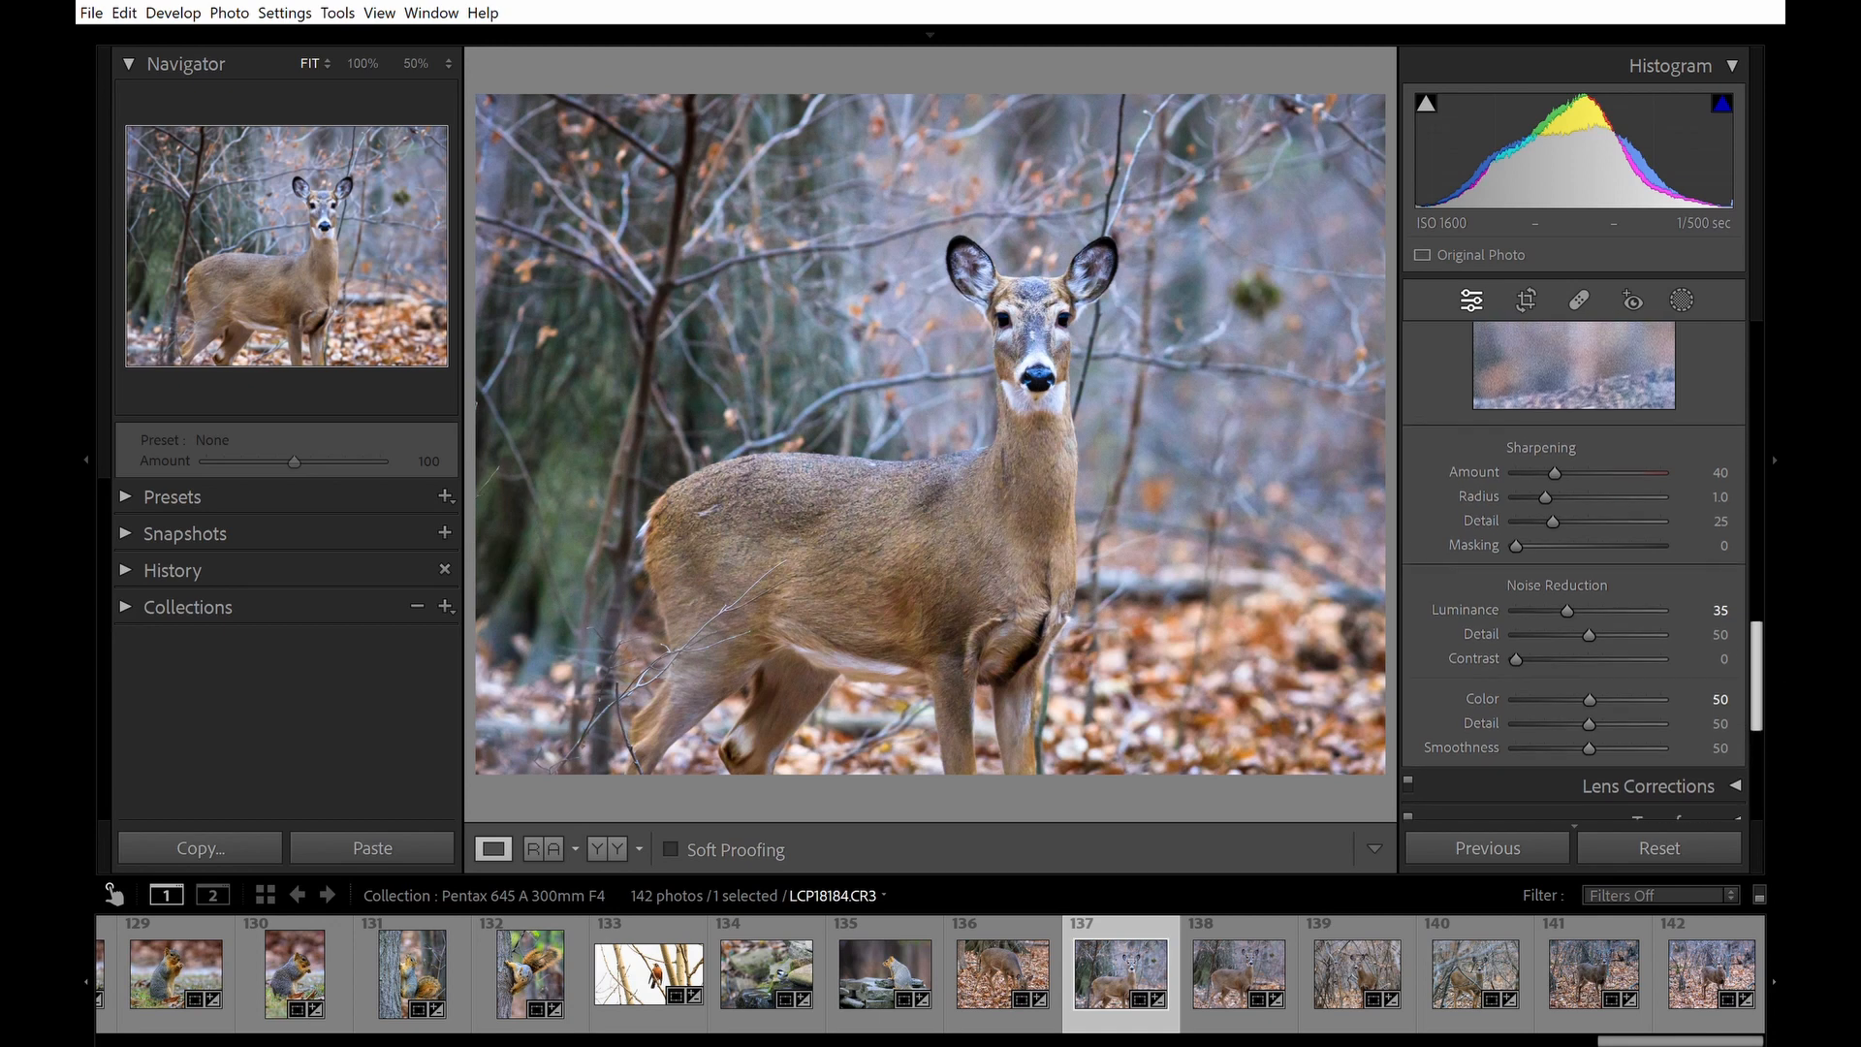
scroll(1573, 570, "up", 2)
scroll(1573, 570, "up", 3)
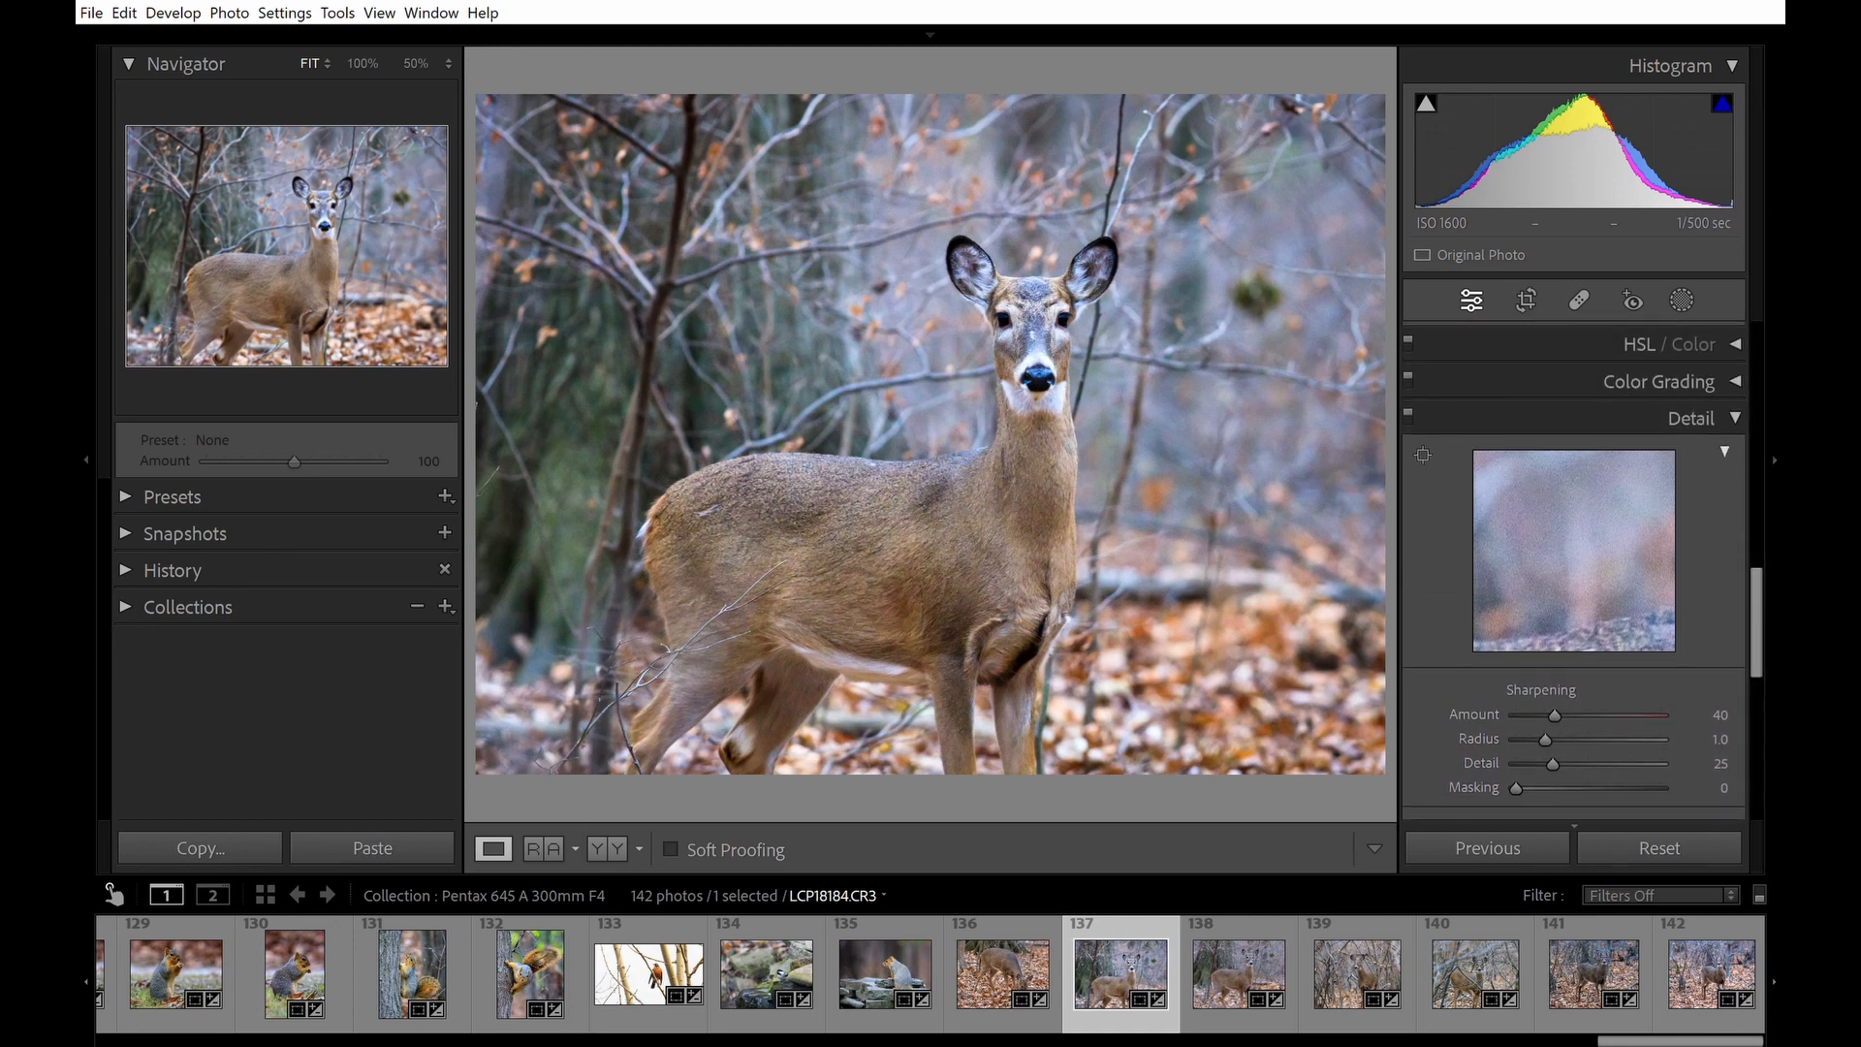
left_click(914, 350)
left_click_drag(901, 511, 1175, 507)
left_click_drag(1131, 569, 1160, 338)
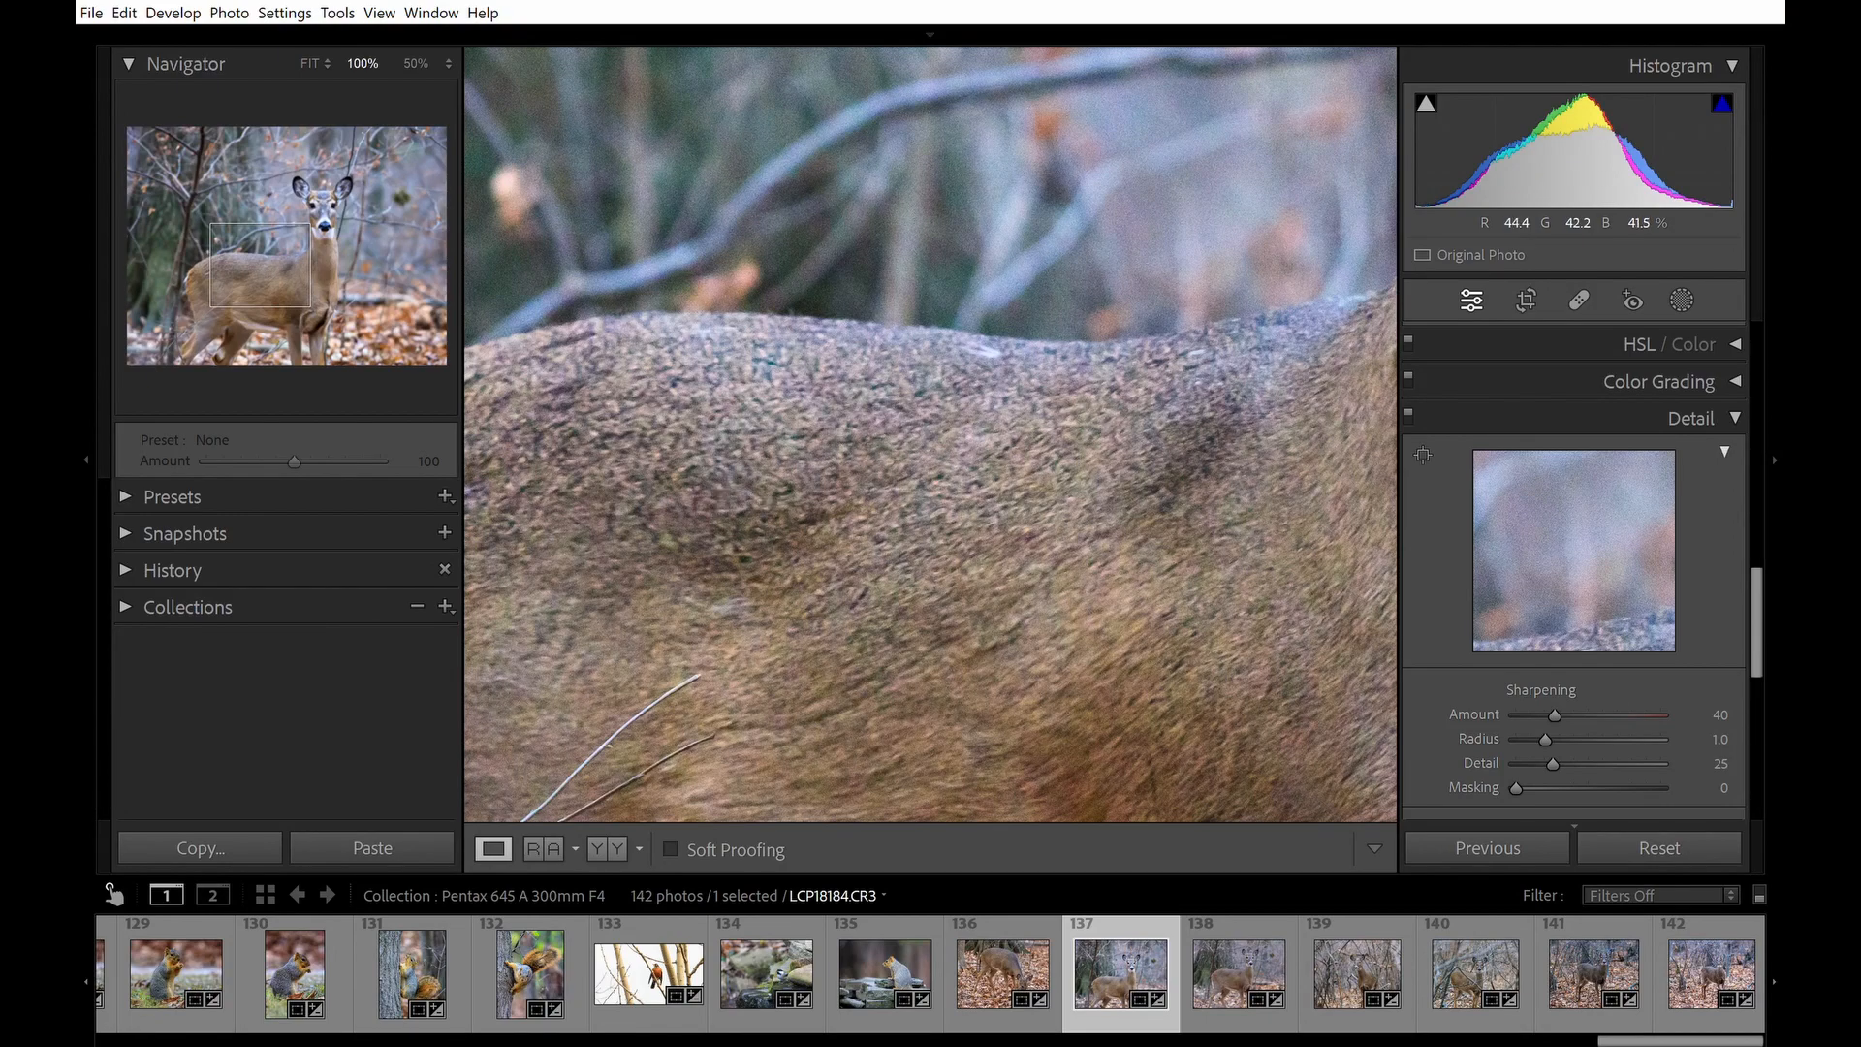
left_click(1163, 267)
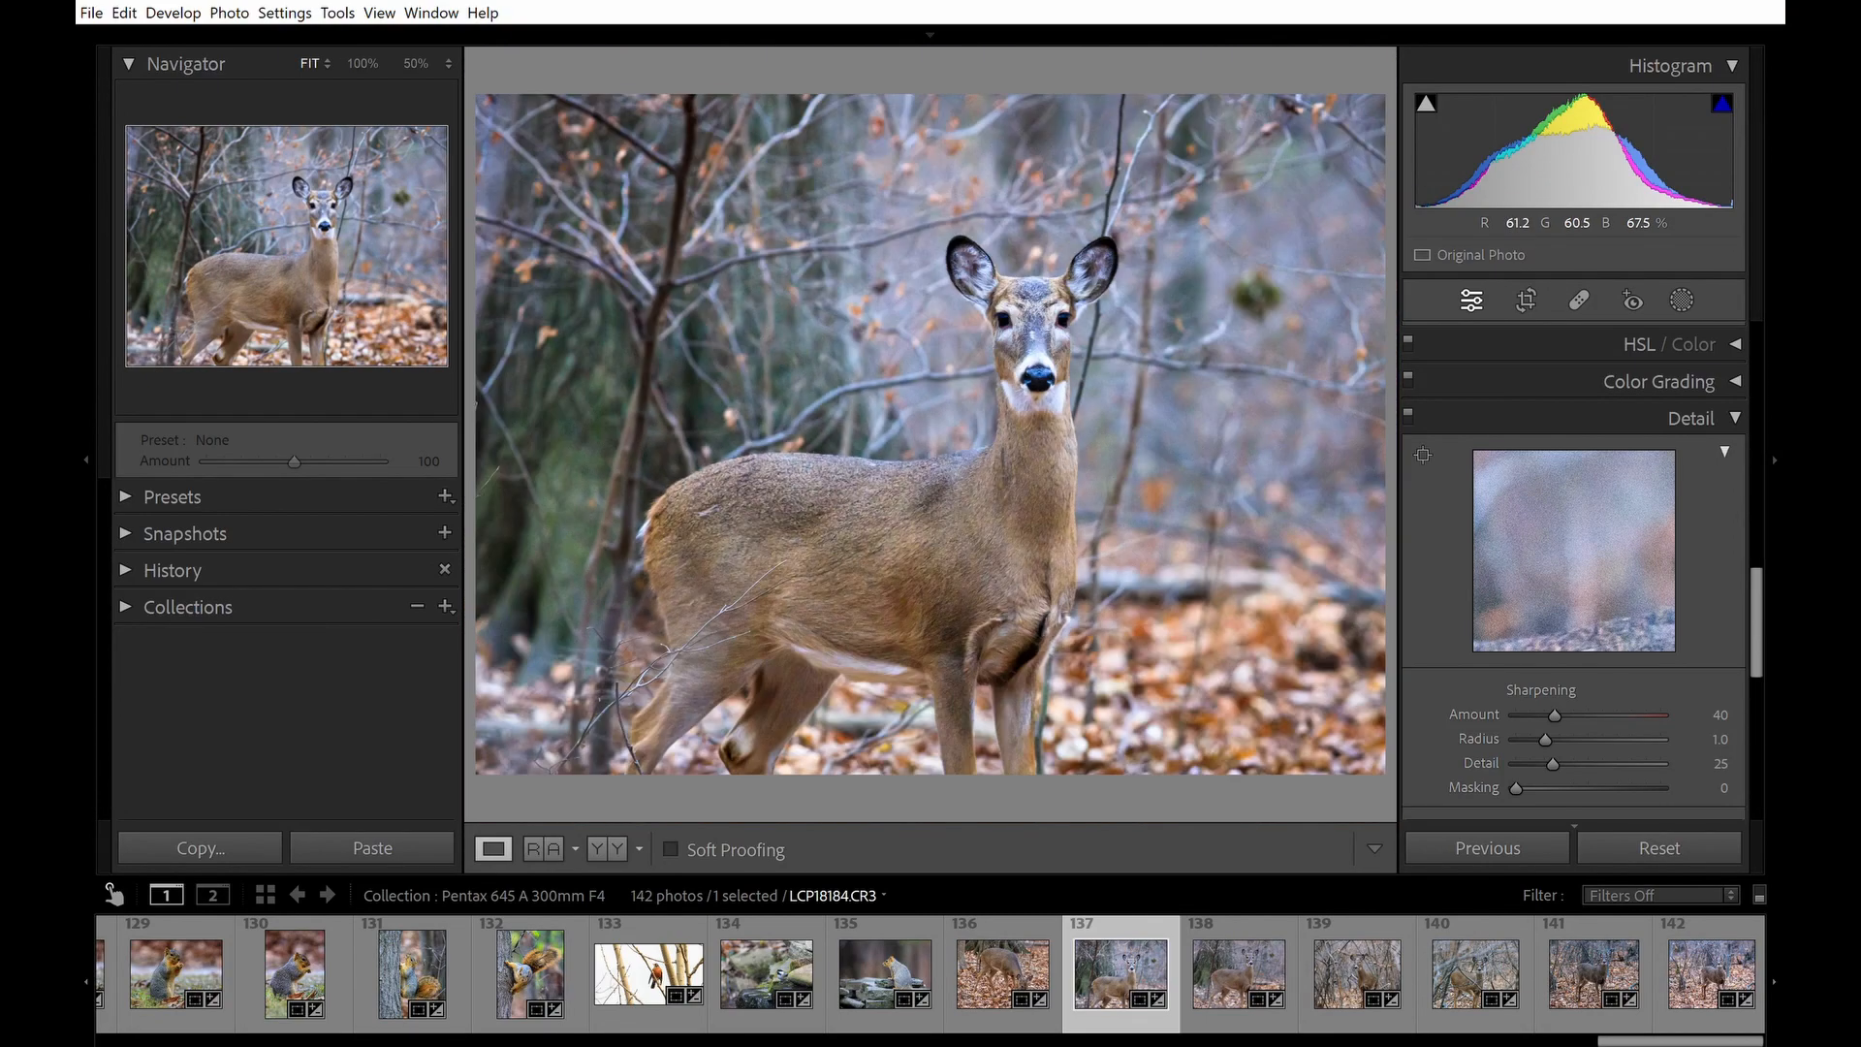
Create a Select Subject mask on the deer.
left_click(1682, 301)
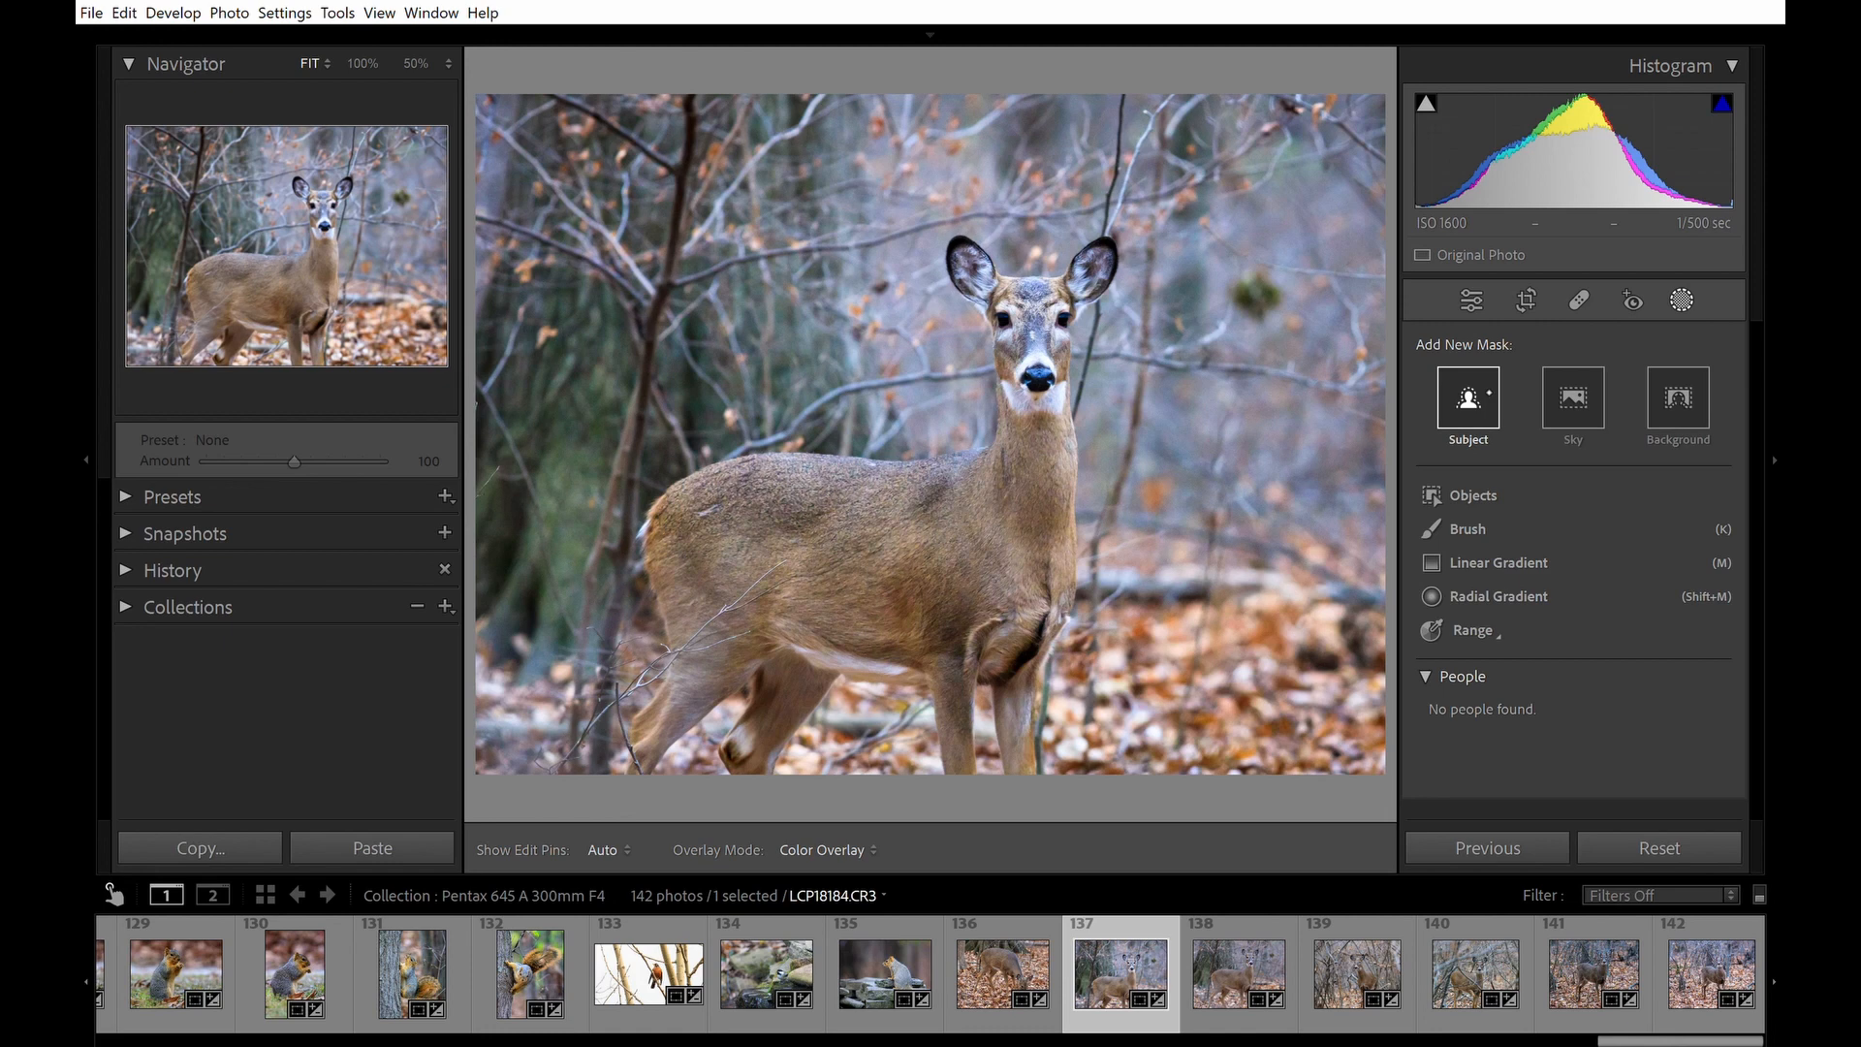
left_click(1468, 399)
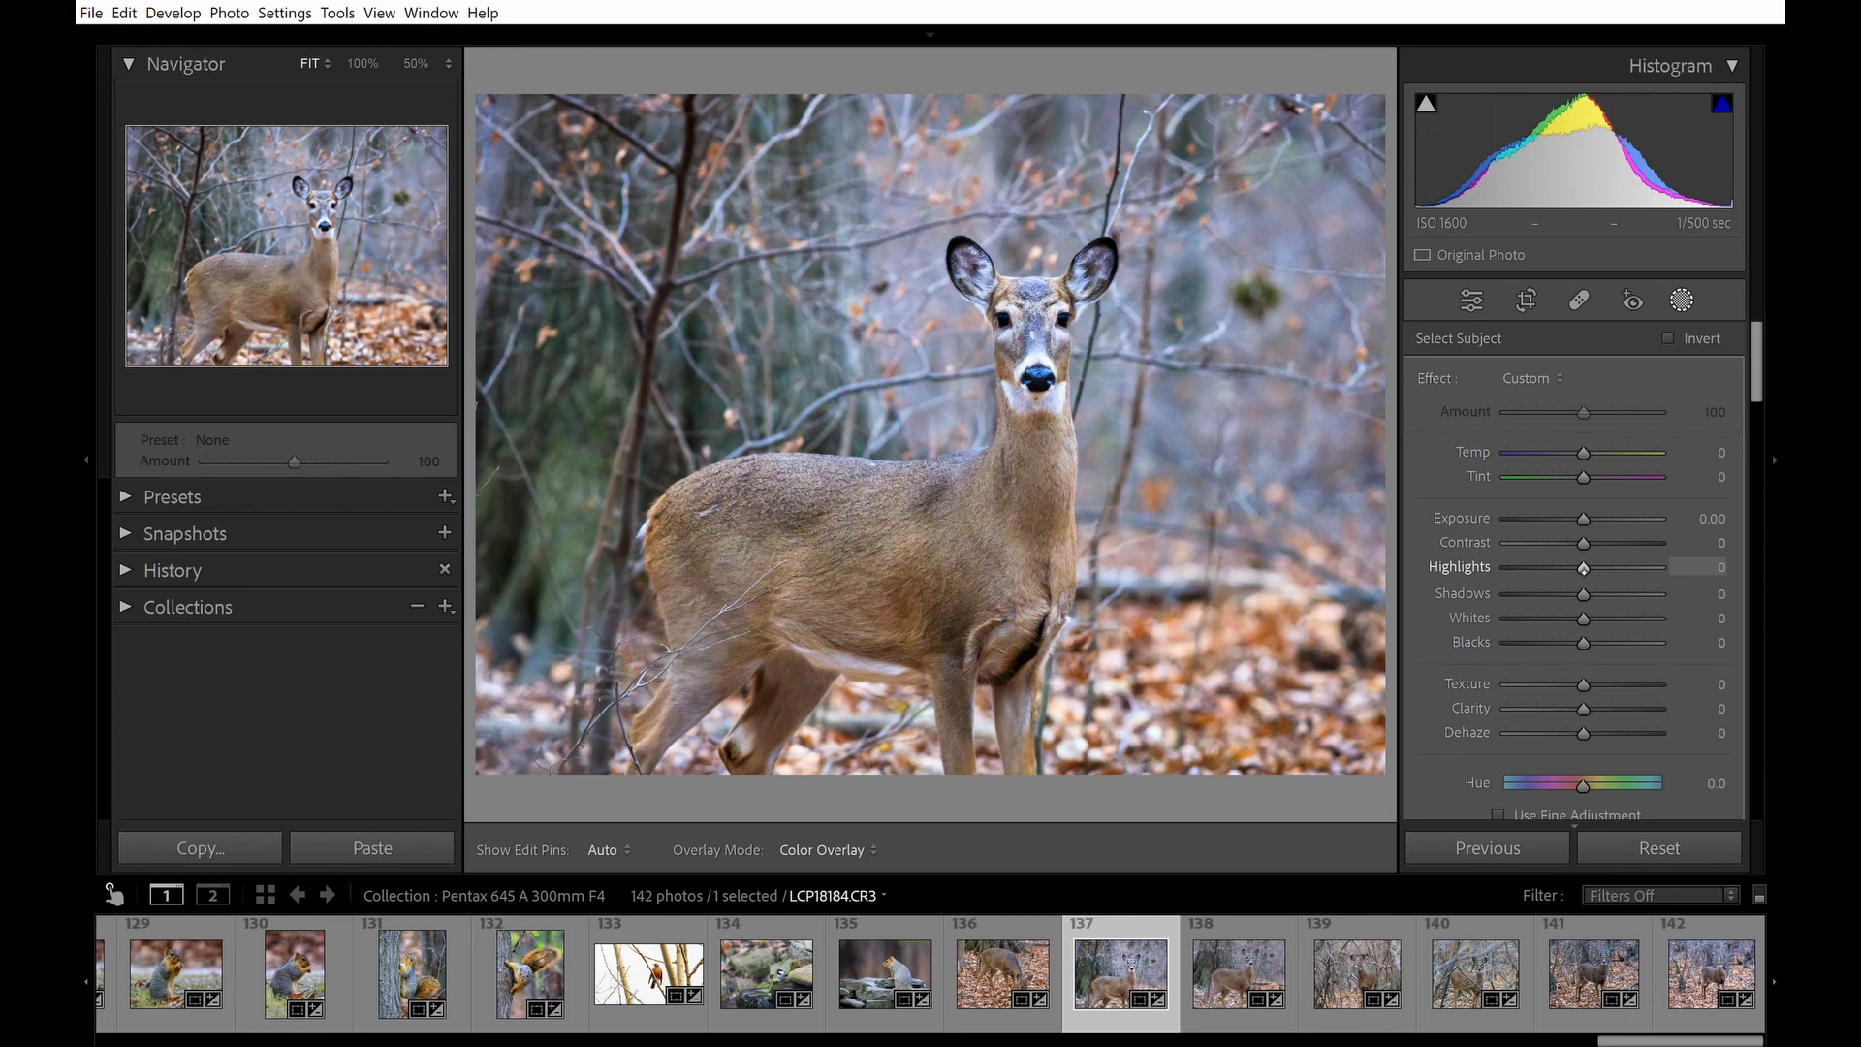
left_click_drag(1771, 381, 1769, 417)
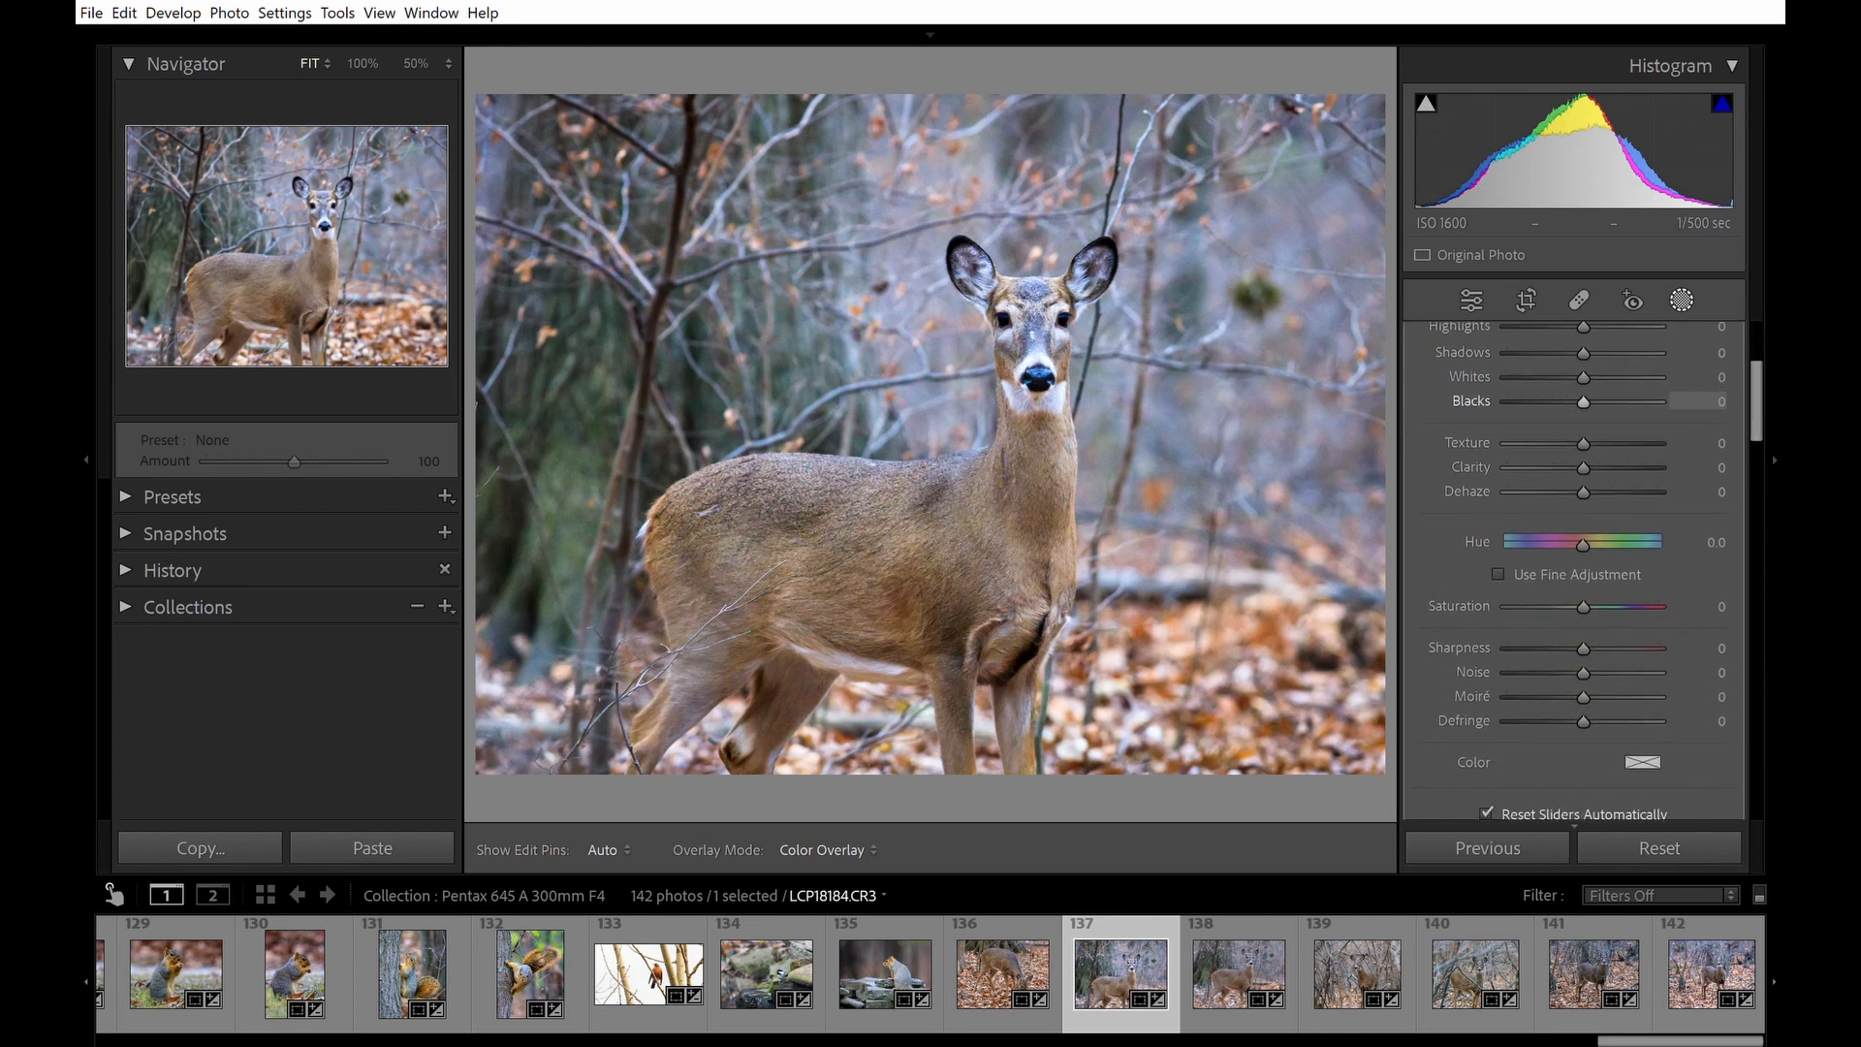
Navigate around the deer's face at 100% zoom to check detail.
left_click(903, 561)
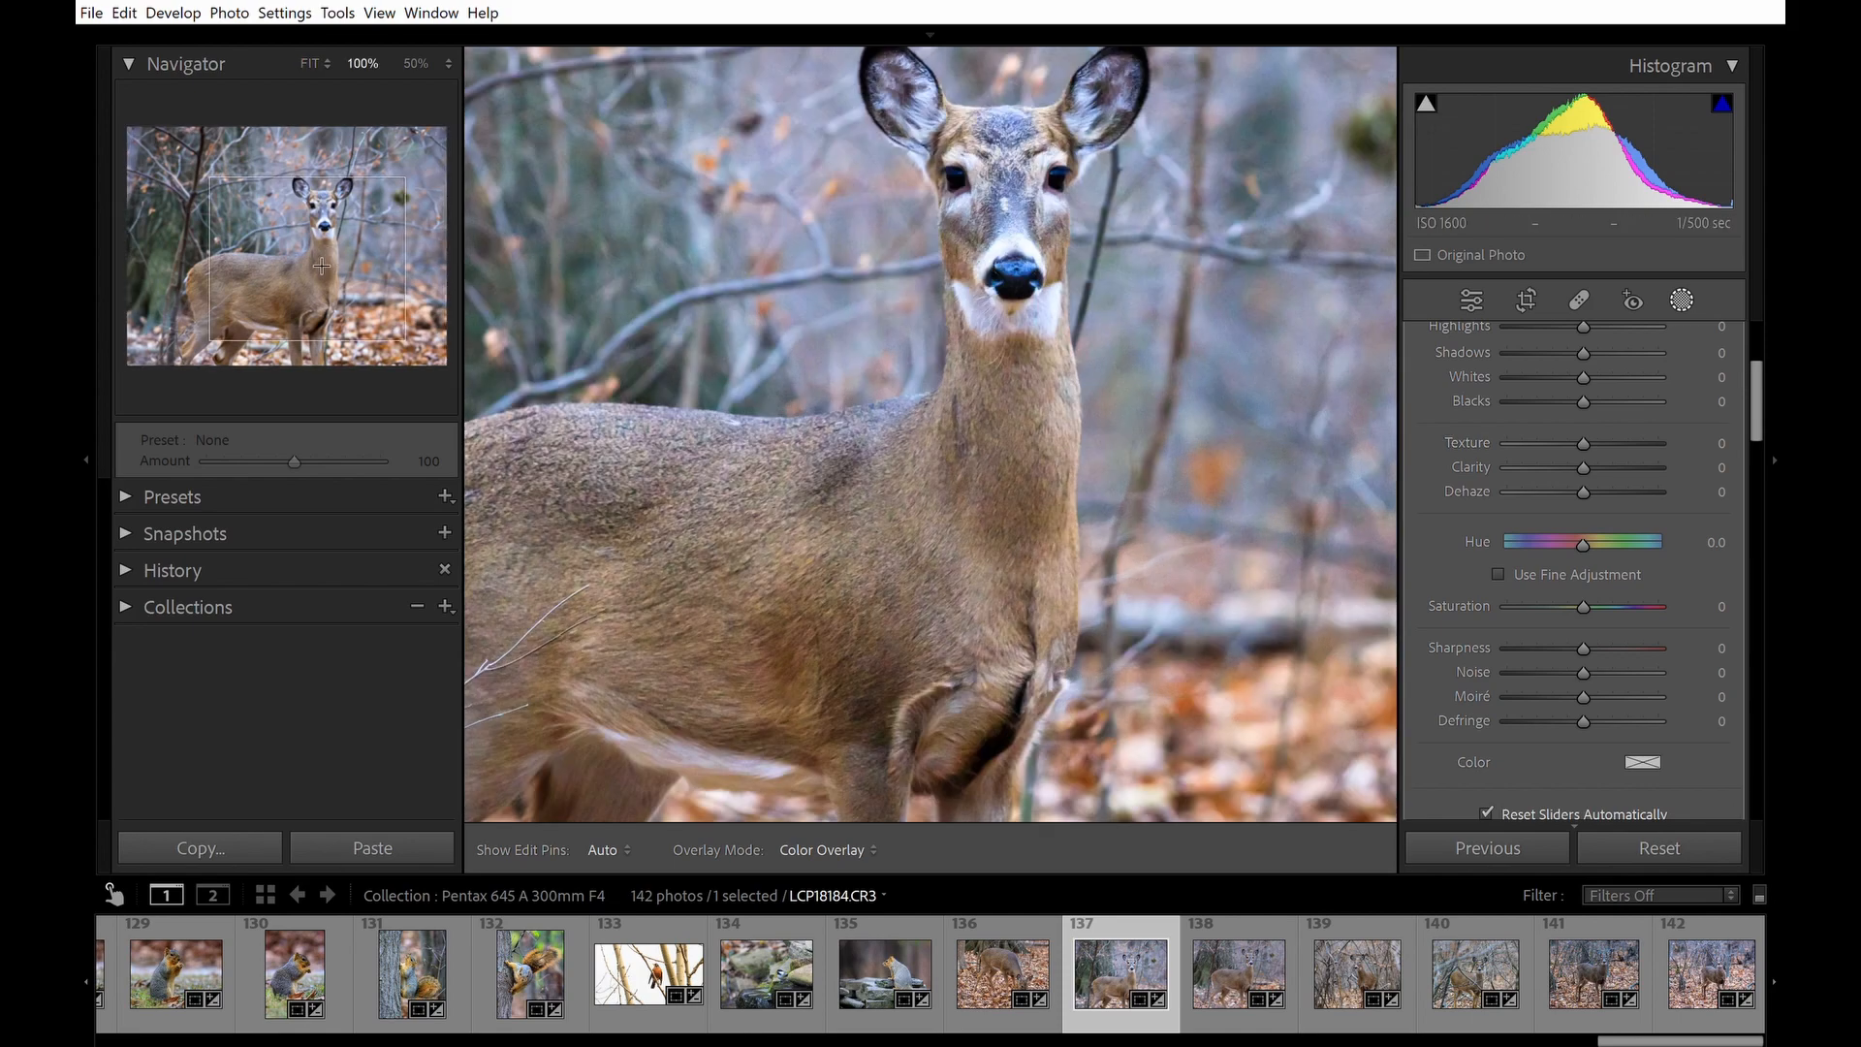
mouse_move(337, 271)
left_mouse_down()
mouse_move(332, 236)
mouse_move(350, 223)
mouse_move(347, 265)
mouse_move(352, 242)
left_mouse_up()
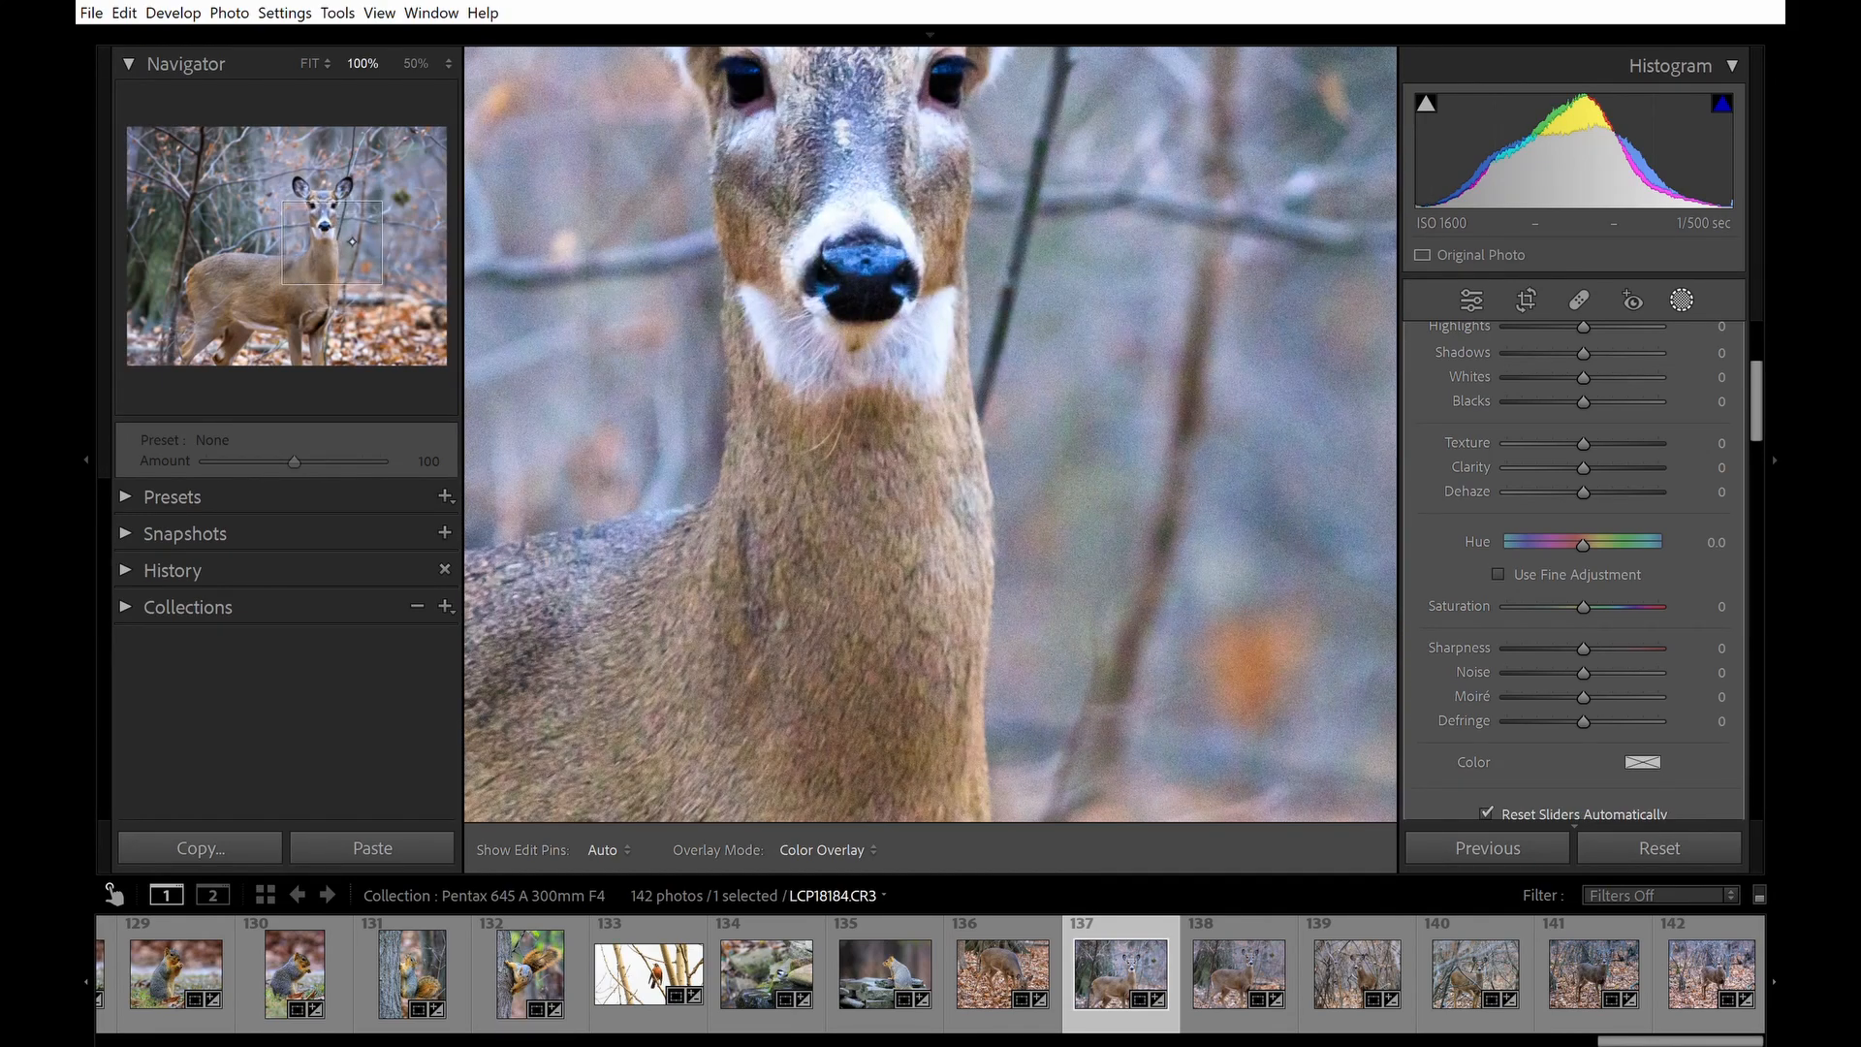
left_click_drag(352, 242, 412, 295)
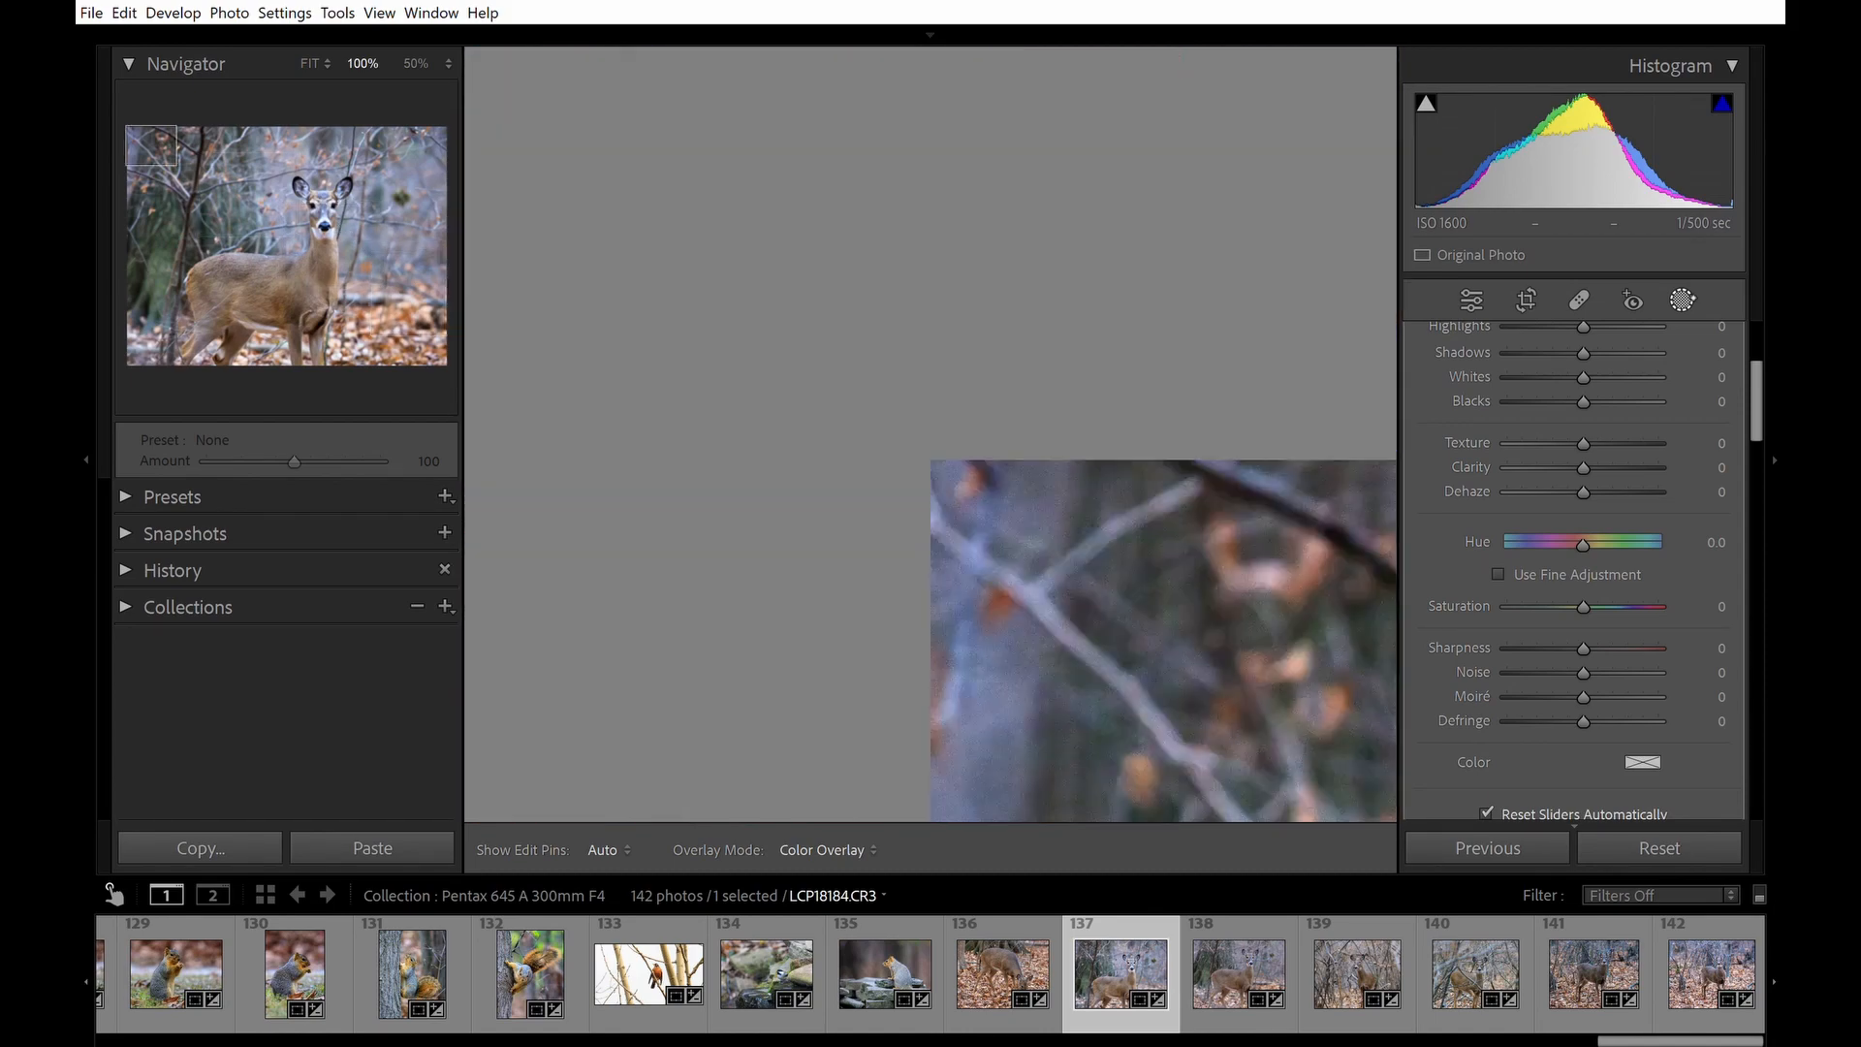
left_click(1682, 300)
left_click_drag(1248, 545, 855, 203)
left_click_drag(1173, 524, 630, 316)
left_click_drag(1043, 534, 643, 315)
left_click_drag(1110, 623, 705, 571)
left_click_drag(1115, 465, 1067, 536)
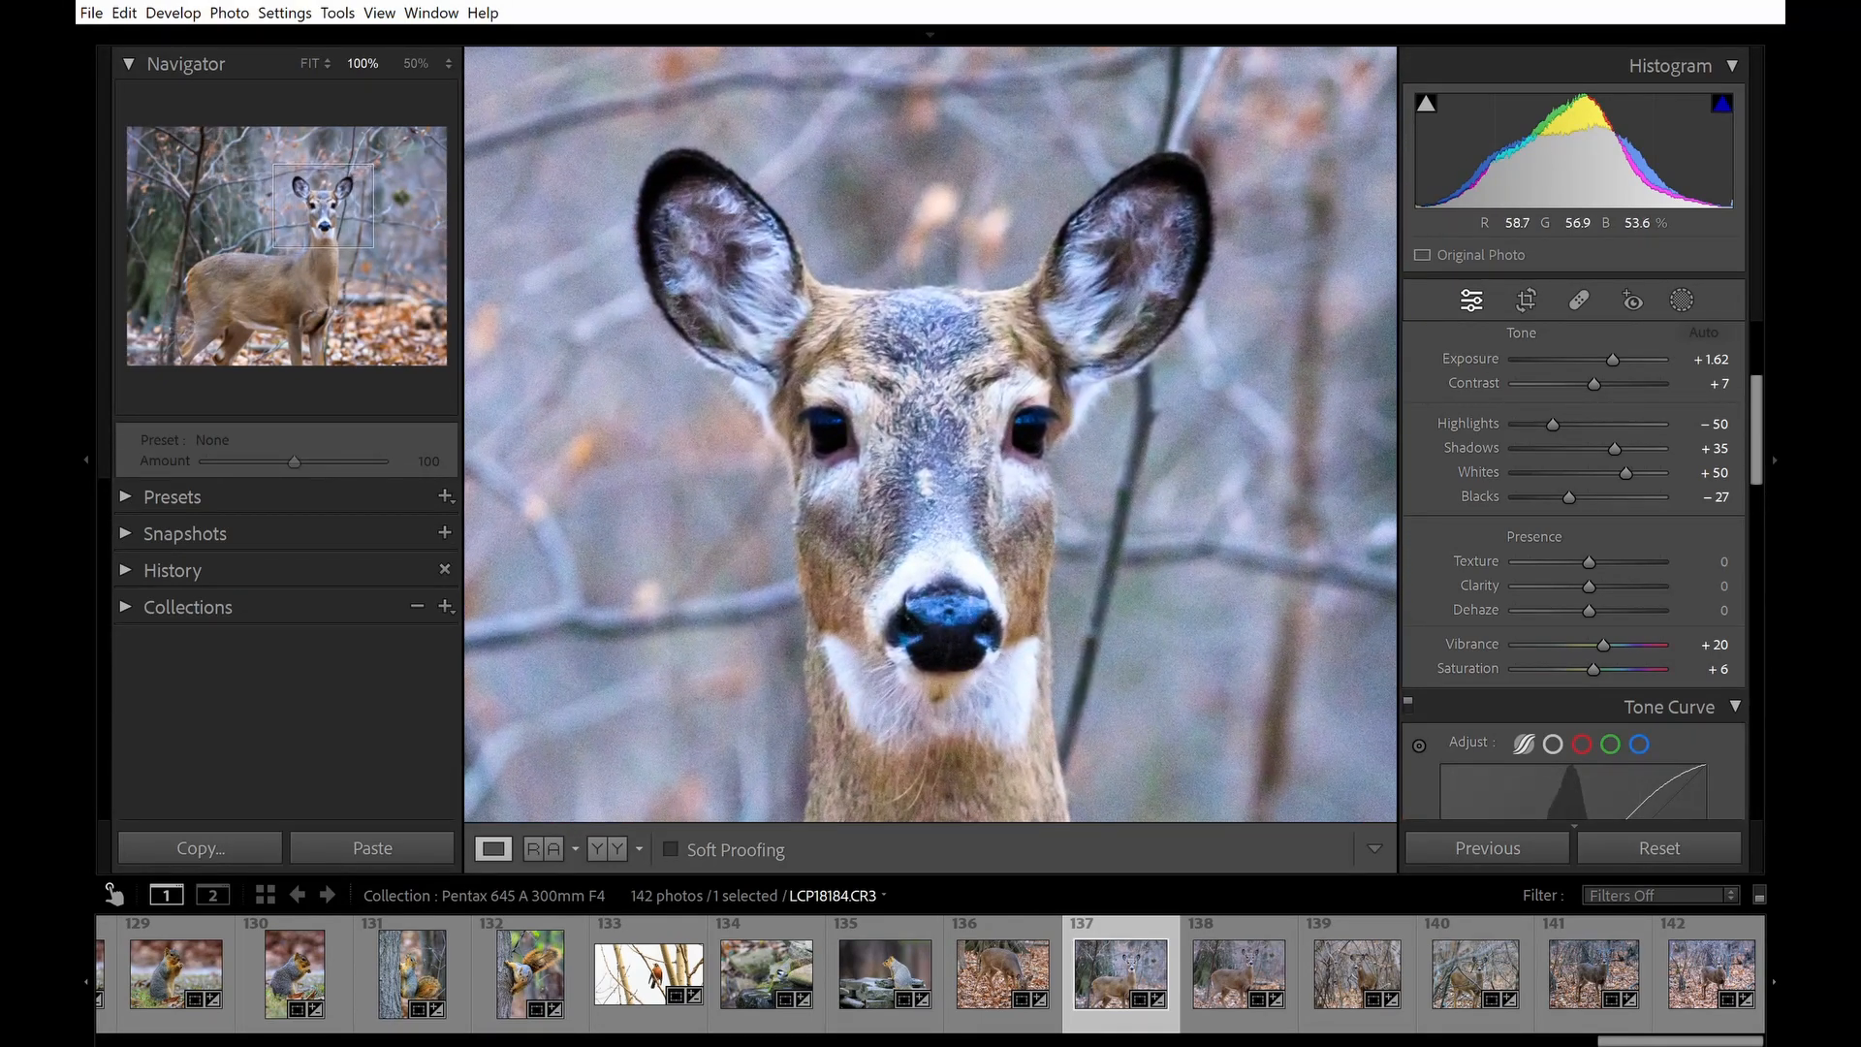
Set the subject mask's Texture to 35 and Sharpness to 14.
left_click(1683, 300)
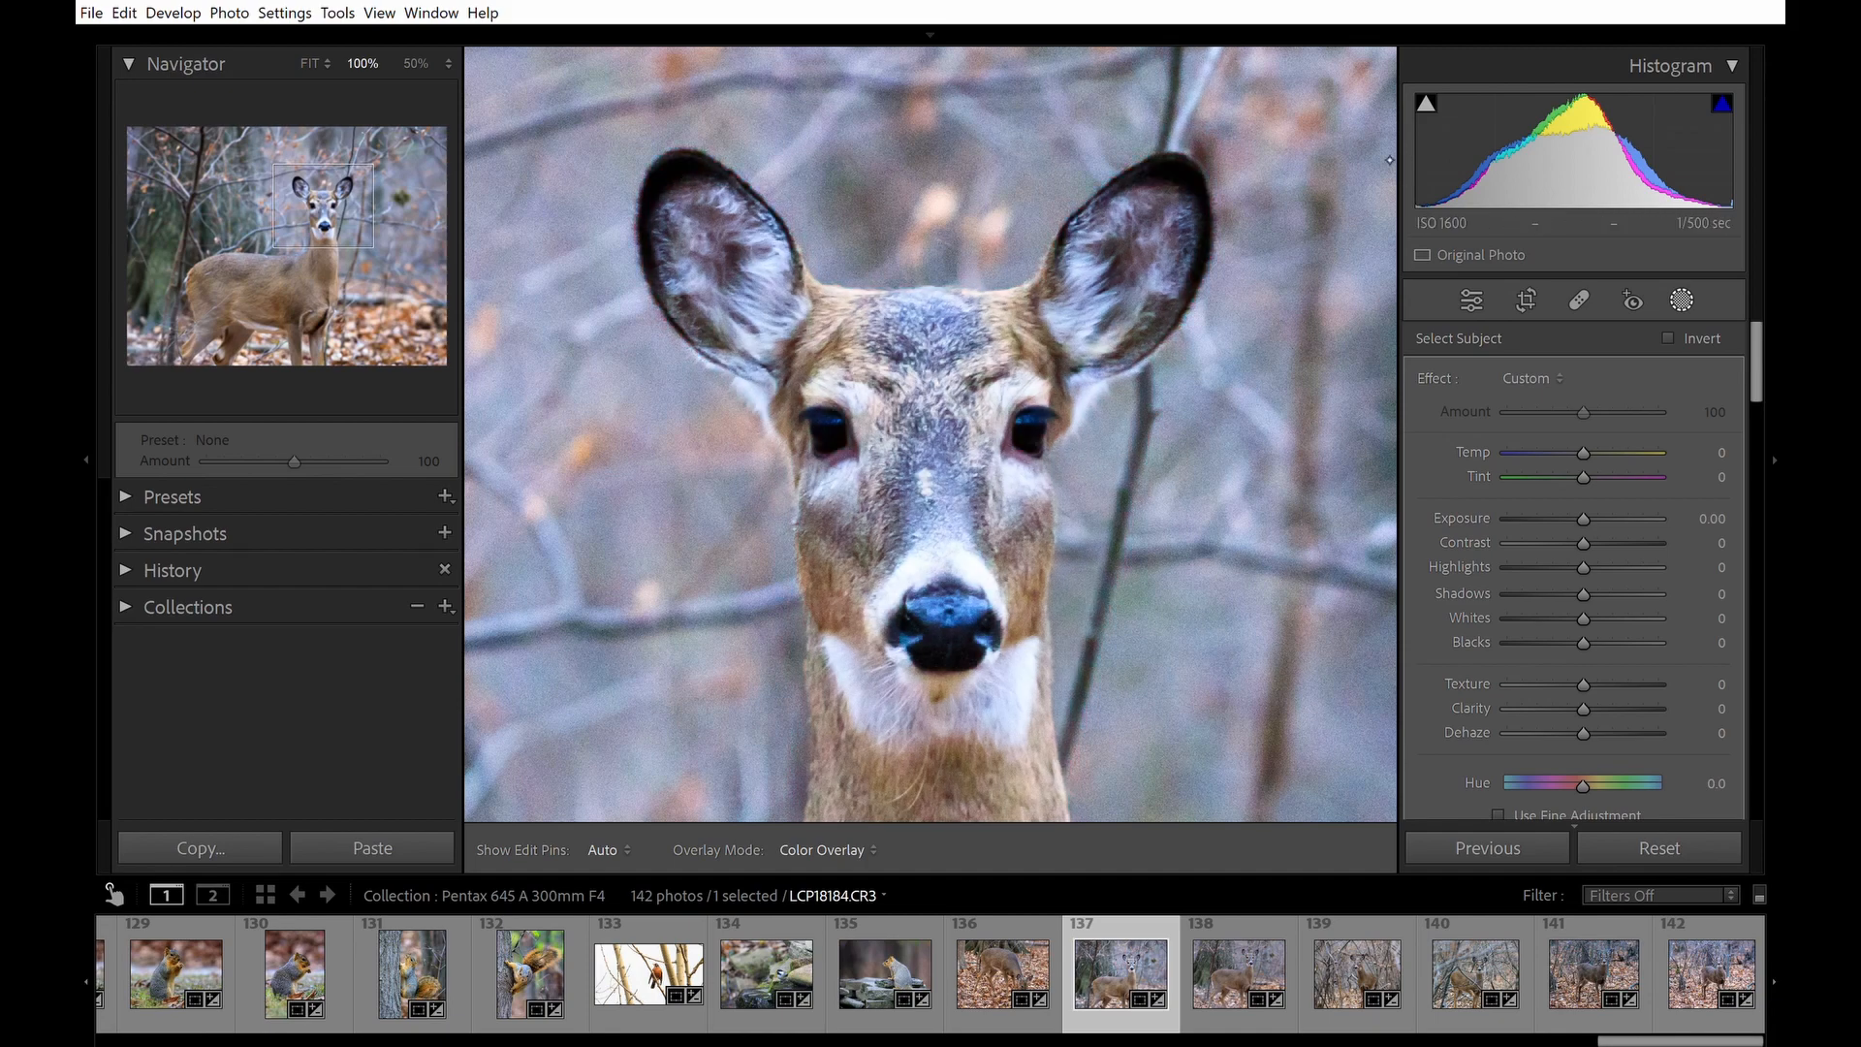
mouse_move(1369, 158)
scroll(1638, 517, "down", 4)
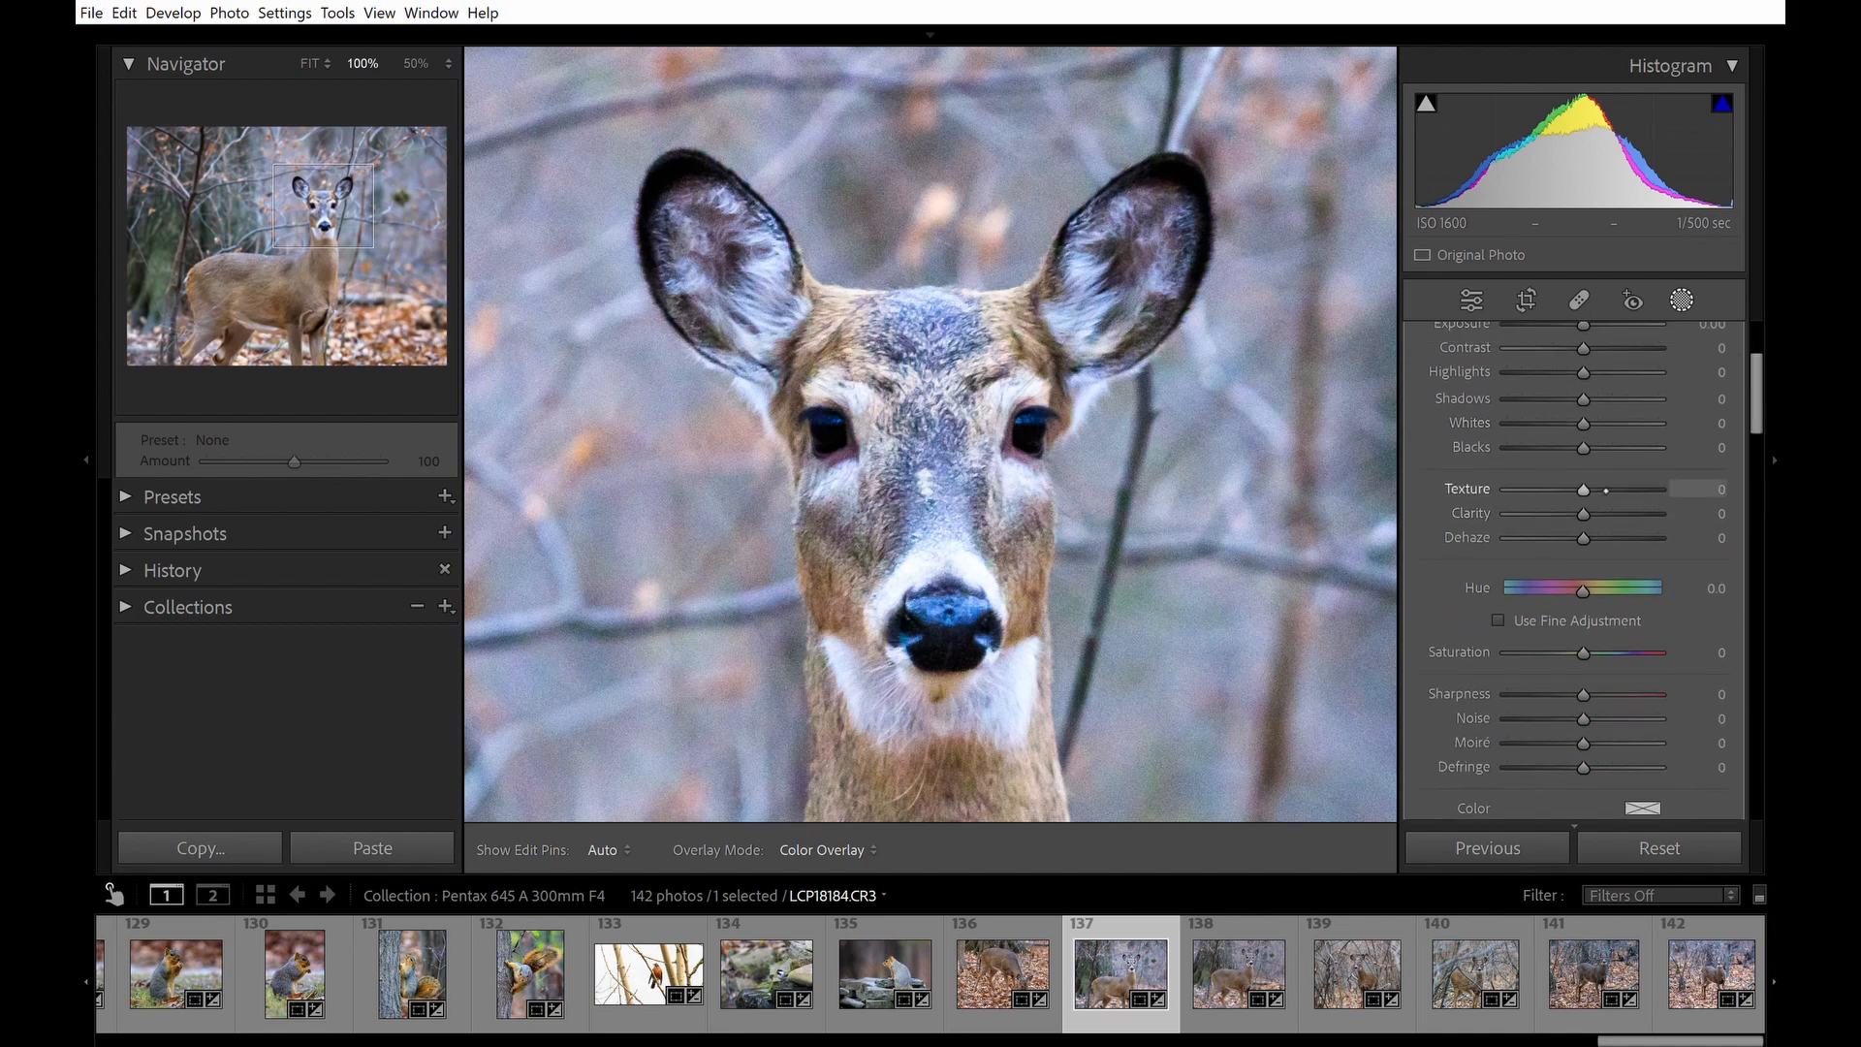
left_click_drag(1614, 489, 1619, 490)
left_click_drag(1625, 489, 1621, 489)
double_click(1624, 487)
left_click(1613, 489)
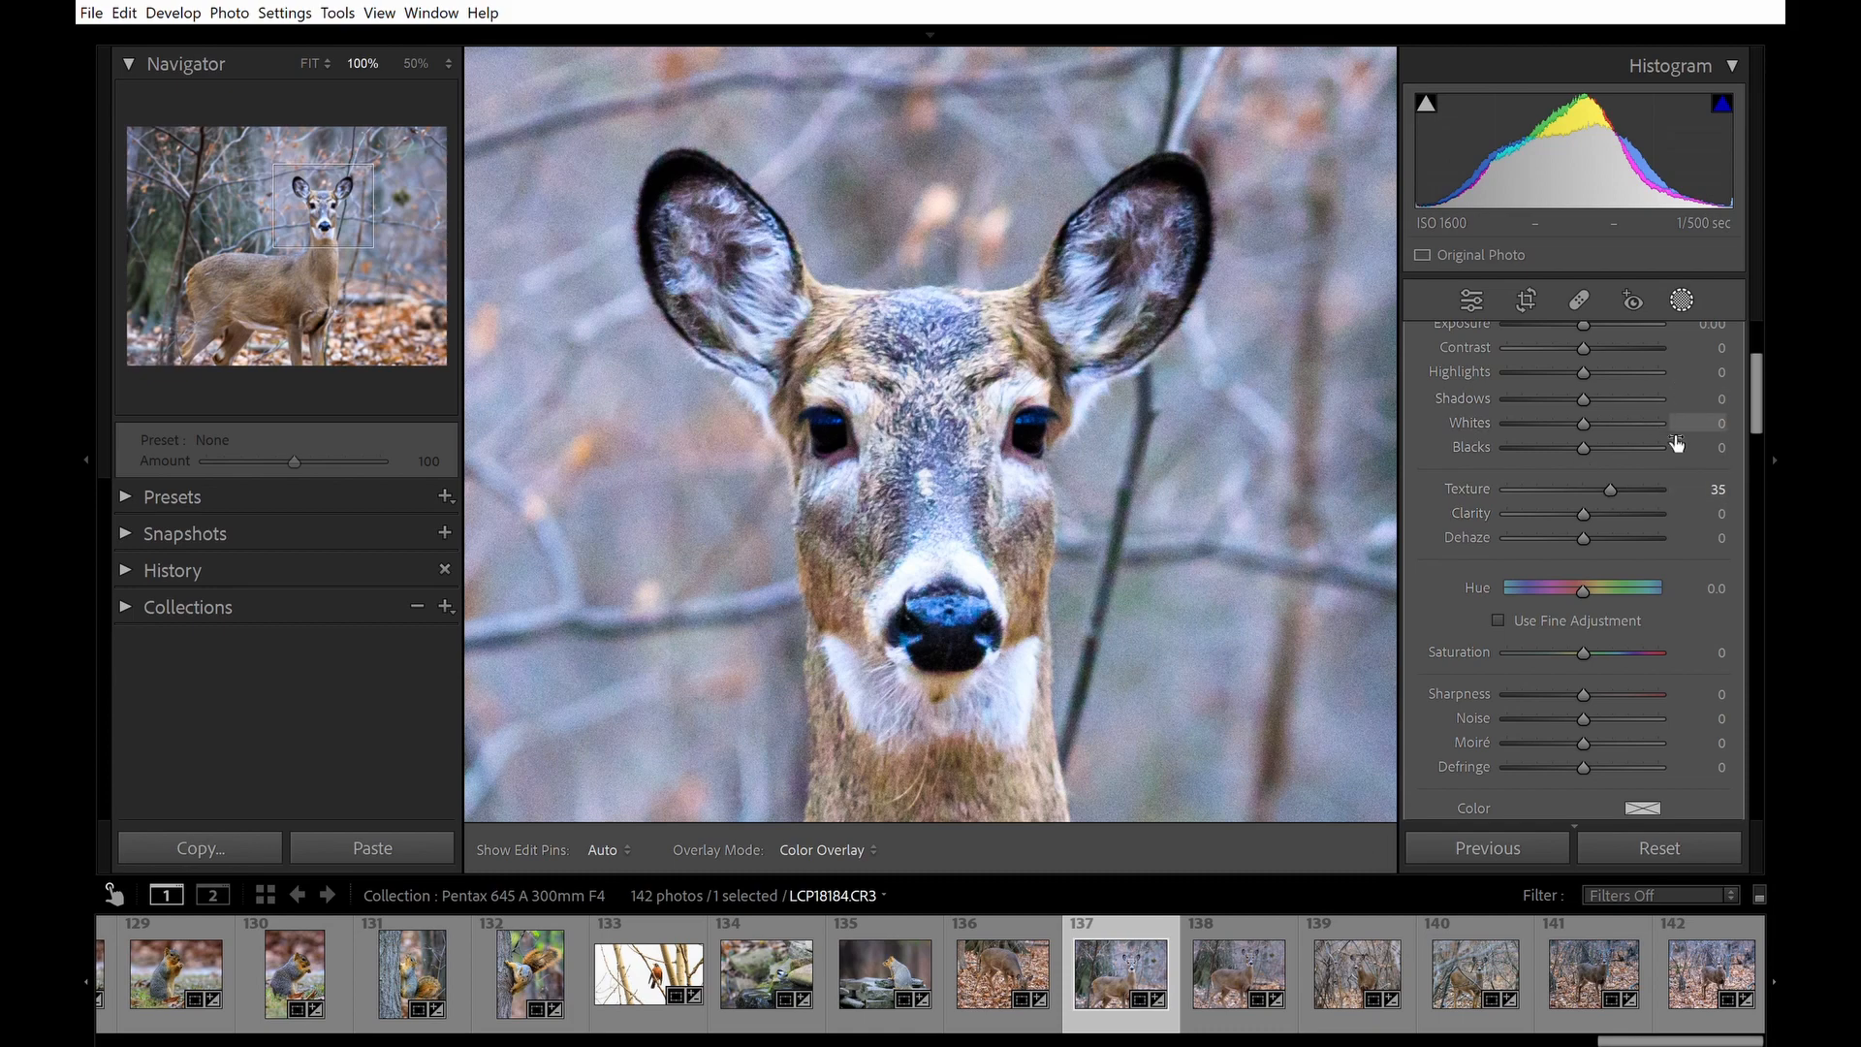
left_click_drag(1609, 693, 1592, 695)
left_click_drag(1702, 684, 1708, 682)
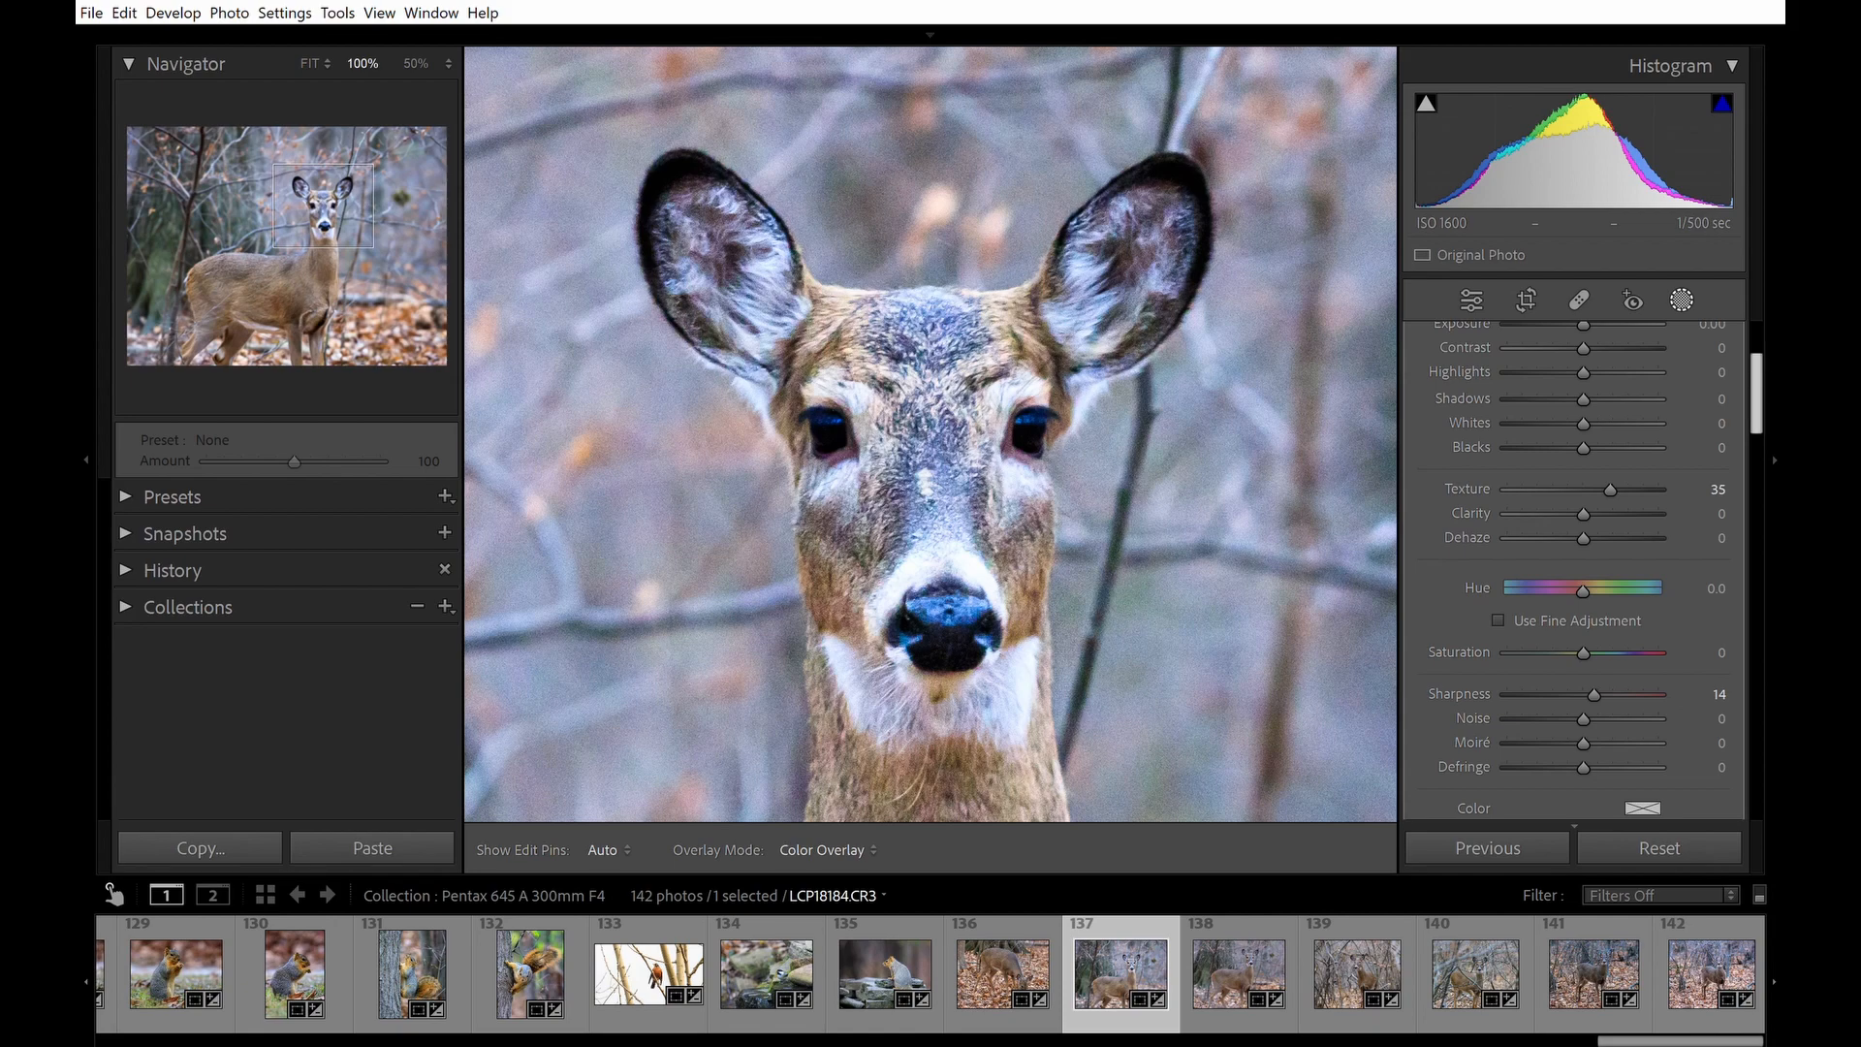
Set the subject mask's Noise to 10.
left_click_drag(1780, 385, 1776, 402)
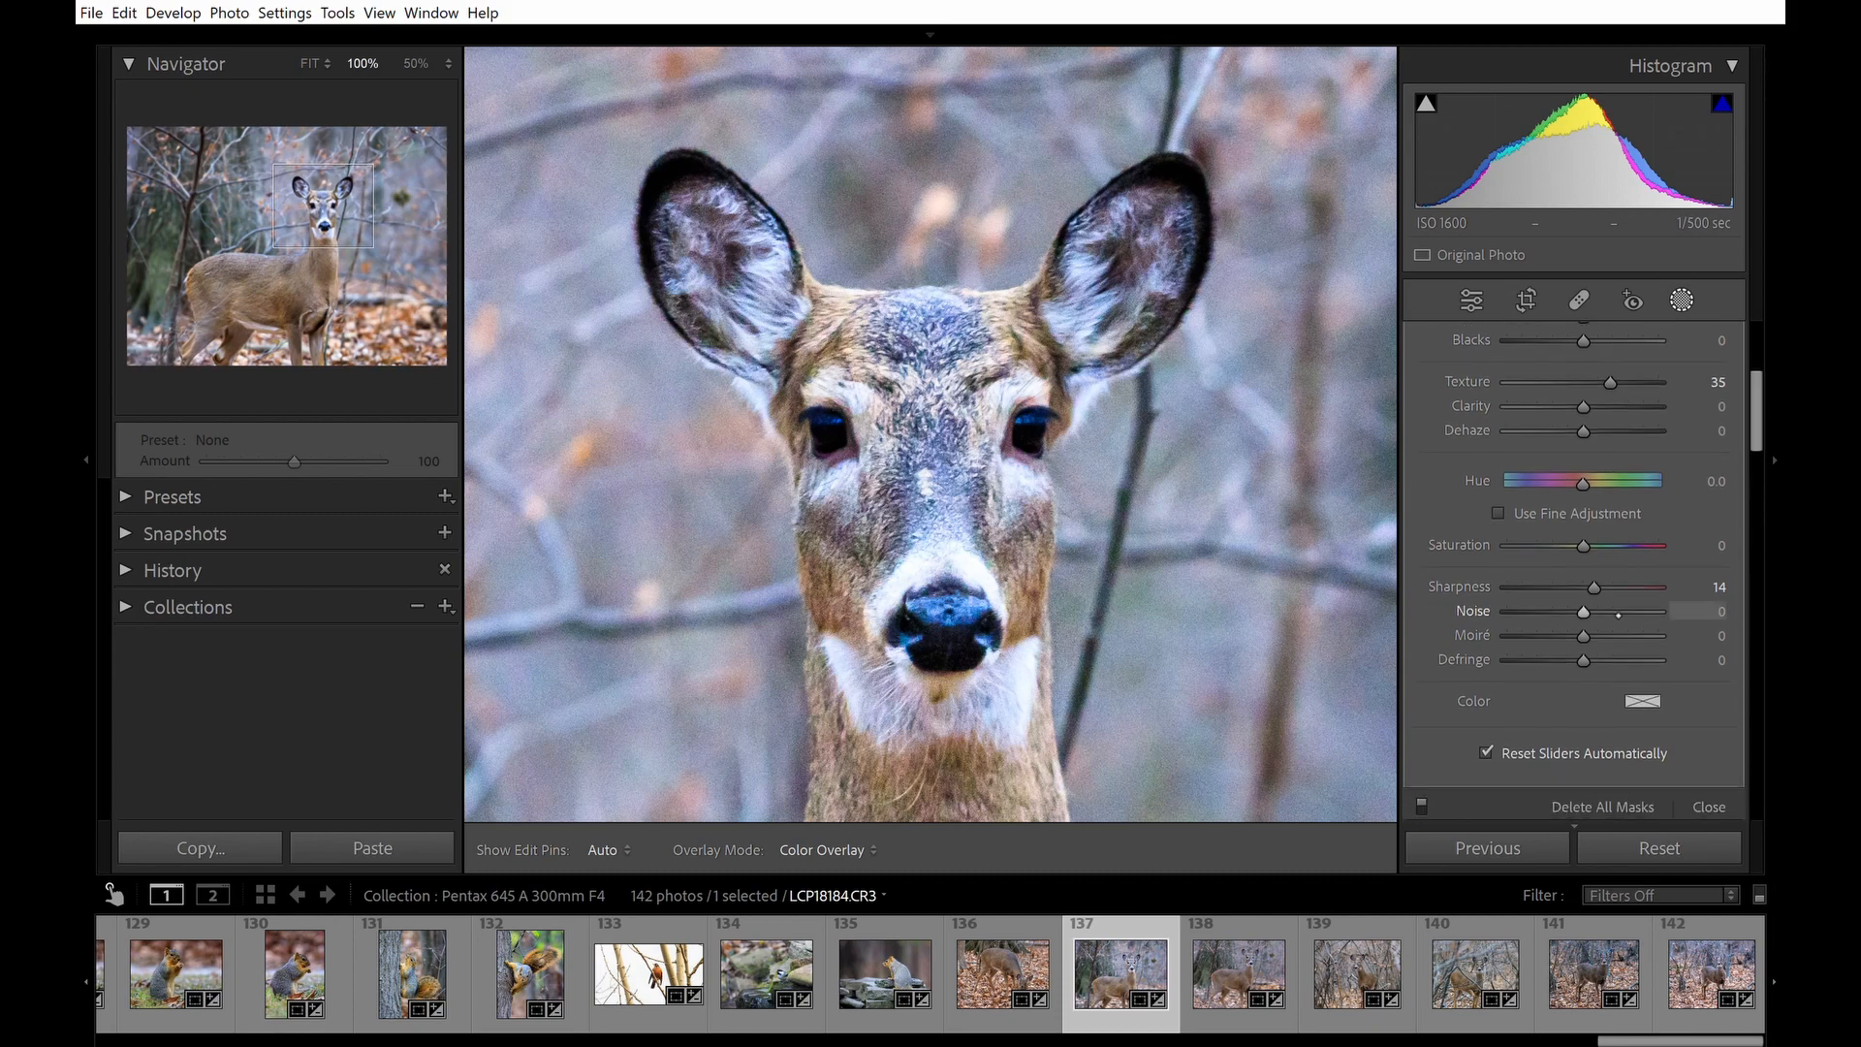
left_click_drag(1607, 609, 1610, 611)
left_click_drag(1731, 607, 1743, 608)
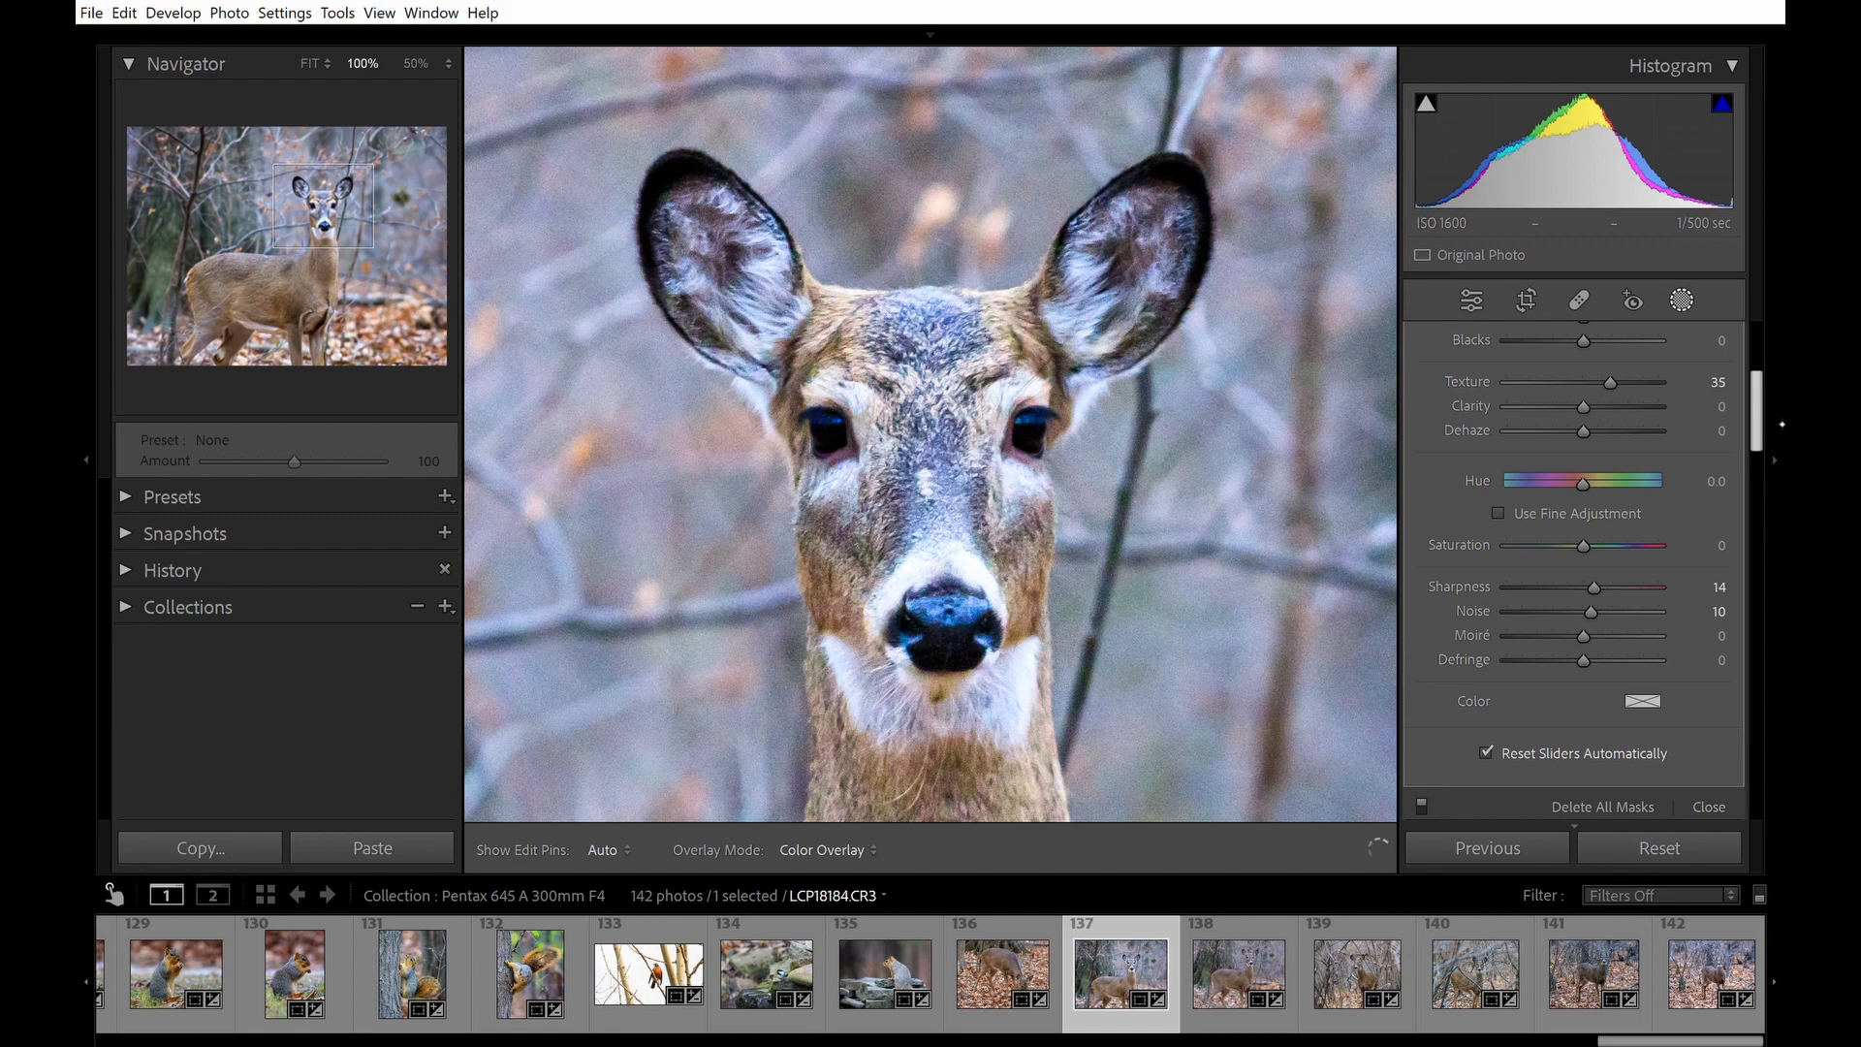
left_click_drag(1779, 428, 1779, 407)
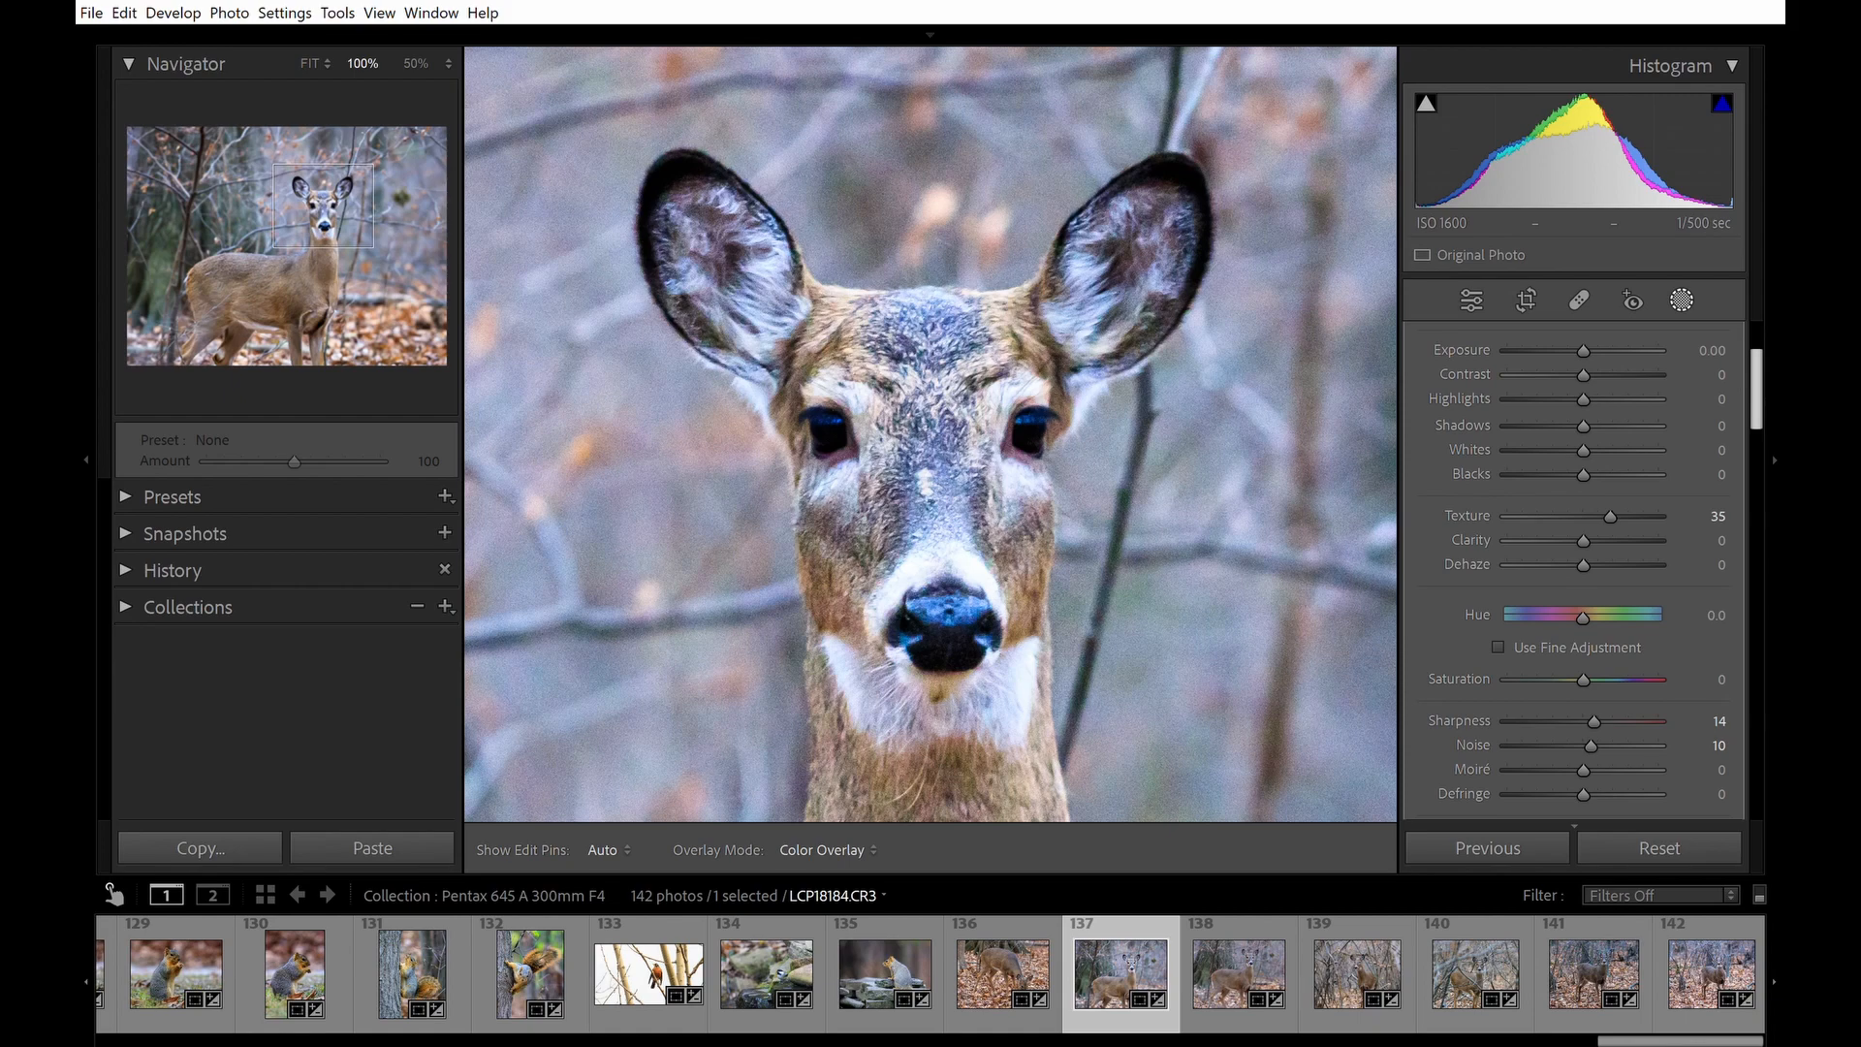
Fit the photo in view and set the subject mask's Whites to 30.
left_click(1682, 301)
left_click(1134, 535)
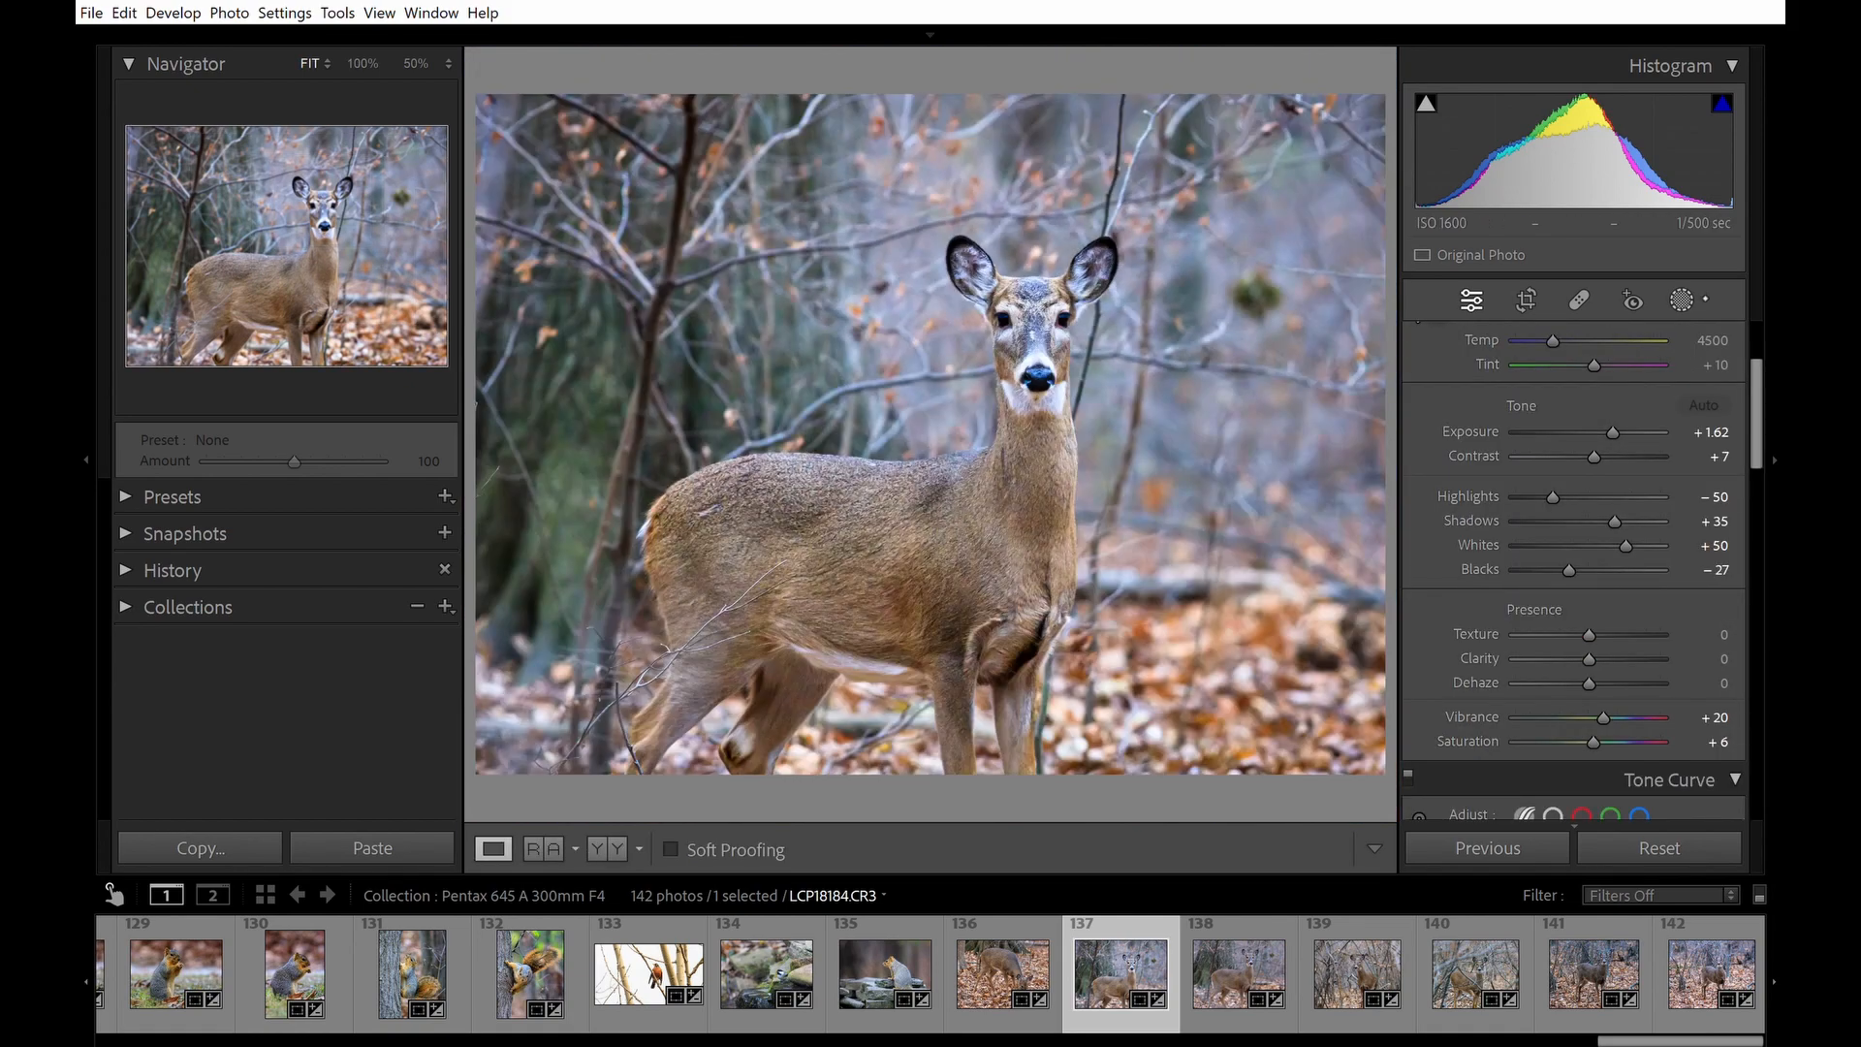
left_click(1682, 300)
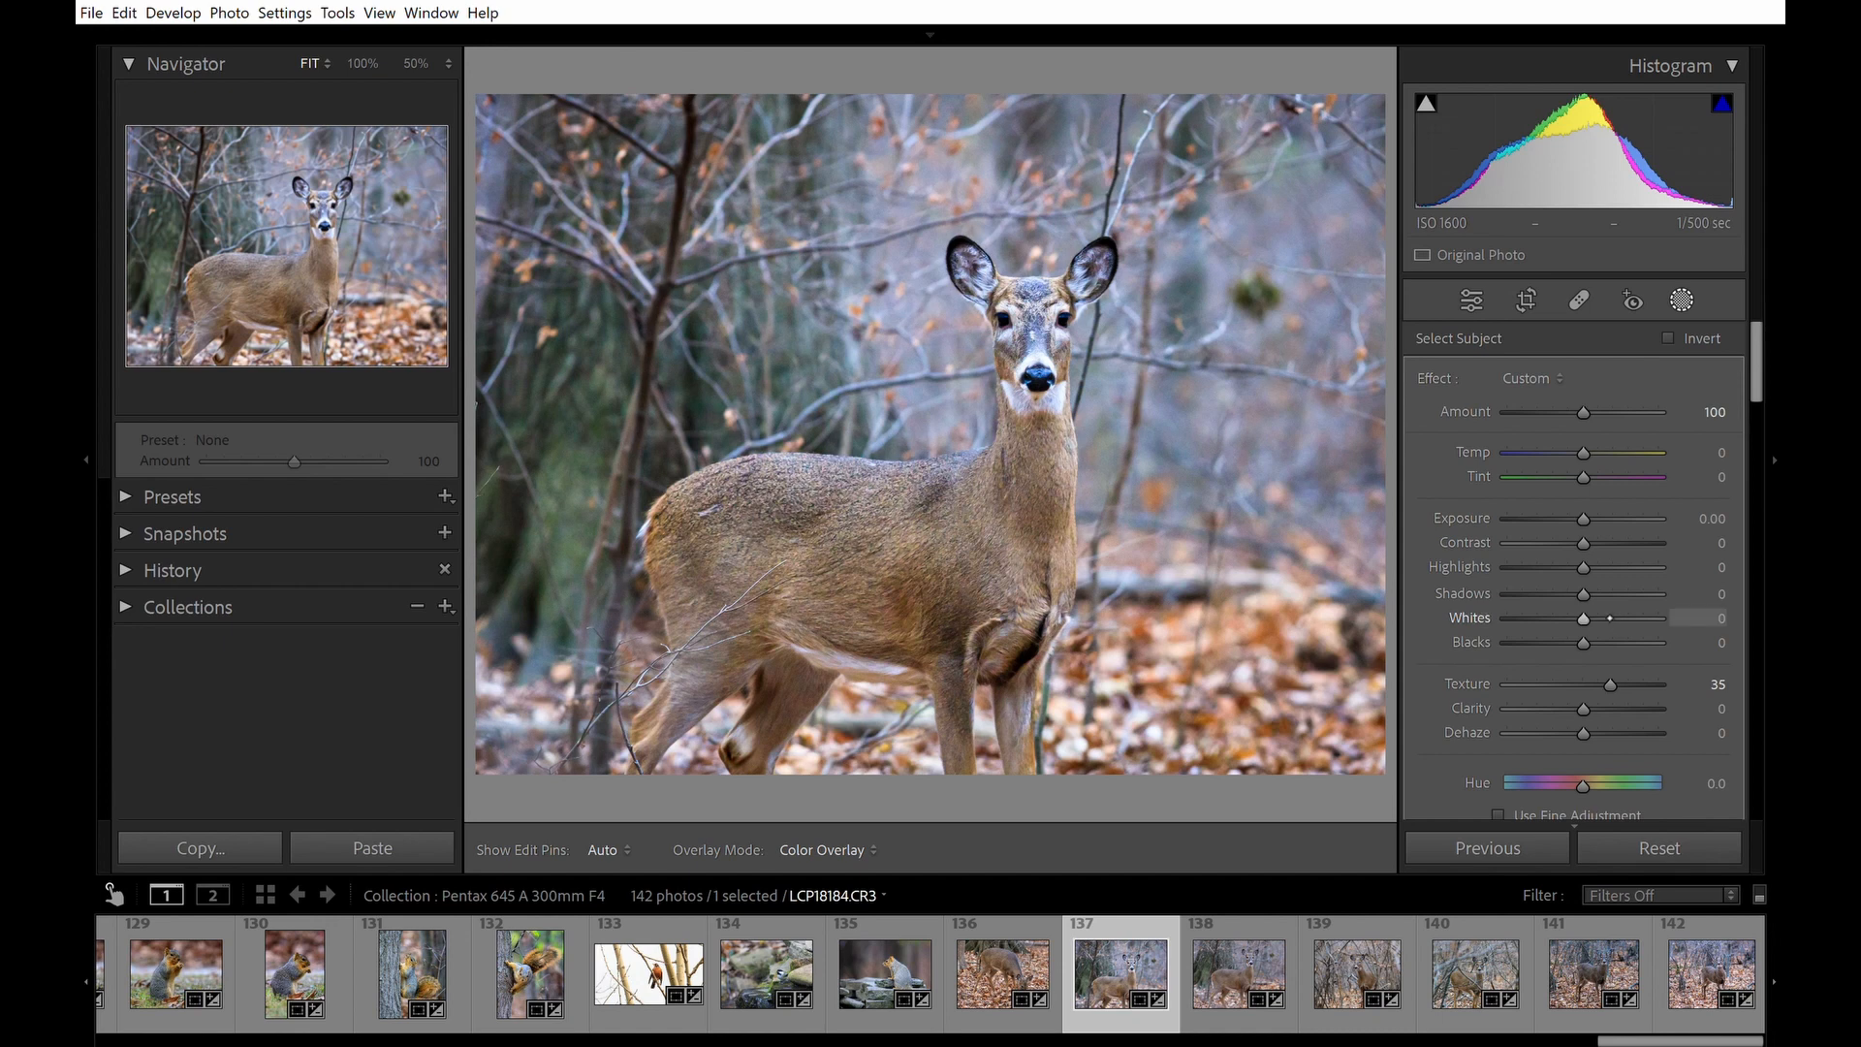
left_click_drag(1607, 616, 1629, 619)
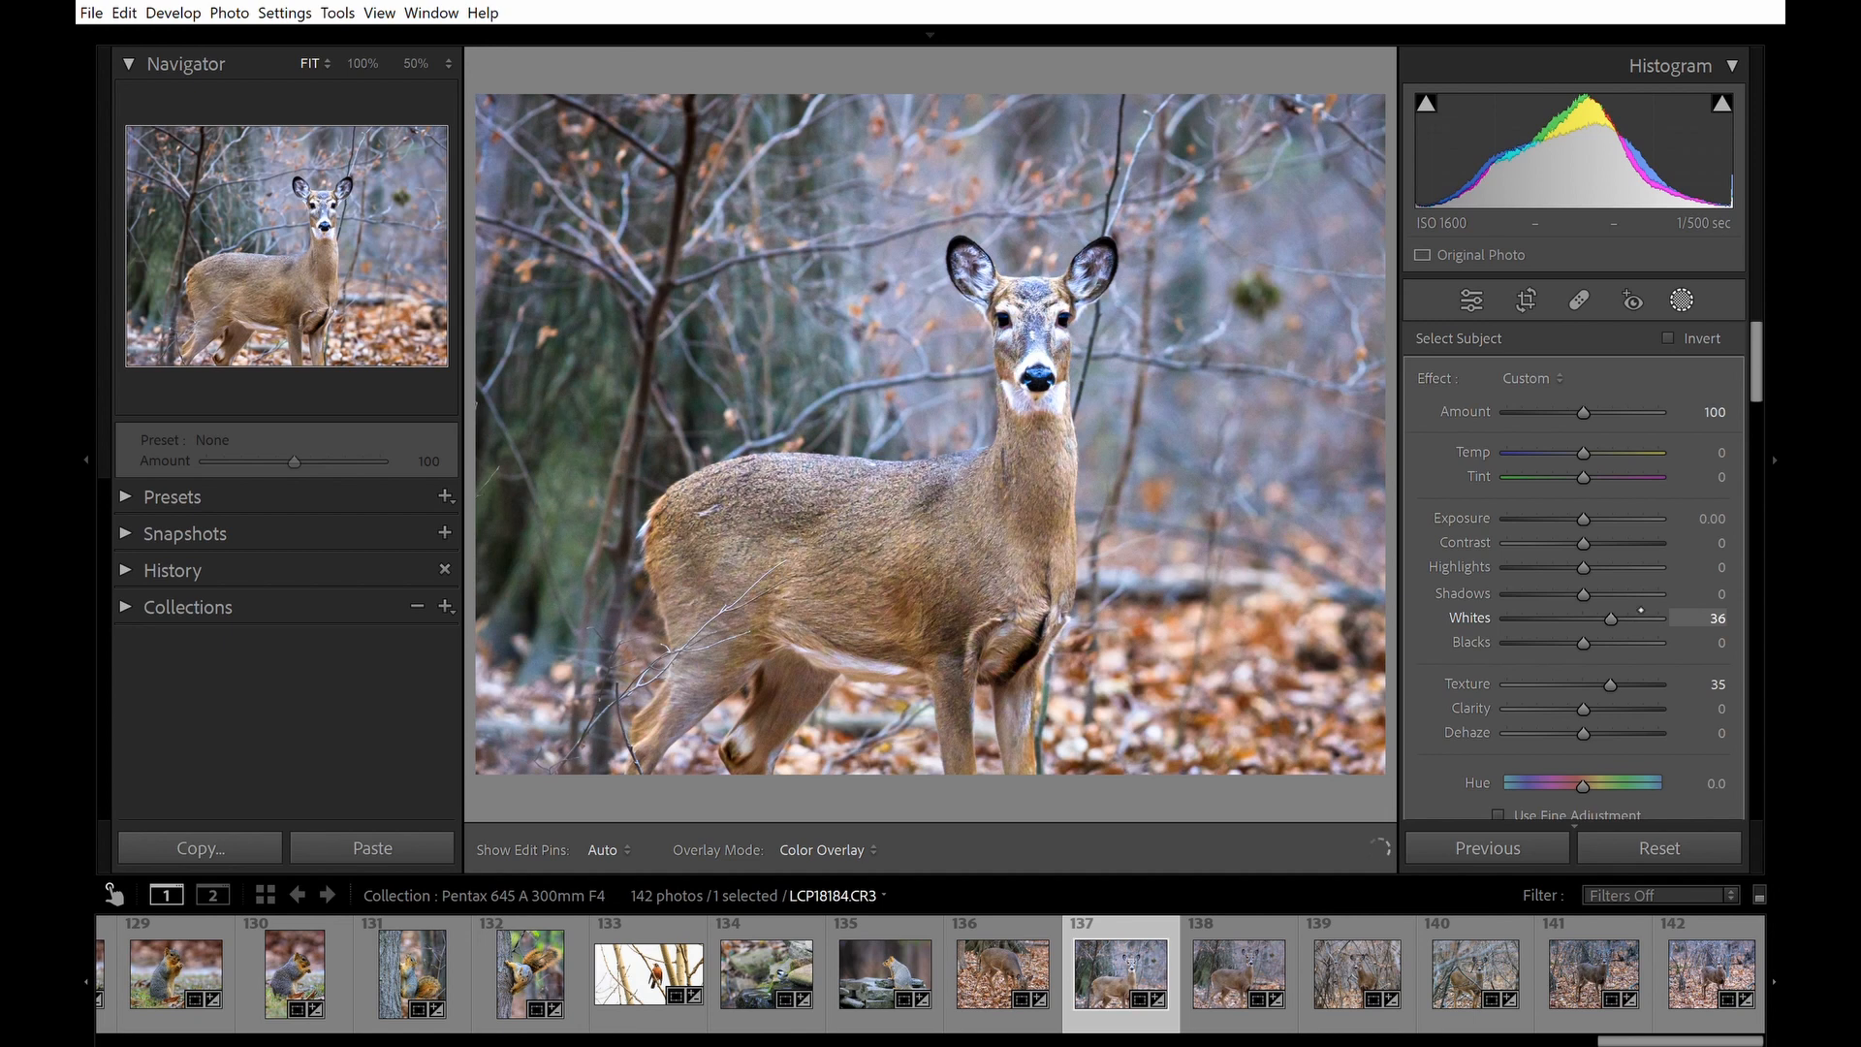
double_click(1640, 610)
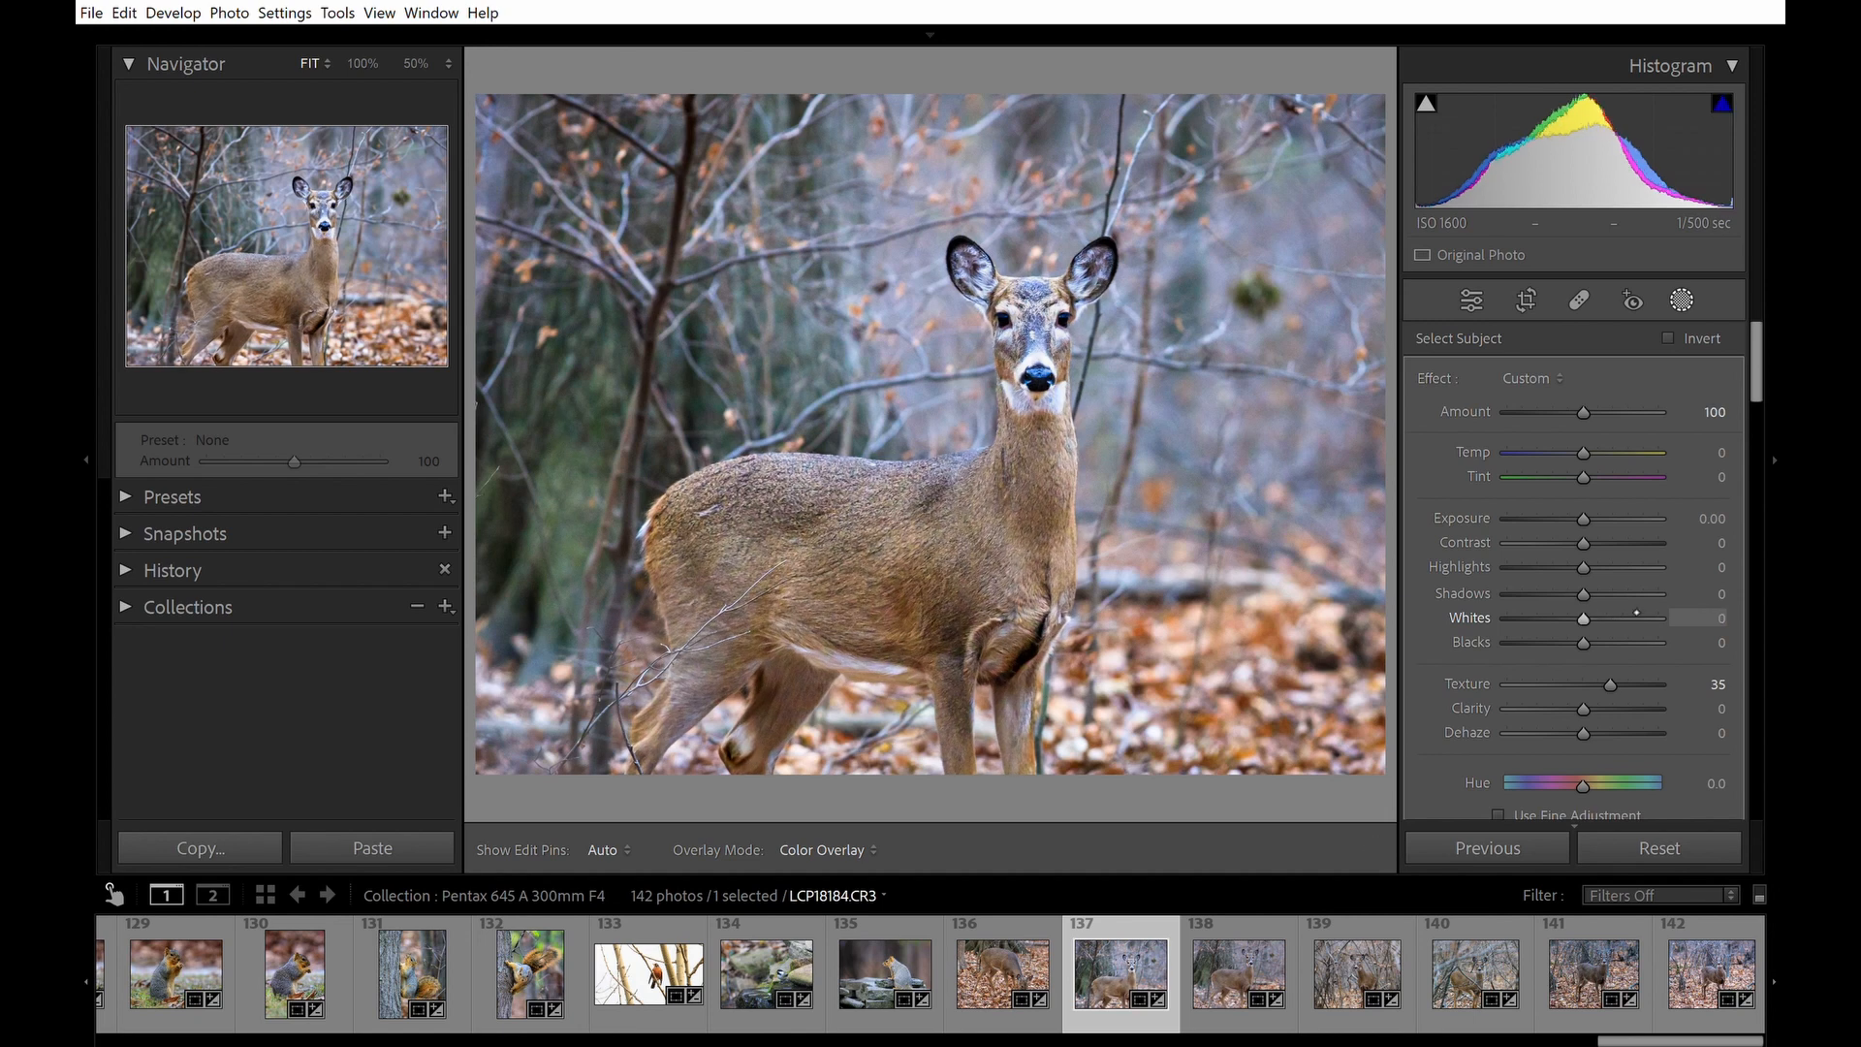
left_click(1631, 614)
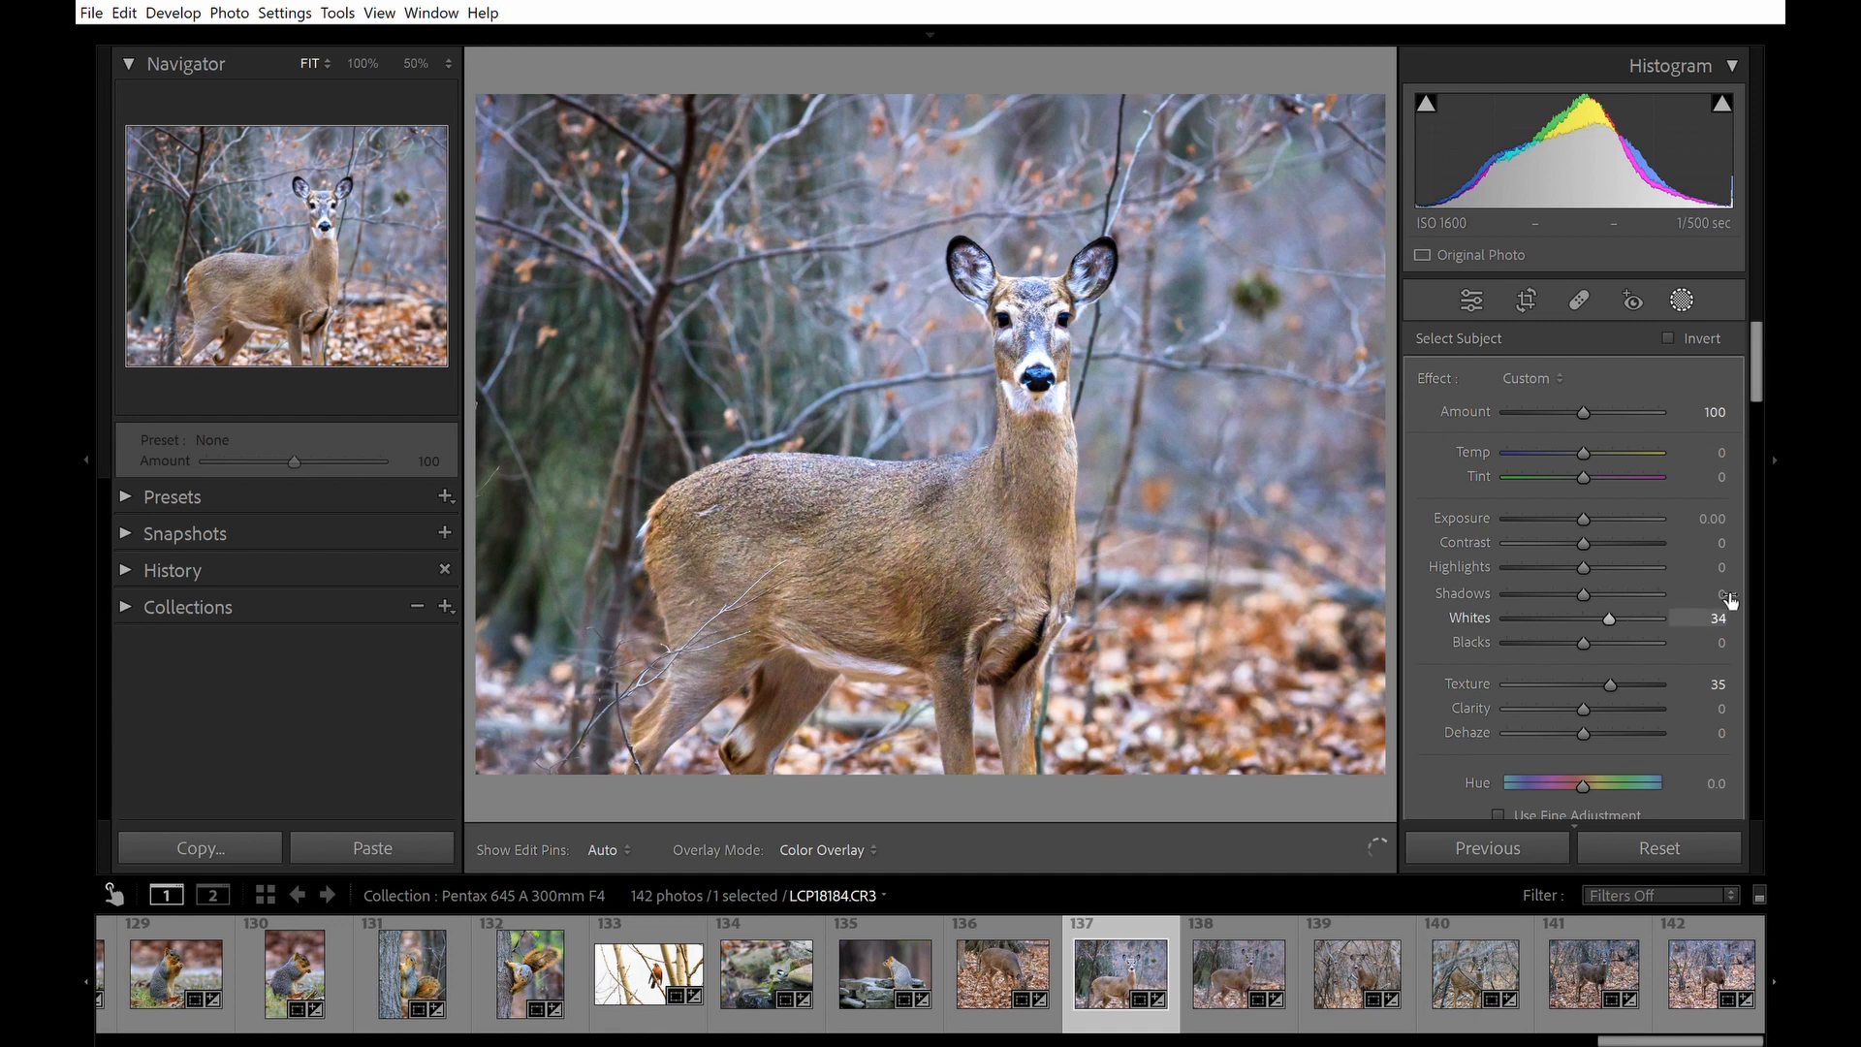
left_click_drag(1733, 603, 1730, 599)
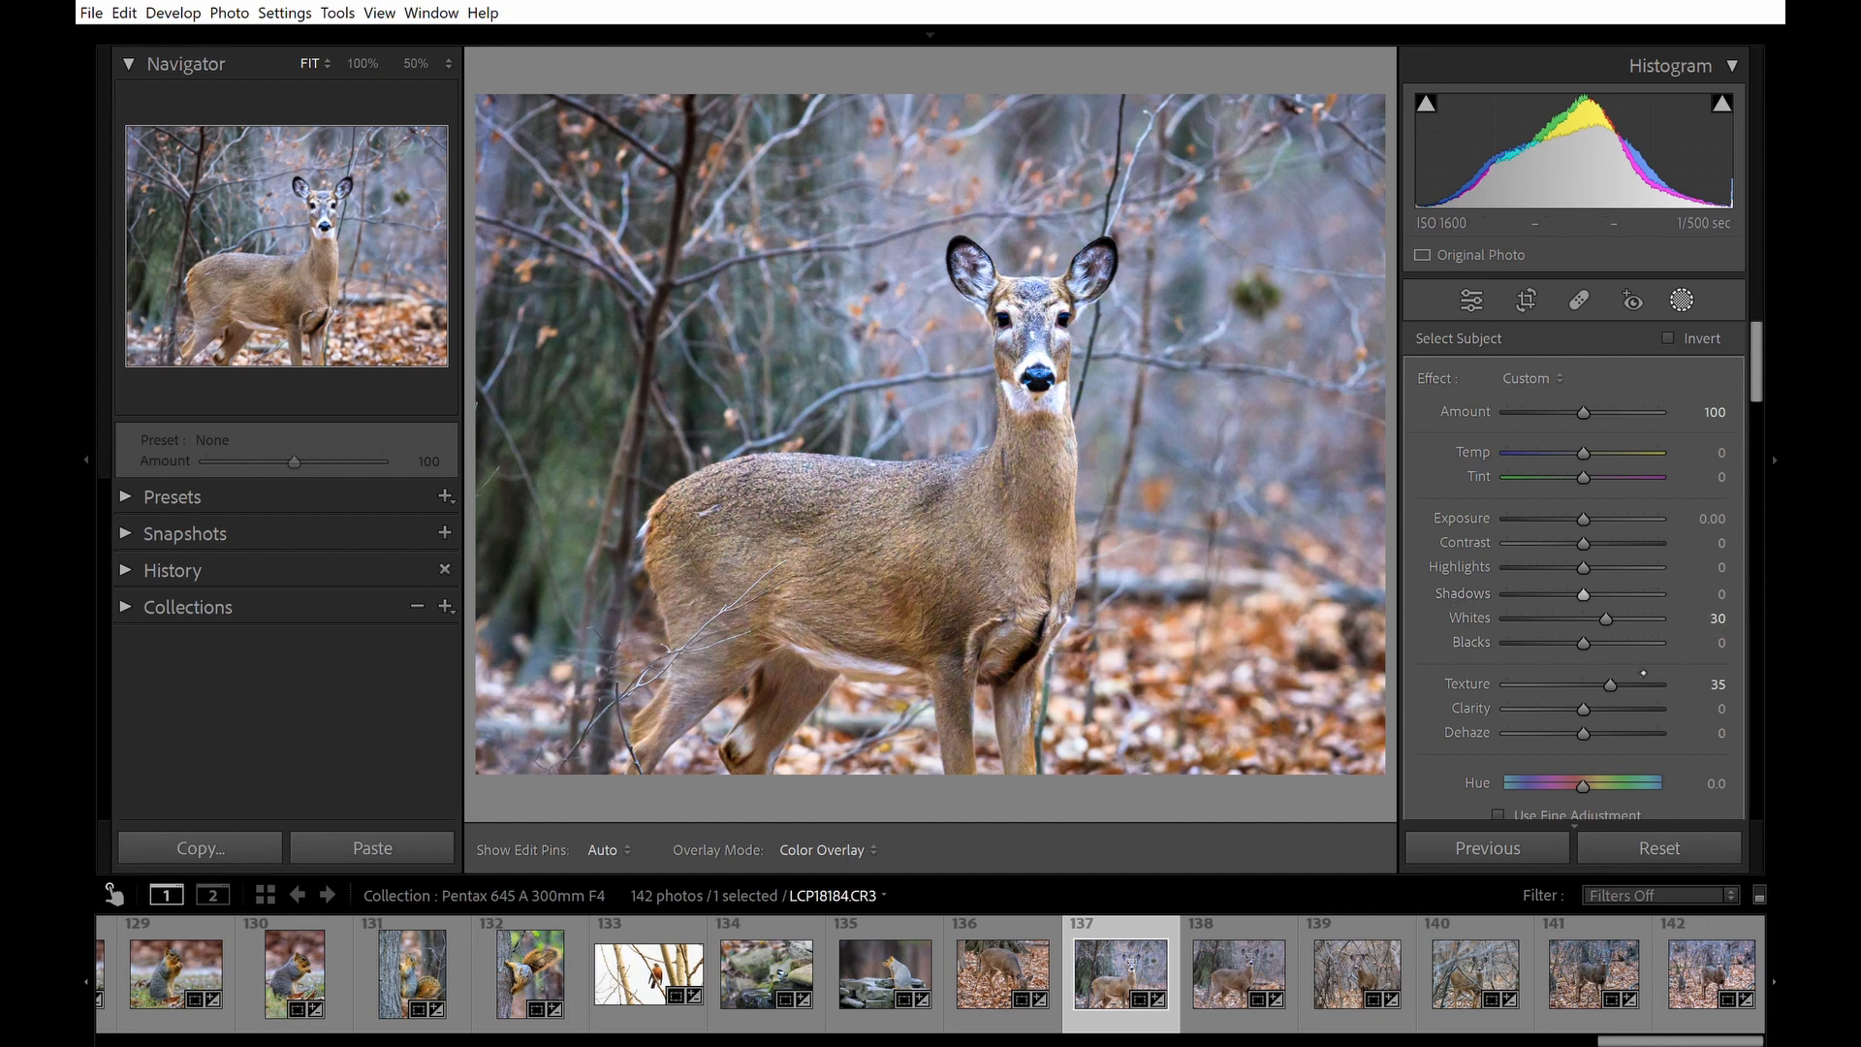
Raise the subject mask's Clarity to about 18 and close the masking panel.
left_click_drag(1609, 708, 1615, 709)
left_click(1615, 709)
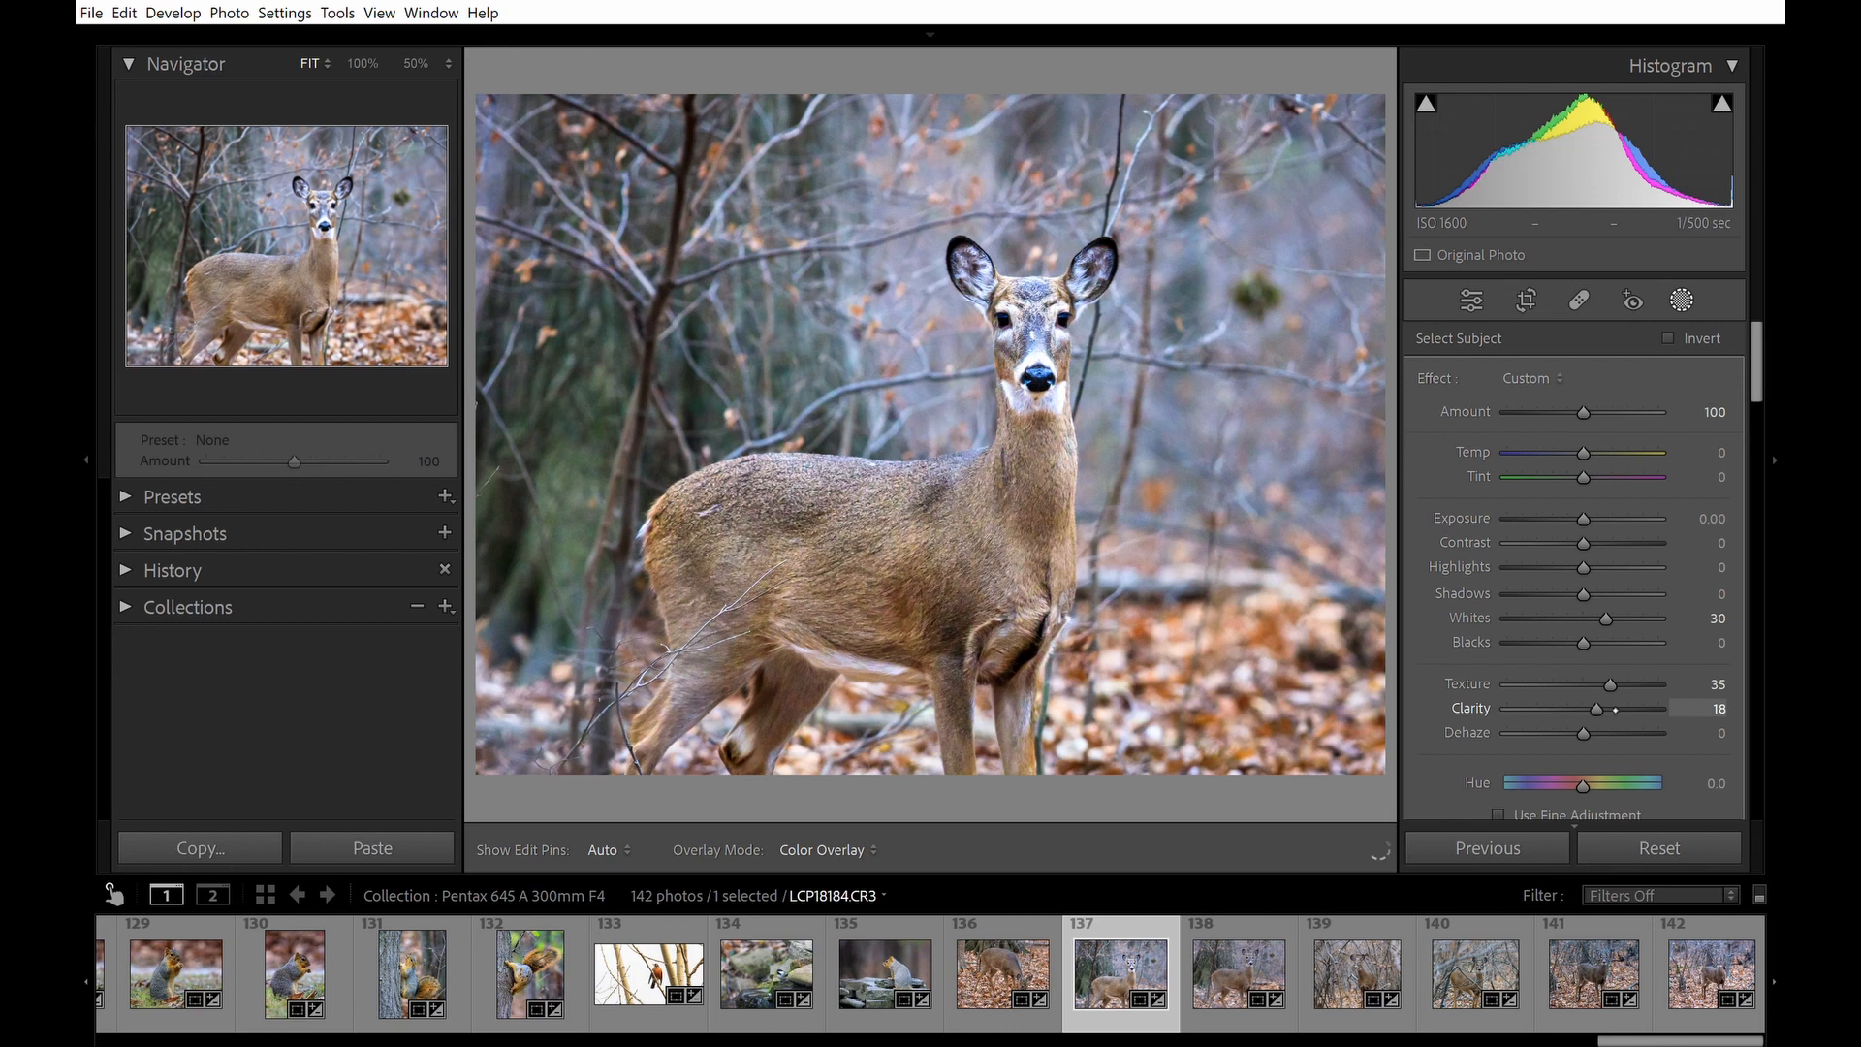
left_click_drag(1615, 710, 1621, 708)
left_click(1682, 301)
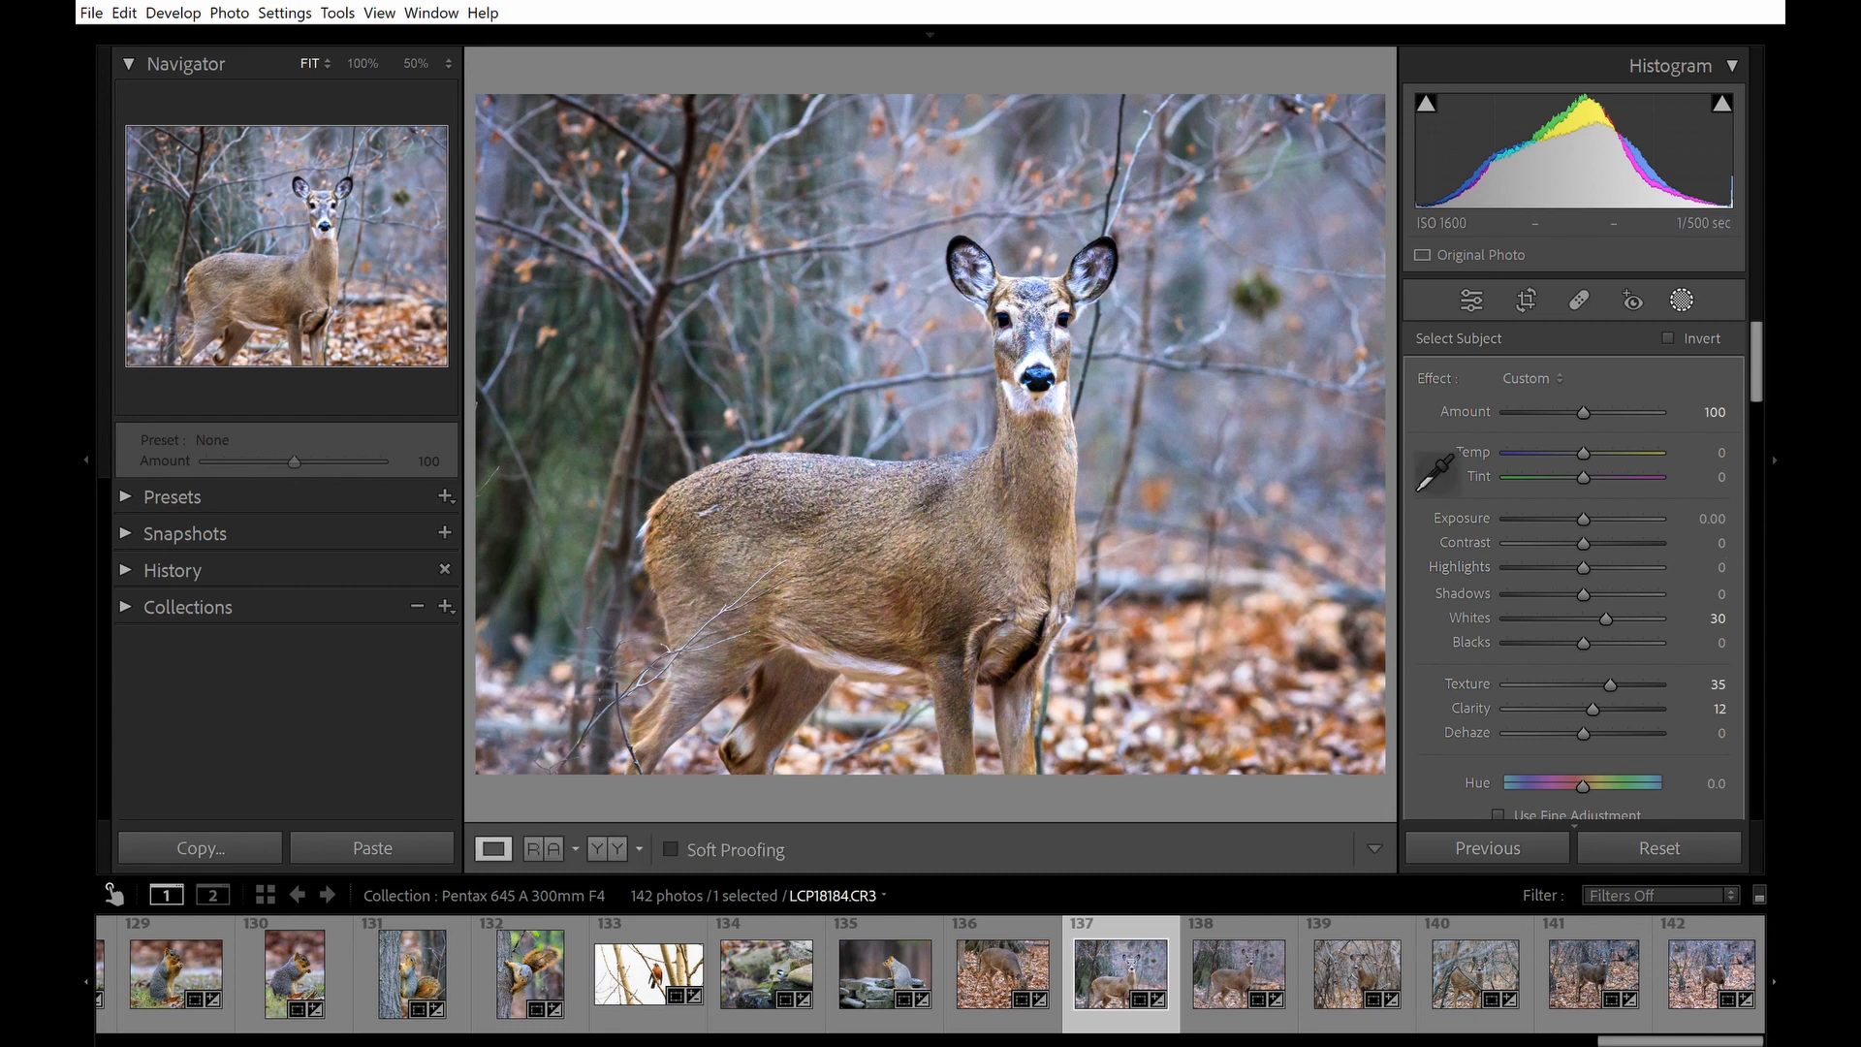
Examine the deer's face and fur detail at 100% zoom.
left_click(1058, 281)
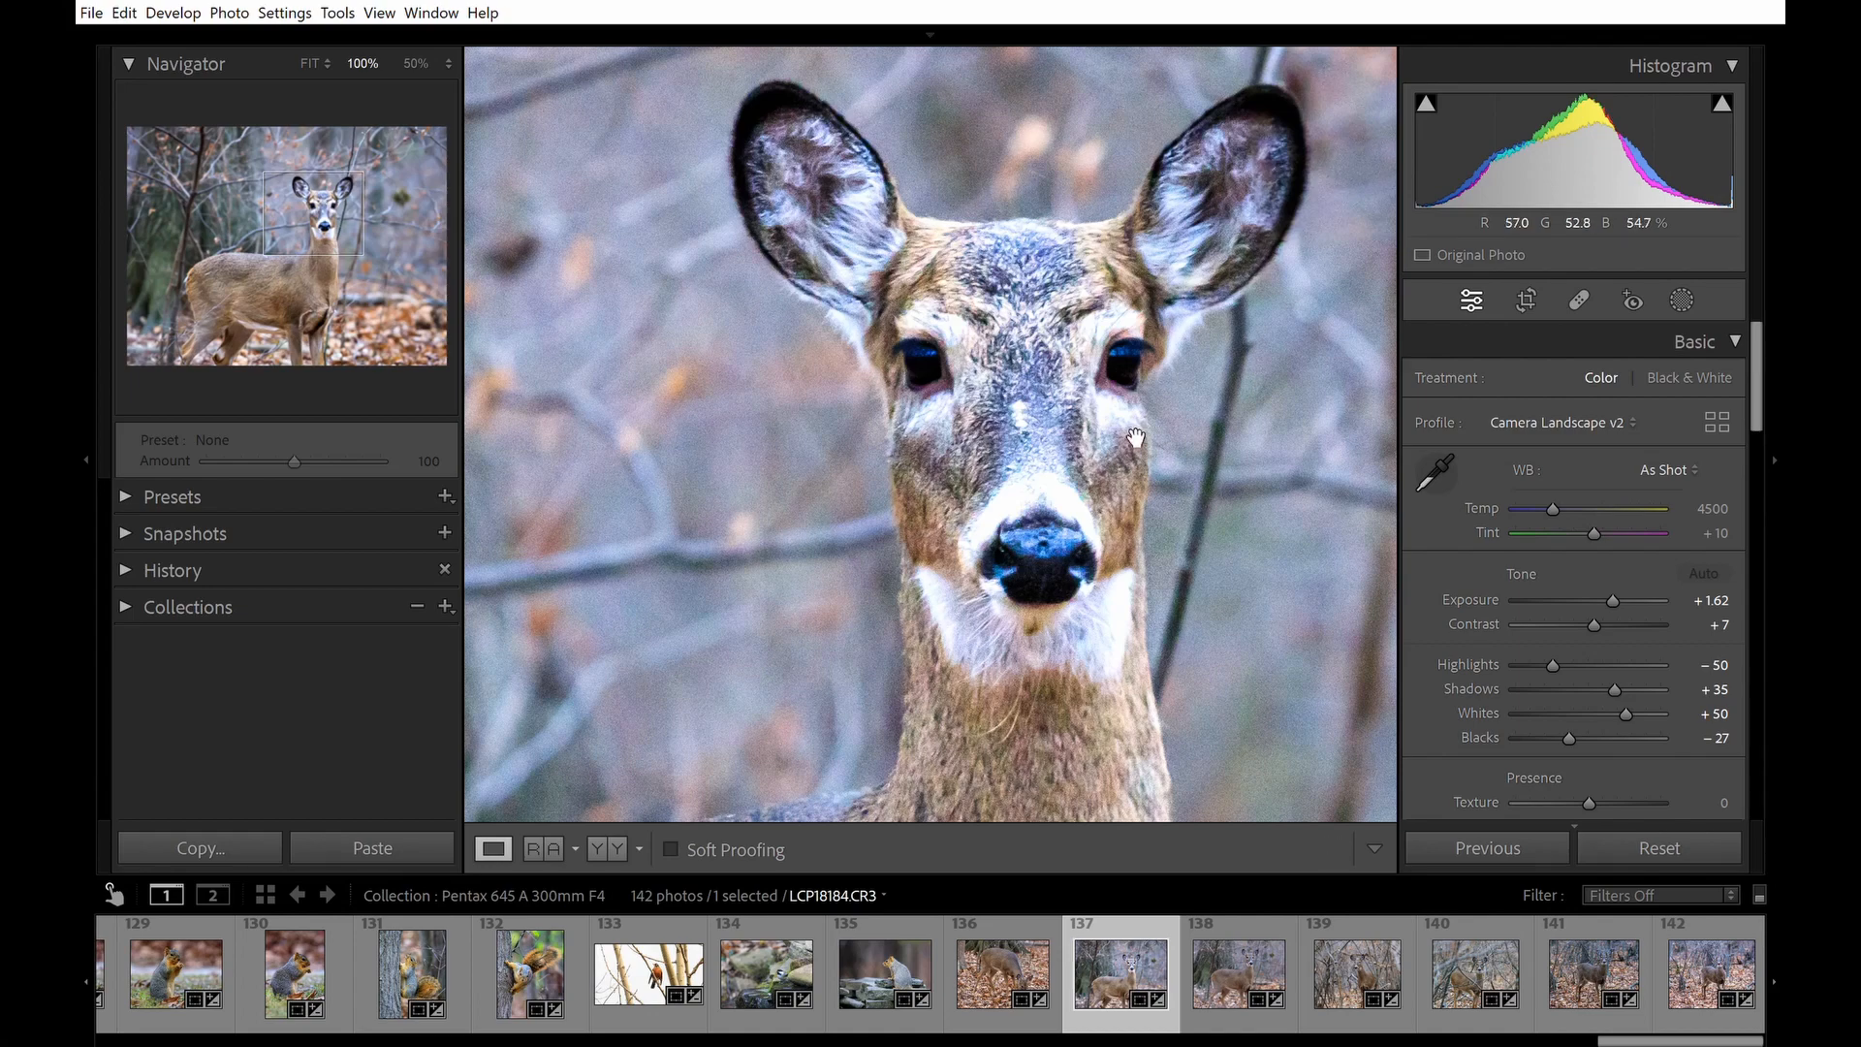
left_click_drag(1036, 481, 1025, 523)
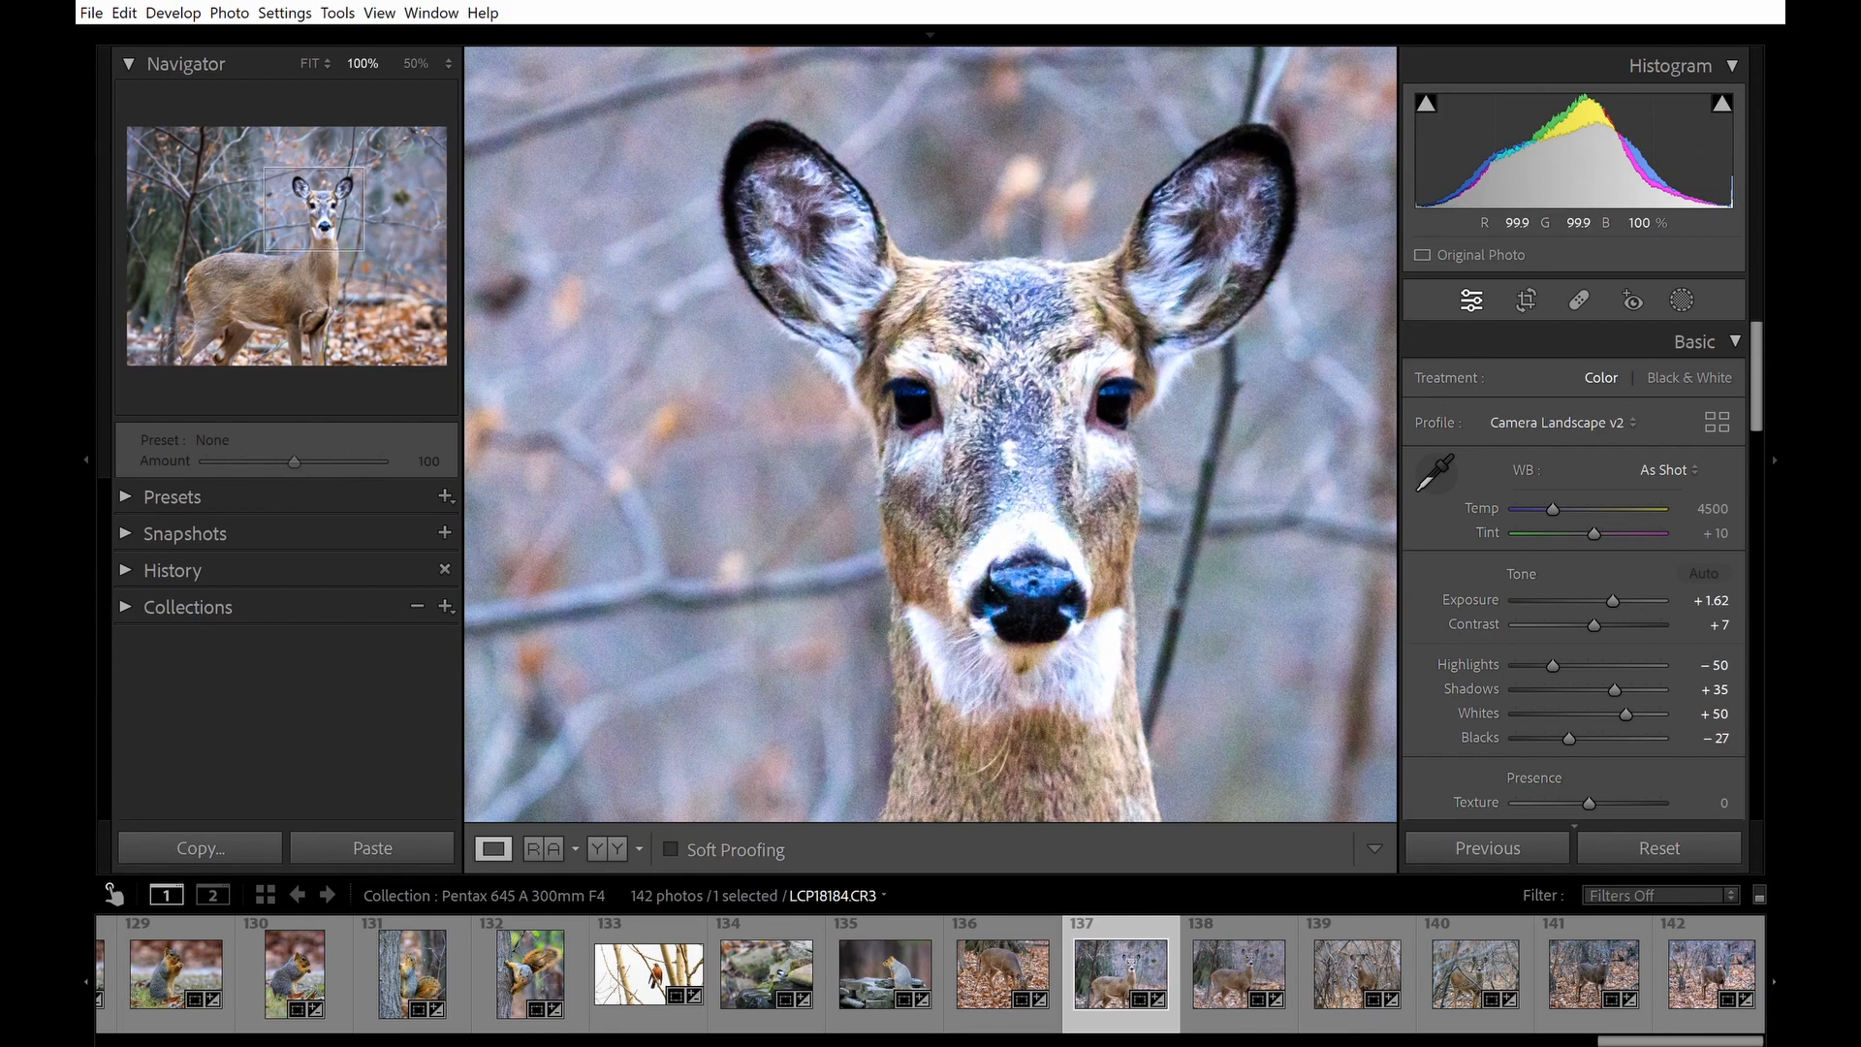
left_click_drag(1057, 649, 1137, 183)
left_click_drag(771, 551, 1362, 376)
left_click_drag(867, 541, 1030, 376)
left_click_drag(1205, 353, 751, 543)
left_click_drag(1221, 232, 913, 785)
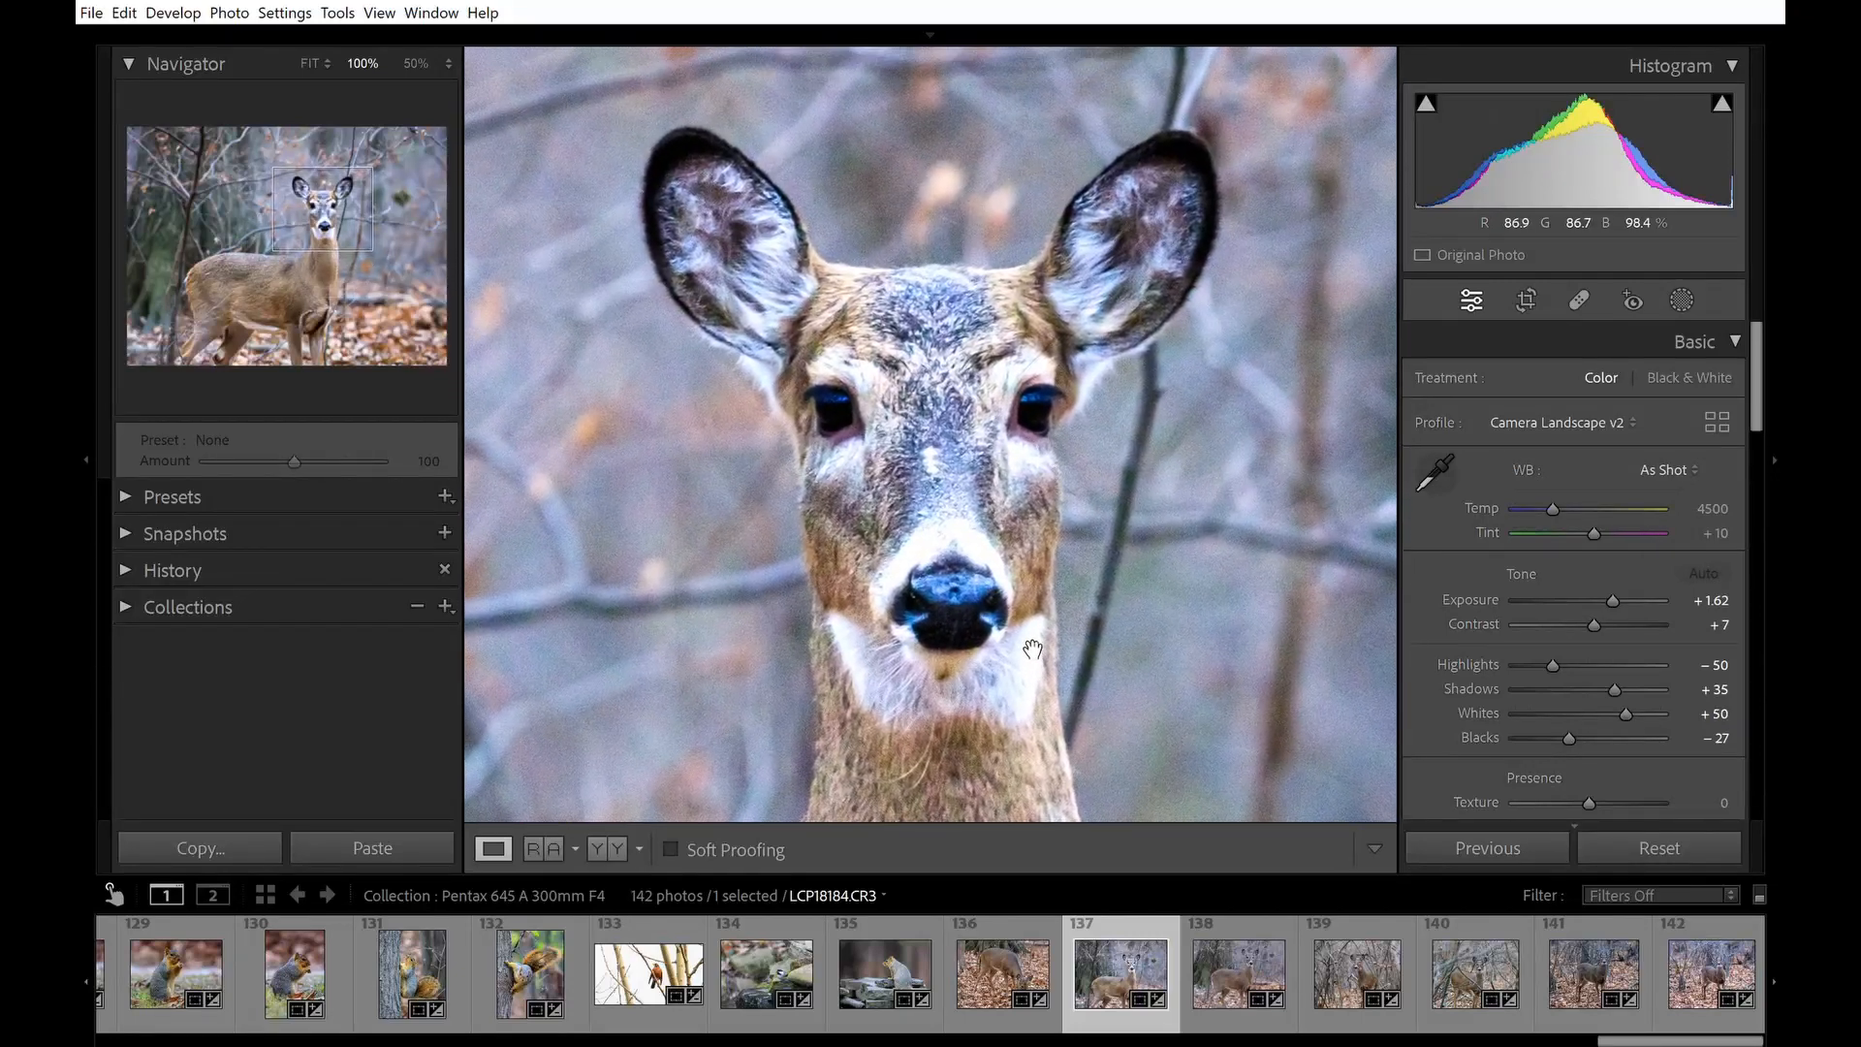
left_click_drag(1032, 650, 1038, 658)
Create a brush mask with Highlights at -76 and paint over the bright fur beside the deer's nose.
left_click(1681, 299)
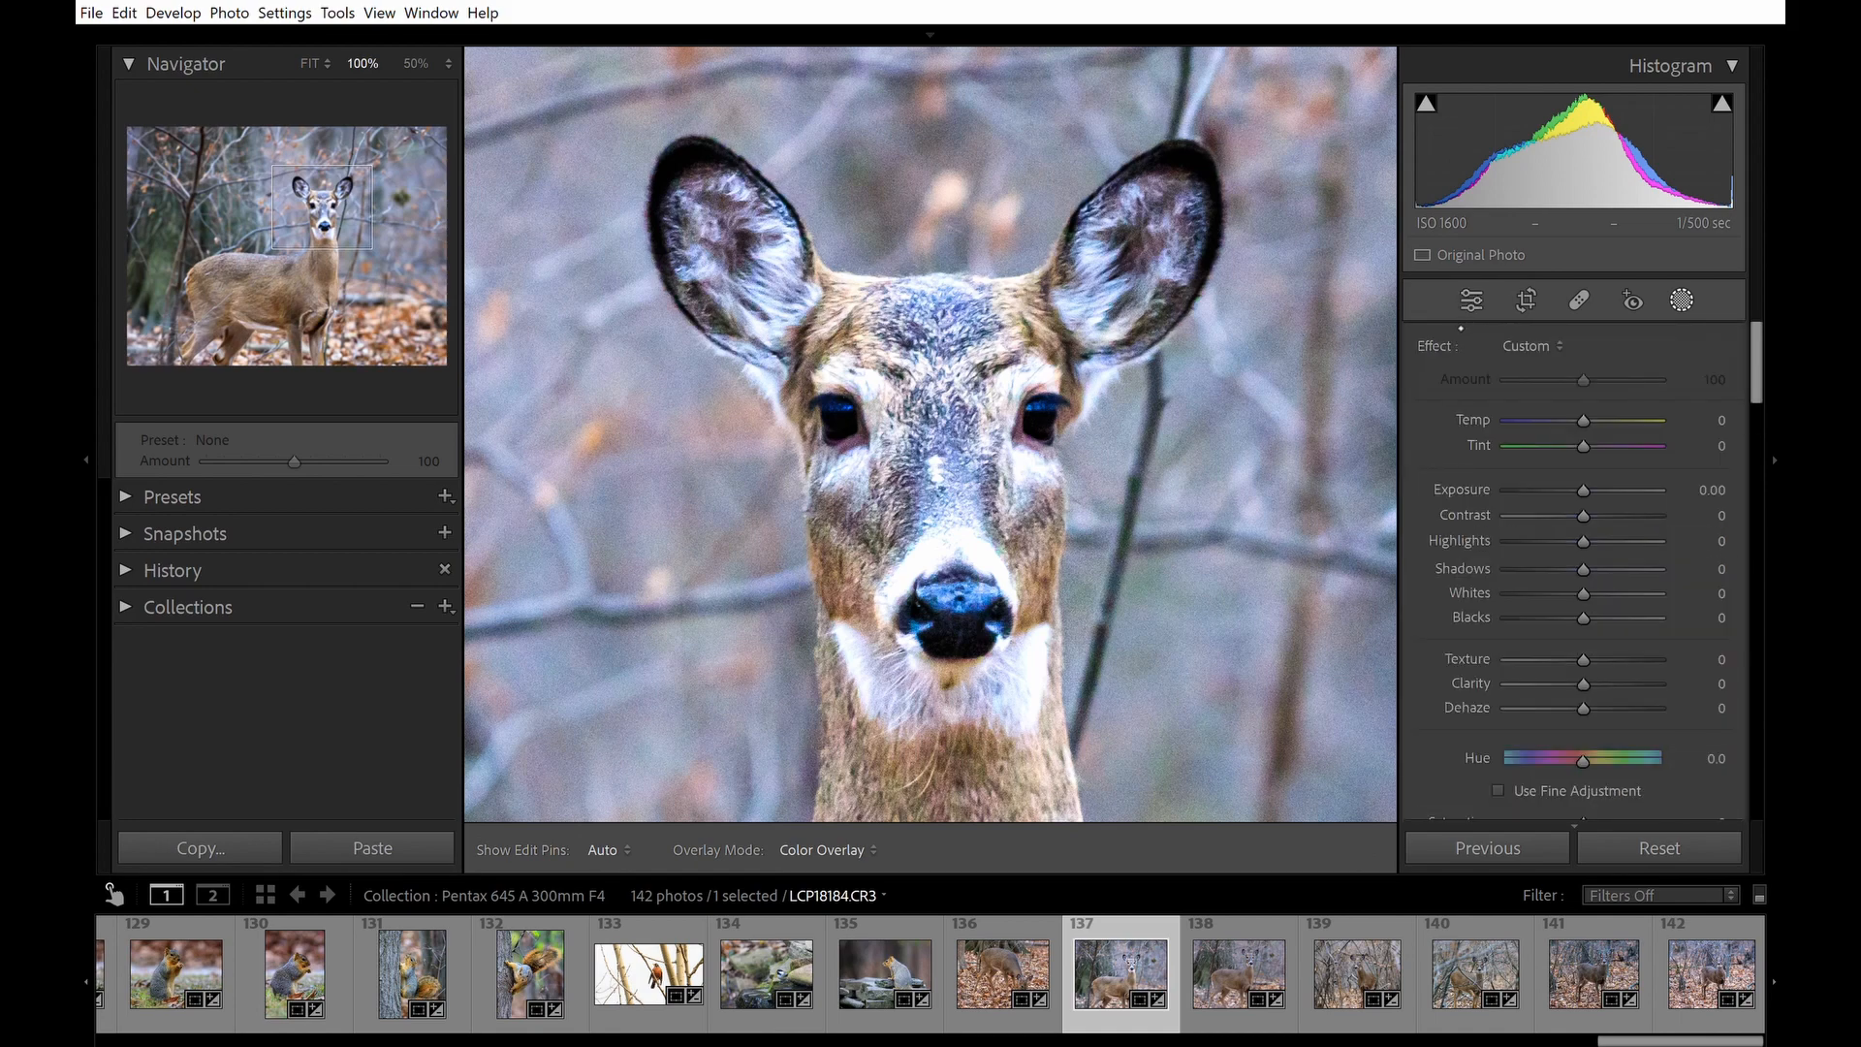
key("k")
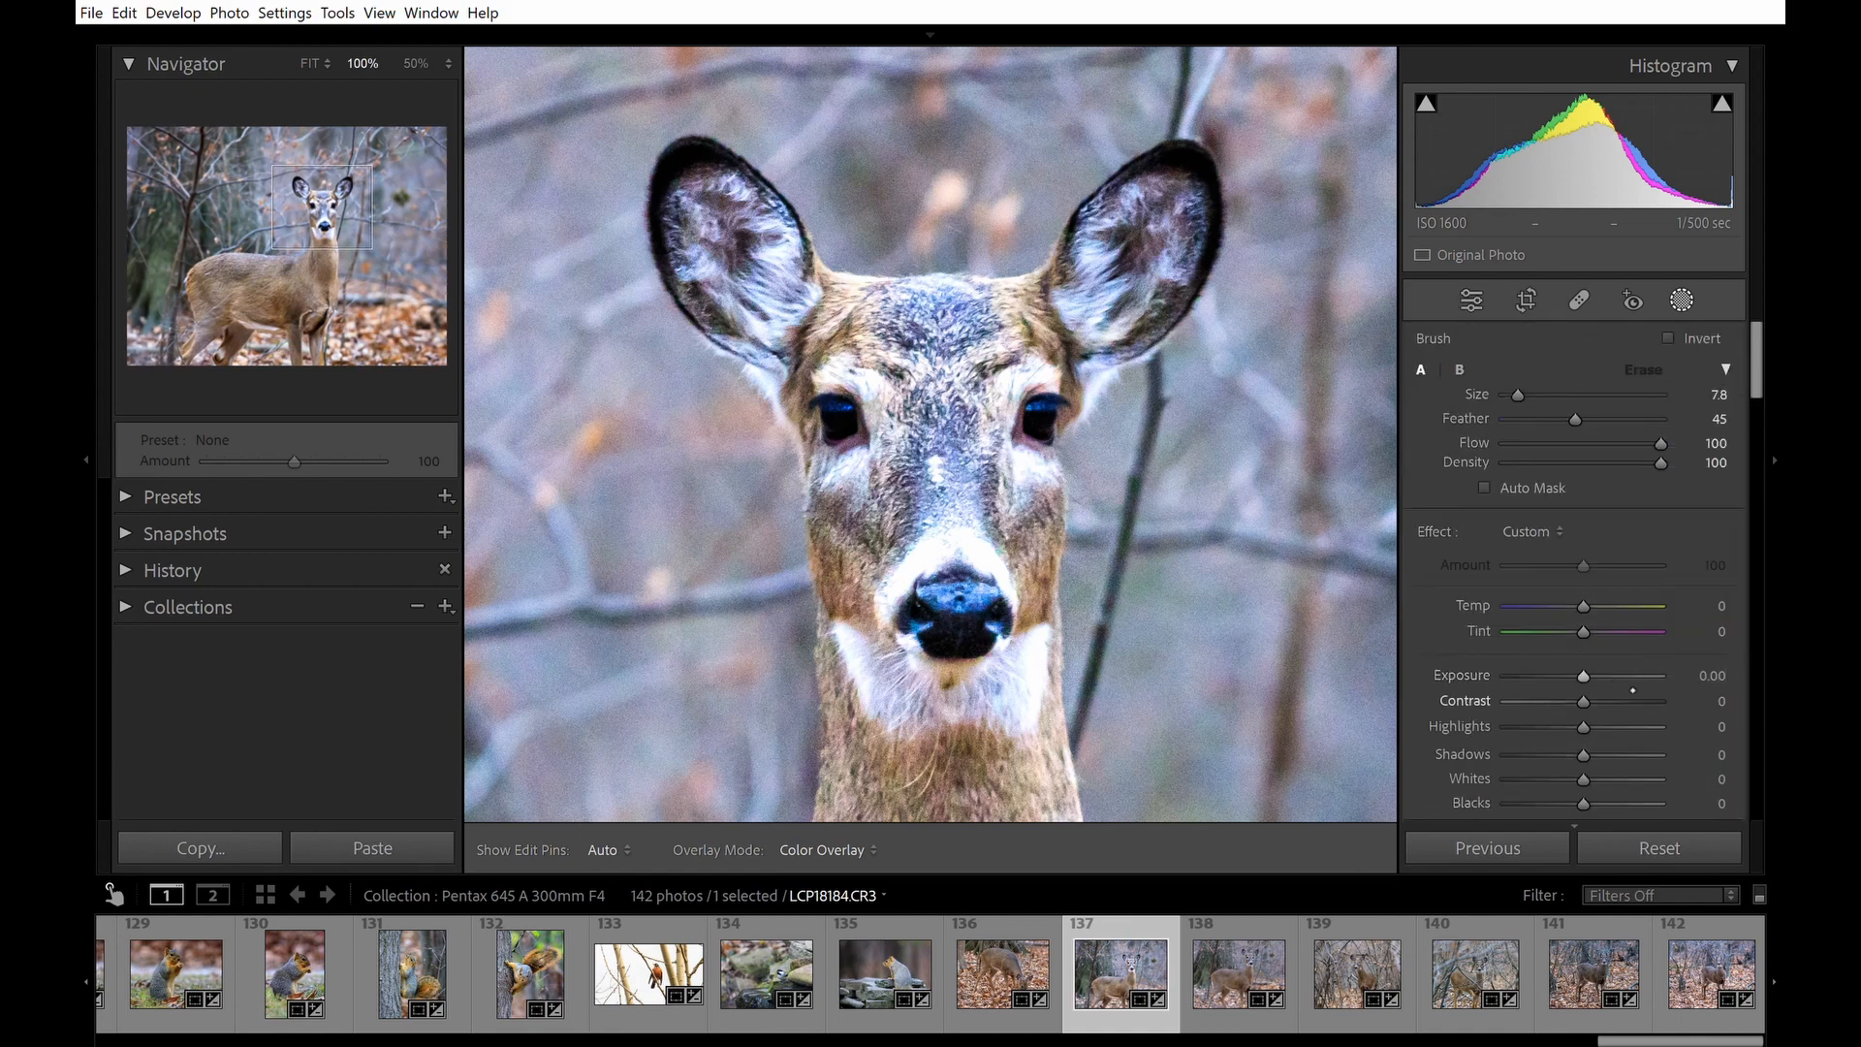
left_click_drag(1570, 726, 1547, 726)
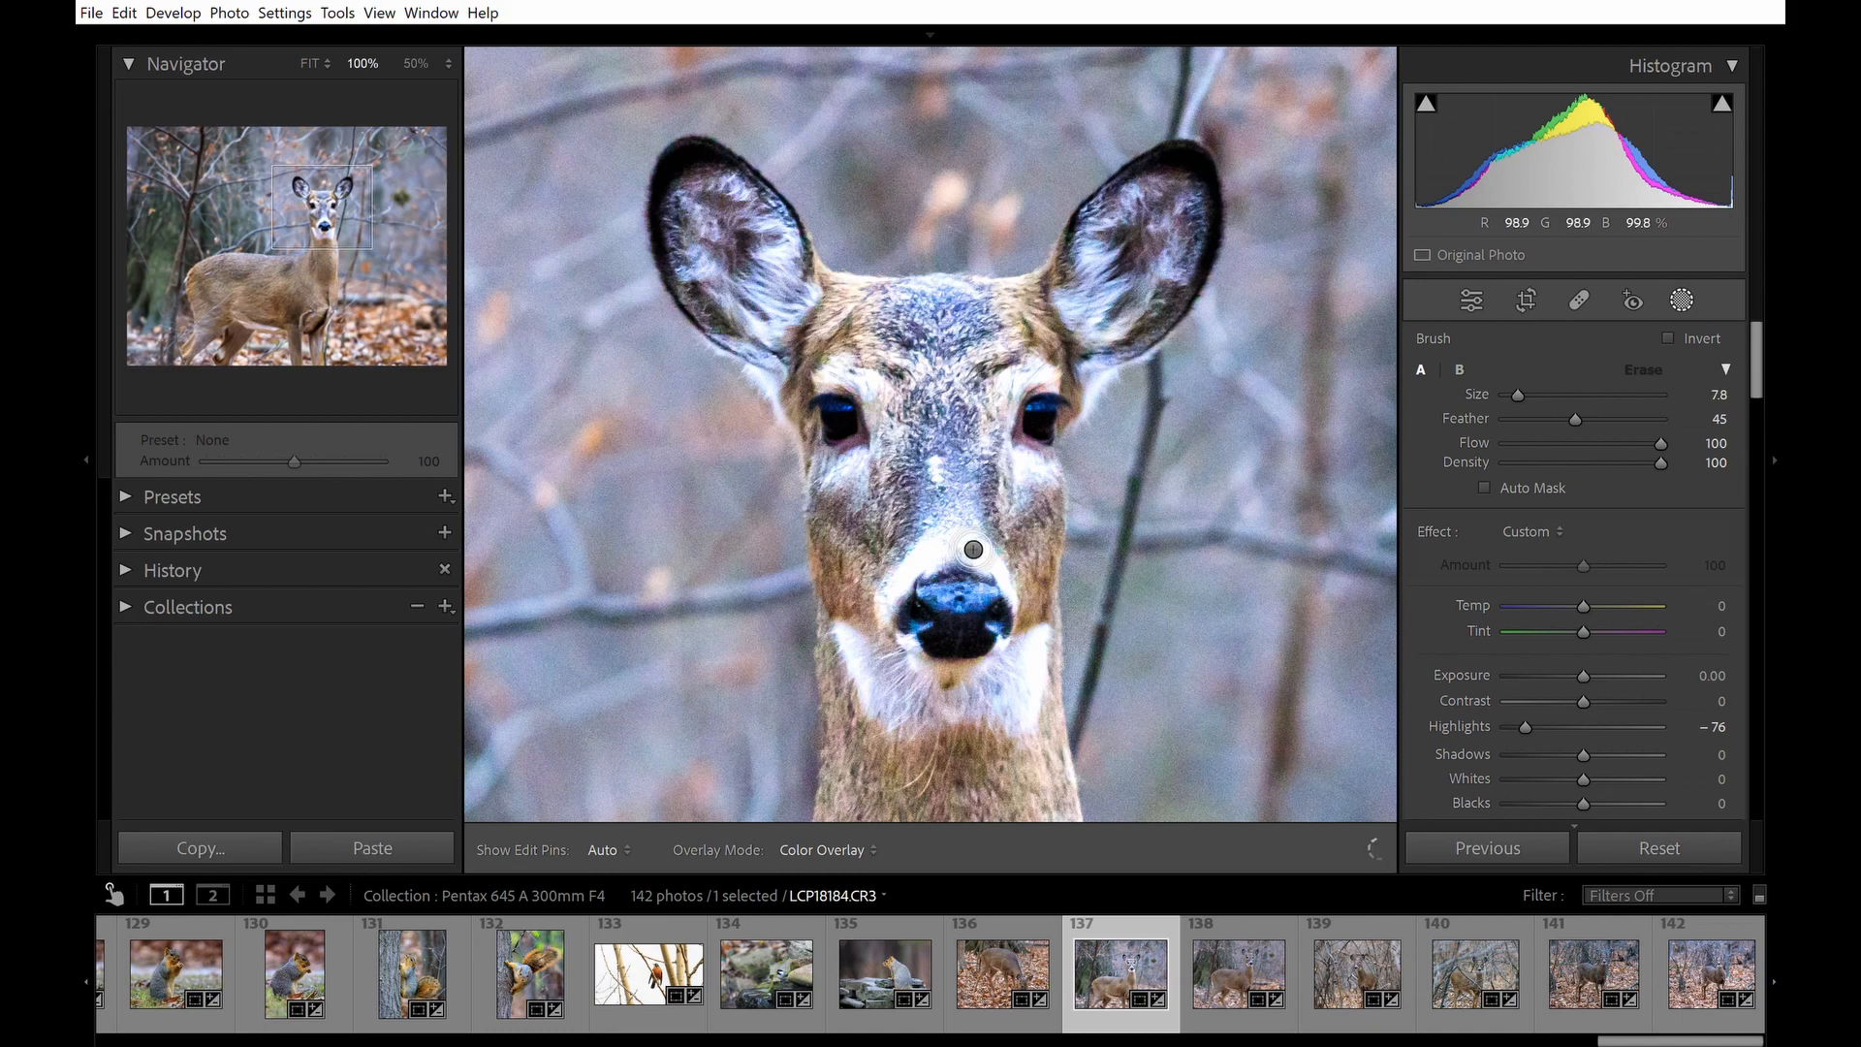
mouse_move(898, 590)
left_mouse_down()
mouse_move(960, 550)
mouse_move(948, 564)
mouse_move(991, 550)
mouse_move(1008, 581)
left_mouse_up()
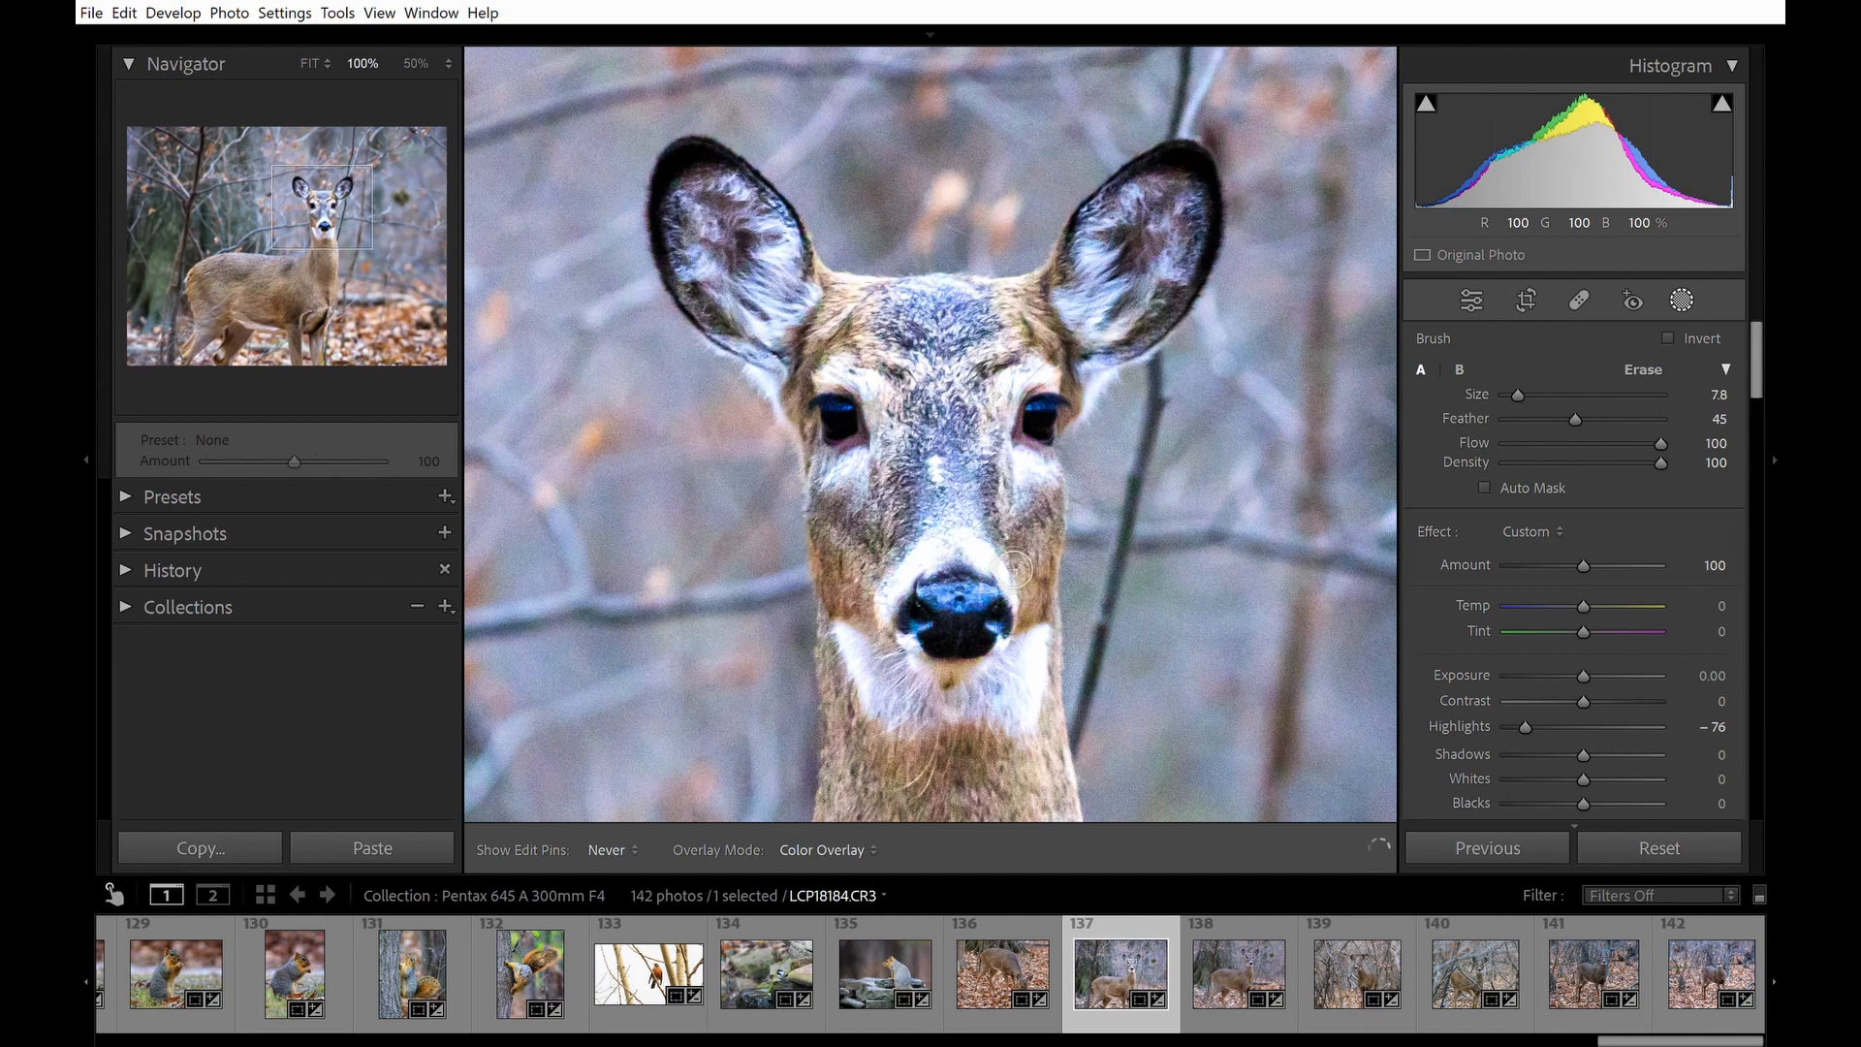
Set the brush mask's Highlights to -100.
key("h")
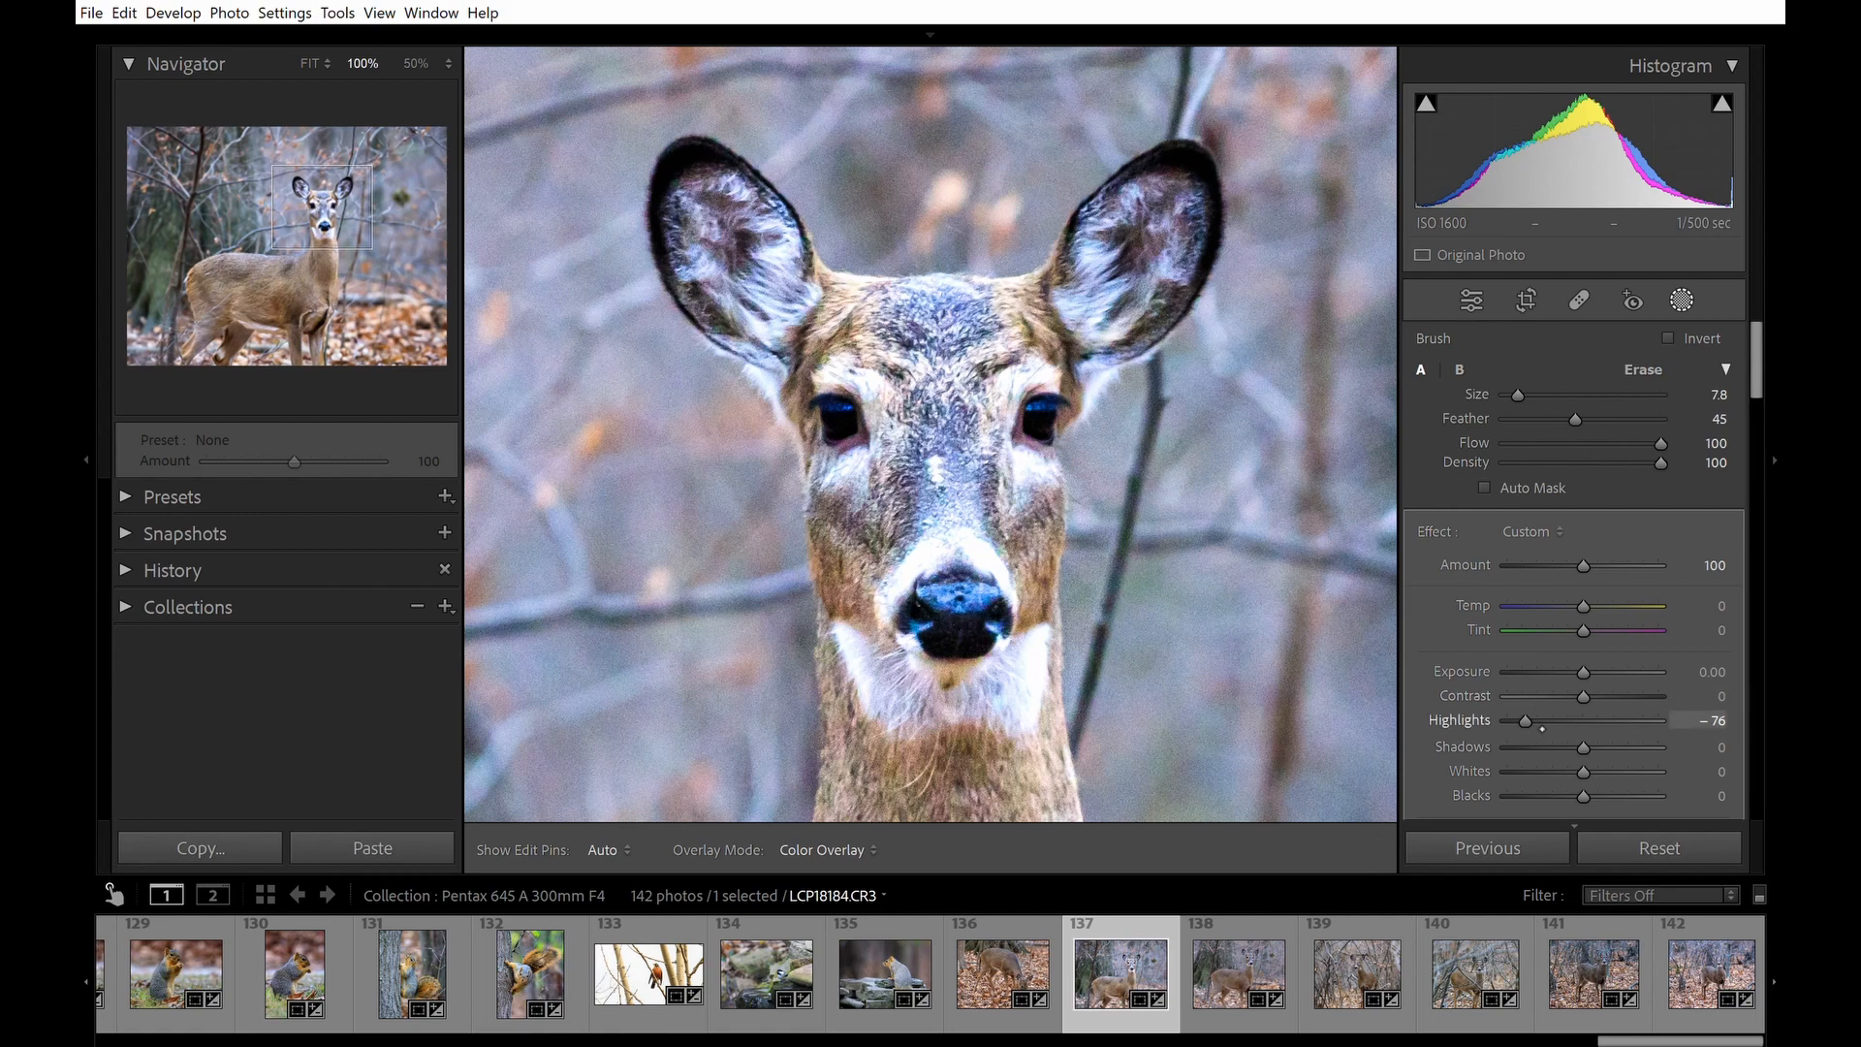
left_click_drag(1536, 719, 1522, 715)
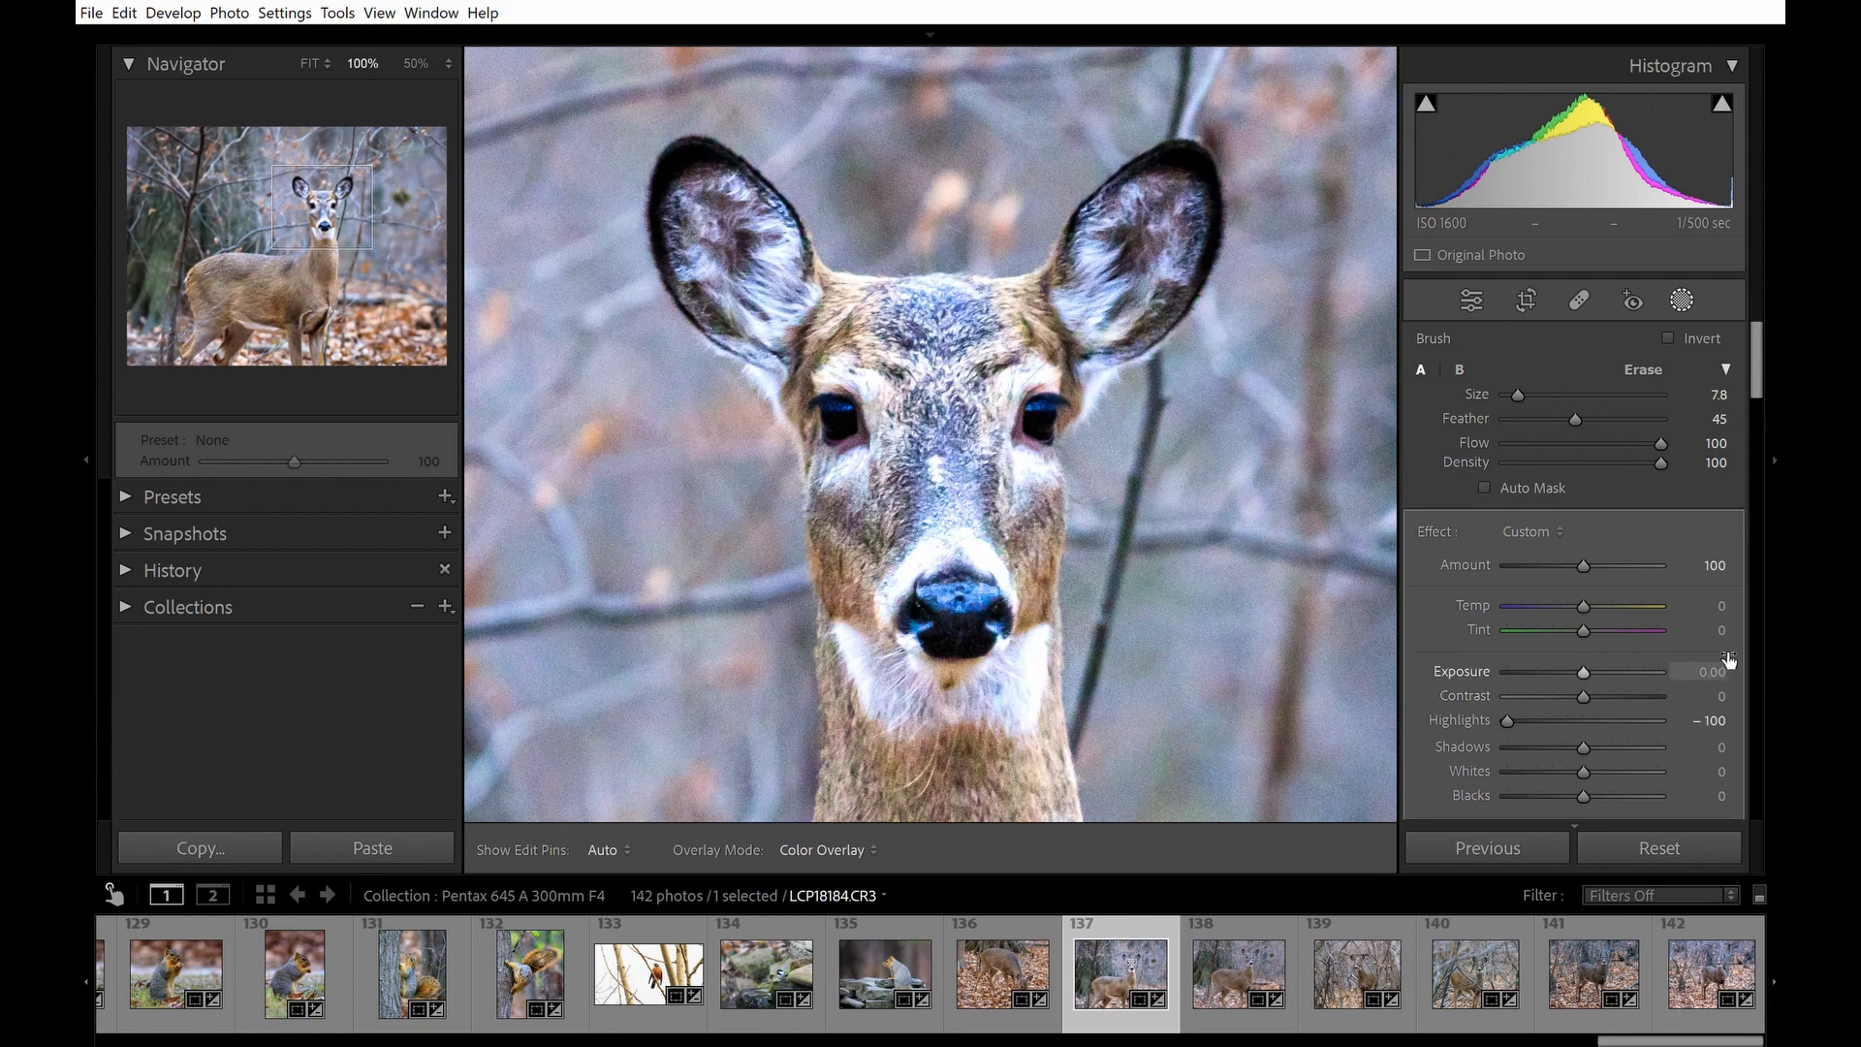
left_click_drag(1729, 659, 1716, 670)
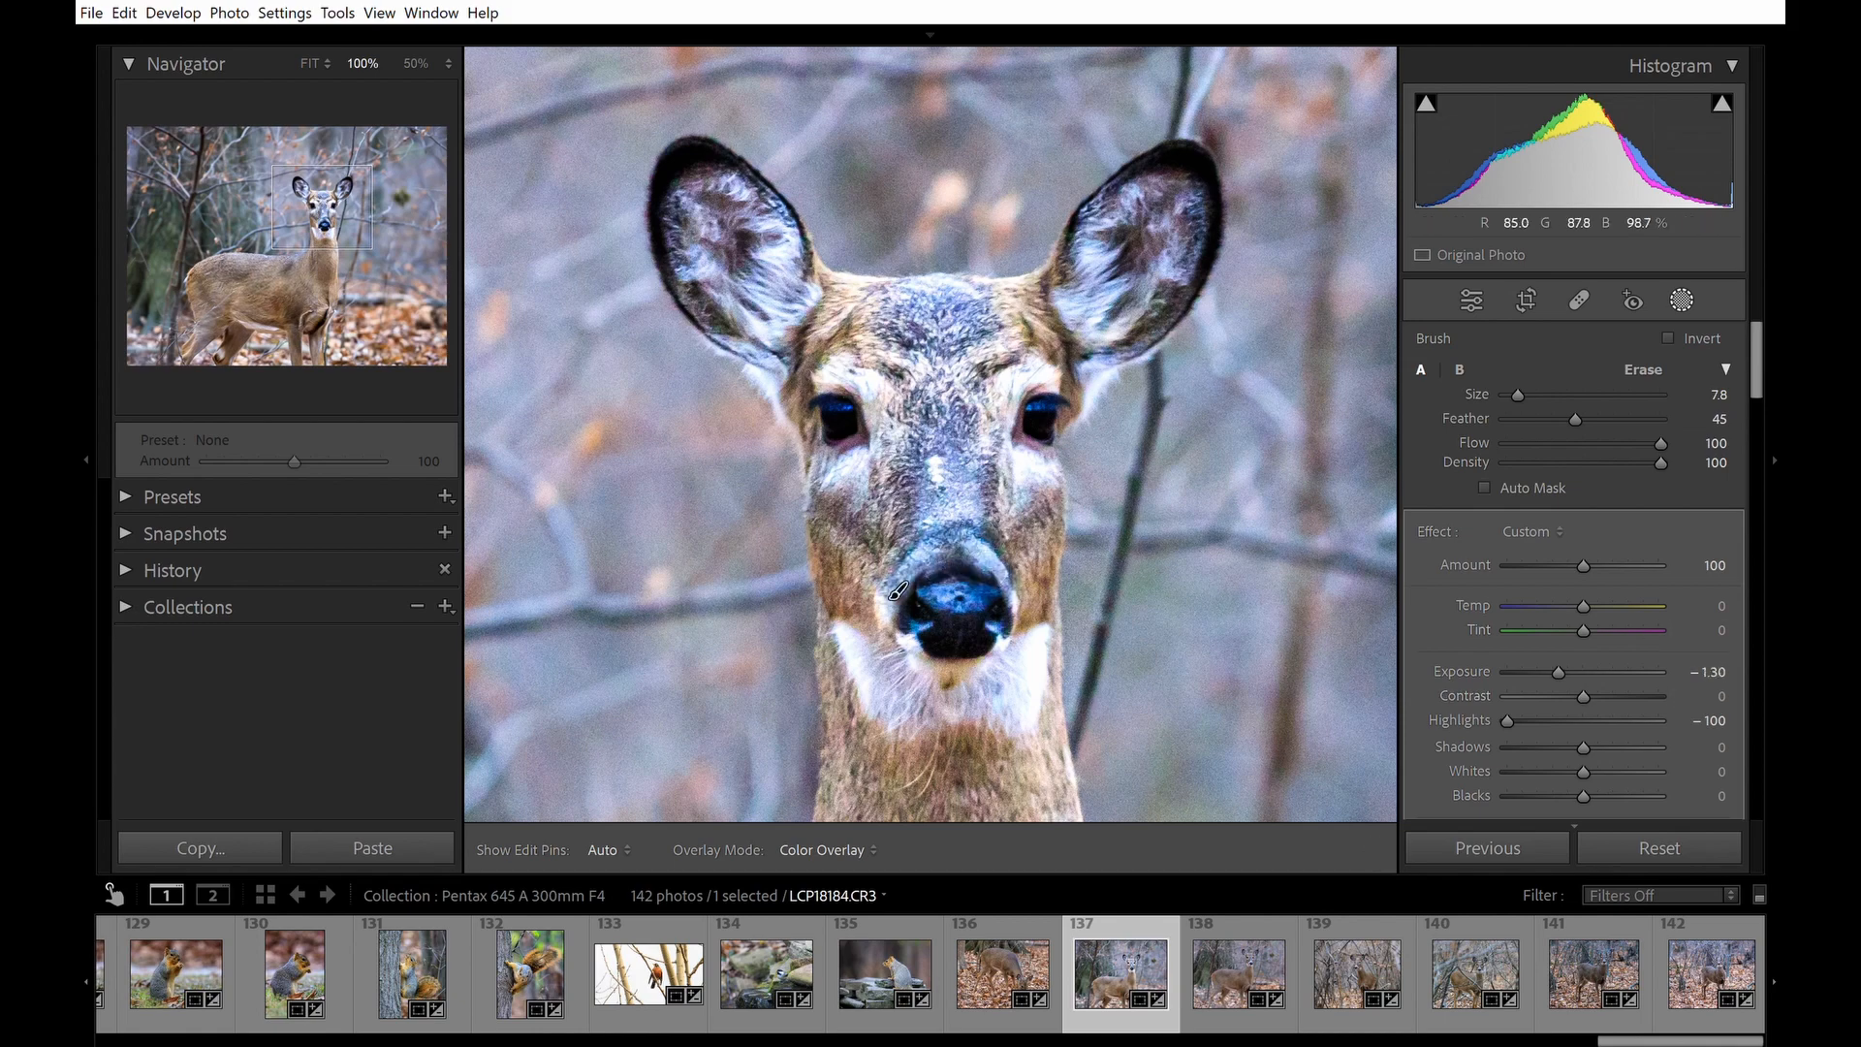
mouse_move(1723, 667)
left_mouse_down()
mouse_move(1803, 668)
mouse_move(1706, 667)
left_mouse_up()
double_click(1629, 667)
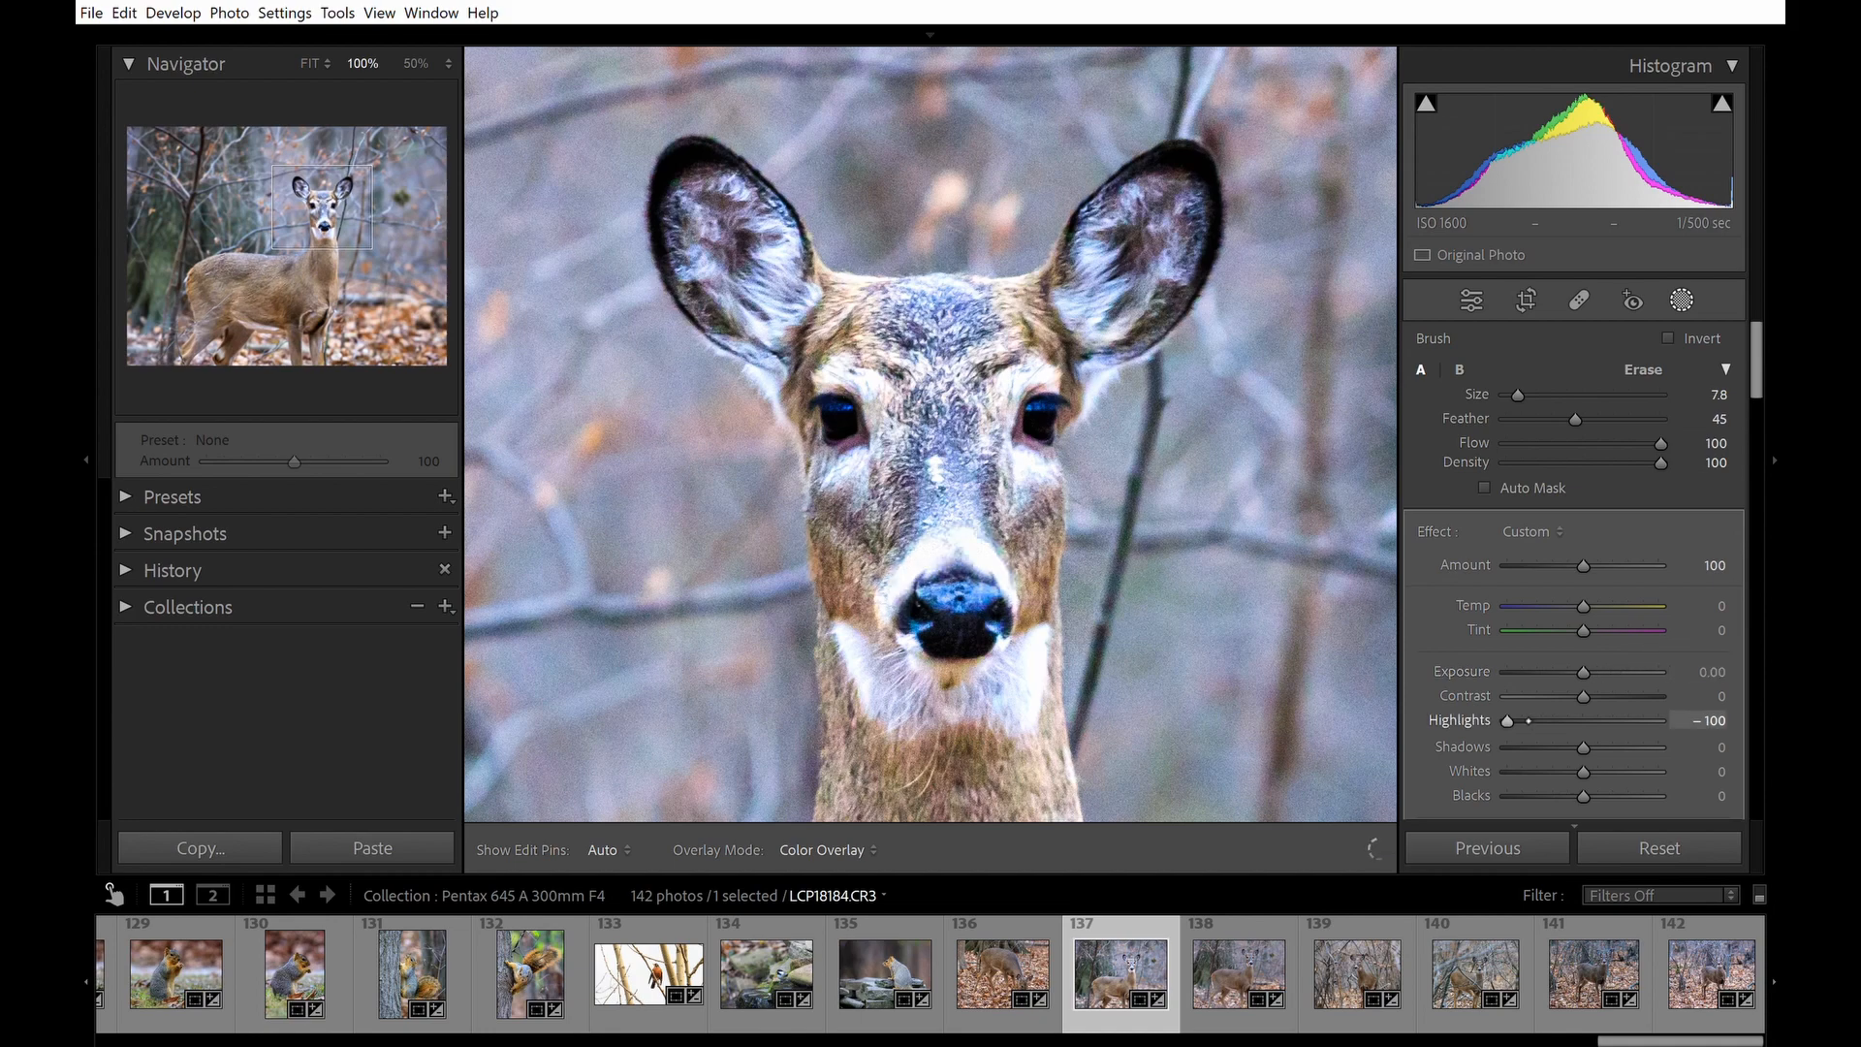
Reapply -100 Highlights and set Whites to -38 on the brush mask.
double_click(1507, 721)
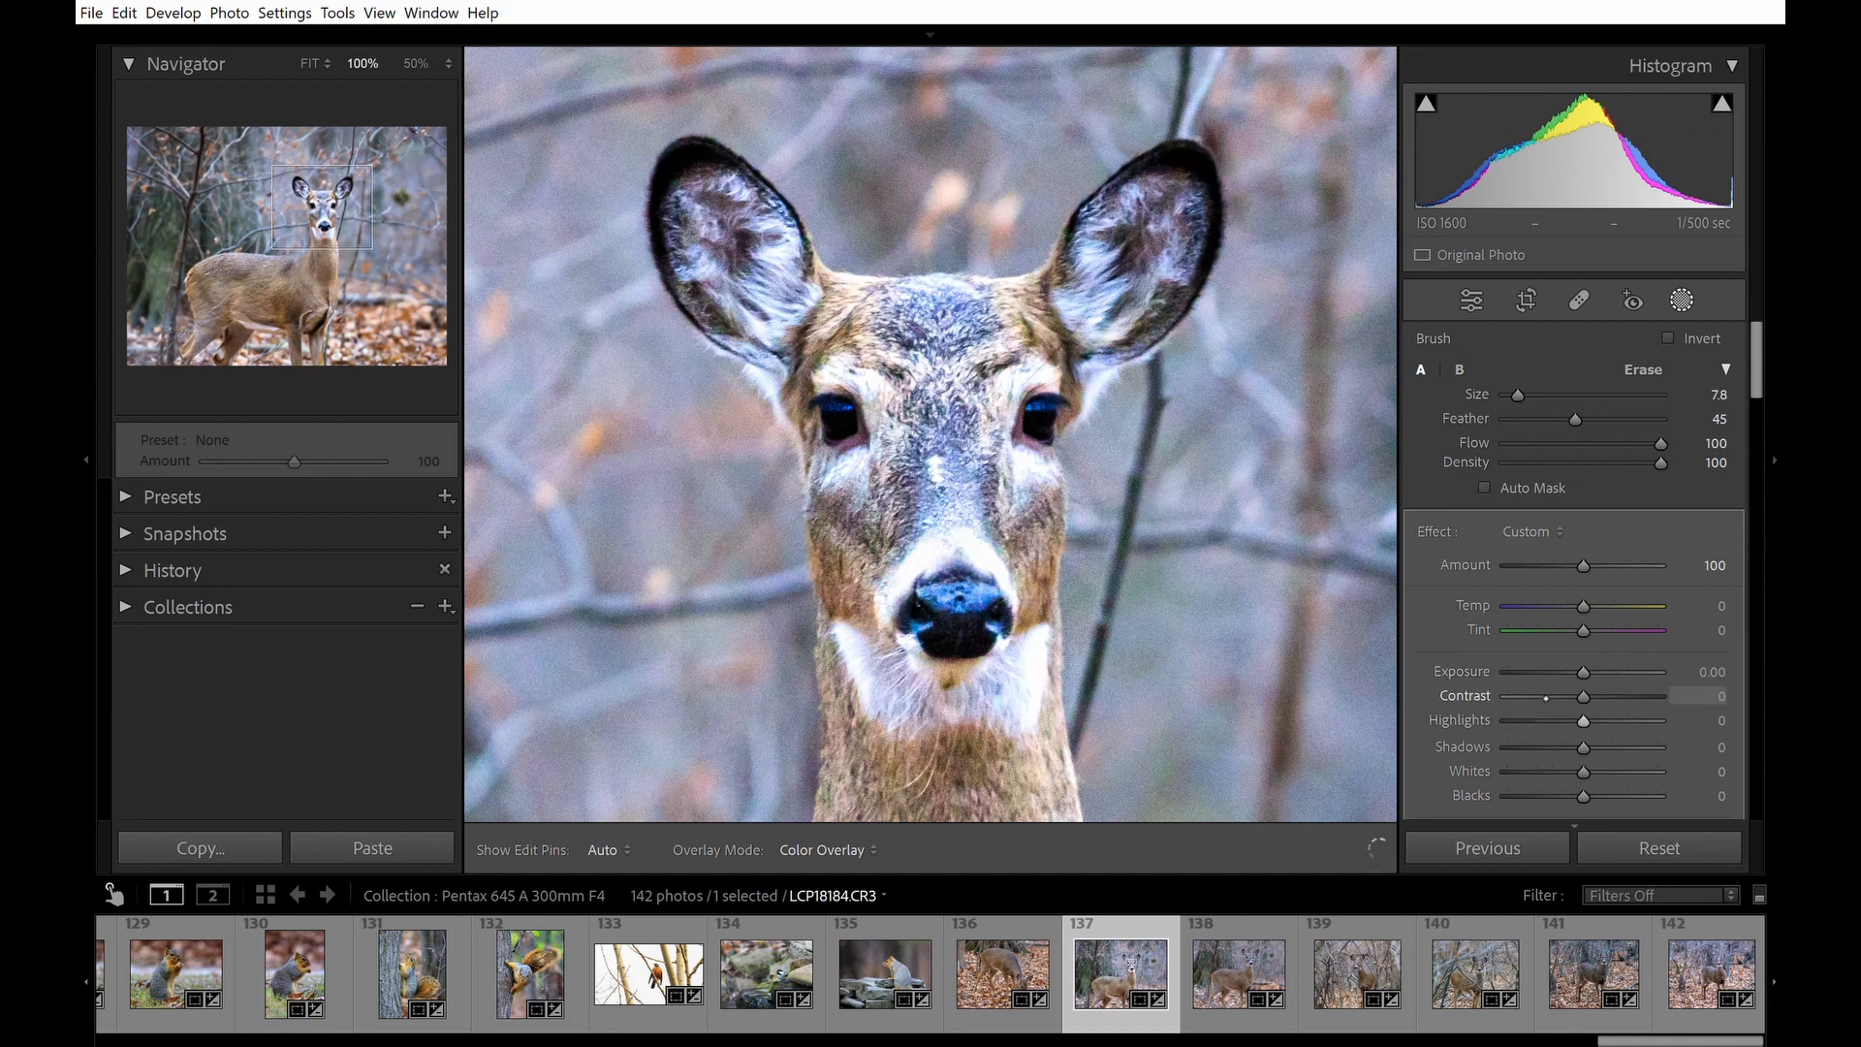
left_click_drag(1583, 720, 1508, 720)
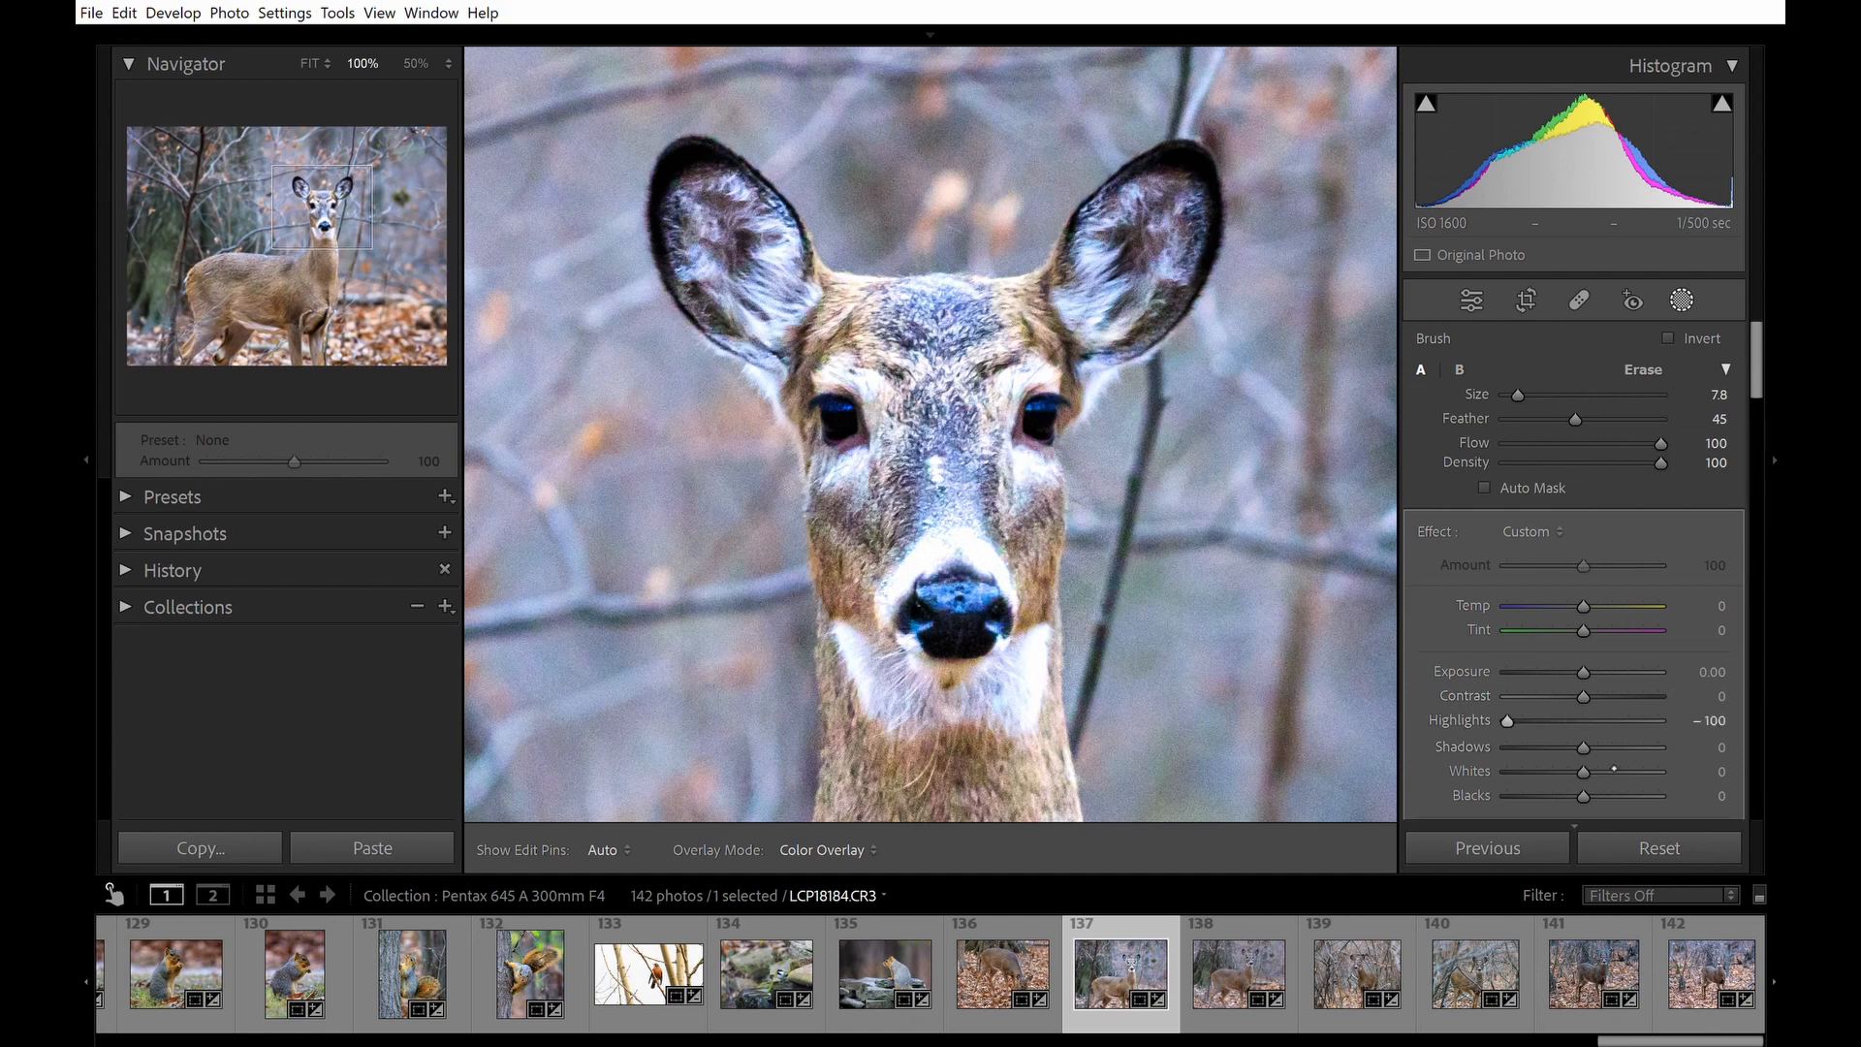
left_click_drag(1602, 773, 1576, 772)
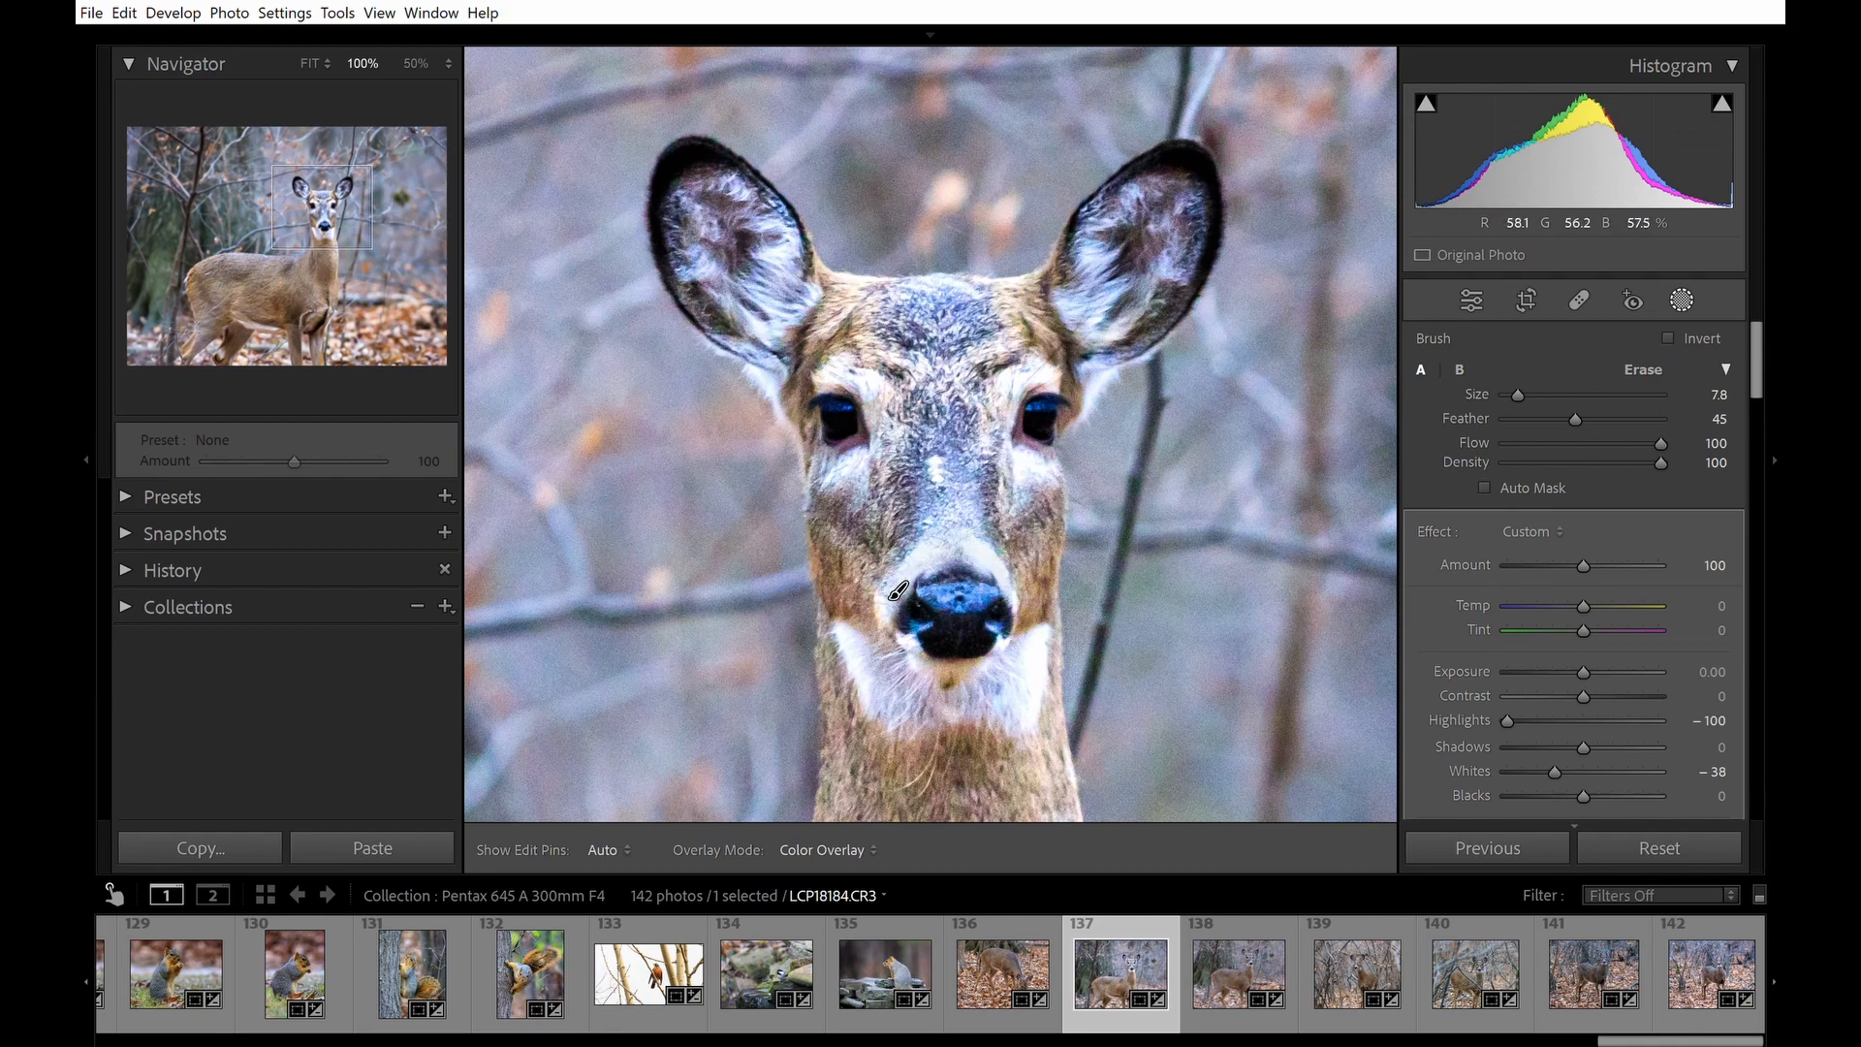
Deselect the brush mask and set a new brush's Saturation to -52.
scroll(1777, 383, "down", 5)
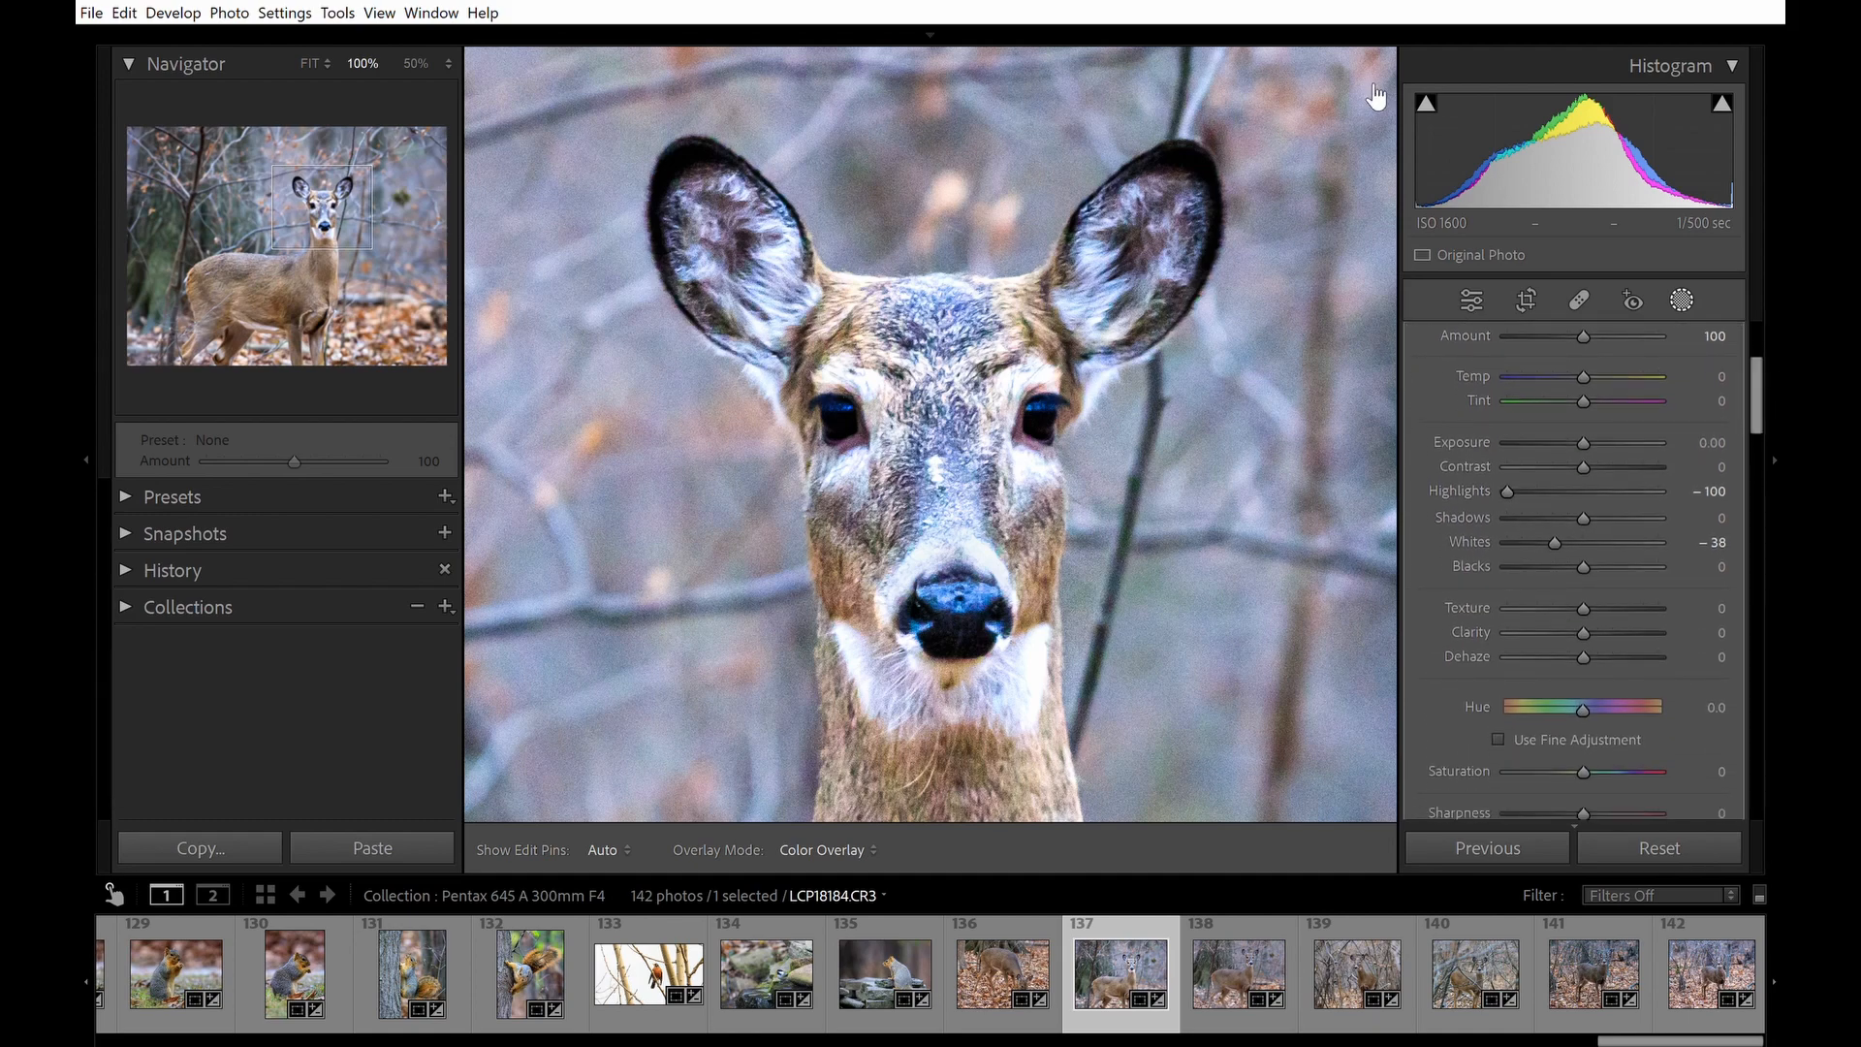
key("Escape")
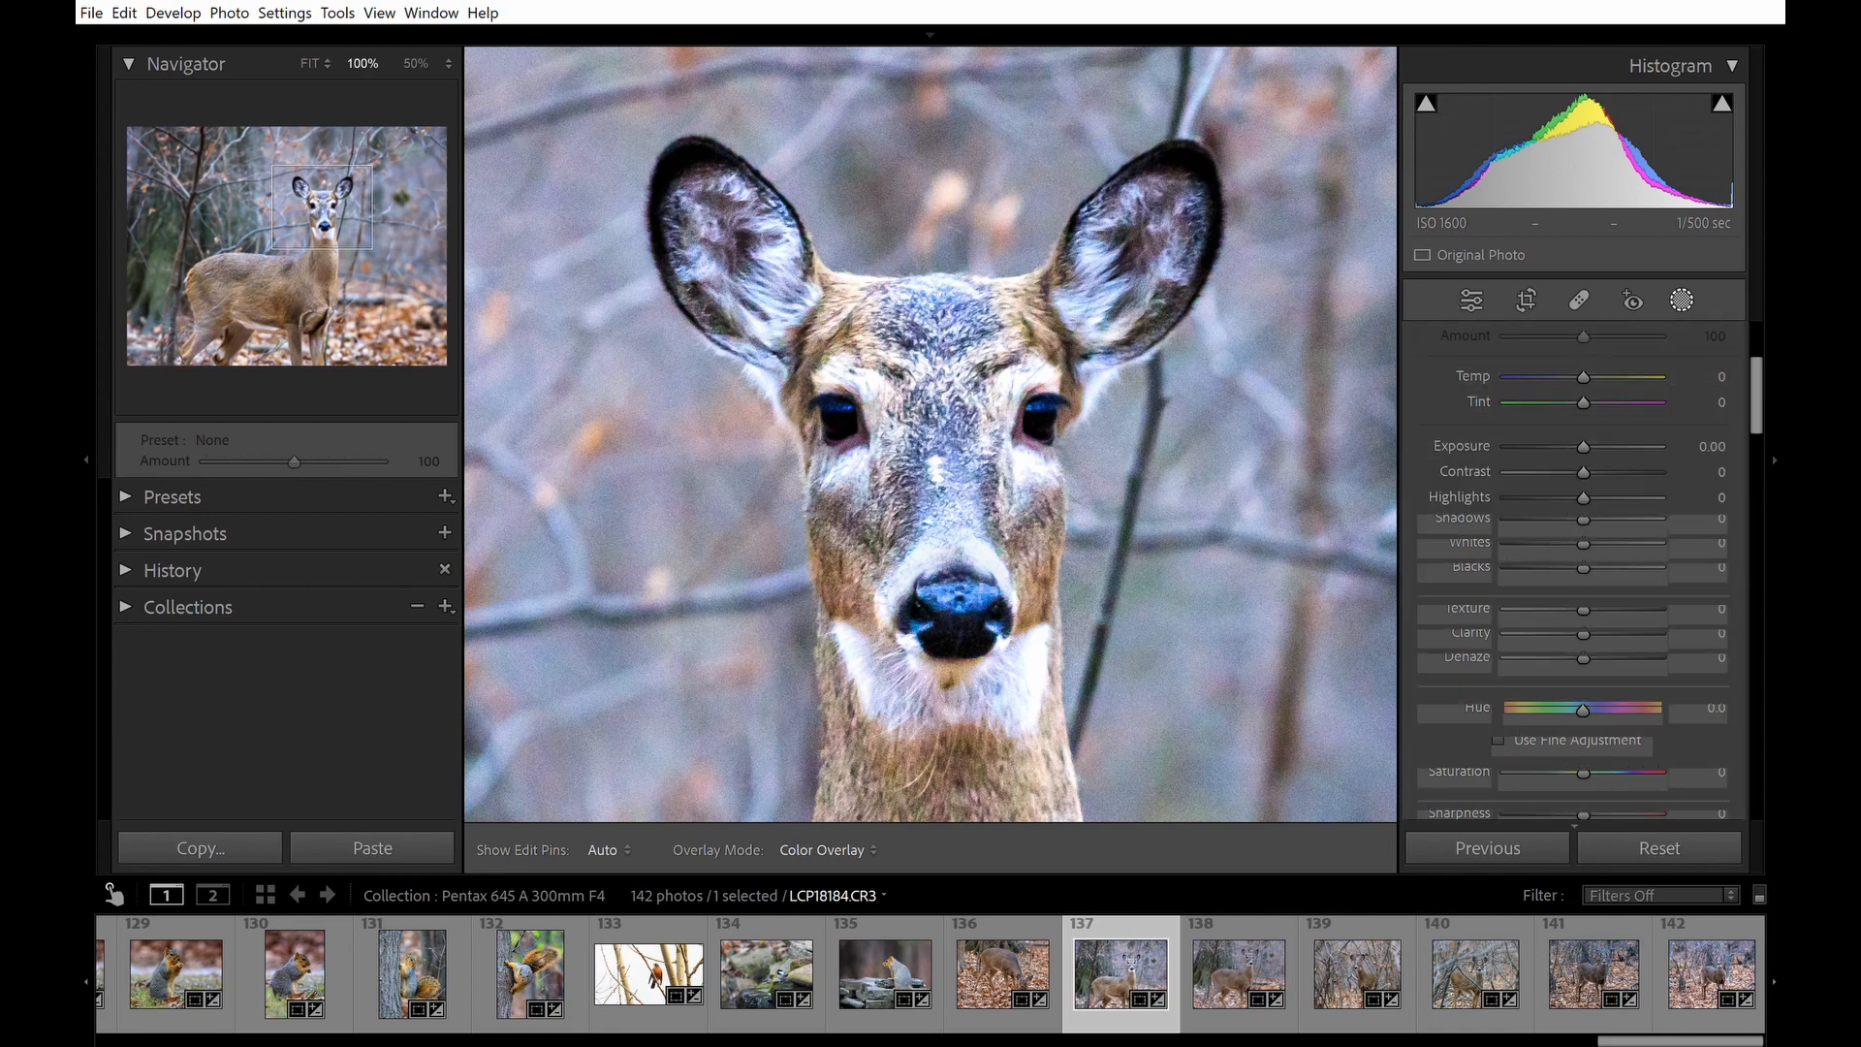
scroll(1702, 543, "down", 3)
scroll(1701, 543, "up", 3)
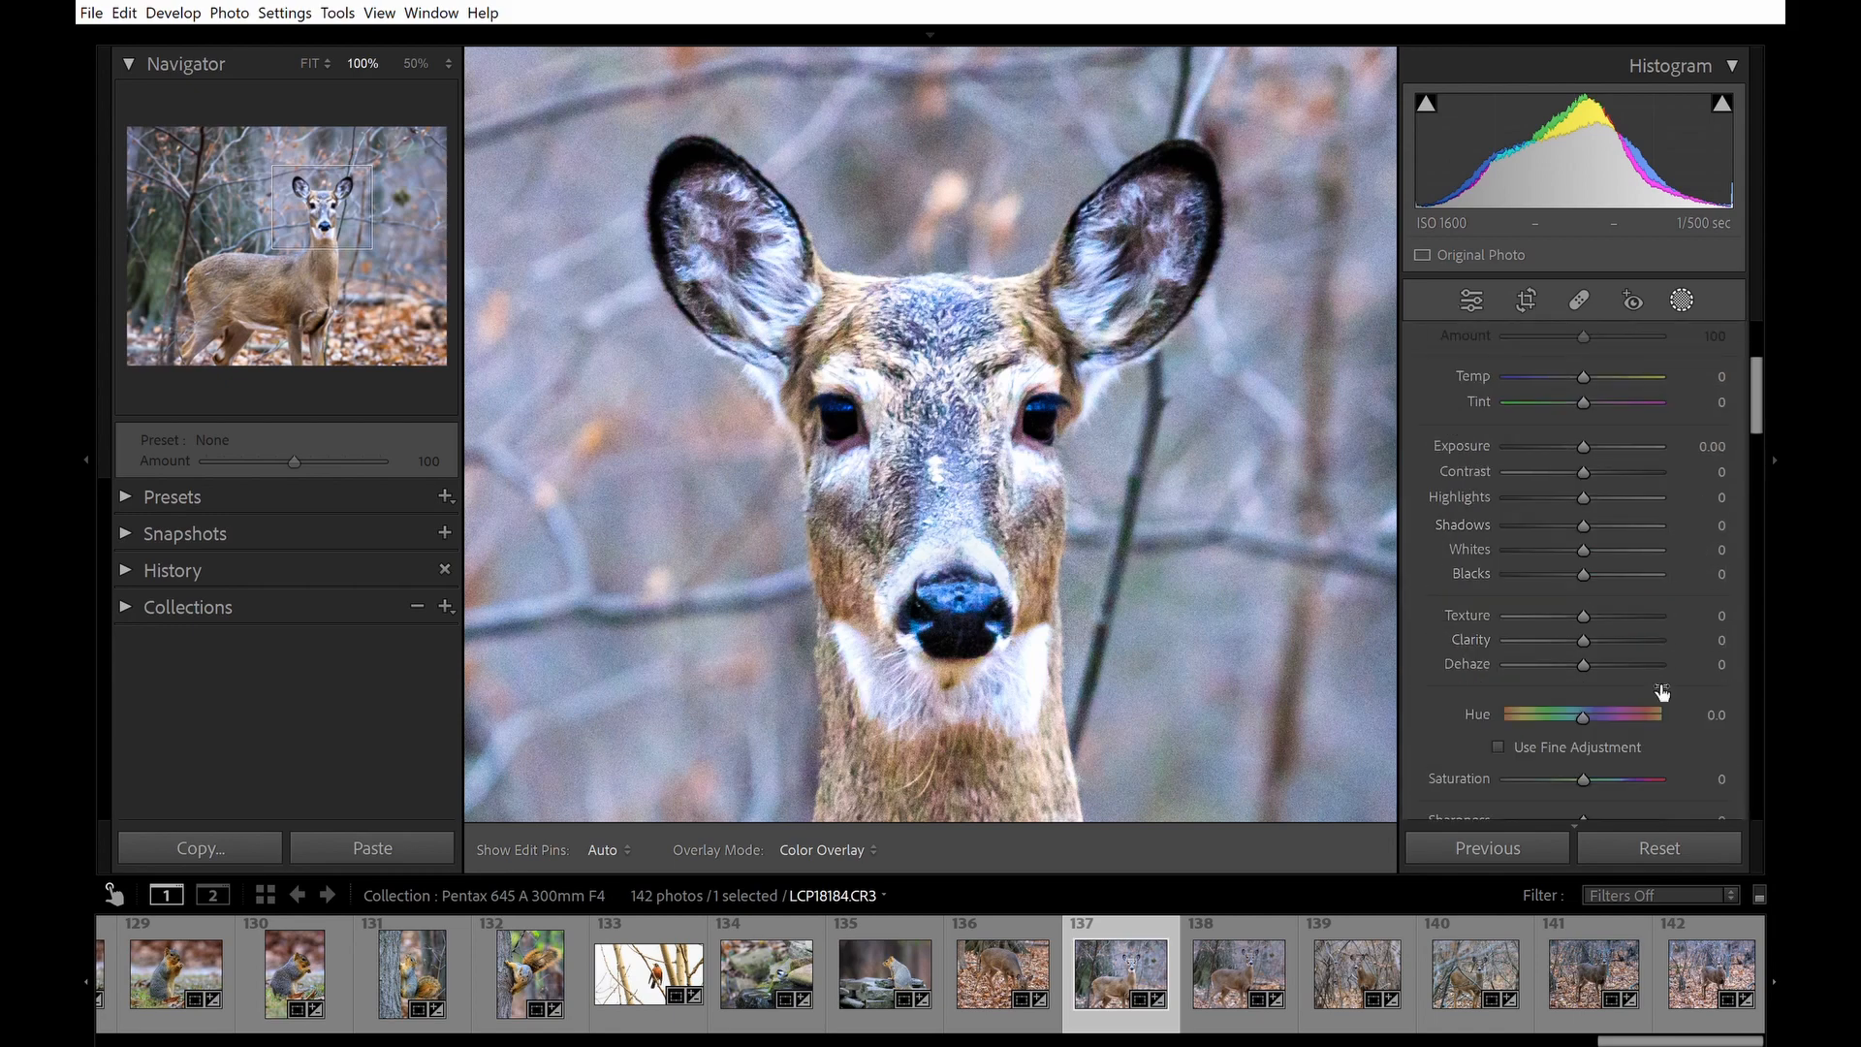
scroll(1780, 406, "down", 3)
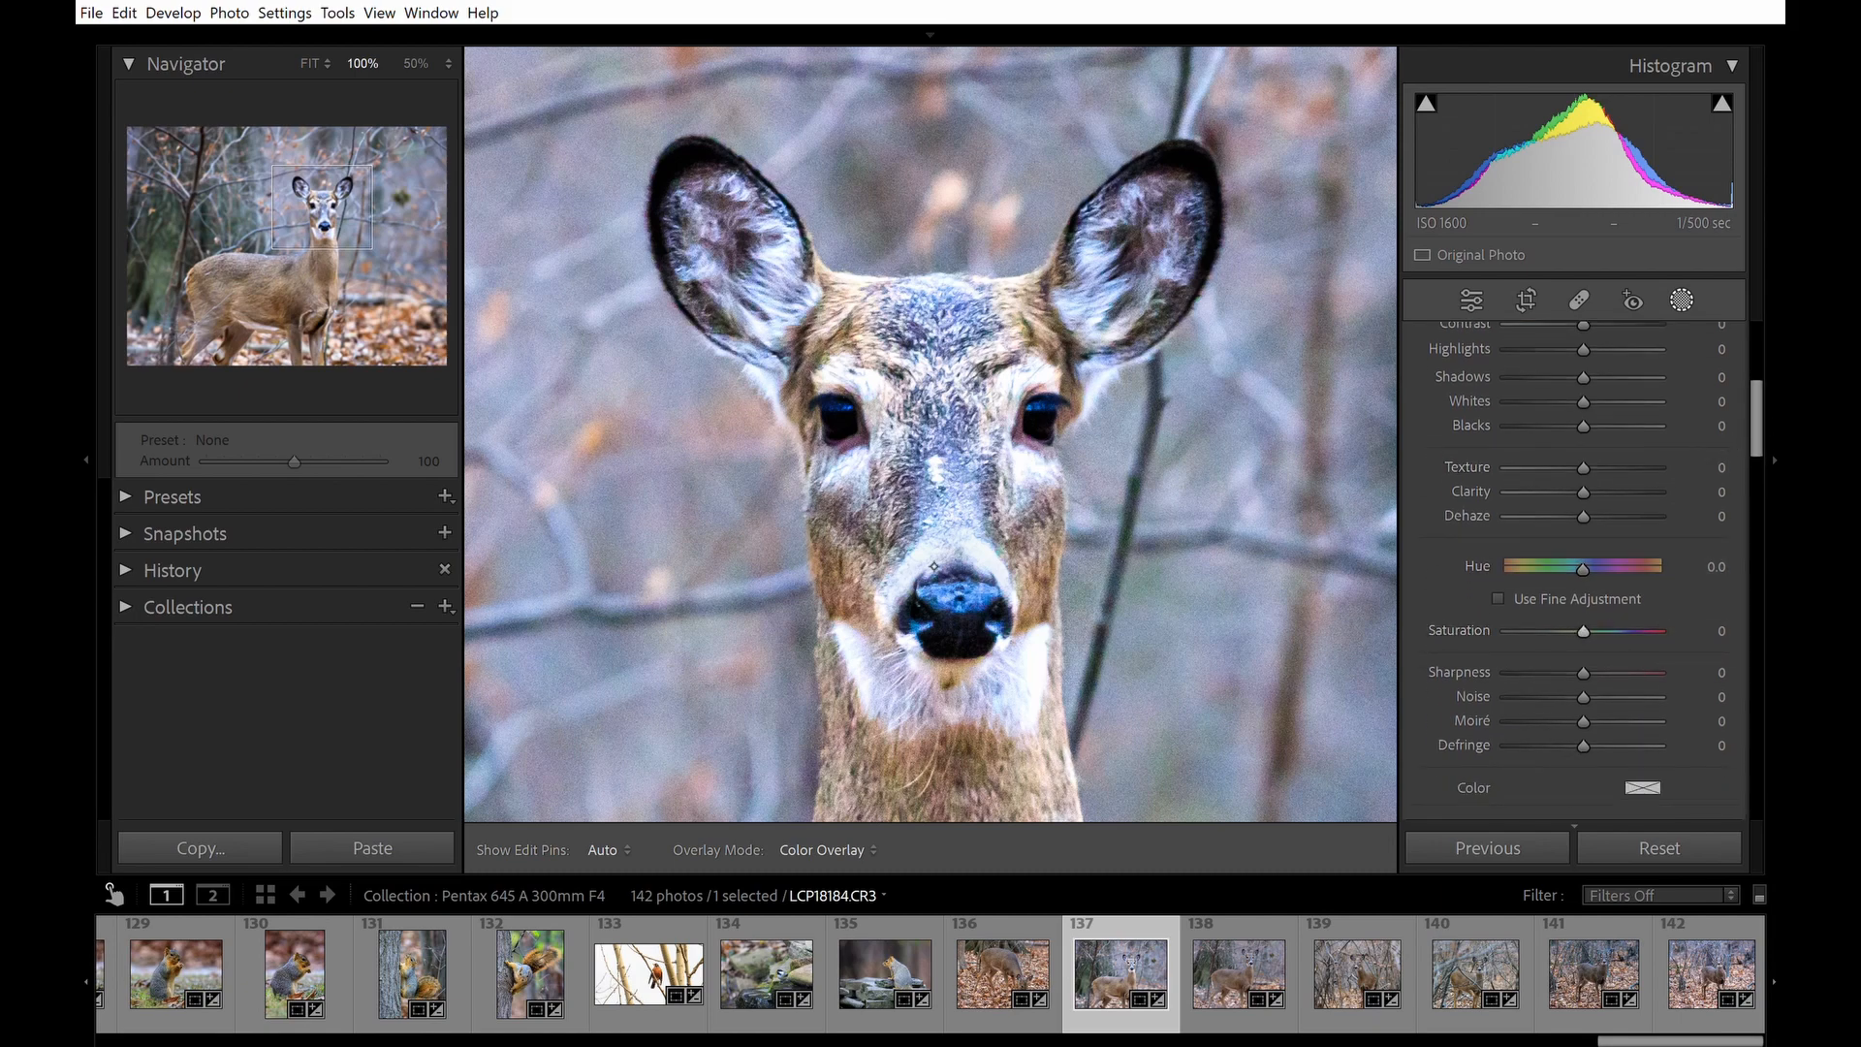
left_click(1532, 631)
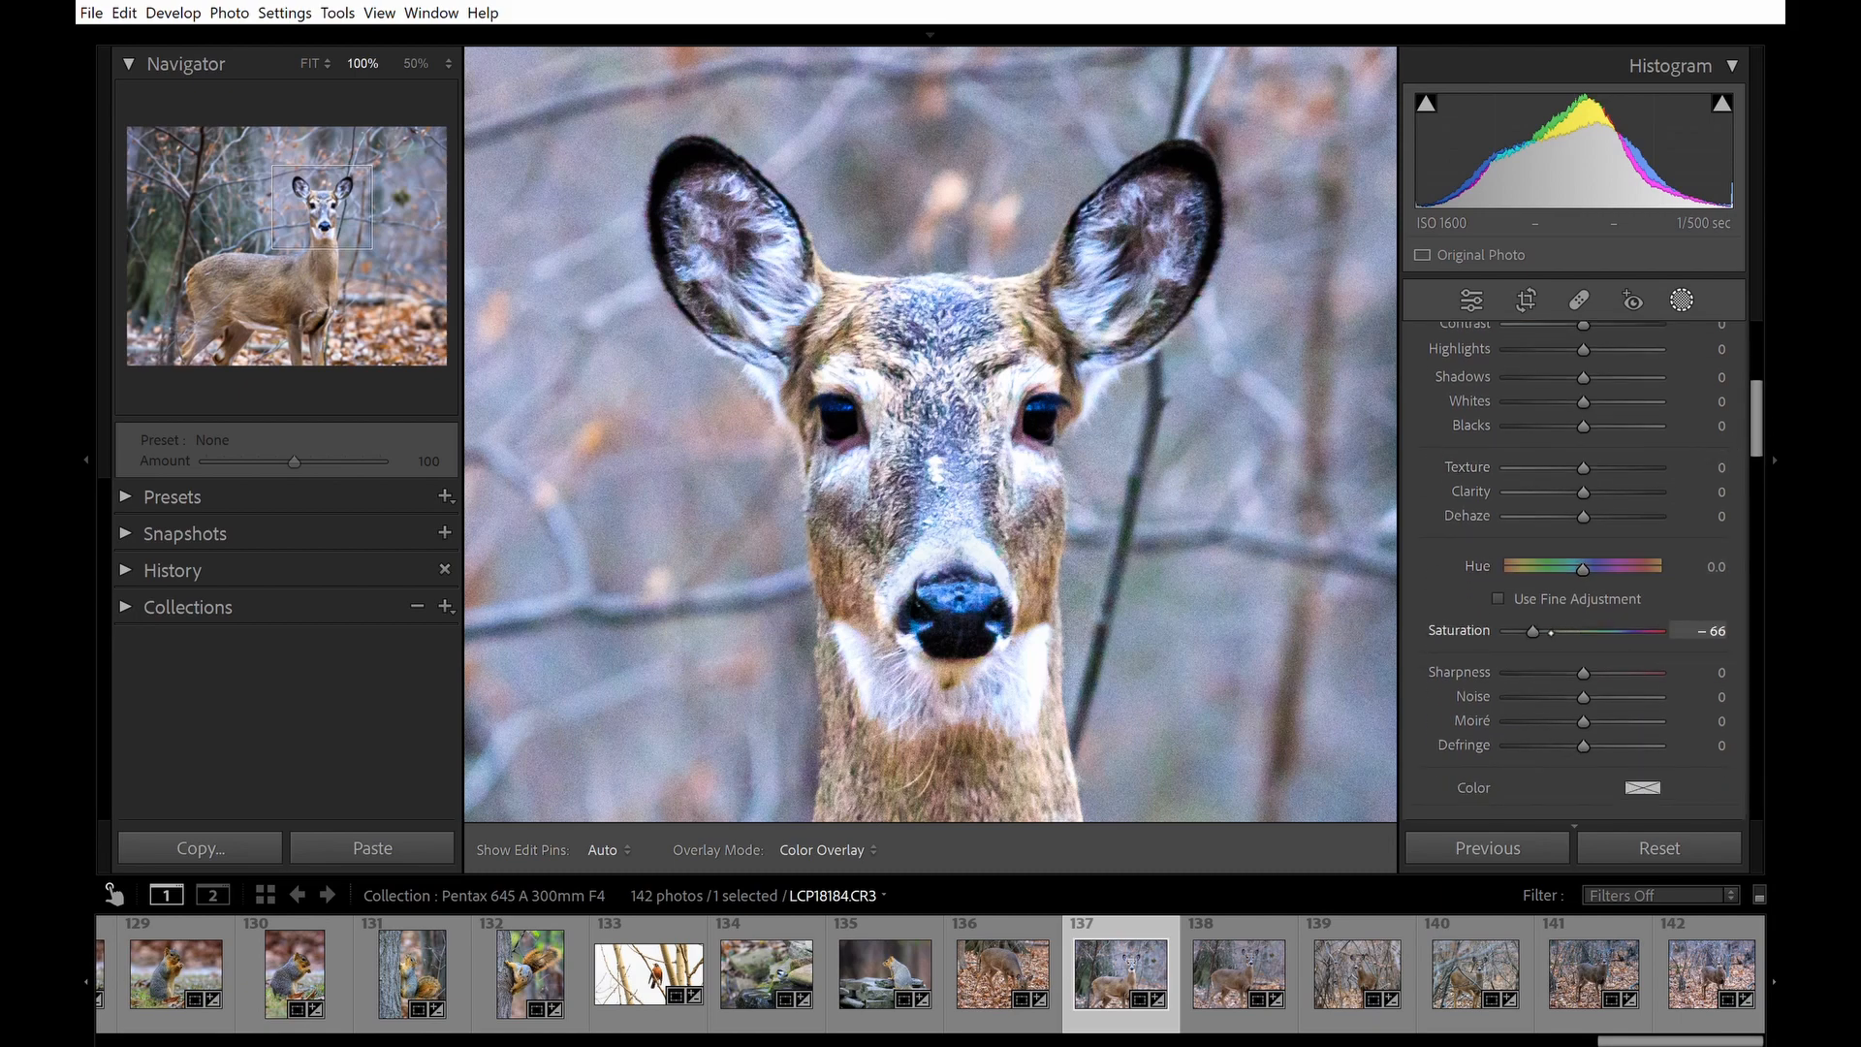
left_click(1544, 632)
Reduce the brush size to 4.8 and paint a short stroke on the fur just above the right side of the nose.
scroll(955, 703, "up", 5)
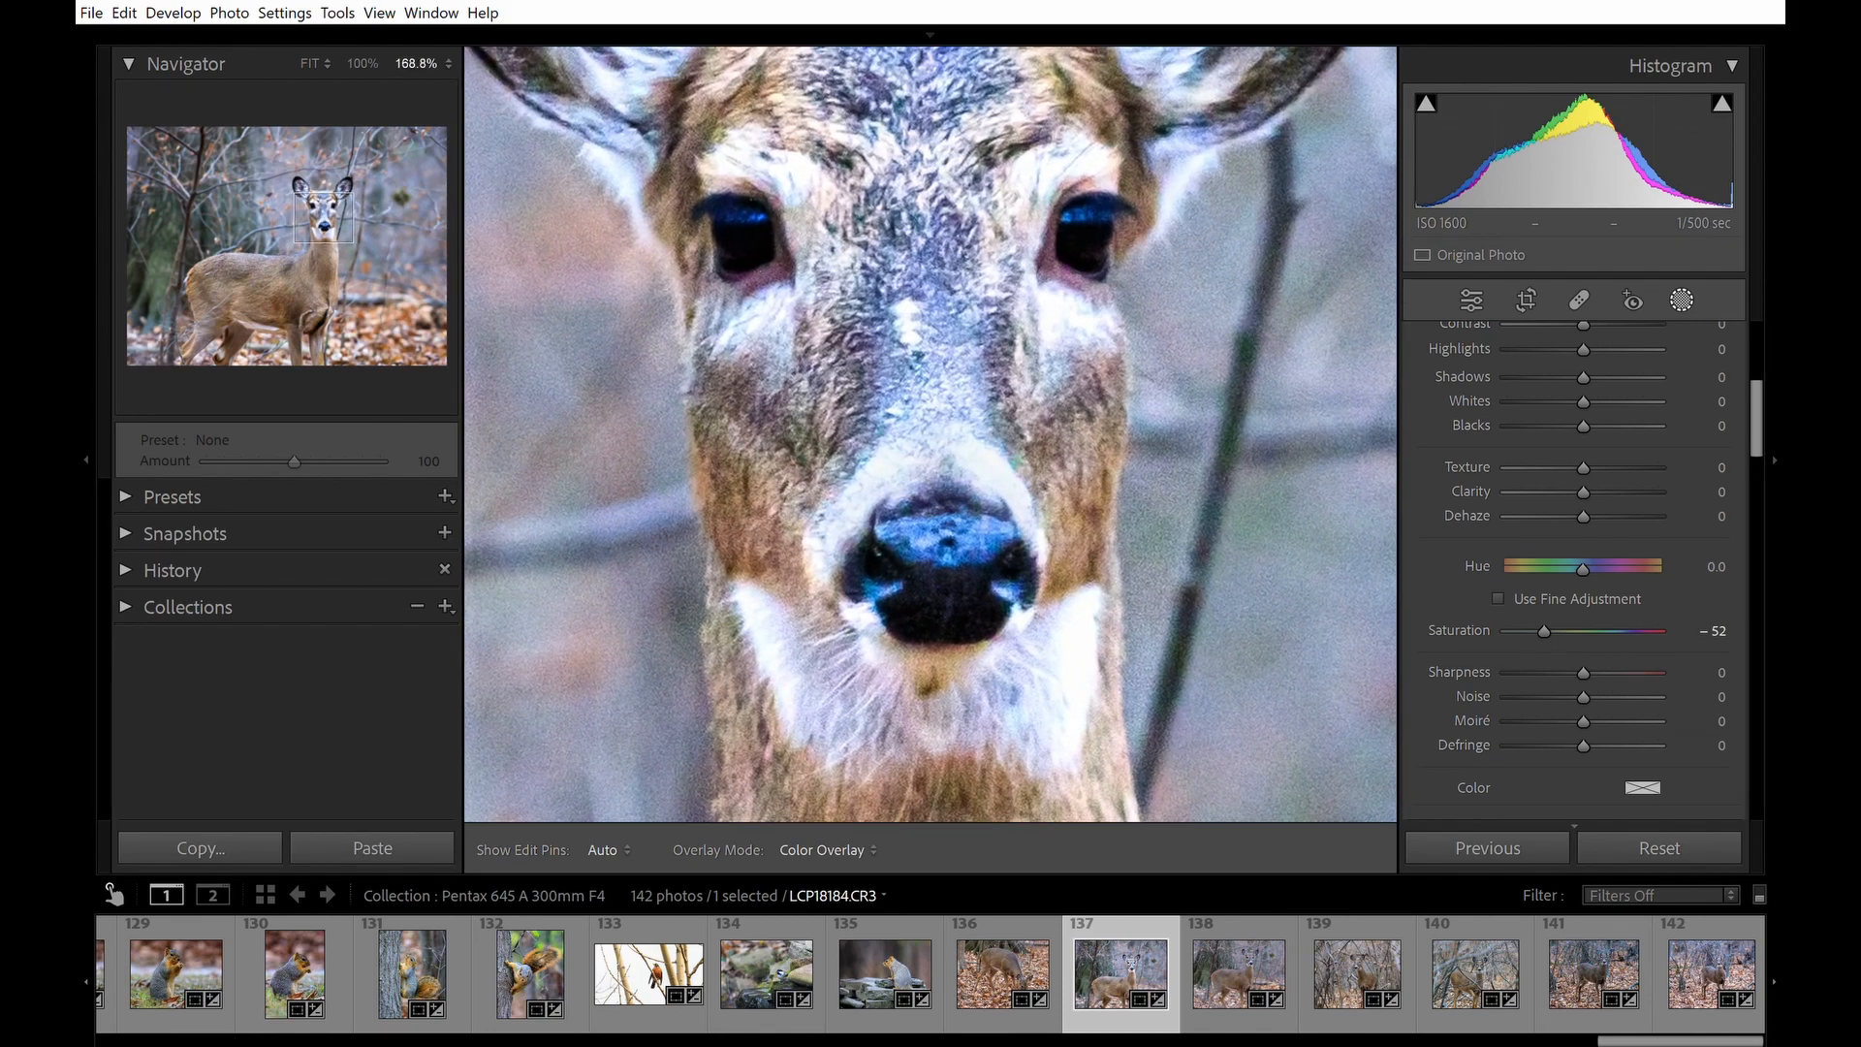
scroll(956, 703, "up", 2)
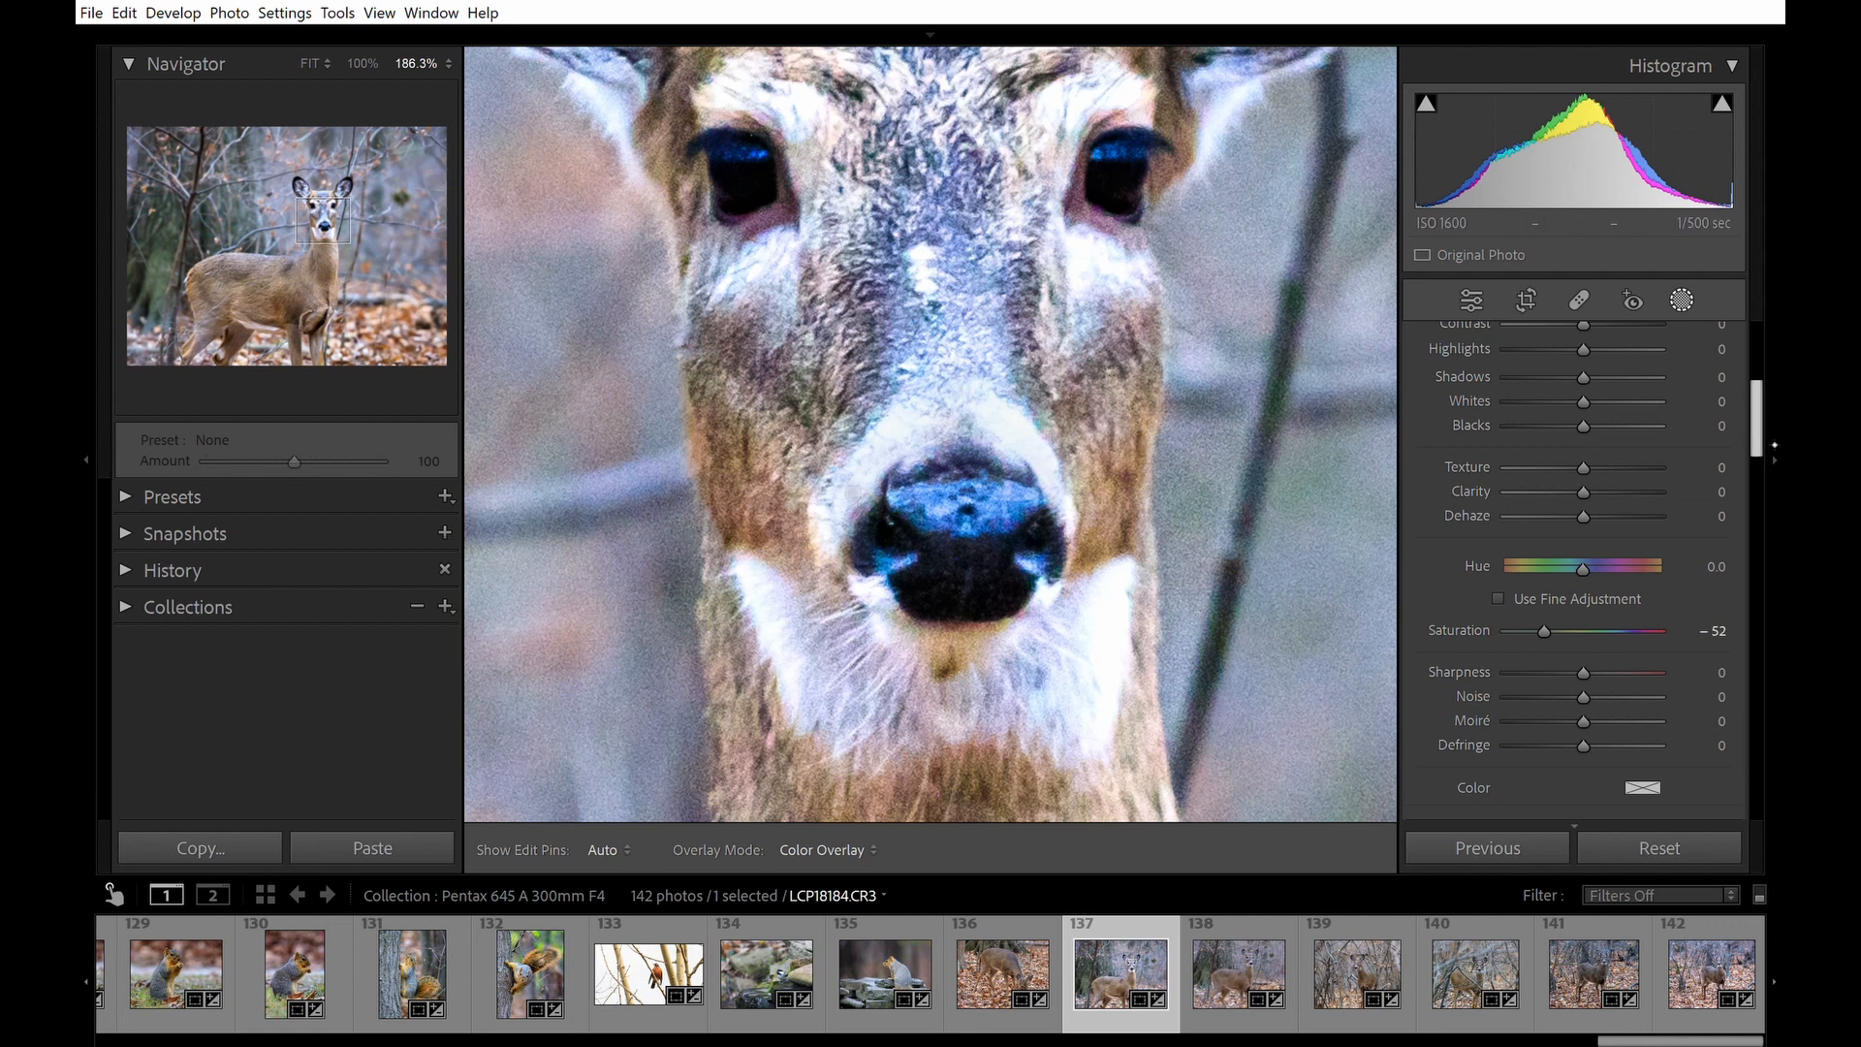
scroll(1655, 396, "up", 6)
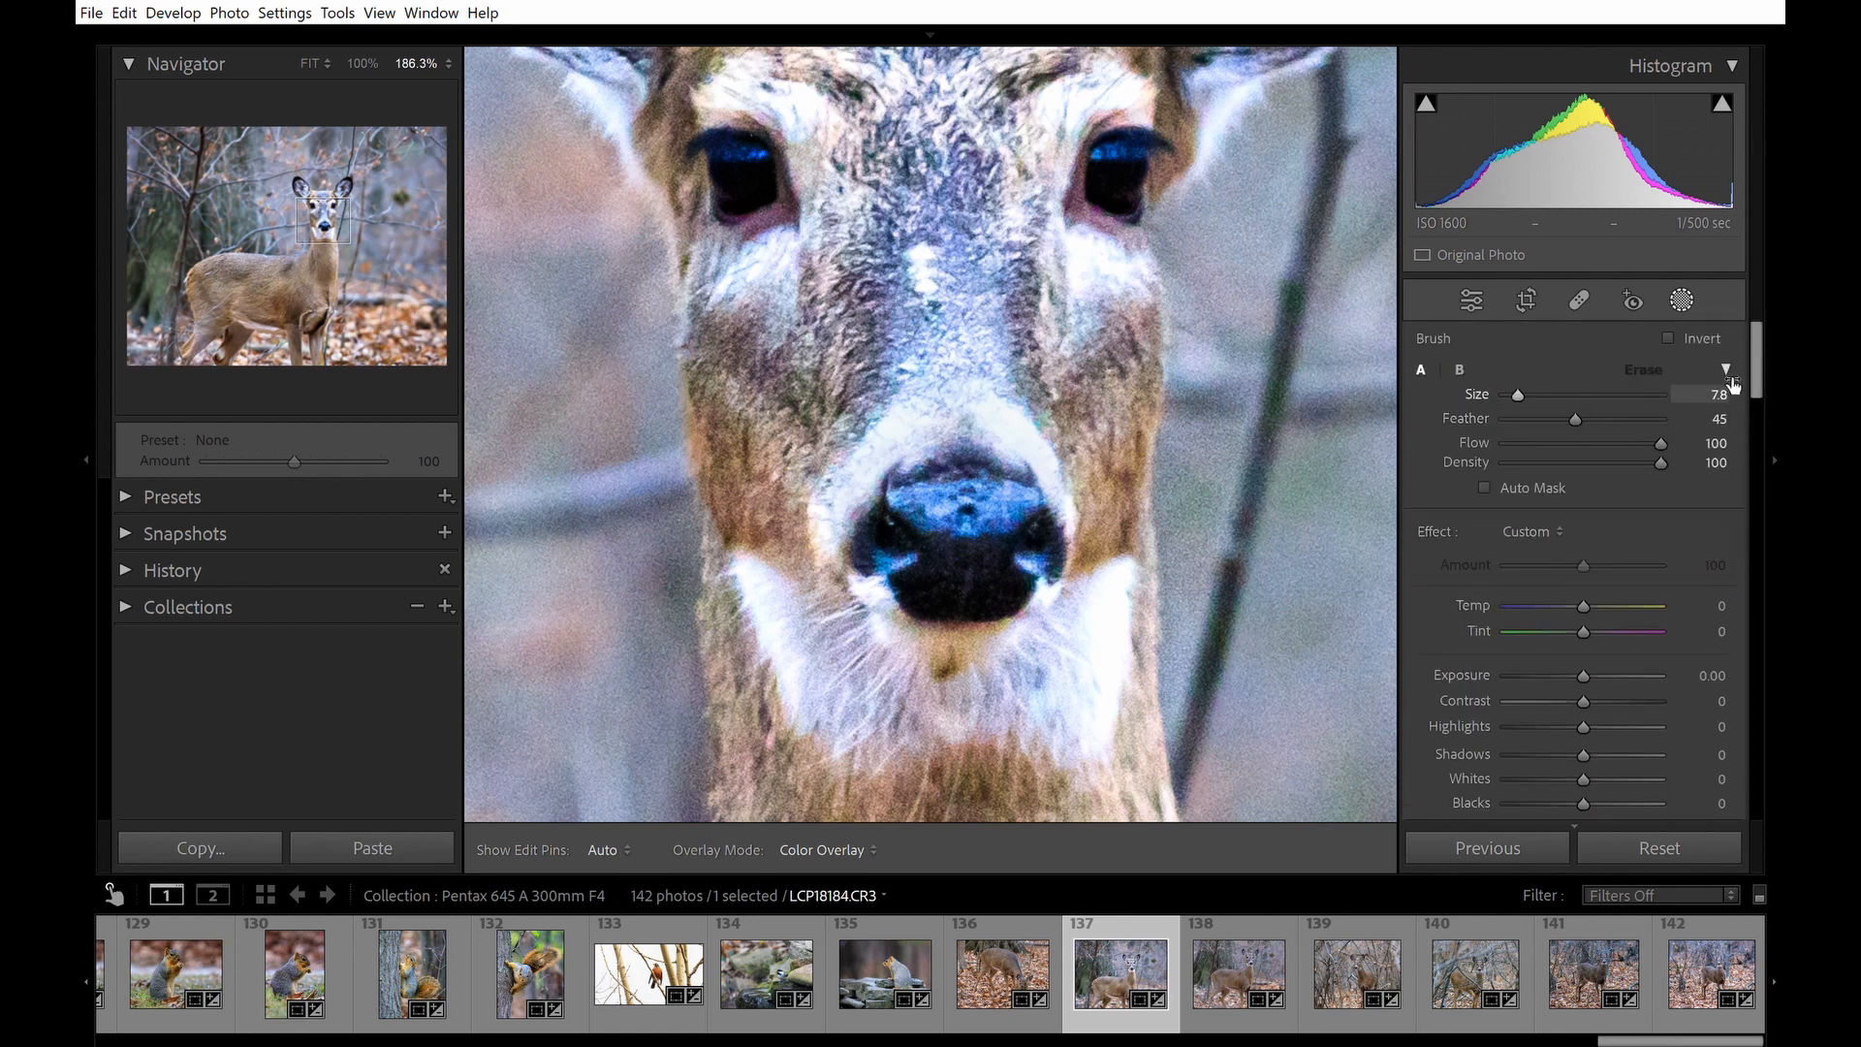
left_click_drag(1733, 385, 1707, 385)
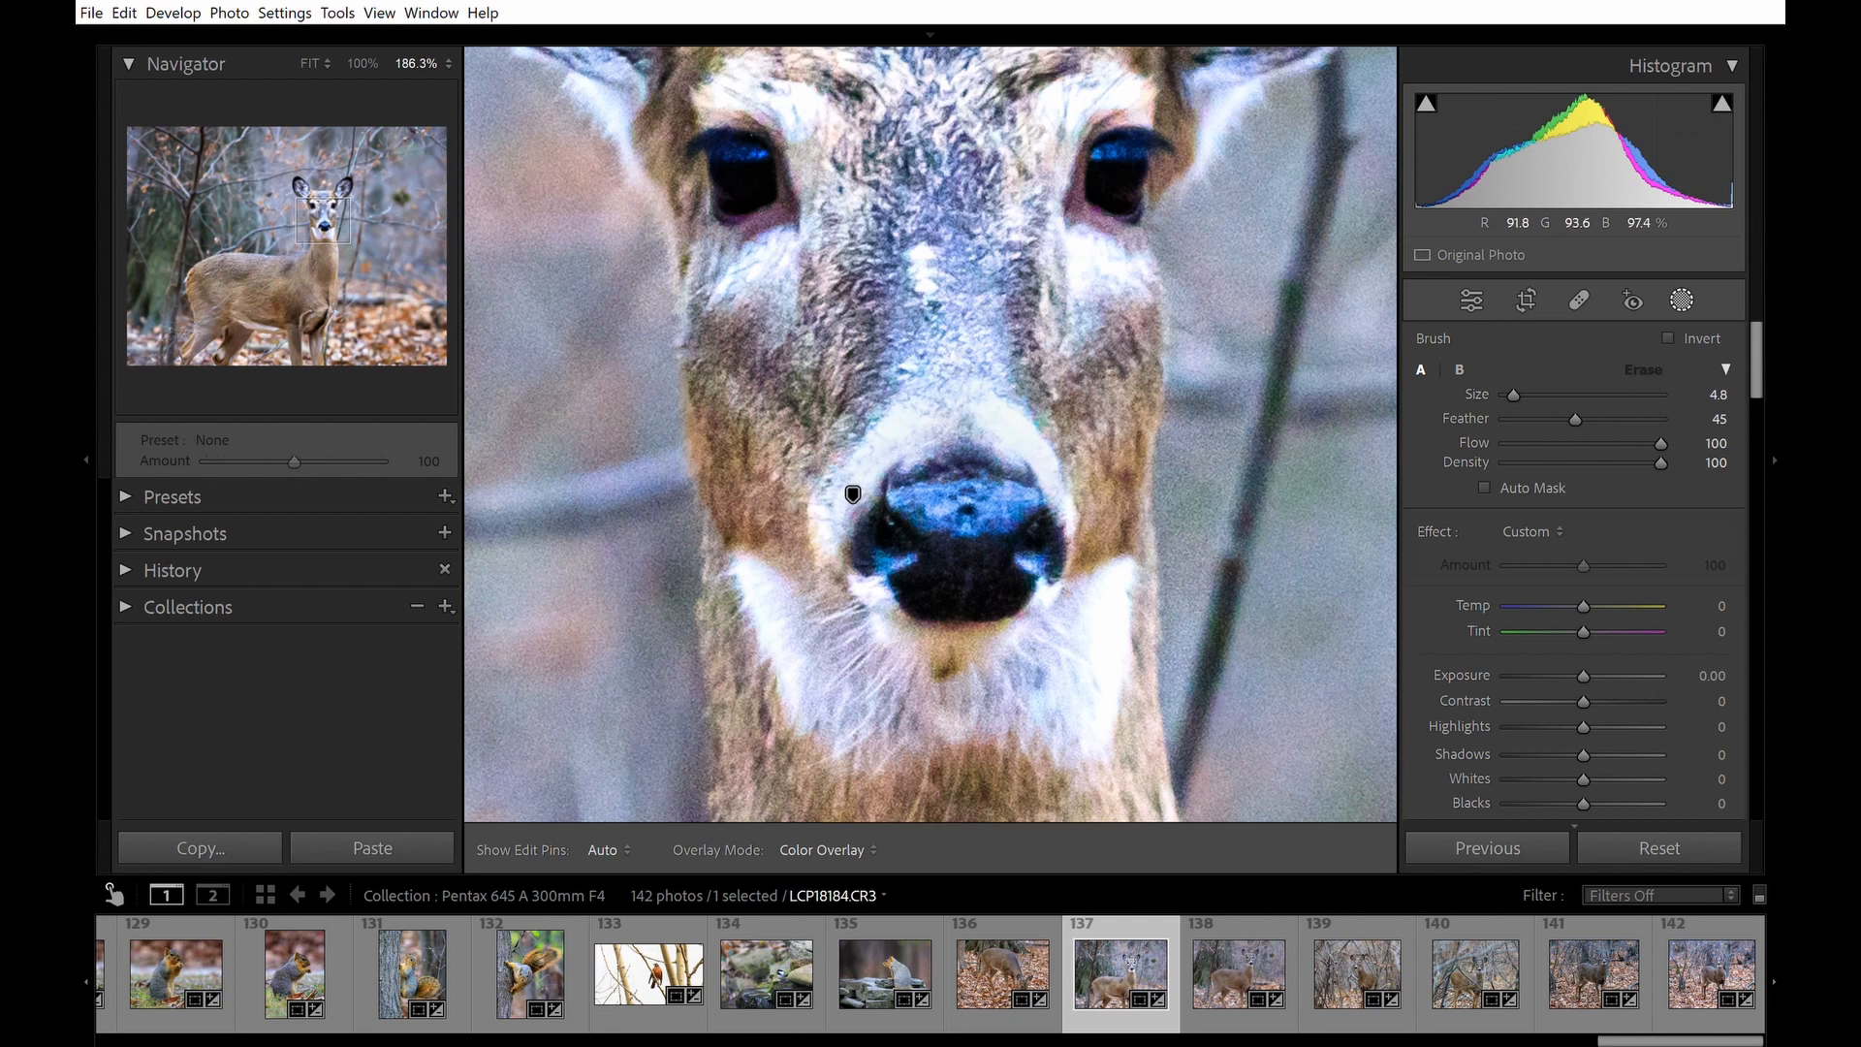
mouse_move(1757, 376)
left_mouse_down()
mouse_move(1775, 431)
mouse_move(1775, 405)
left_mouse_up()
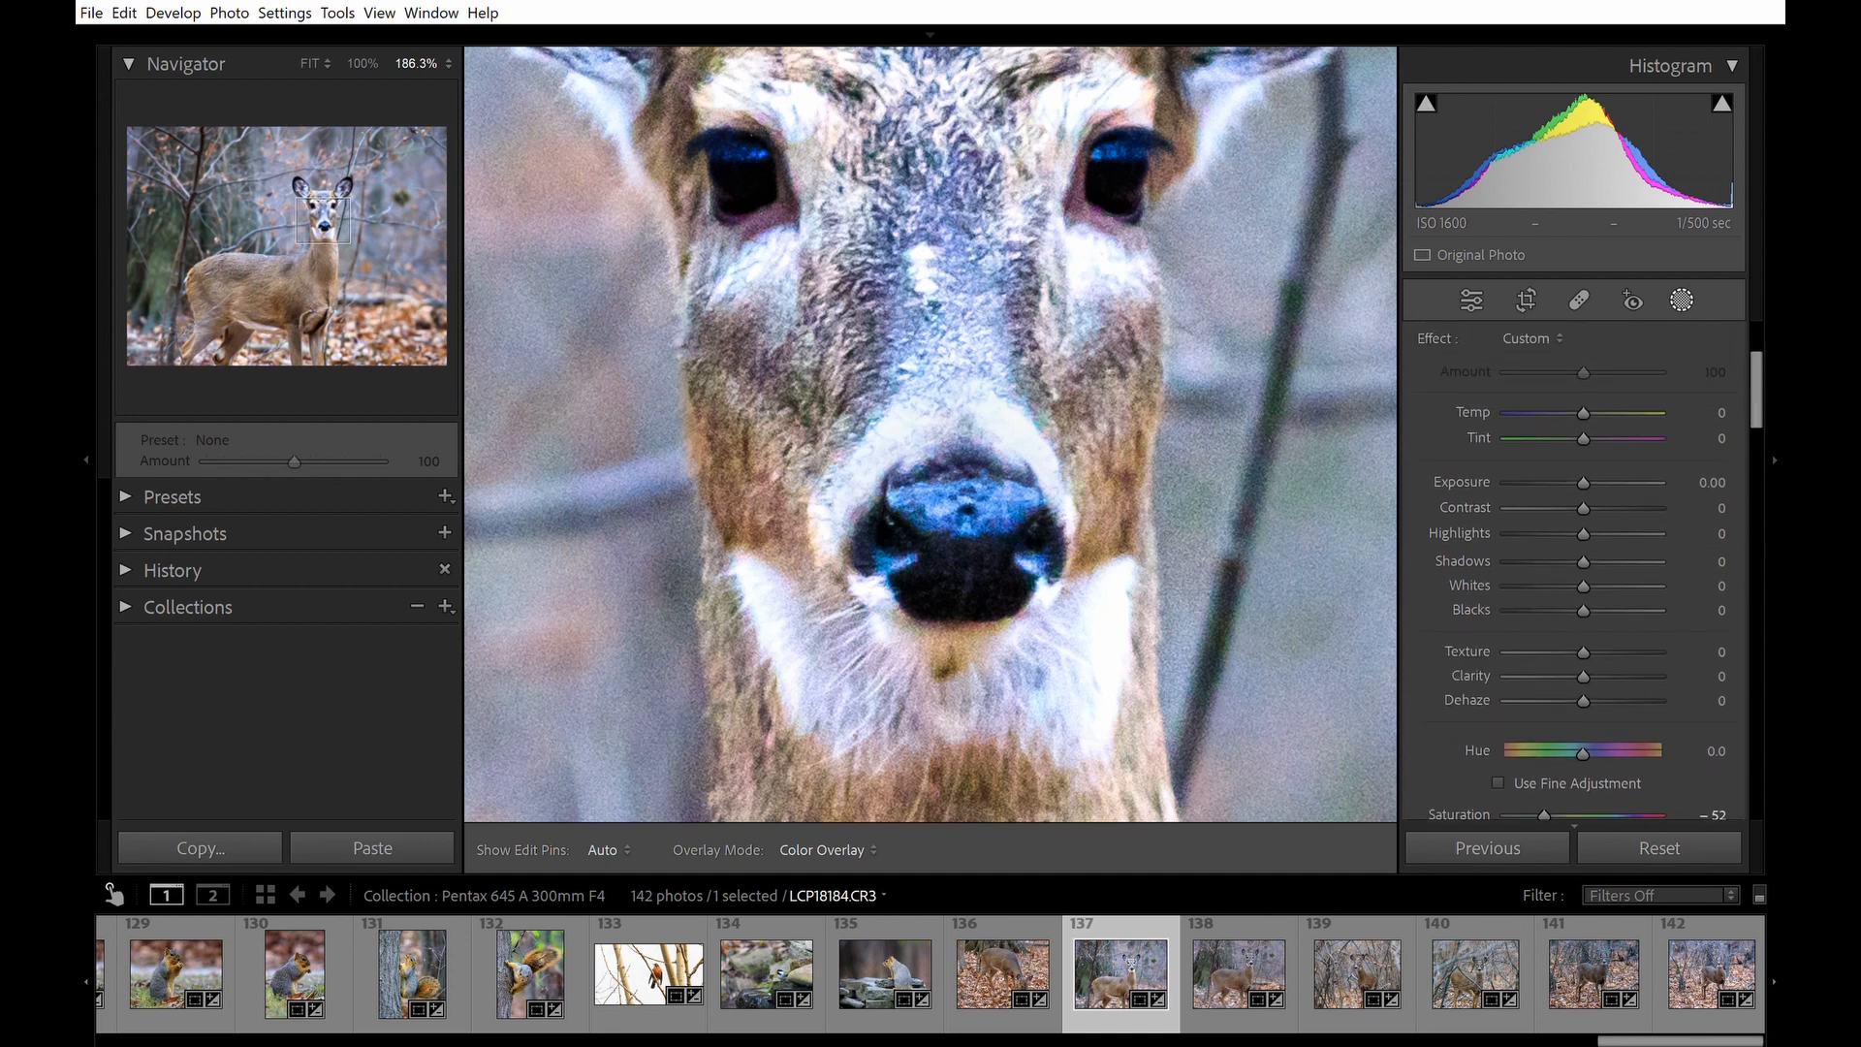
left_click_drag(1064, 422, 1037, 399)
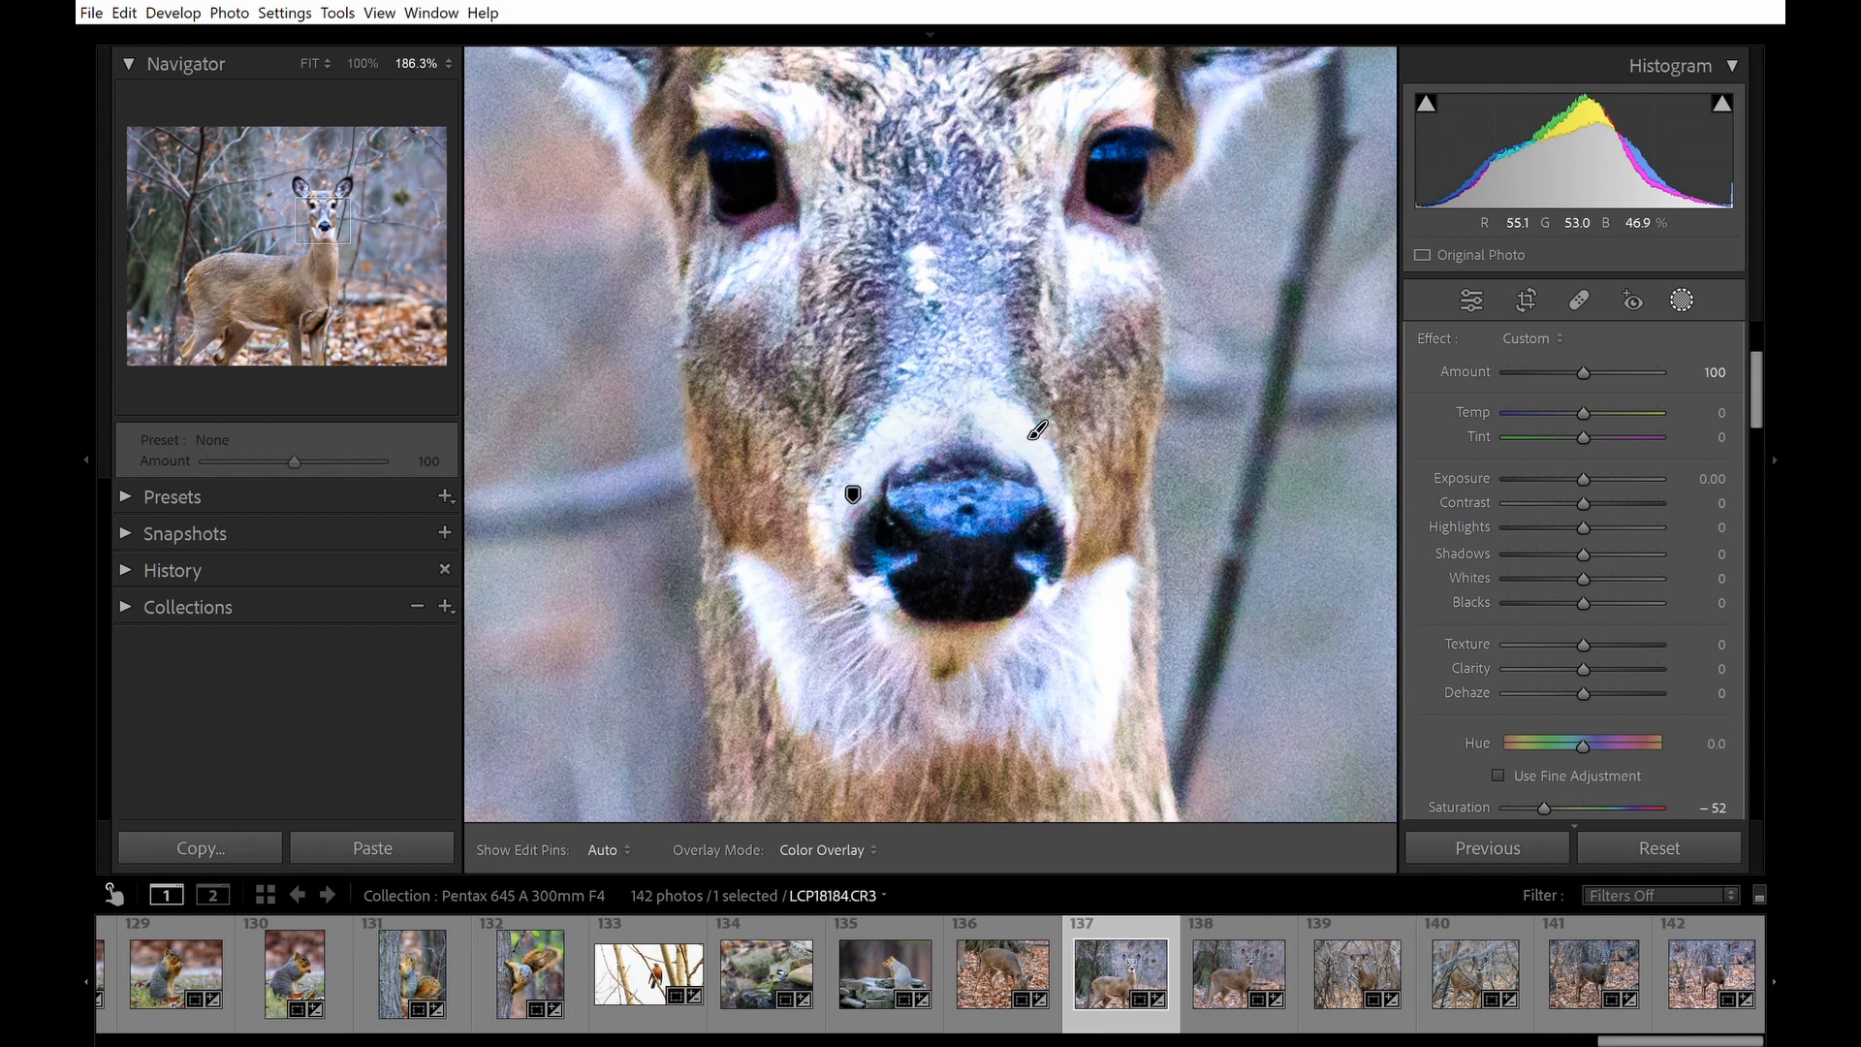
Set the new brush mask's Saturation to -100, toggle the mask pins to check it, and leave masking.
left_click_drag(1544, 808, 1506, 808)
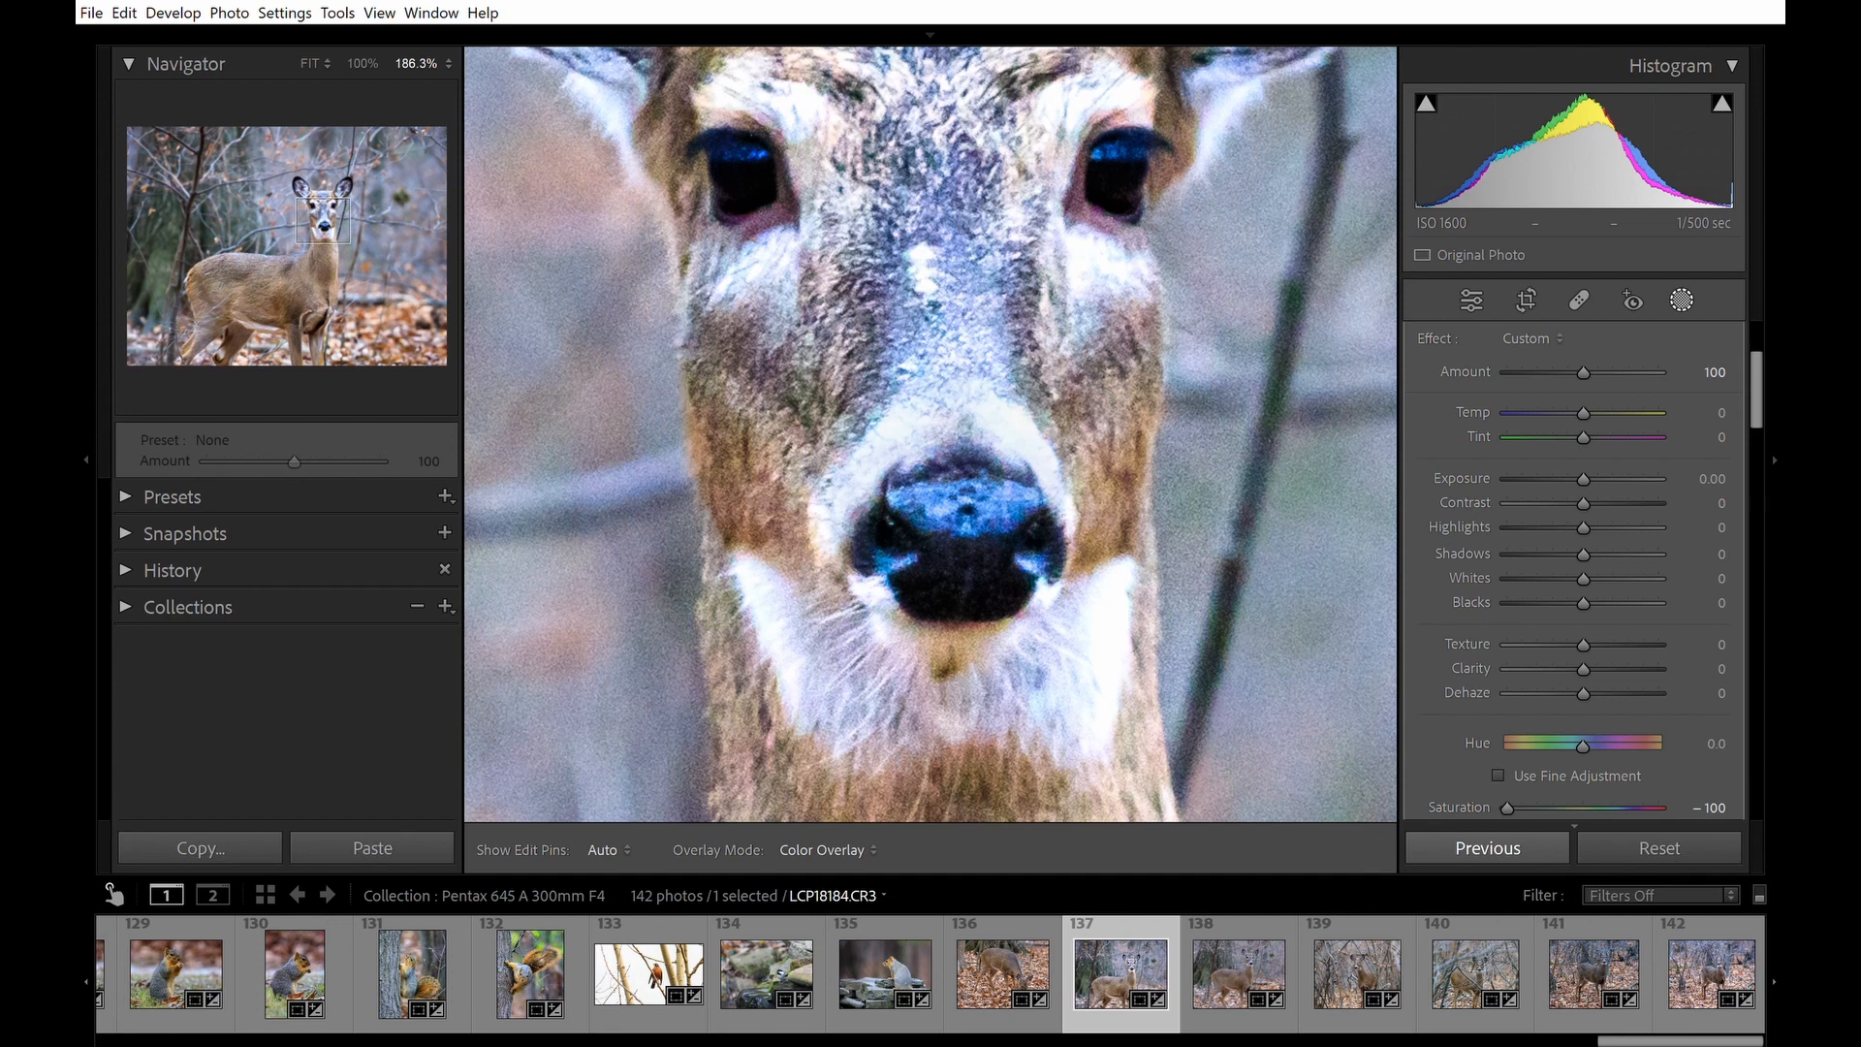
key("h")
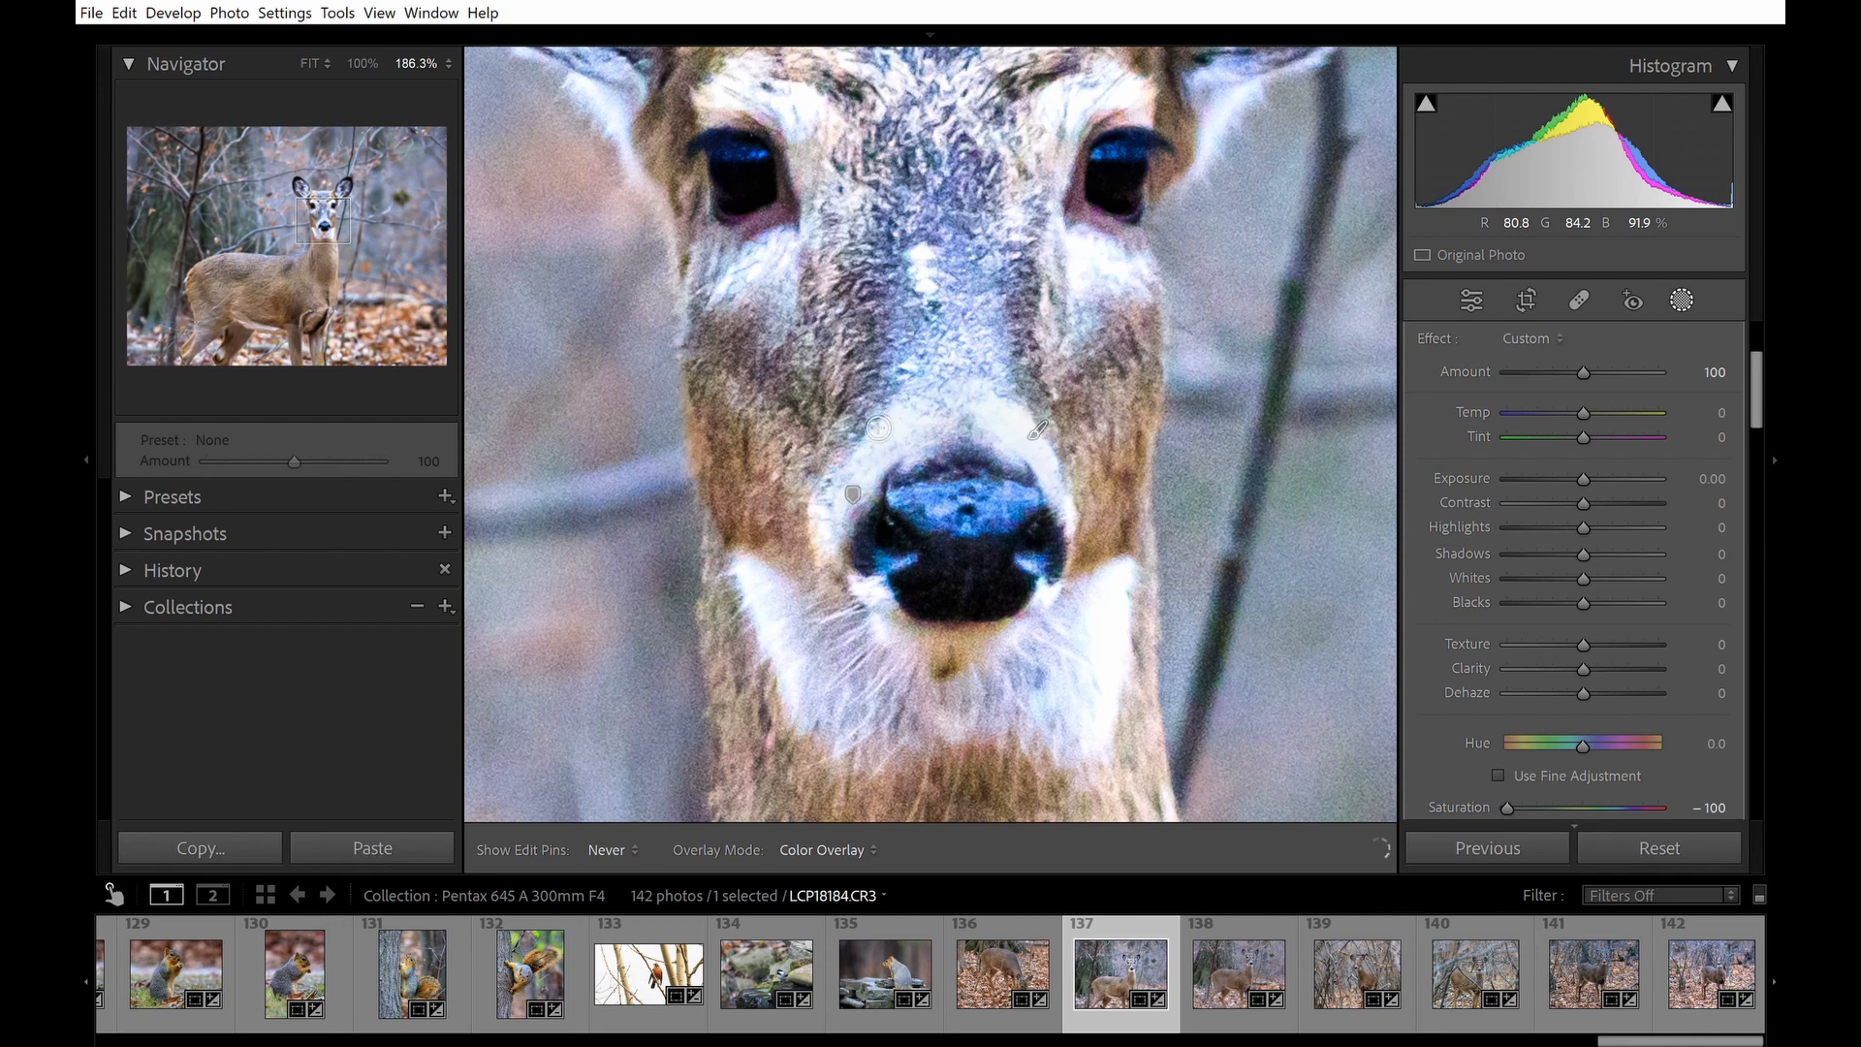
key("h")
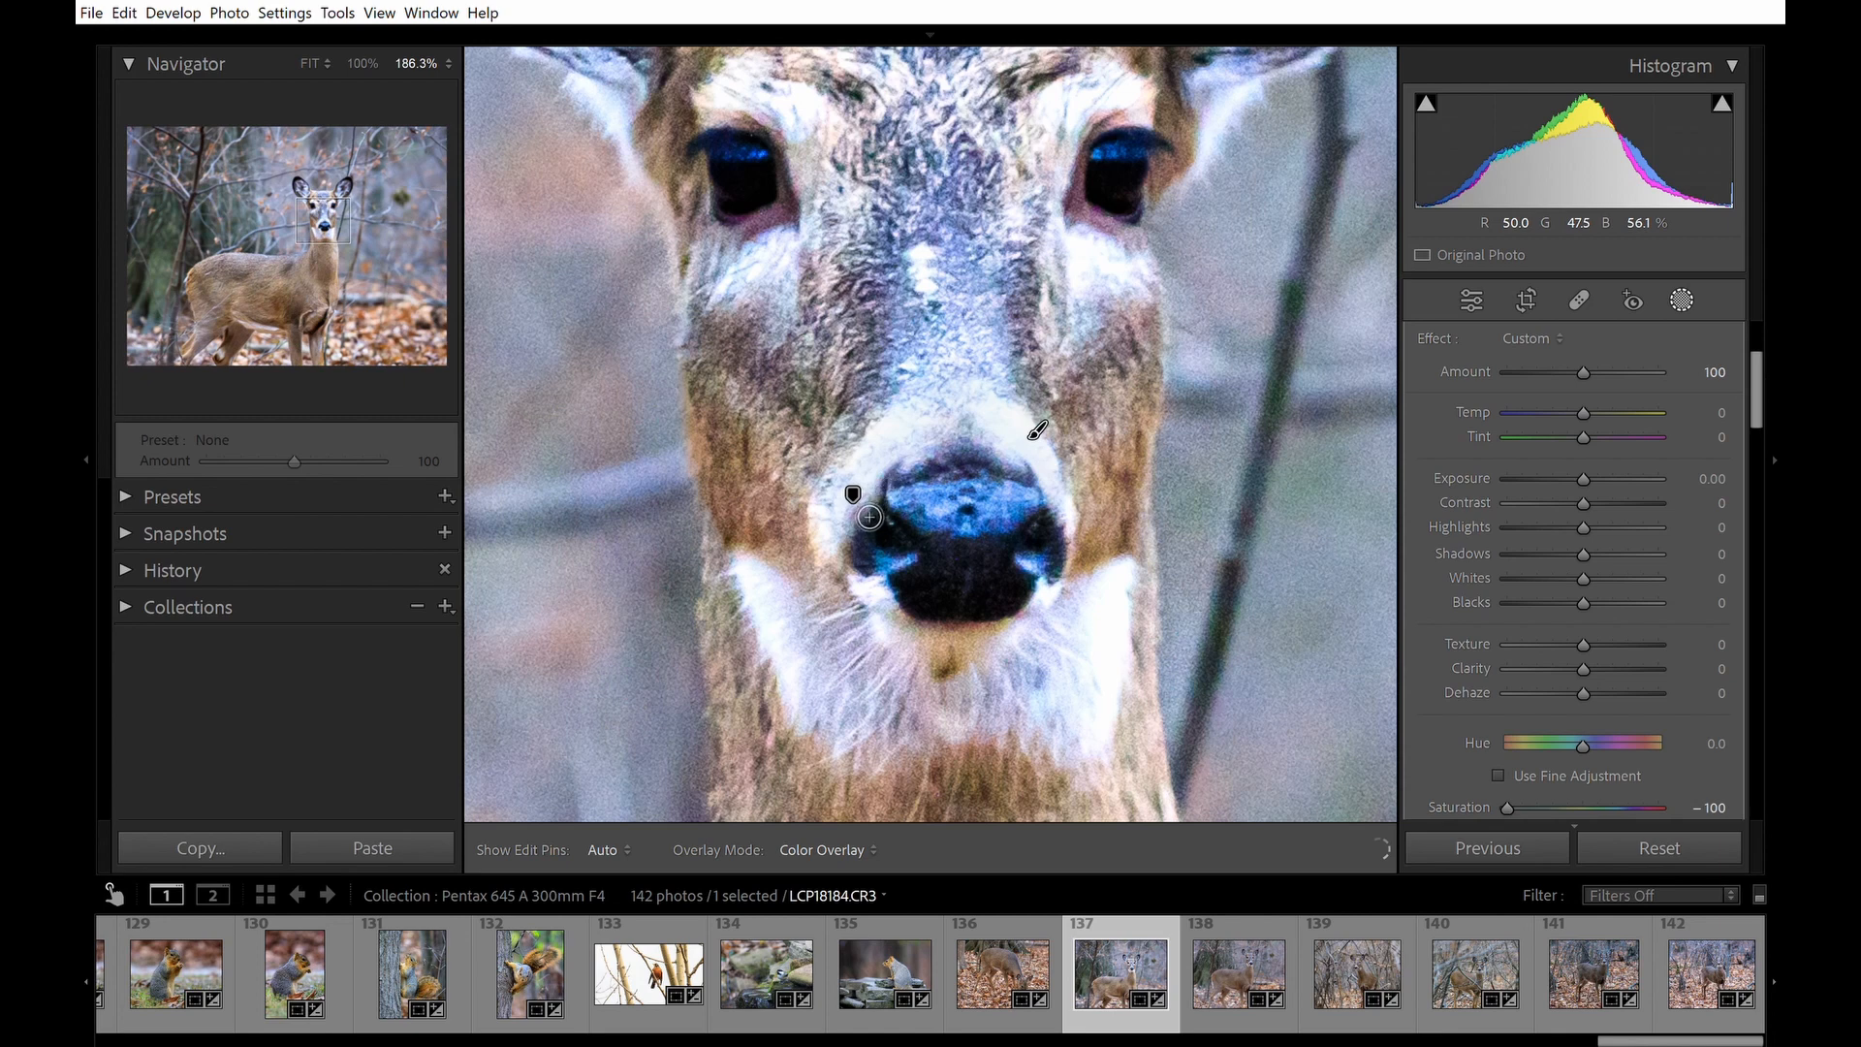
key("h")
key("h")
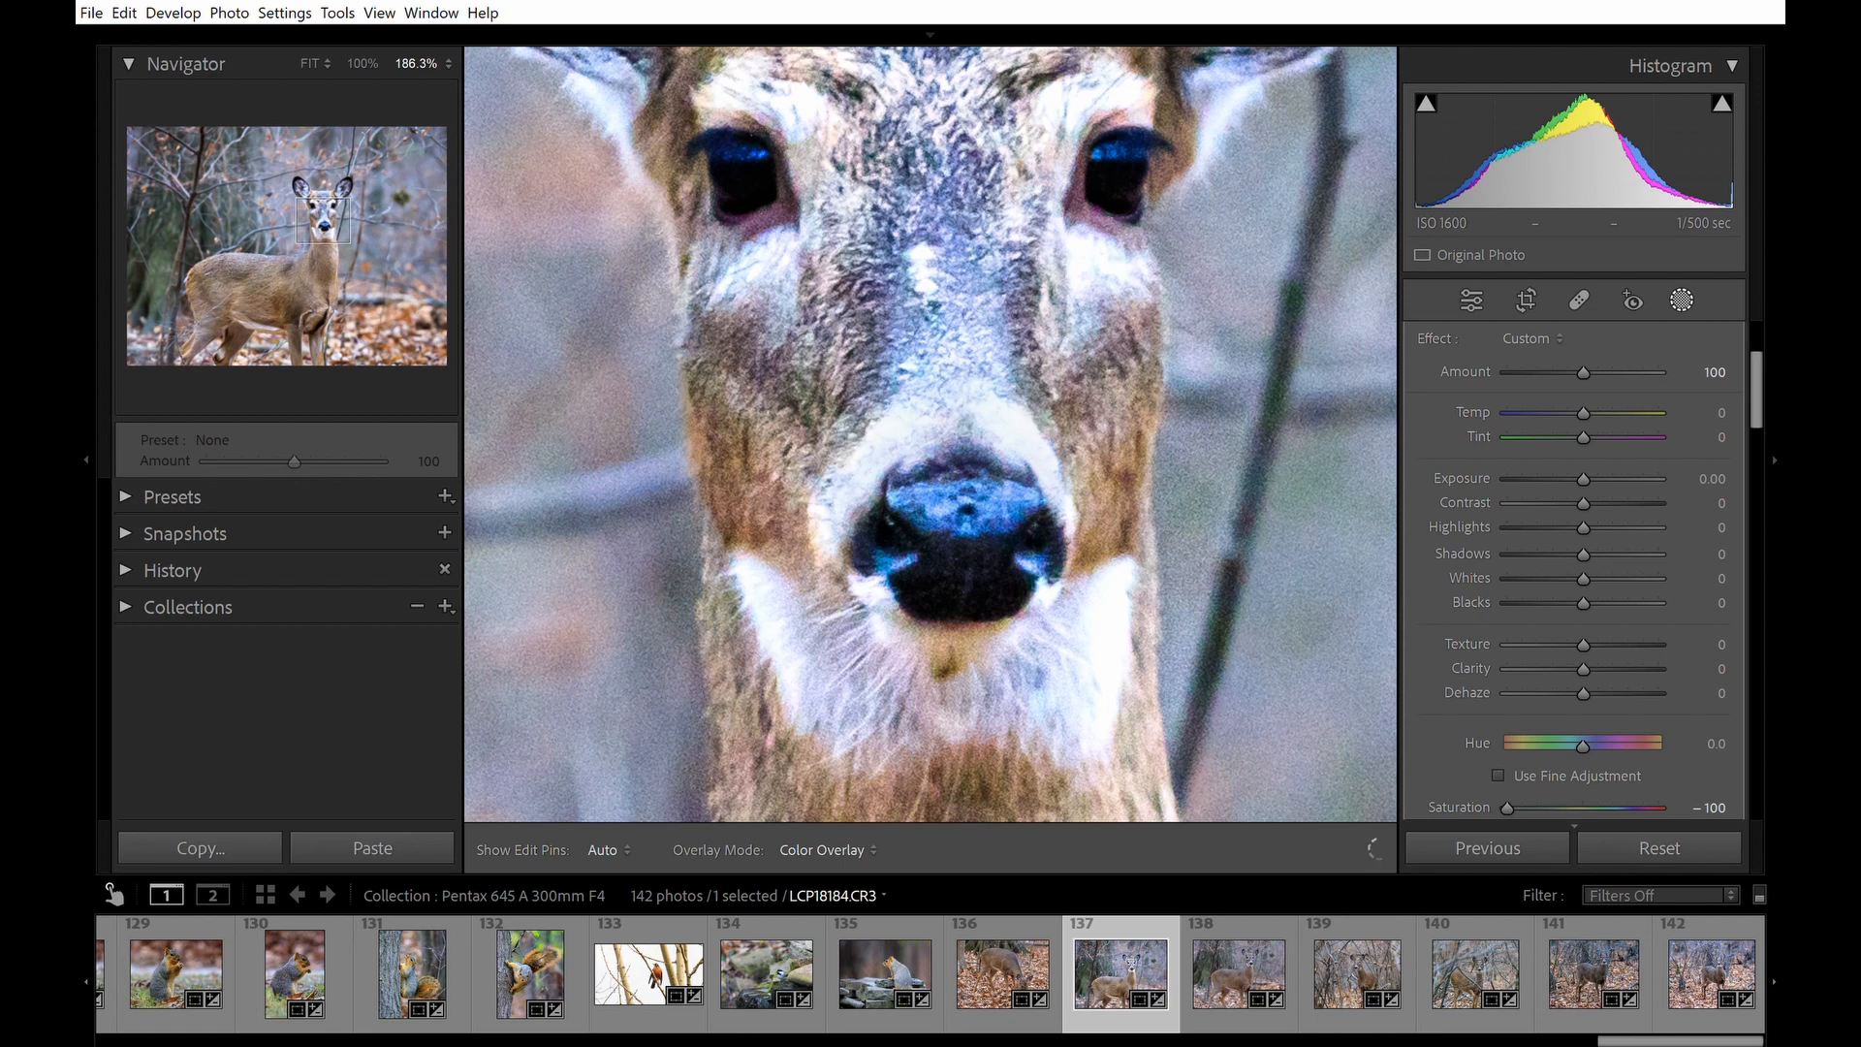
key("h")
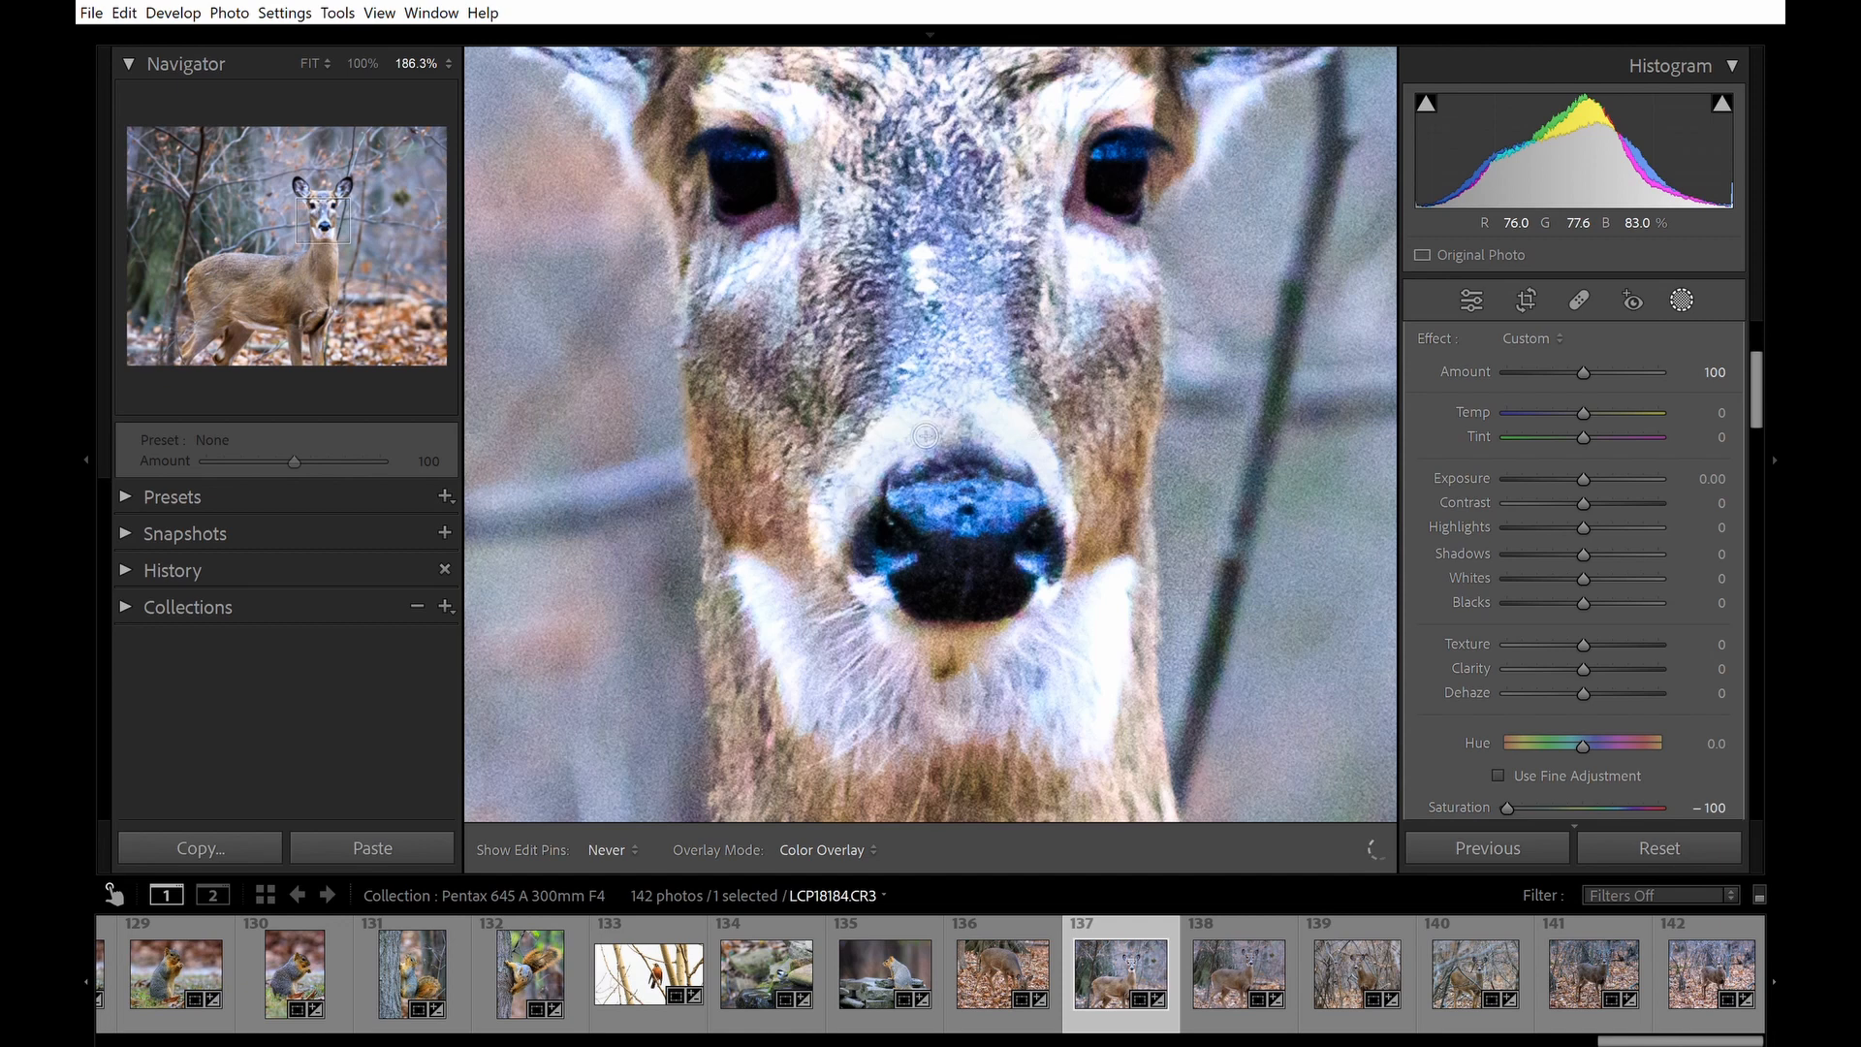
key("h")
scroll(1038, 429, "down", 5)
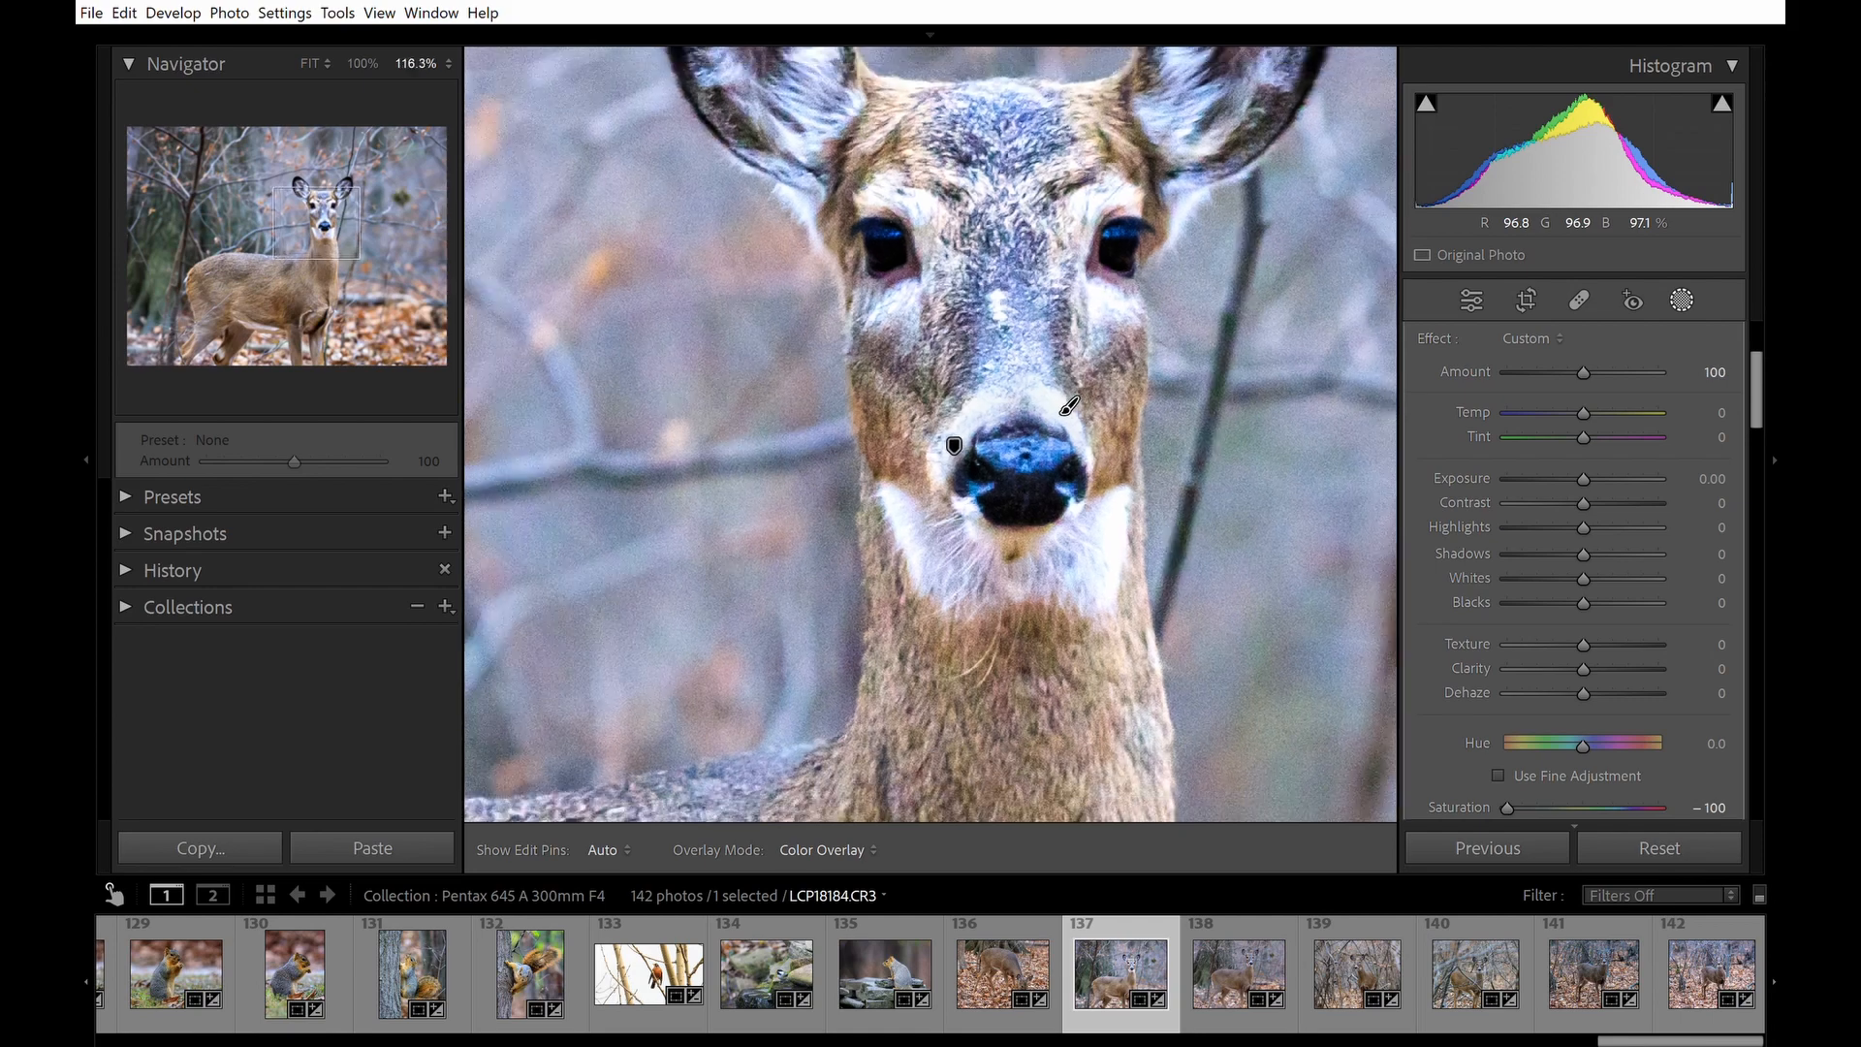
scroll(1074, 417, "down", 4)
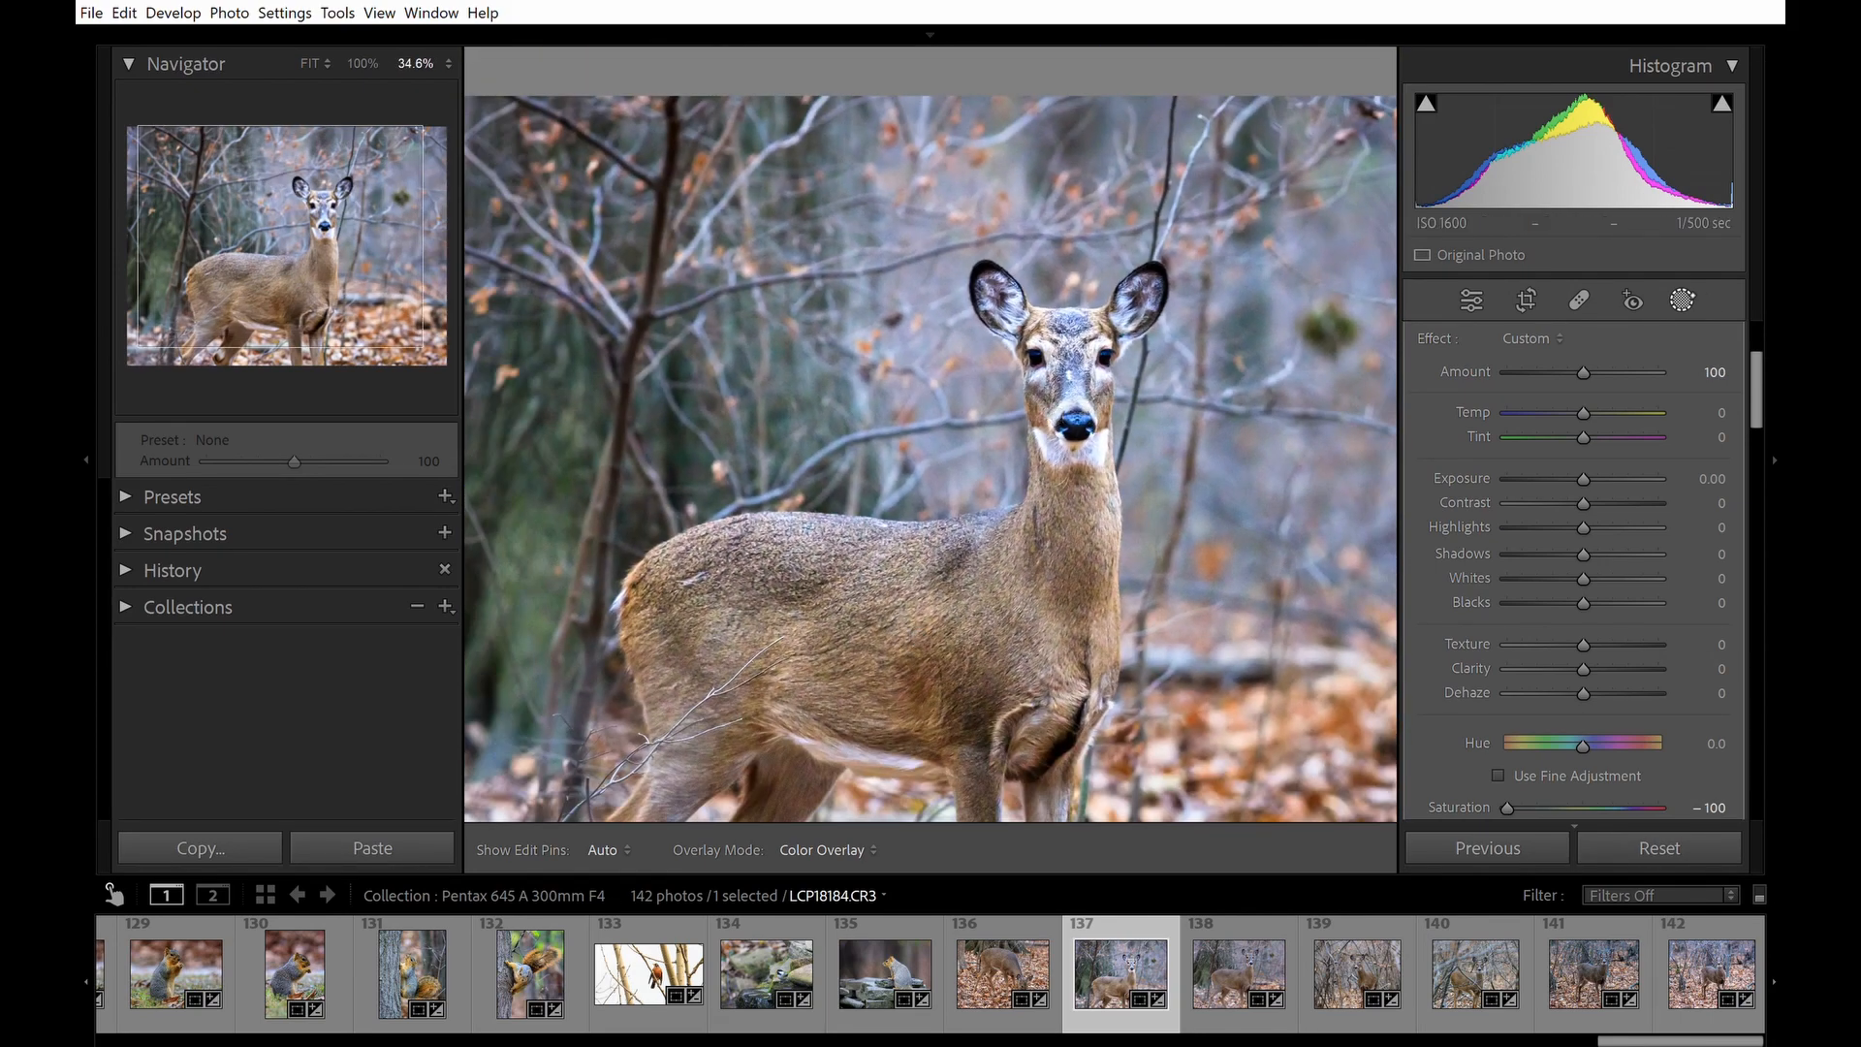
key("shift+w")
Raise the Luminance noise reduction to 45 and zoom in to inspect the deer's face.
key("z")
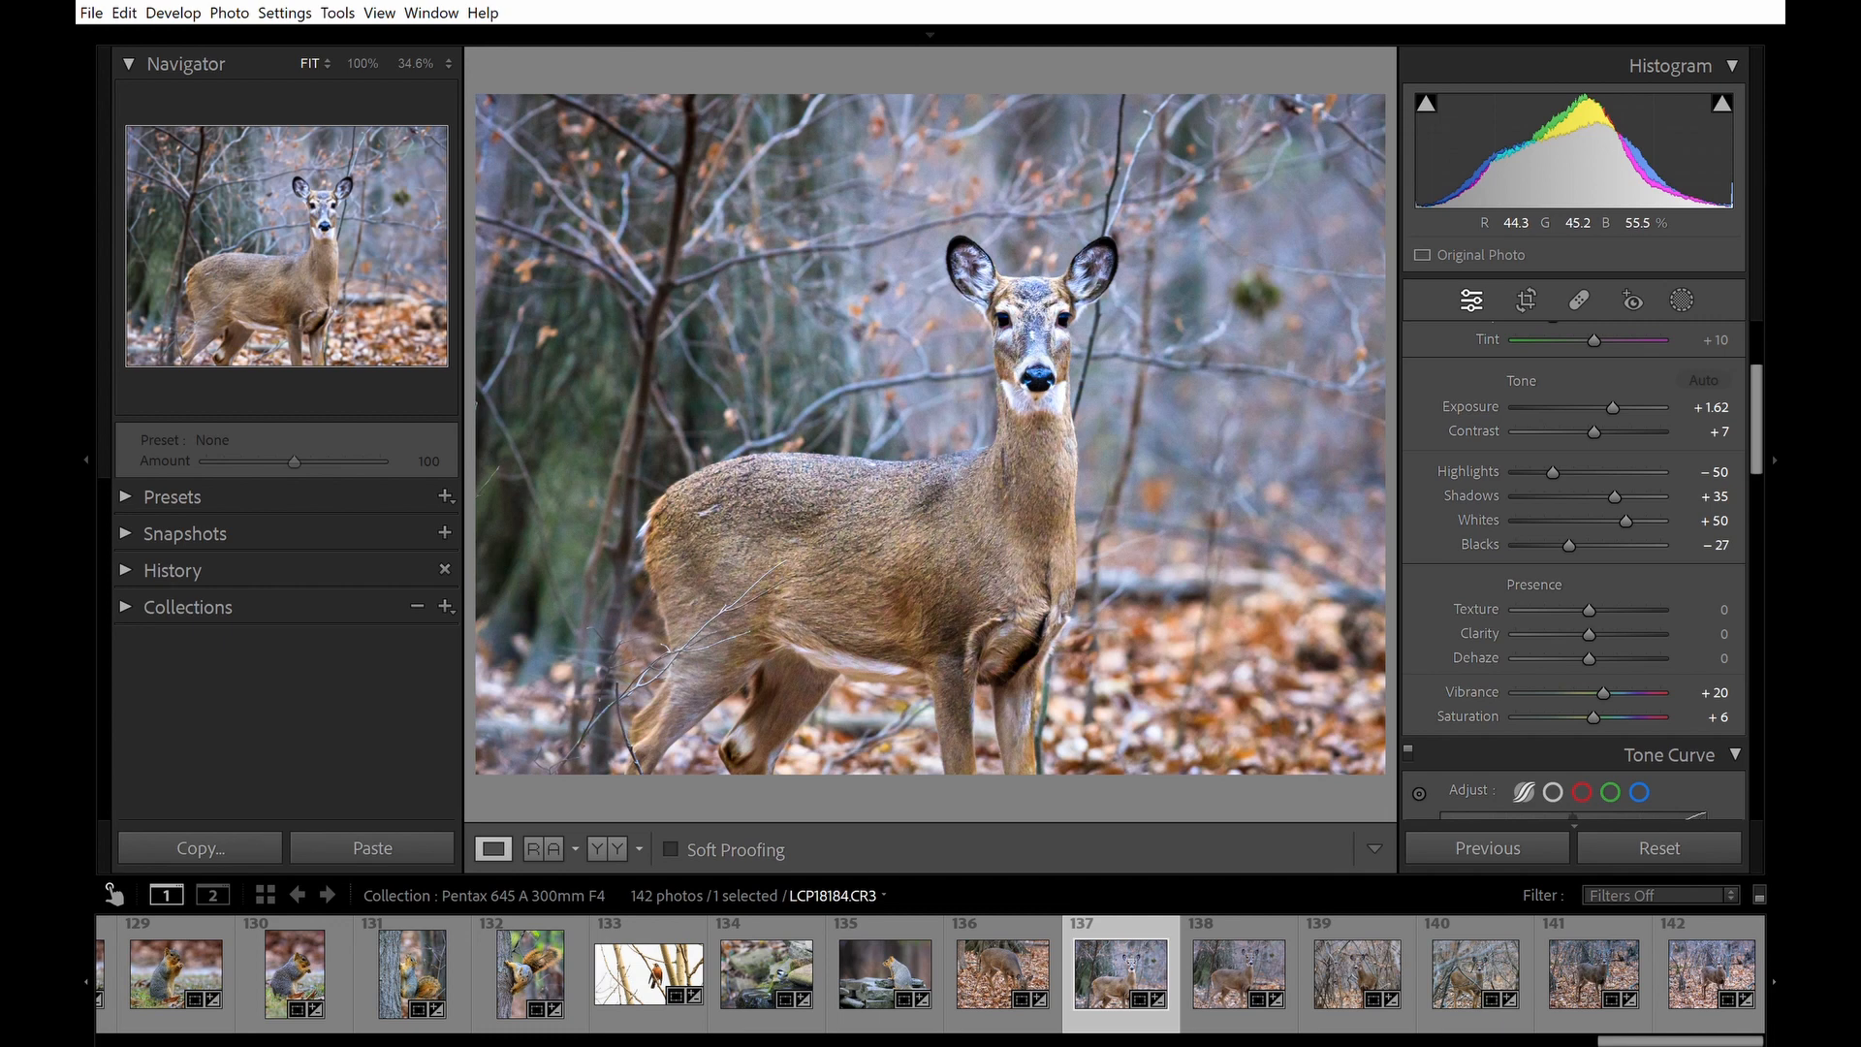
left_click(895, 501)
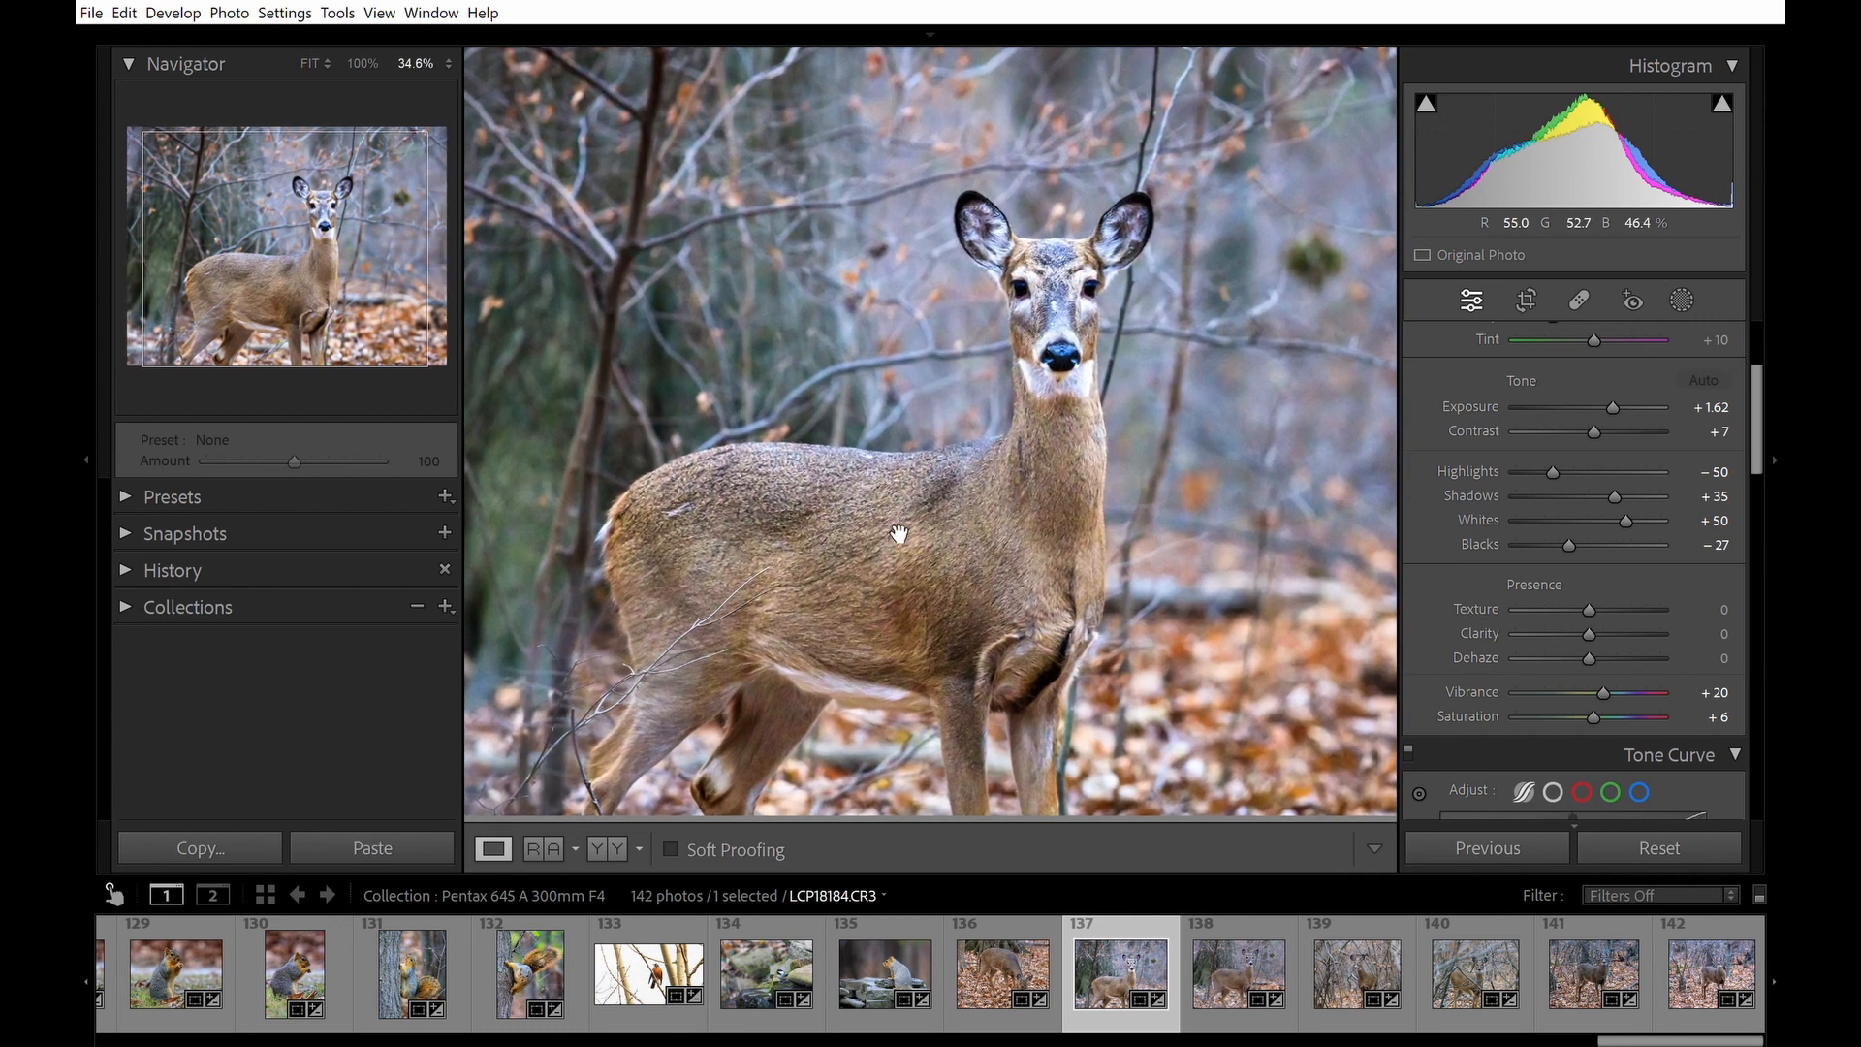
left_click(911, 523)
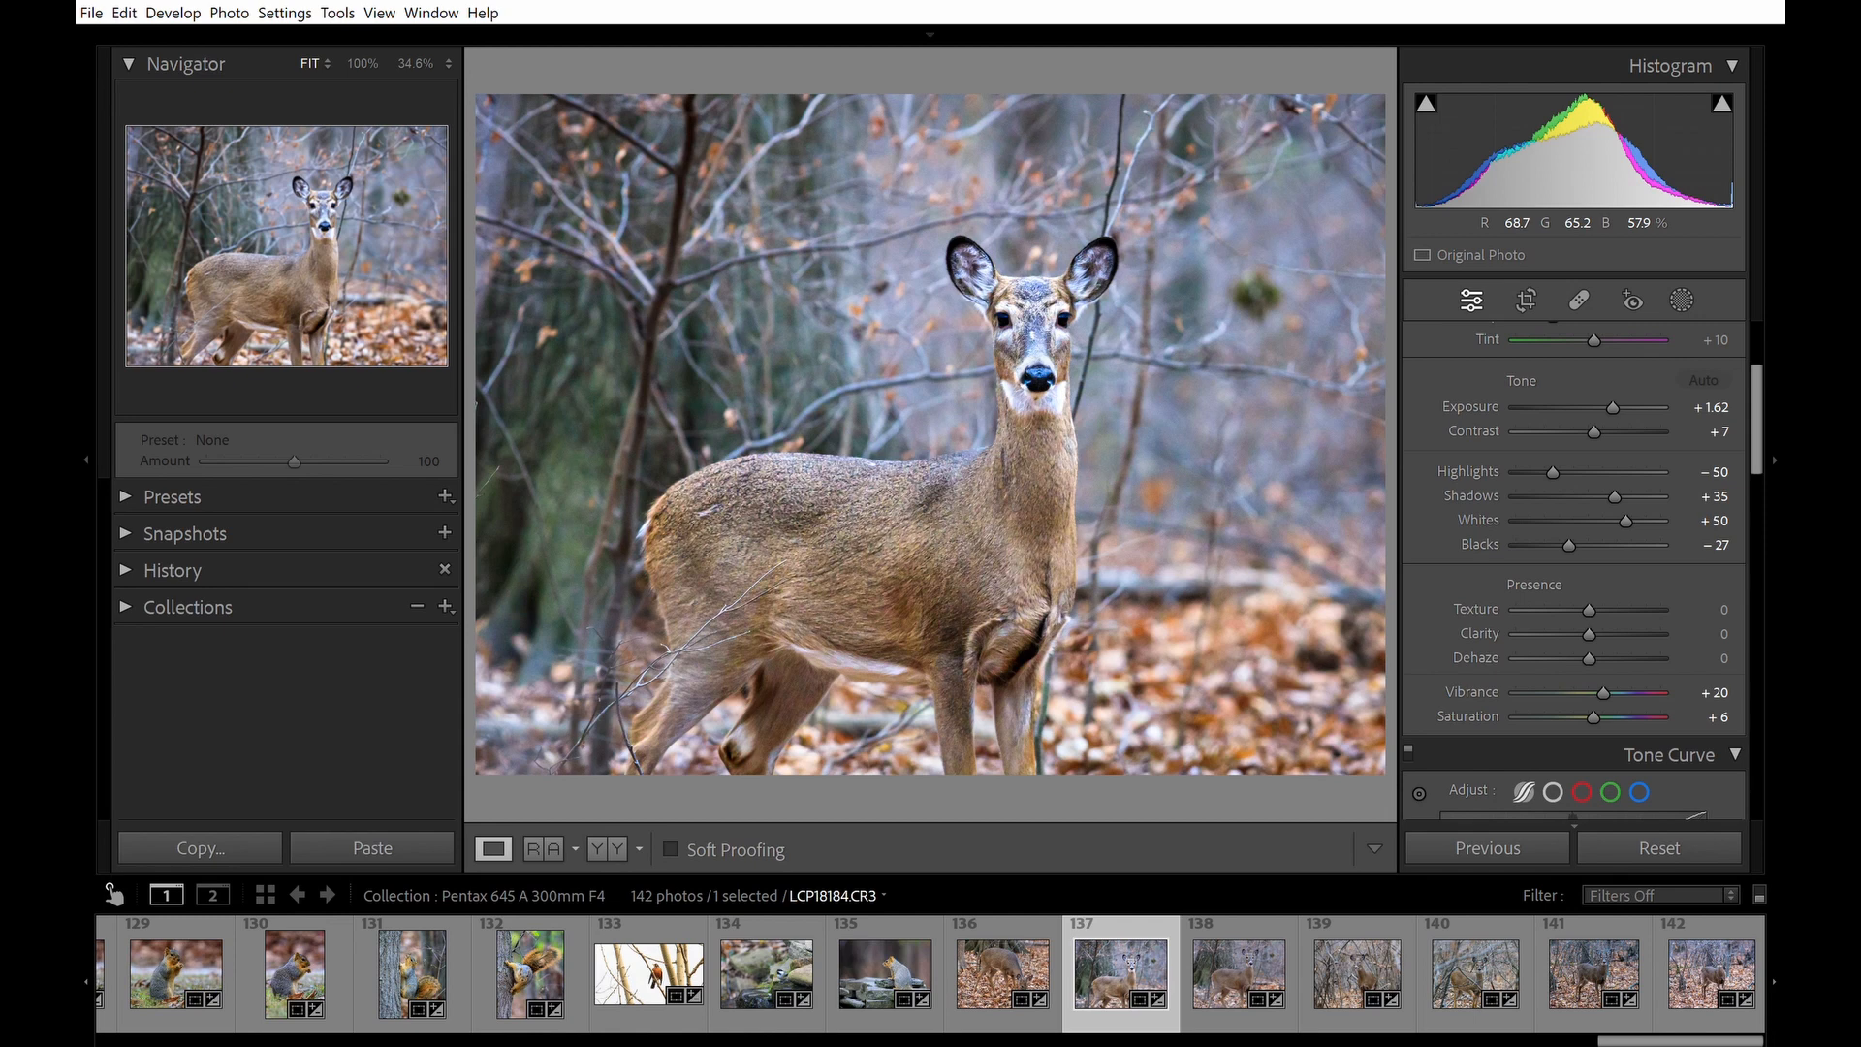
left_click_drag(1765, 436, 1765, 690)
left_click(1729, 607)
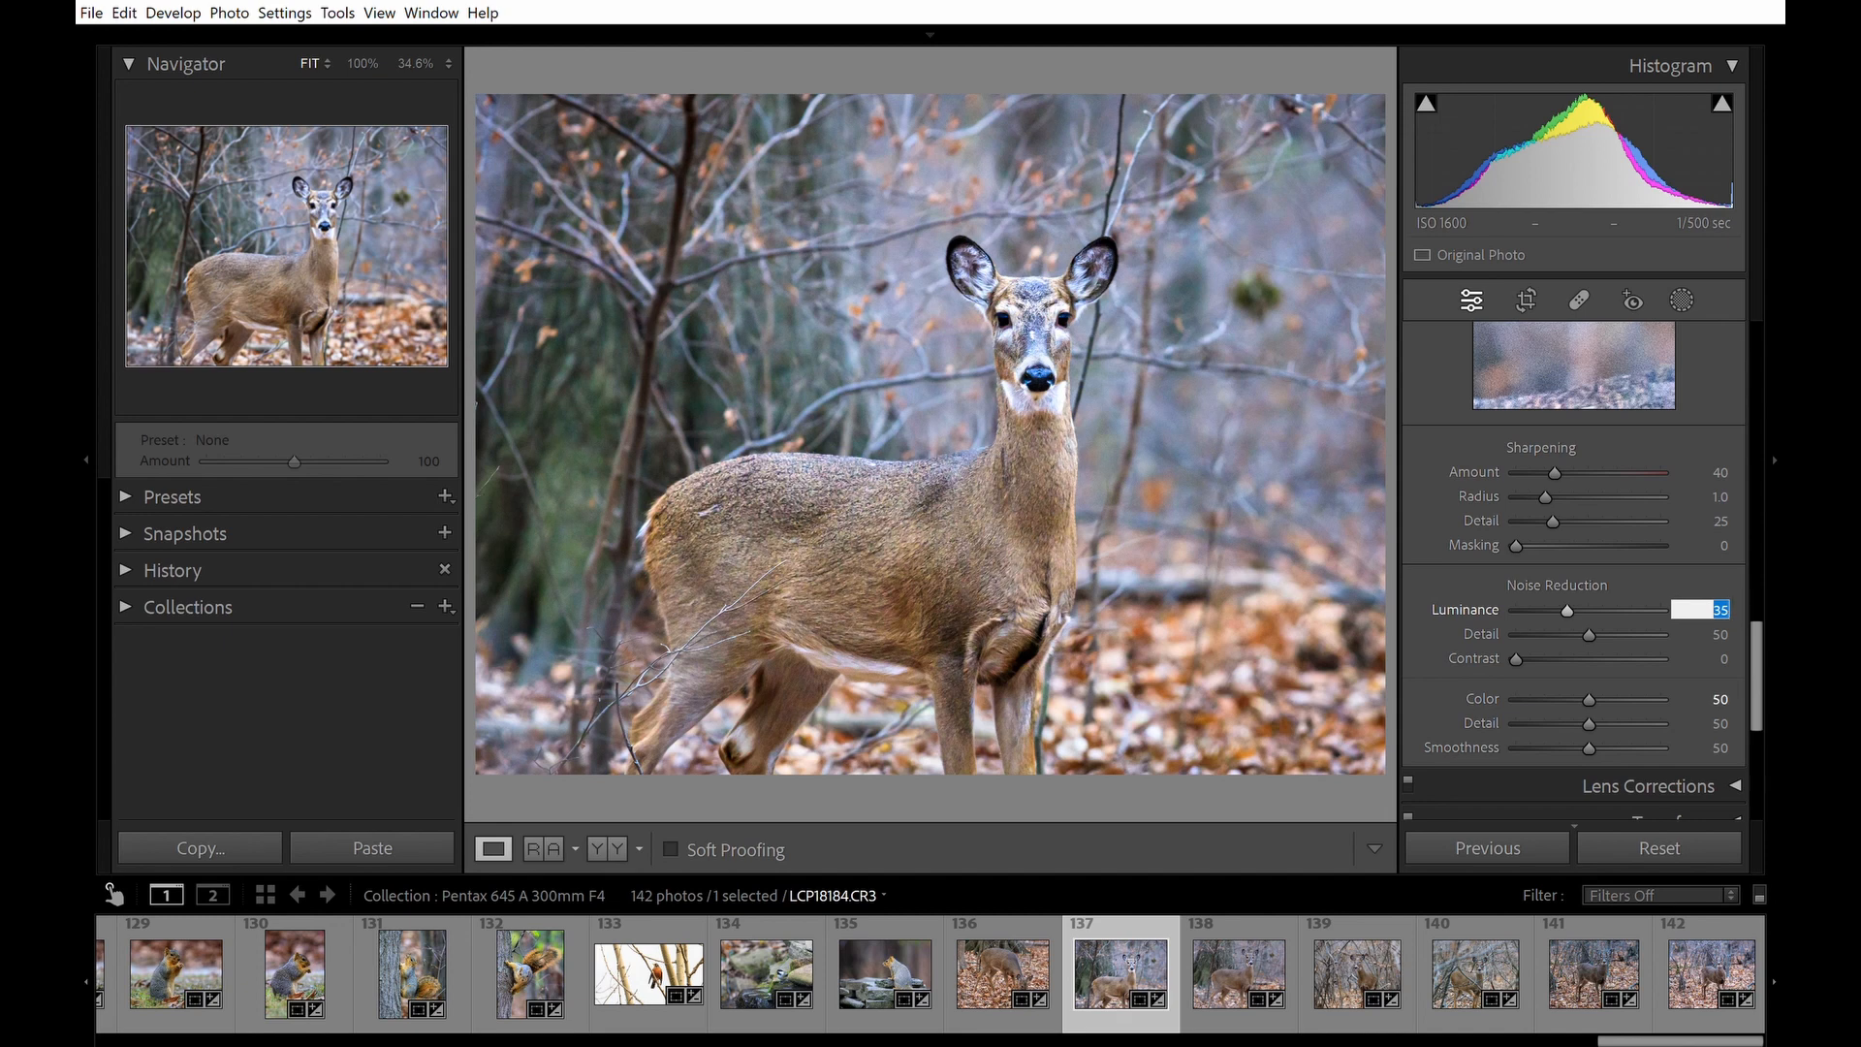
type("45")
key("Return")
left_click(1020, 310)
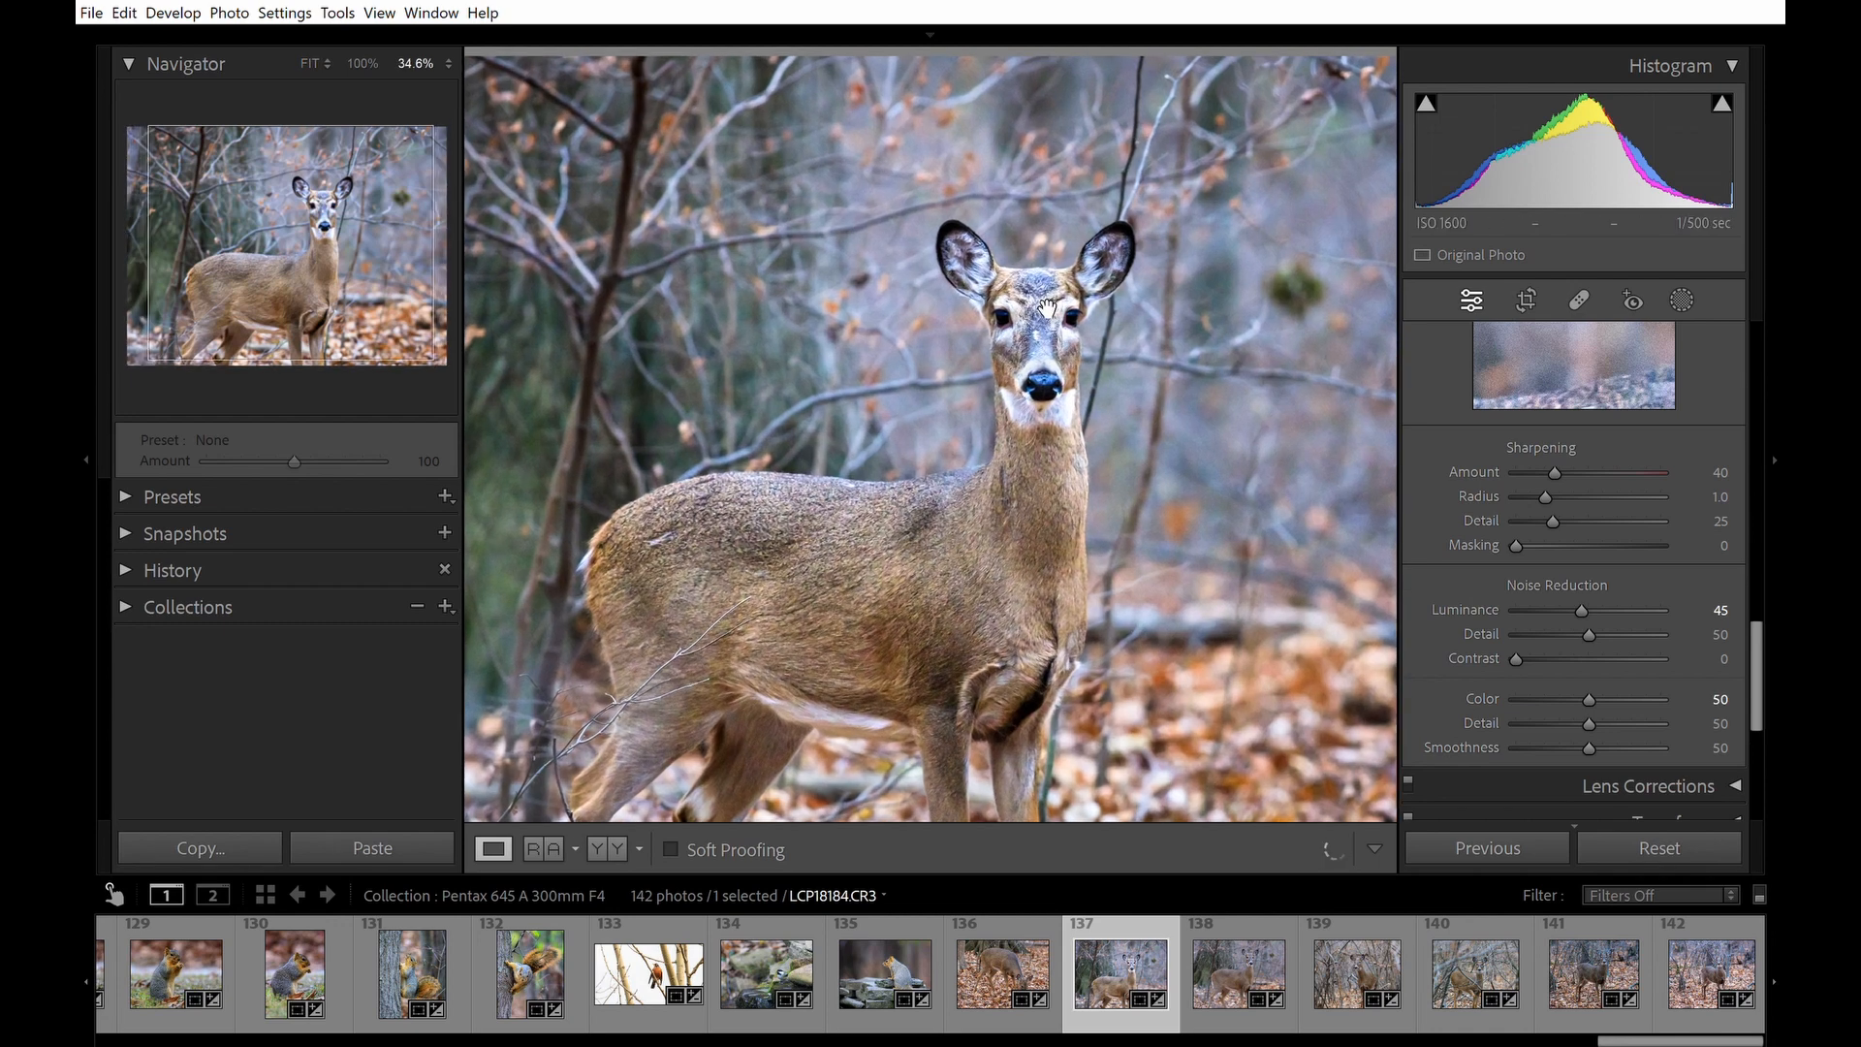
scroll(1046, 308, "up", 5)
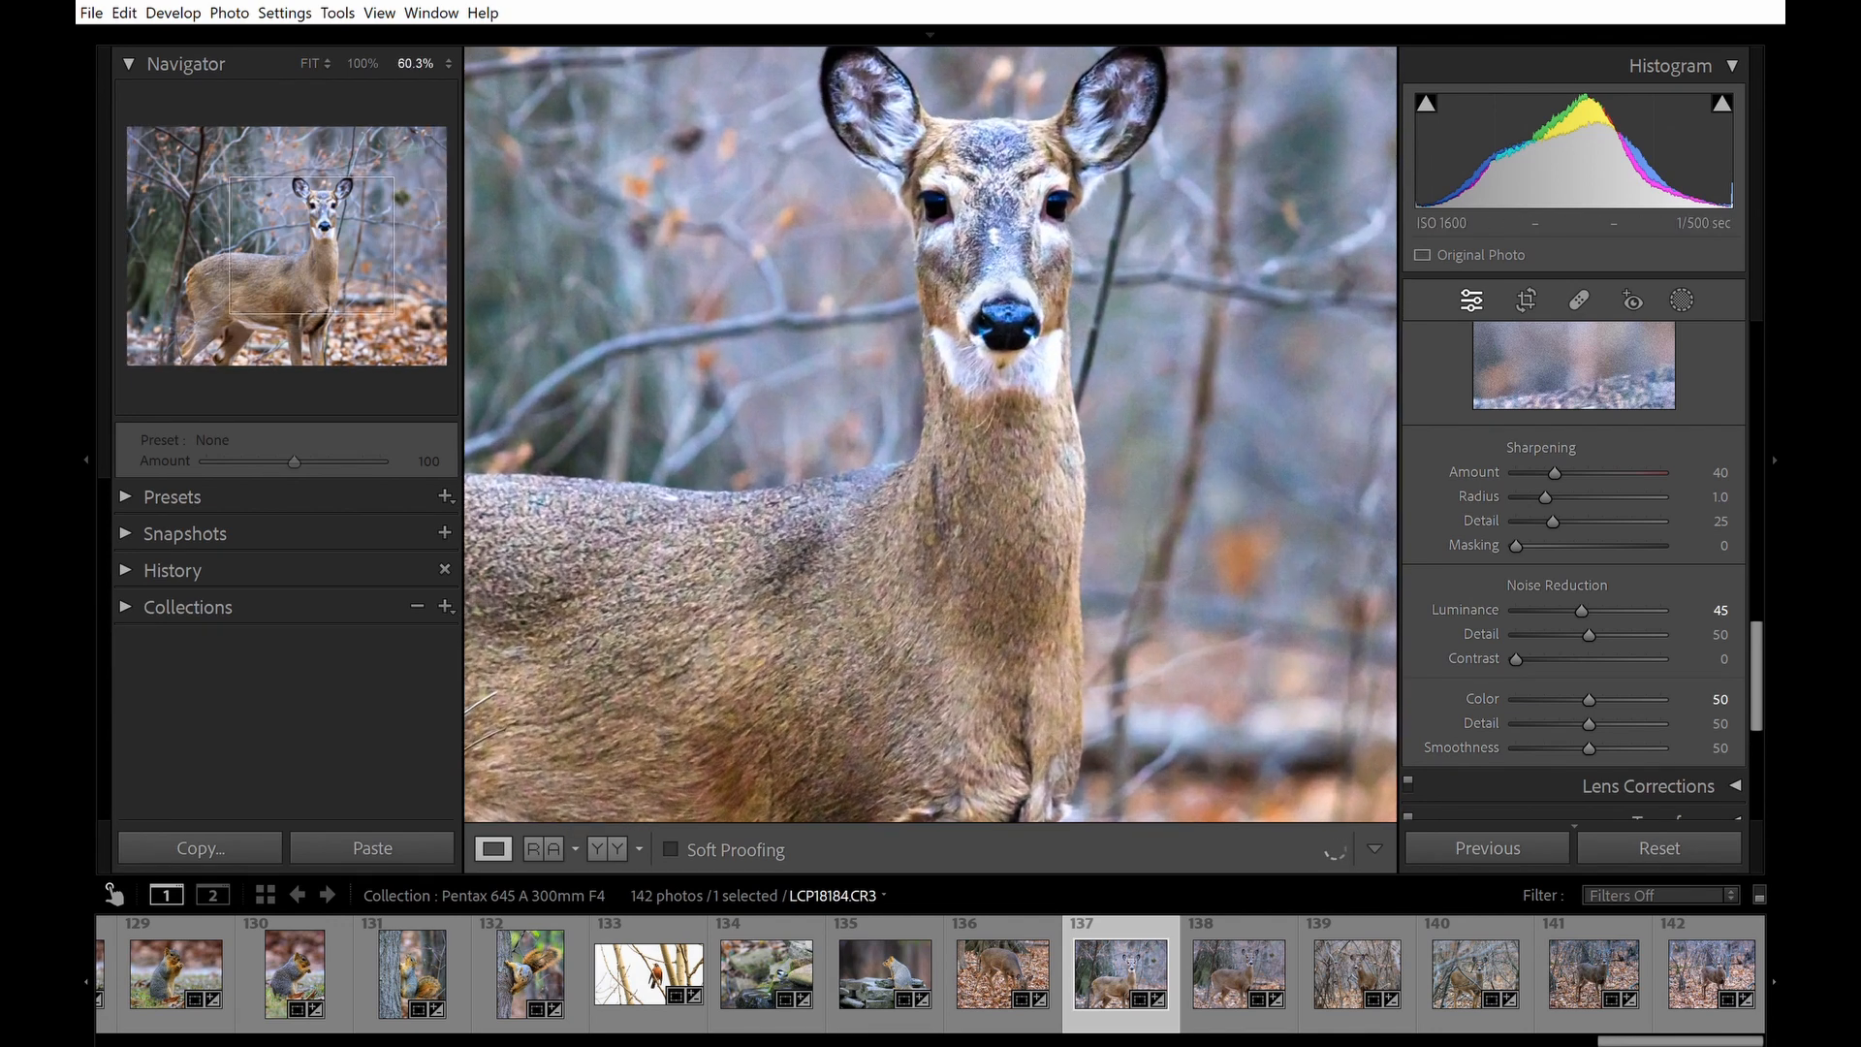
scroll(1047, 309, "up", 2)
left_click_drag(1047, 308, 1109, 431)
scroll(1139, 356, "down", 4)
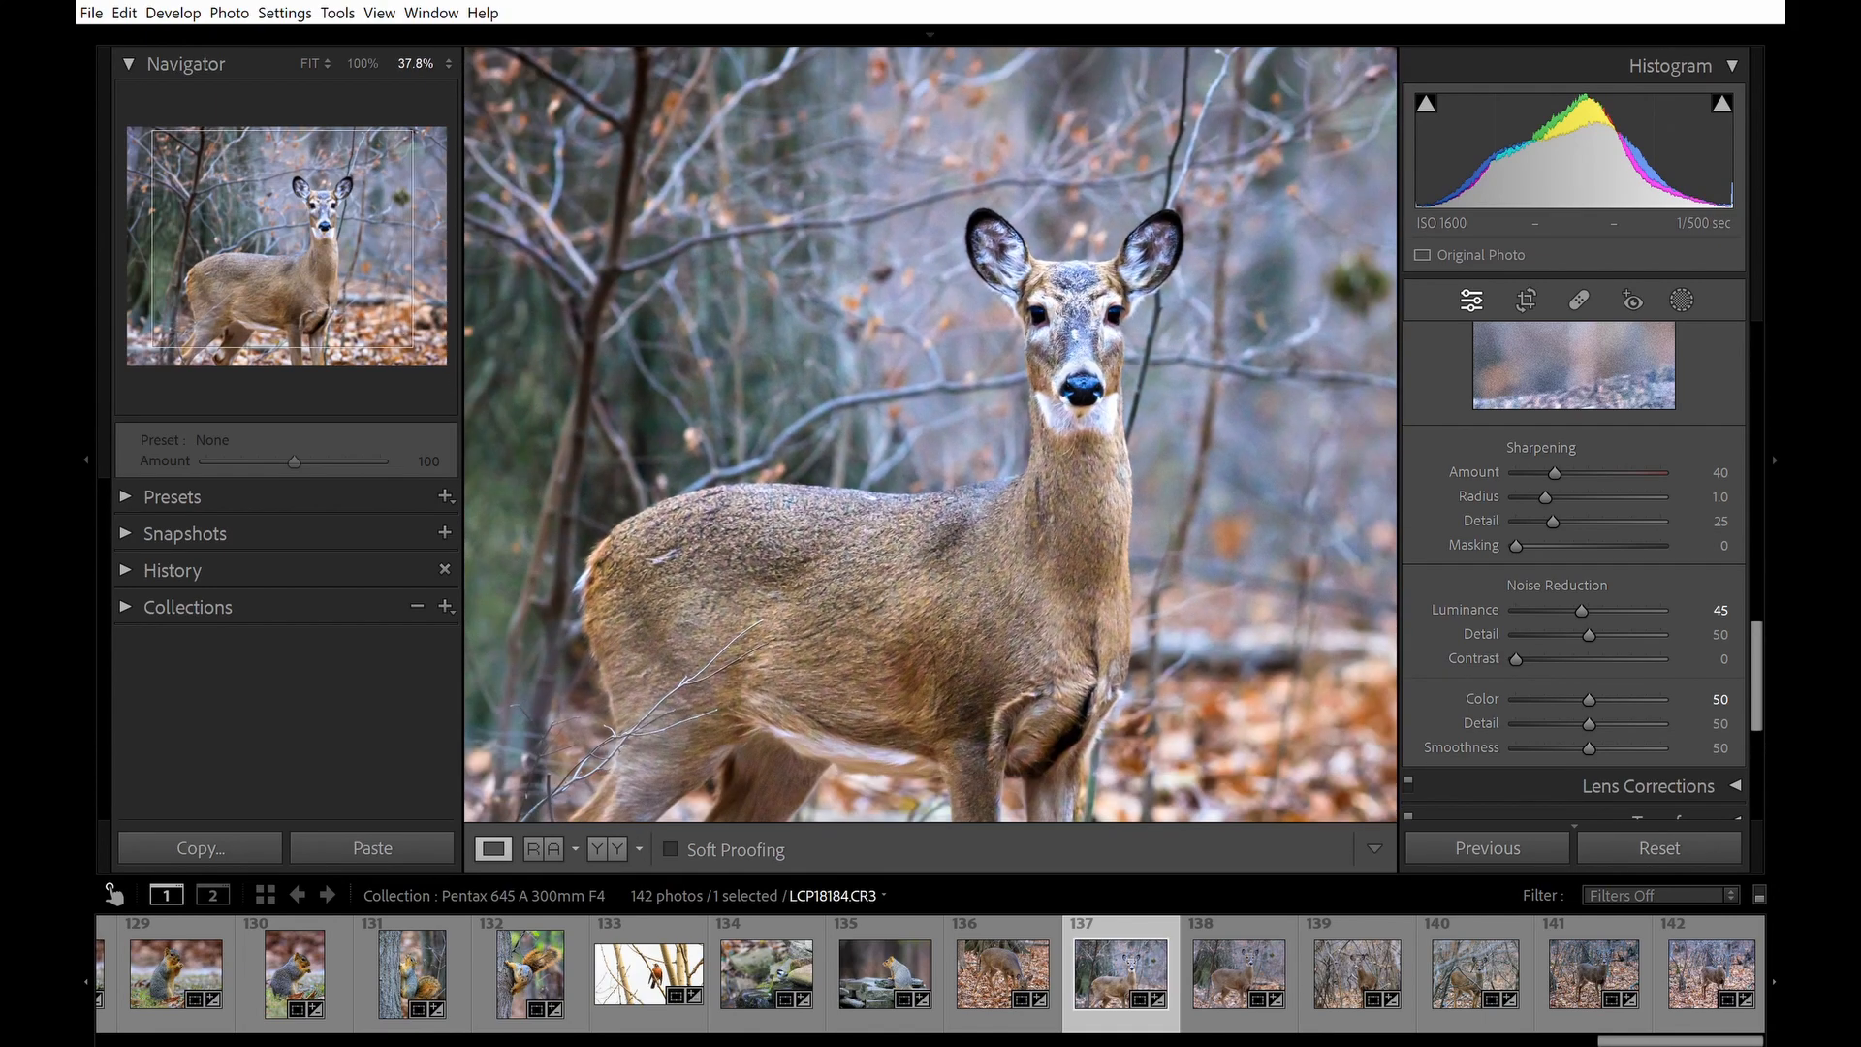
scroll(930, 434, "down", 3)
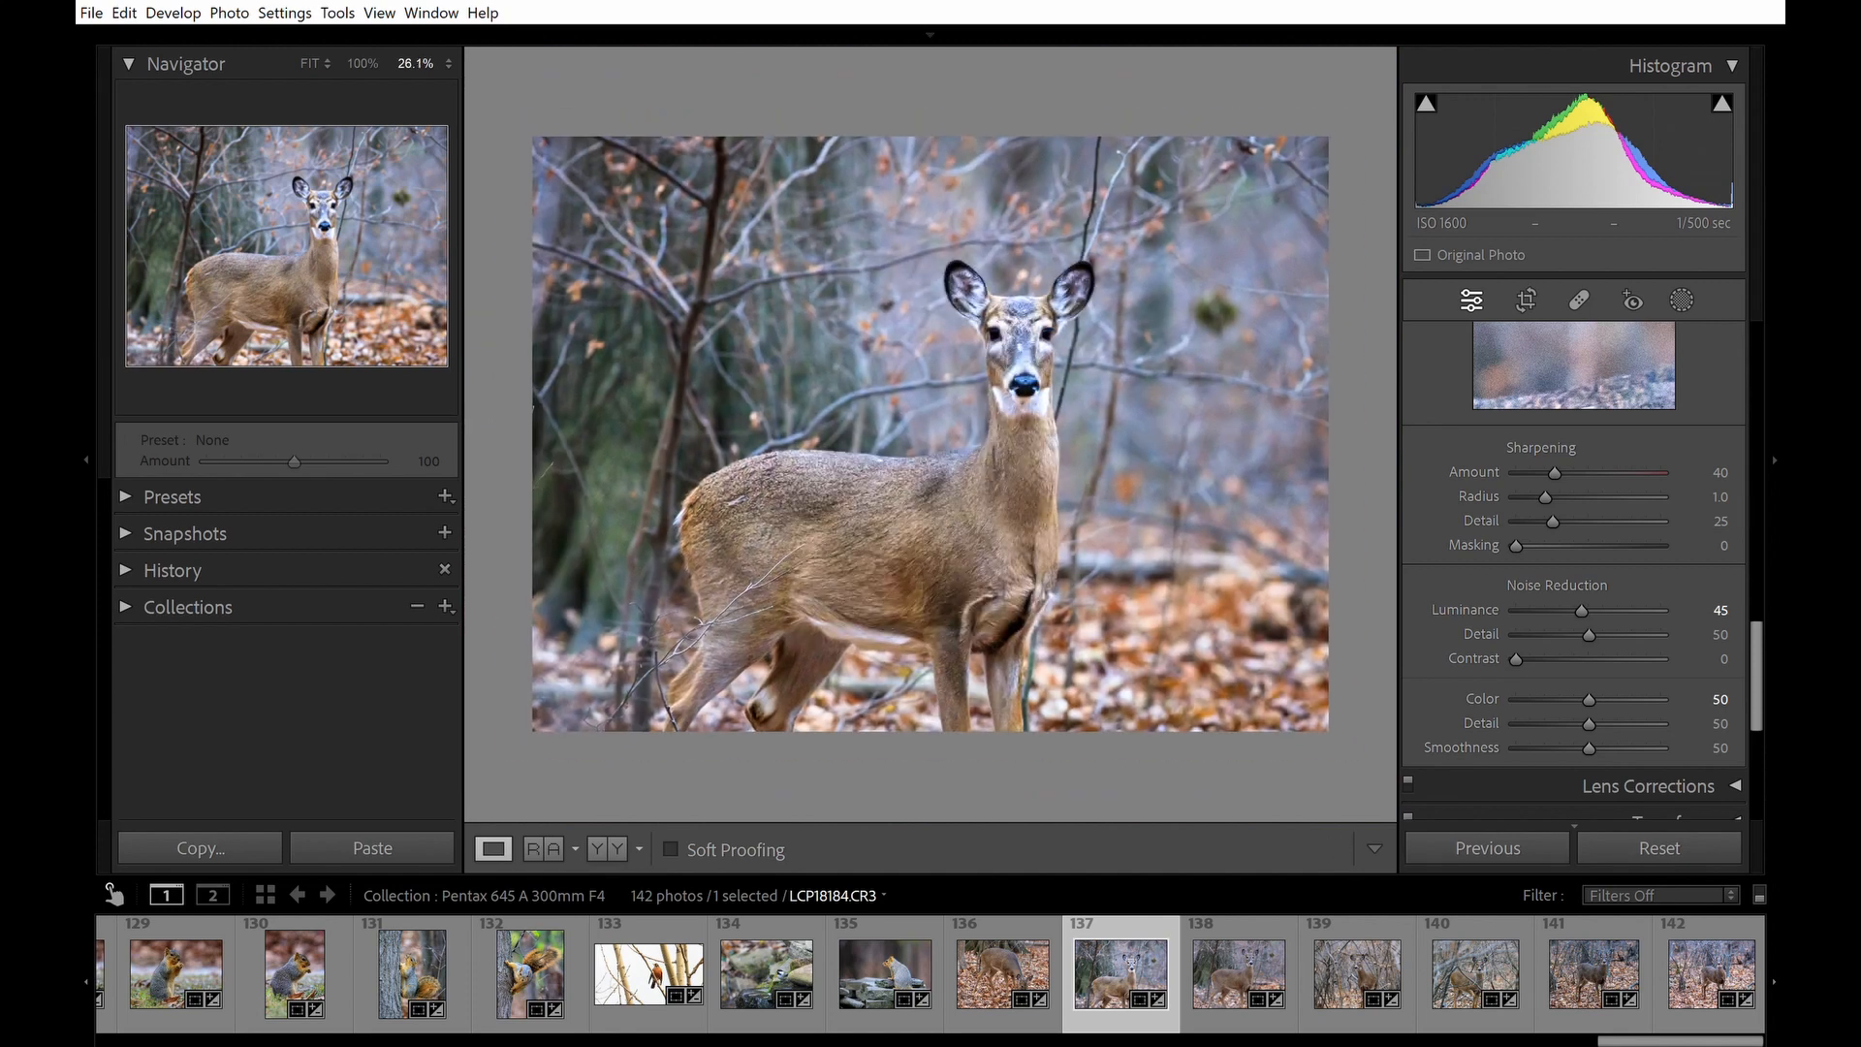
scroll(931, 434, "up", 1)
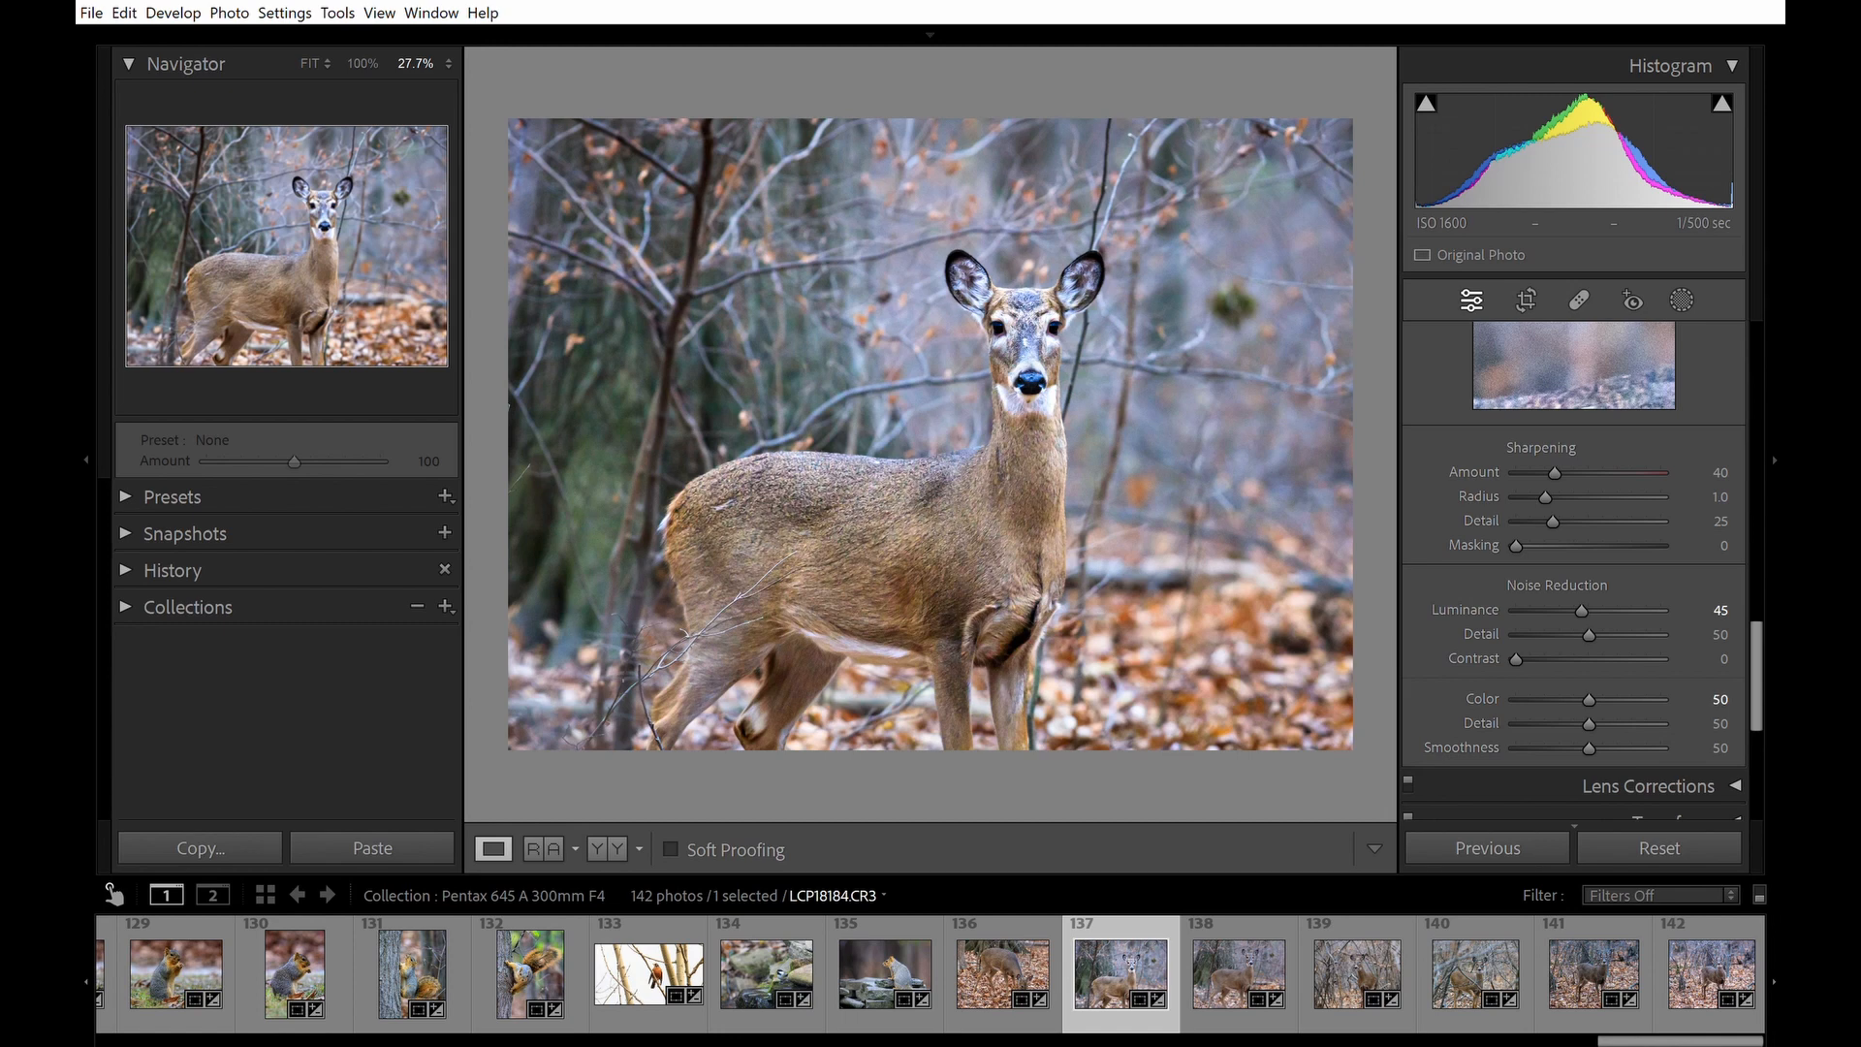
Try an Orange hue shift of -49 in HSL, then reset it.
left_click_drag(1782, 658, 1779, 552)
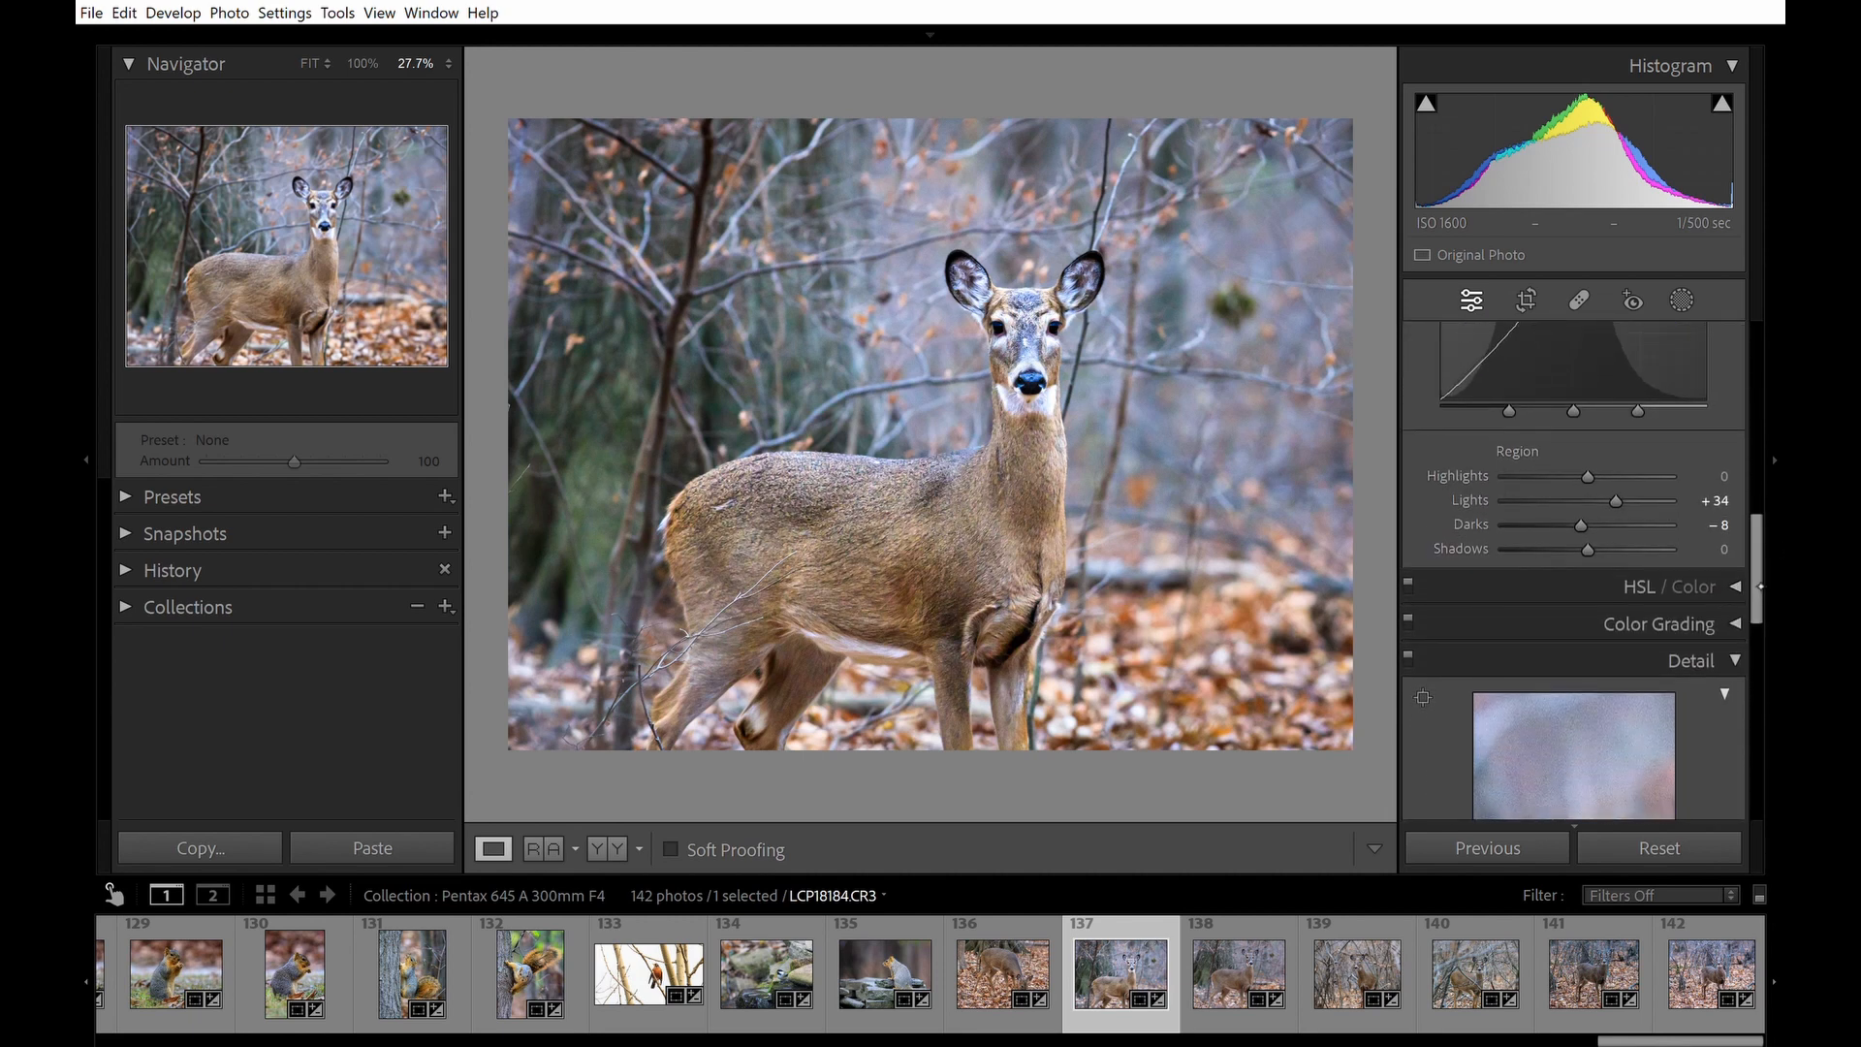
left_click(1737, 586)
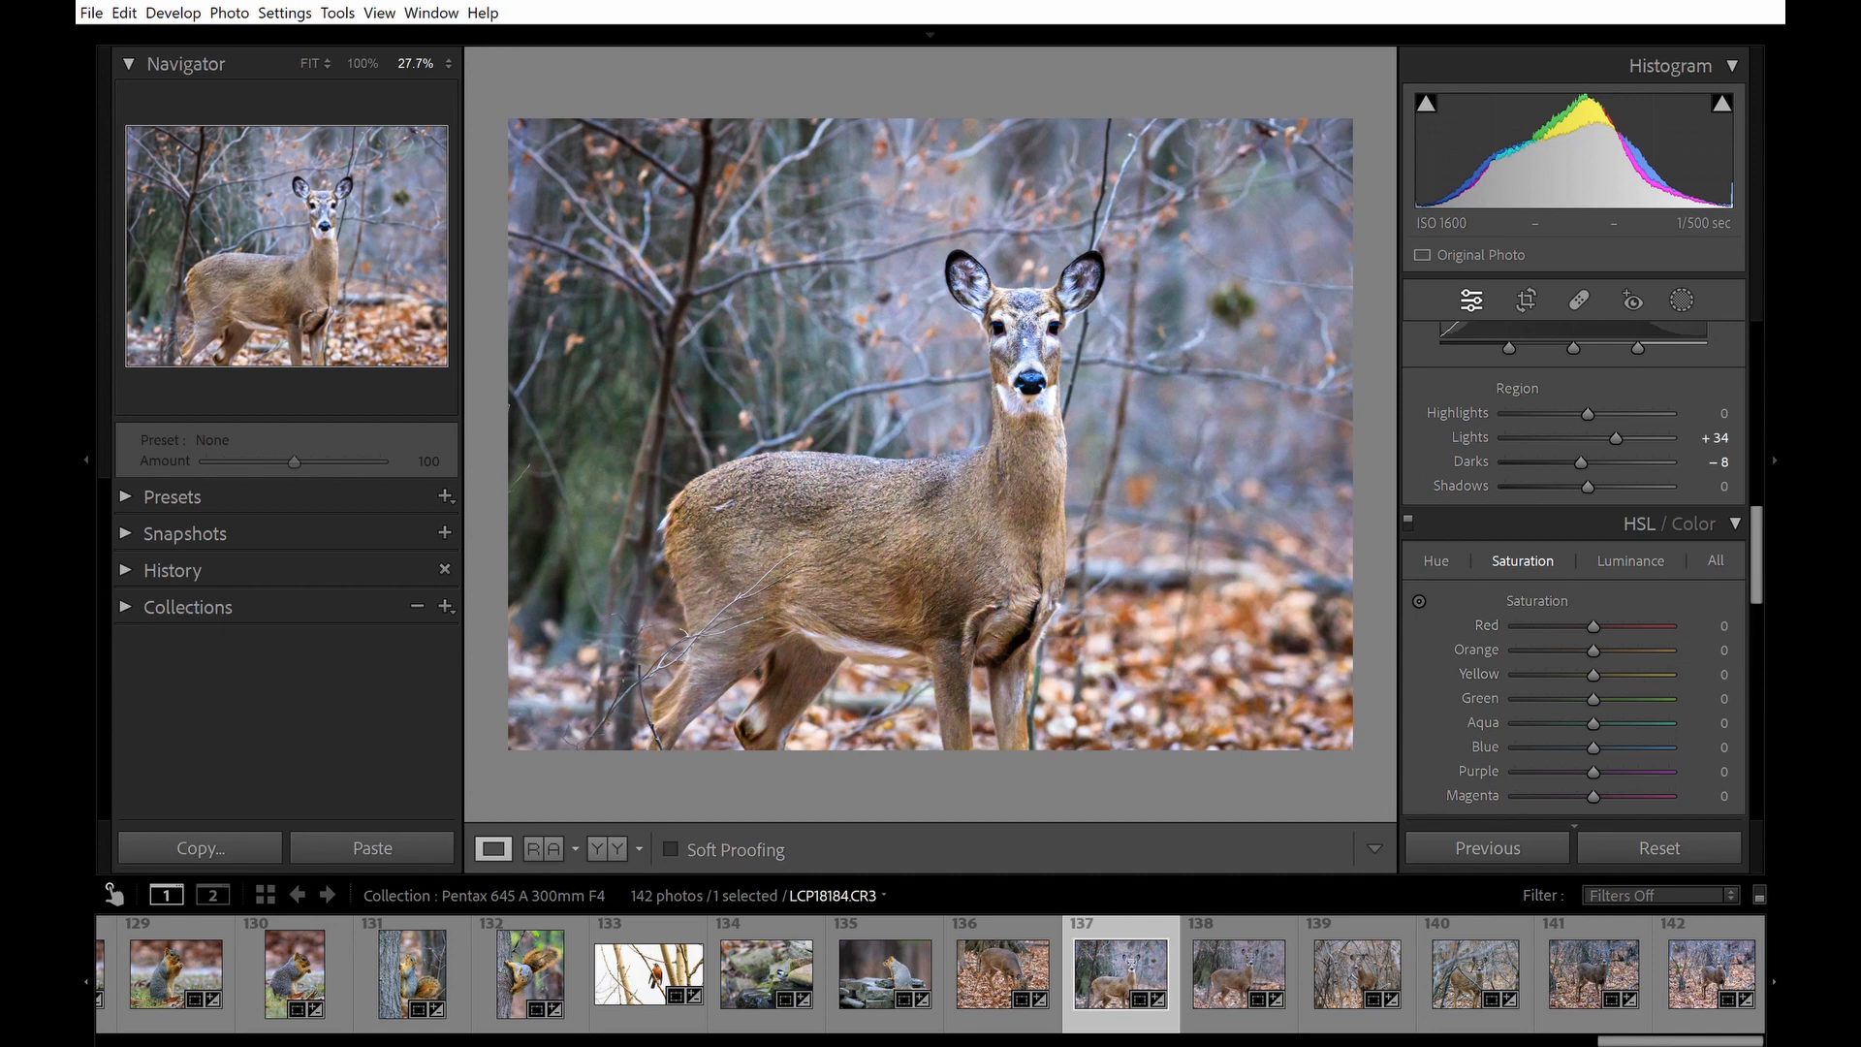
left_click(1467, 560)
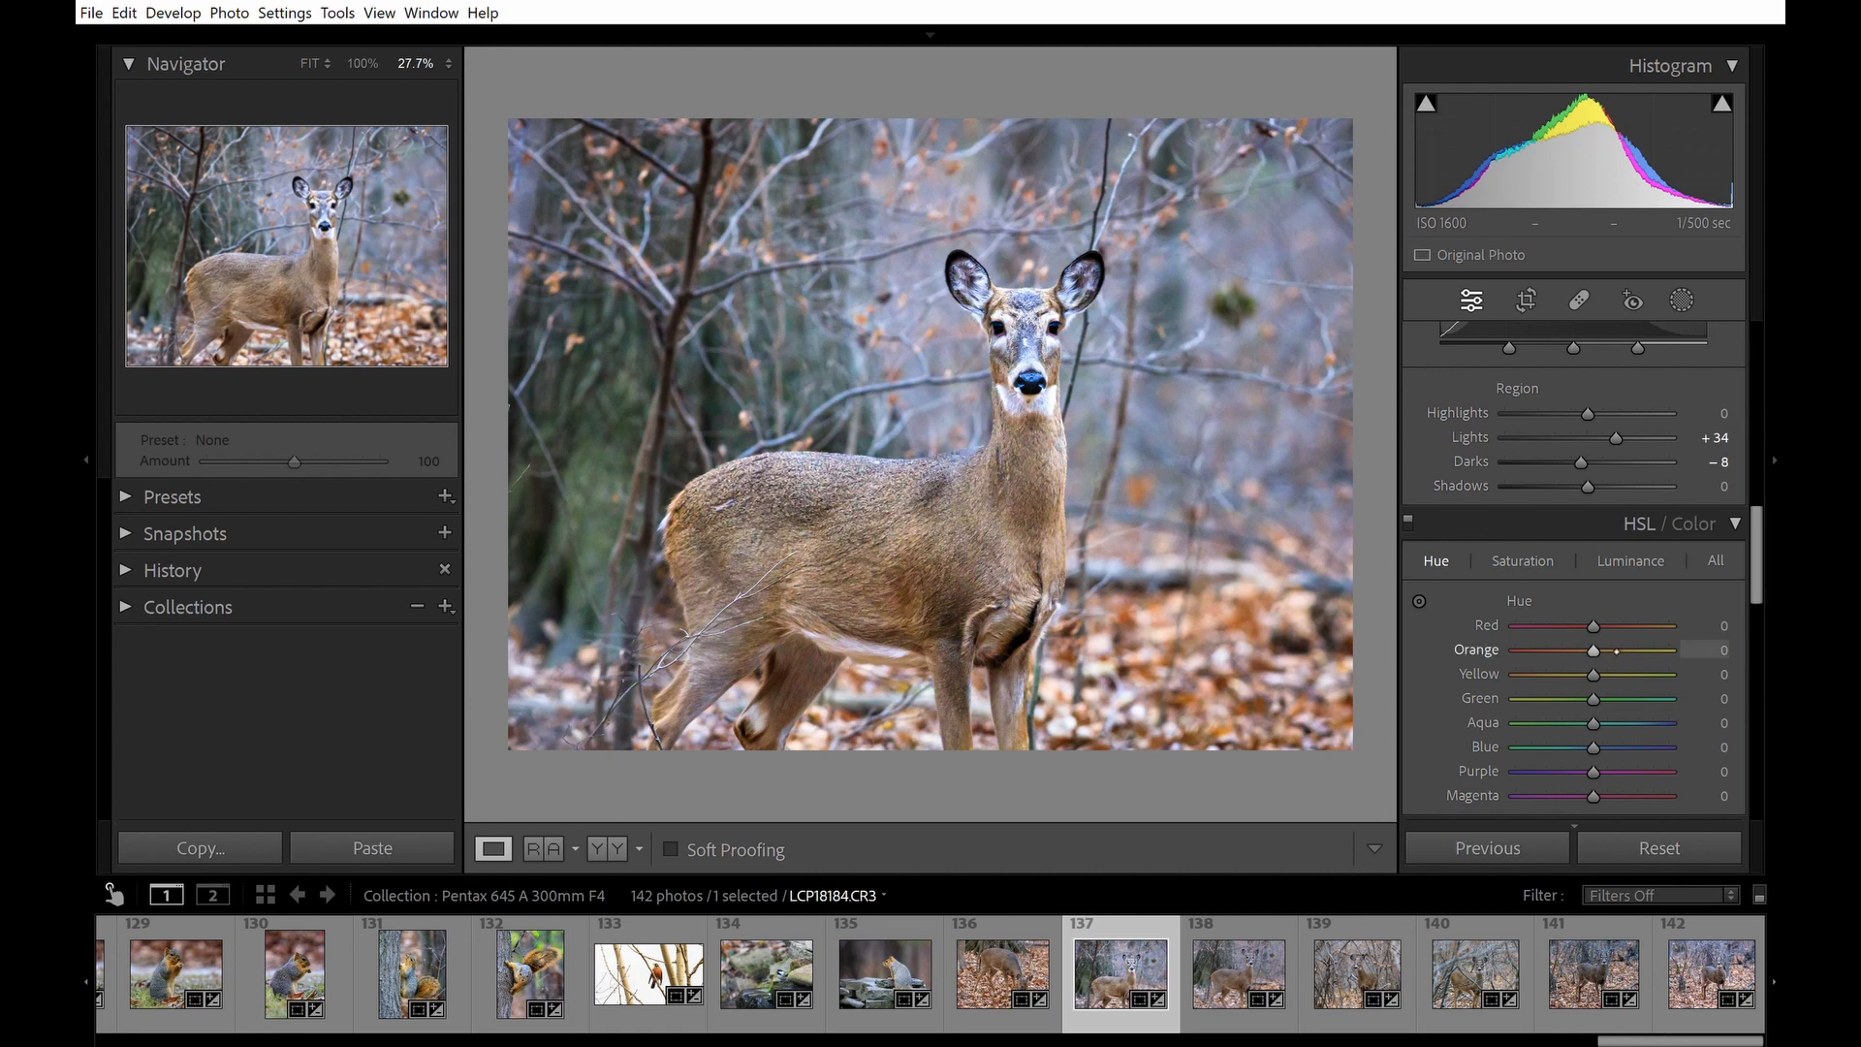
mouse_move(1594, 651)
left_mouse_down()
mouse_move(1646, 650)
mouse_move(1577, 644)
left_mouse_up()
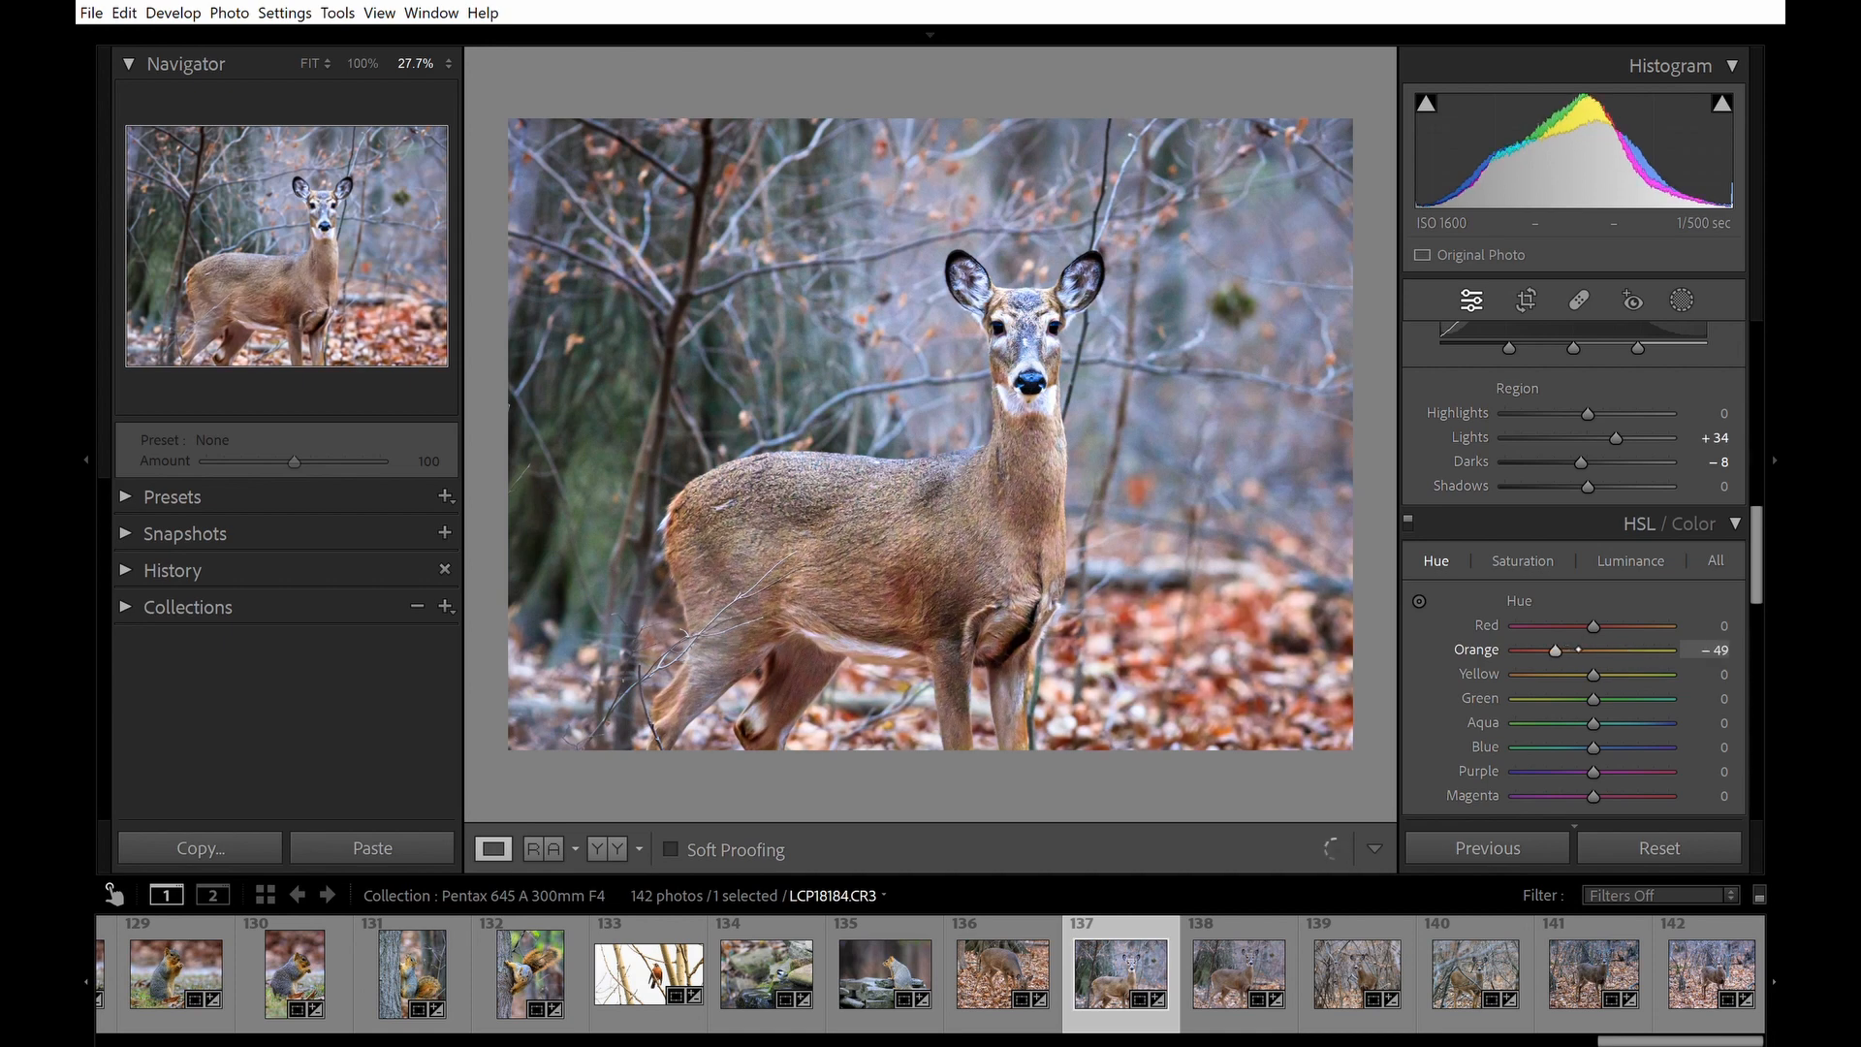
double_click(1577, 645)
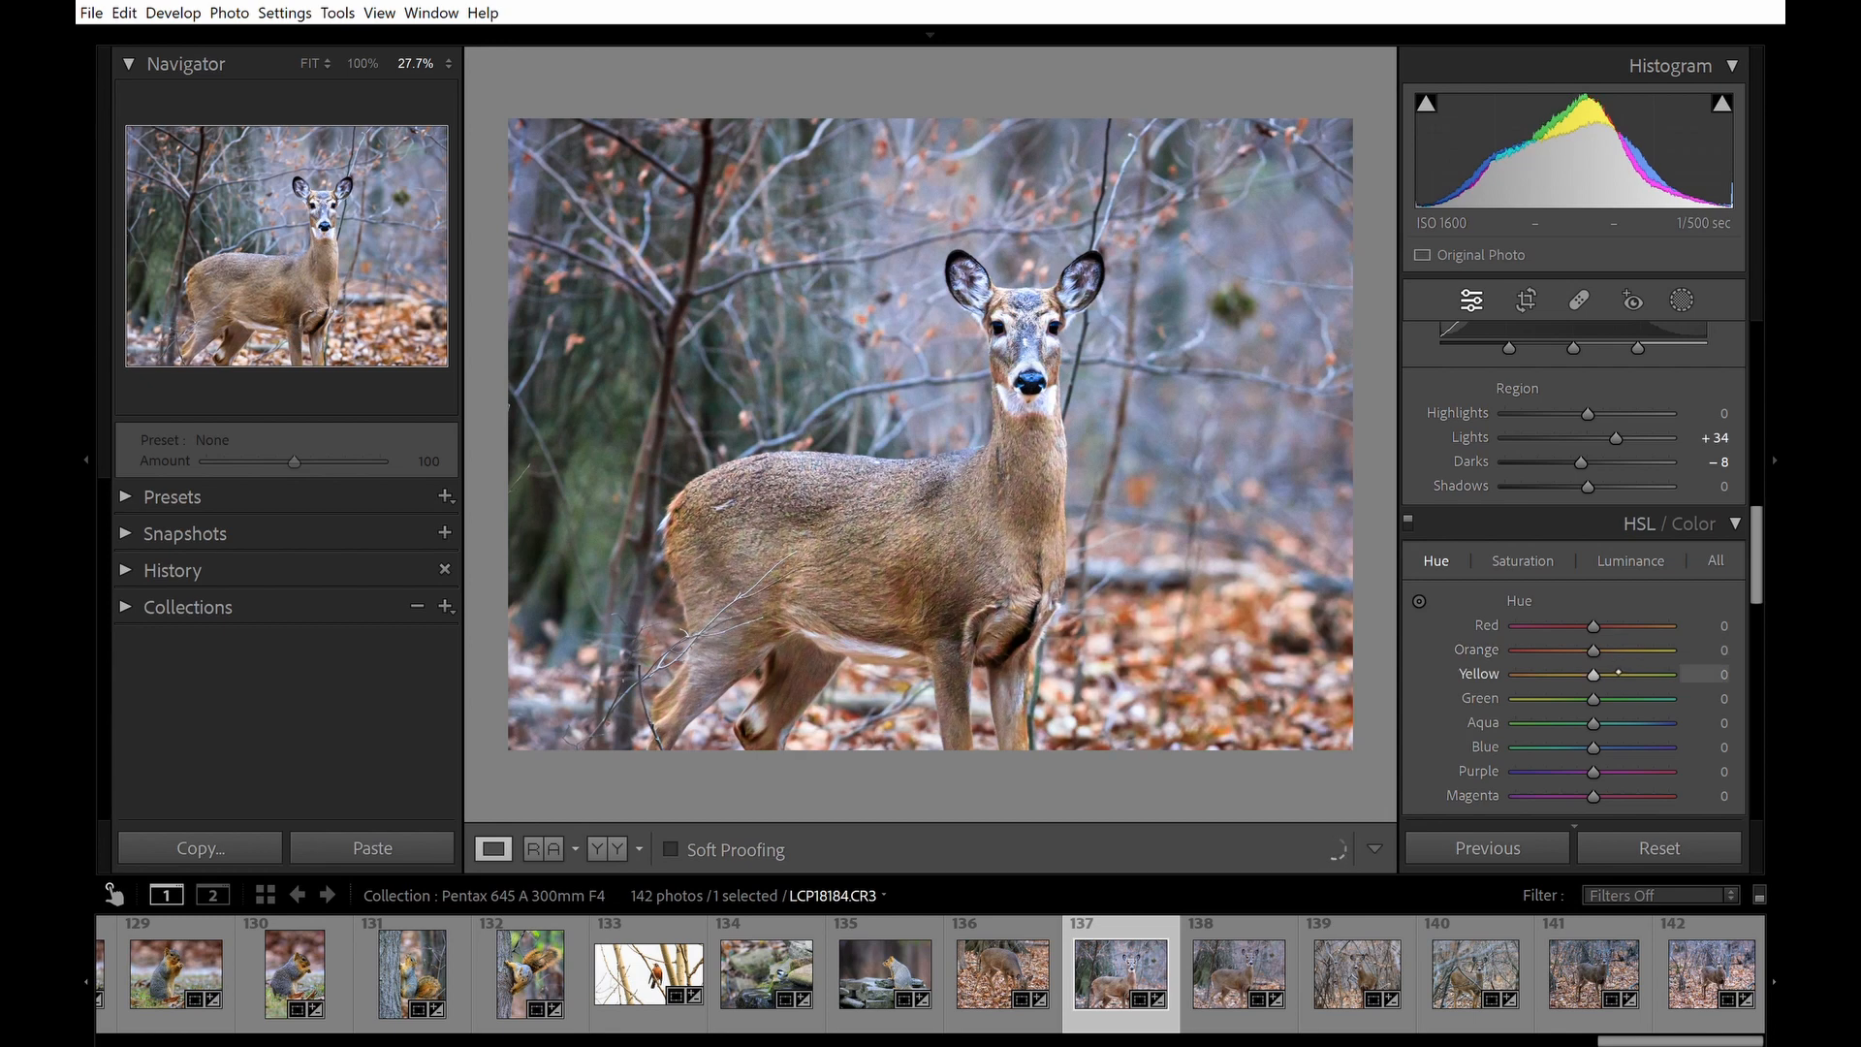
Shift the Yellow hue to -78 and toggle the HSL adjustments off and on to compare.
left_click_drag(1607, 674, 1564, 674)
left_click_drag(1586, 672, 1587, 672)
double_click(1585, 675)
left_click_drag(1579, 671, 1578, 674)
left_click_drag(1577, 672, 1571, 673)
left_click_drag(1551, 674, 1532, 673)
left_click(1409, 522)
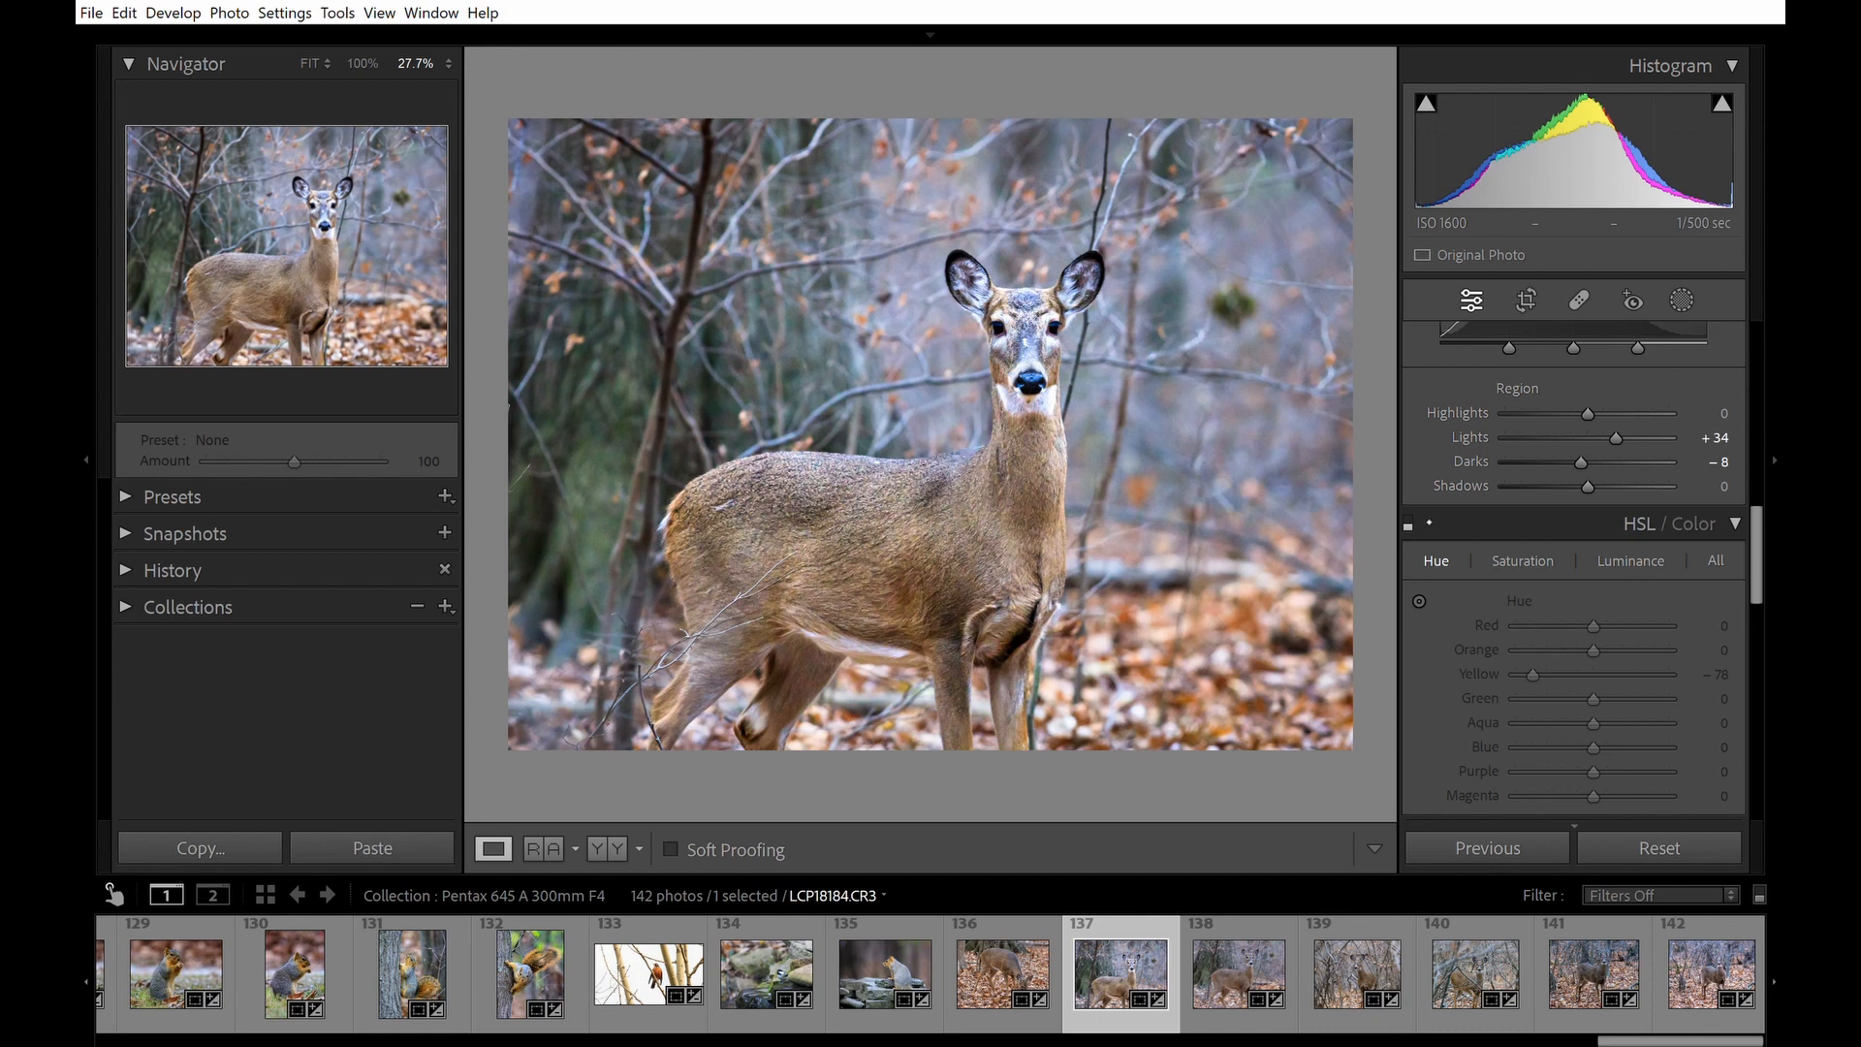
left_click(1410, 523)
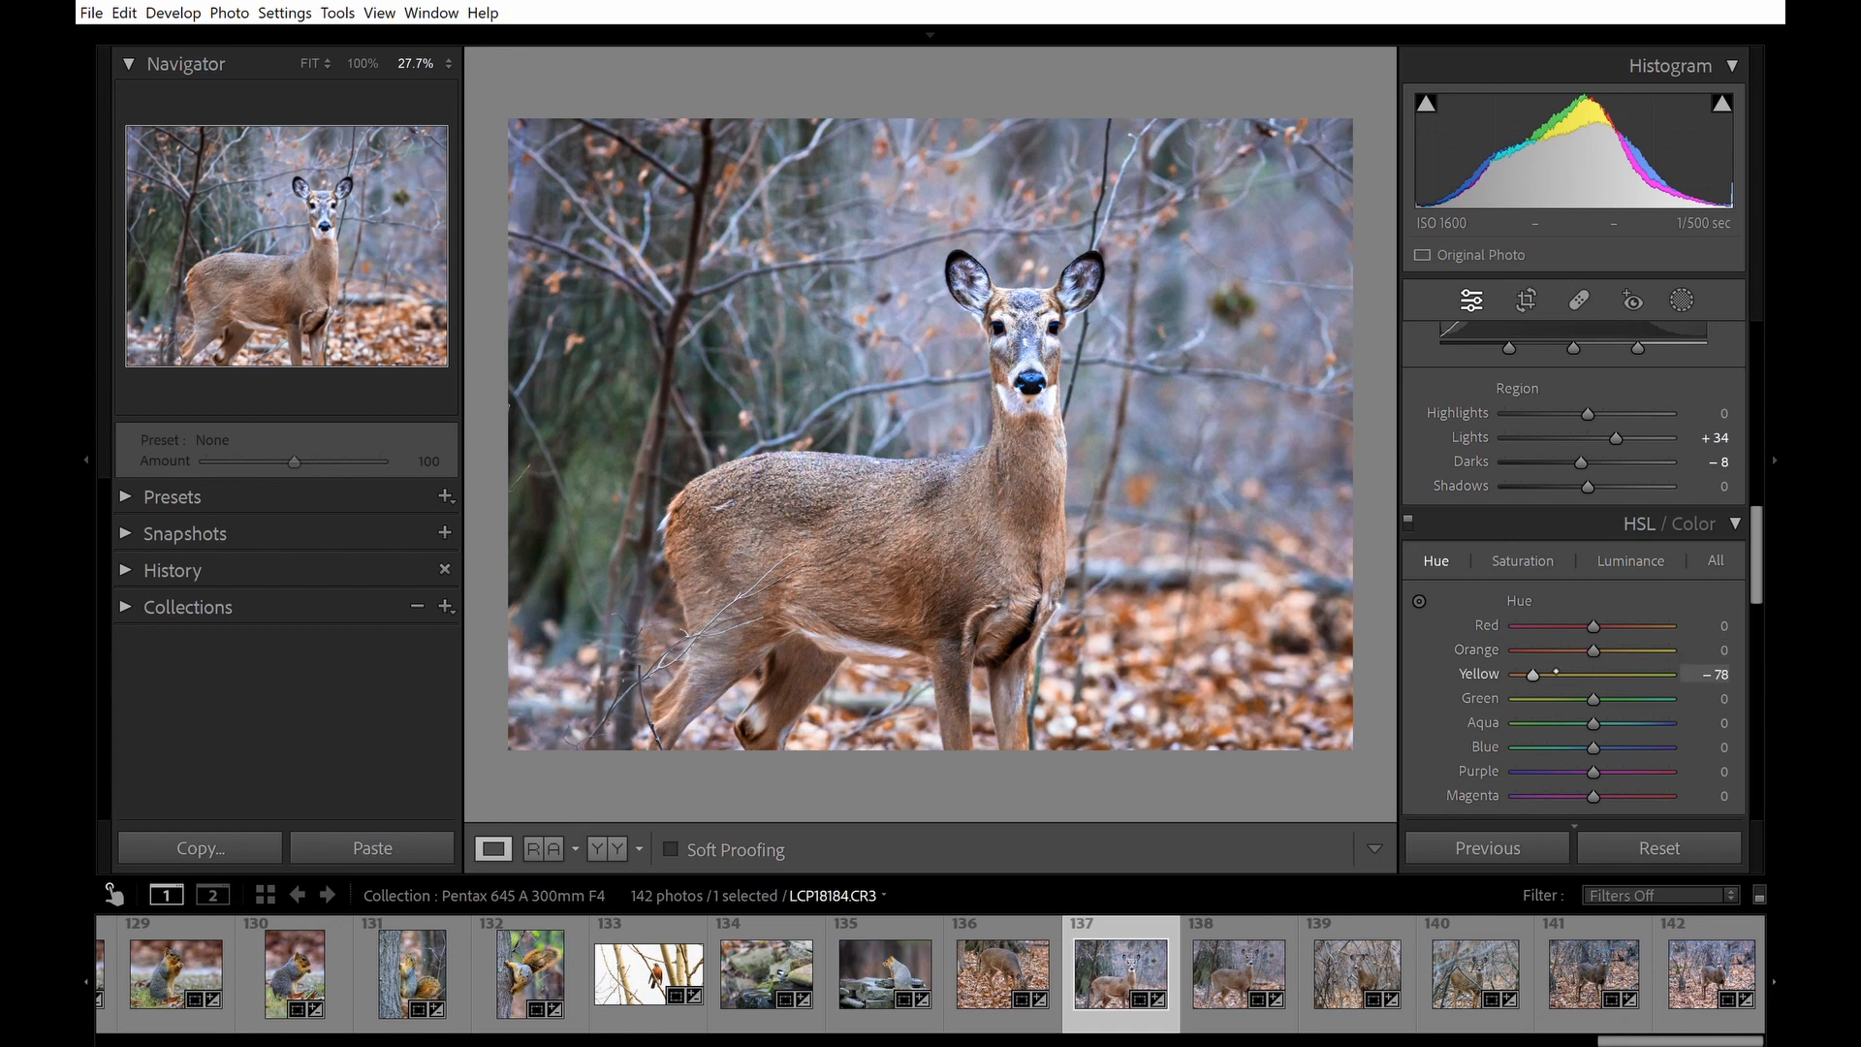
left_click(1408, 521)
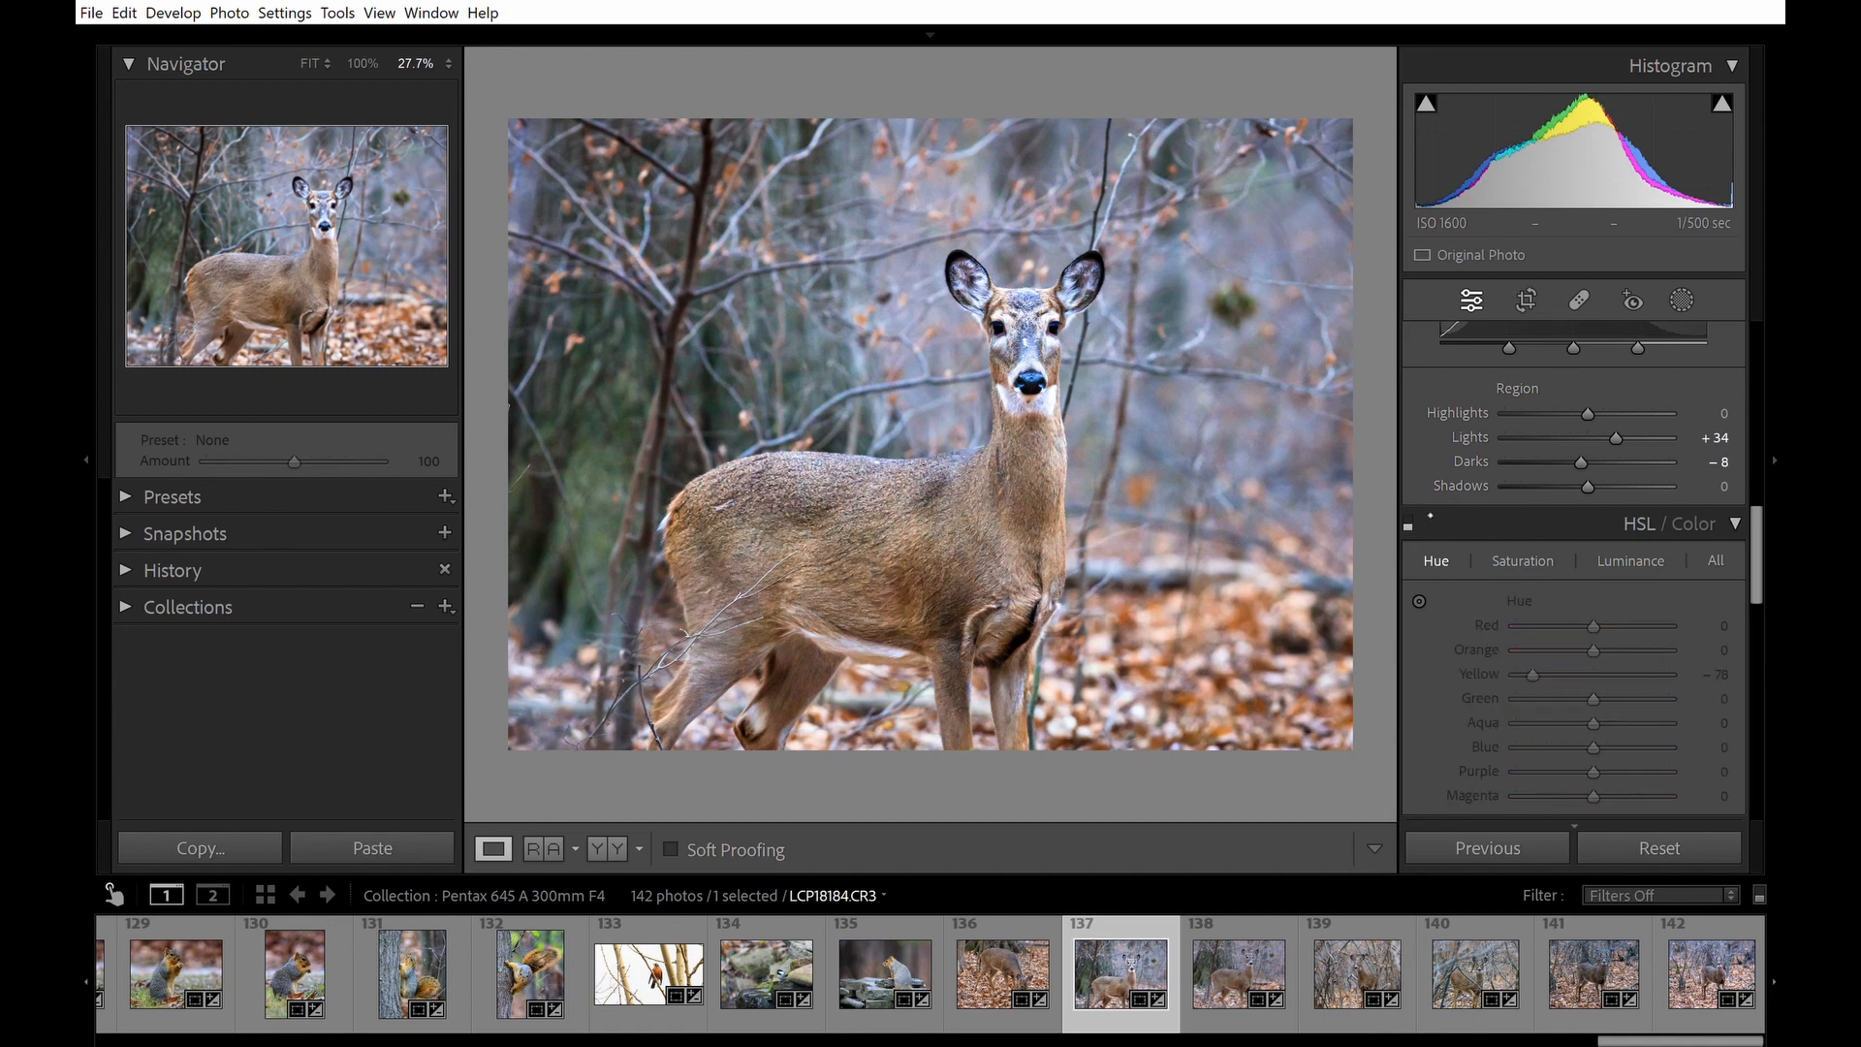
left_click(1408, 523)
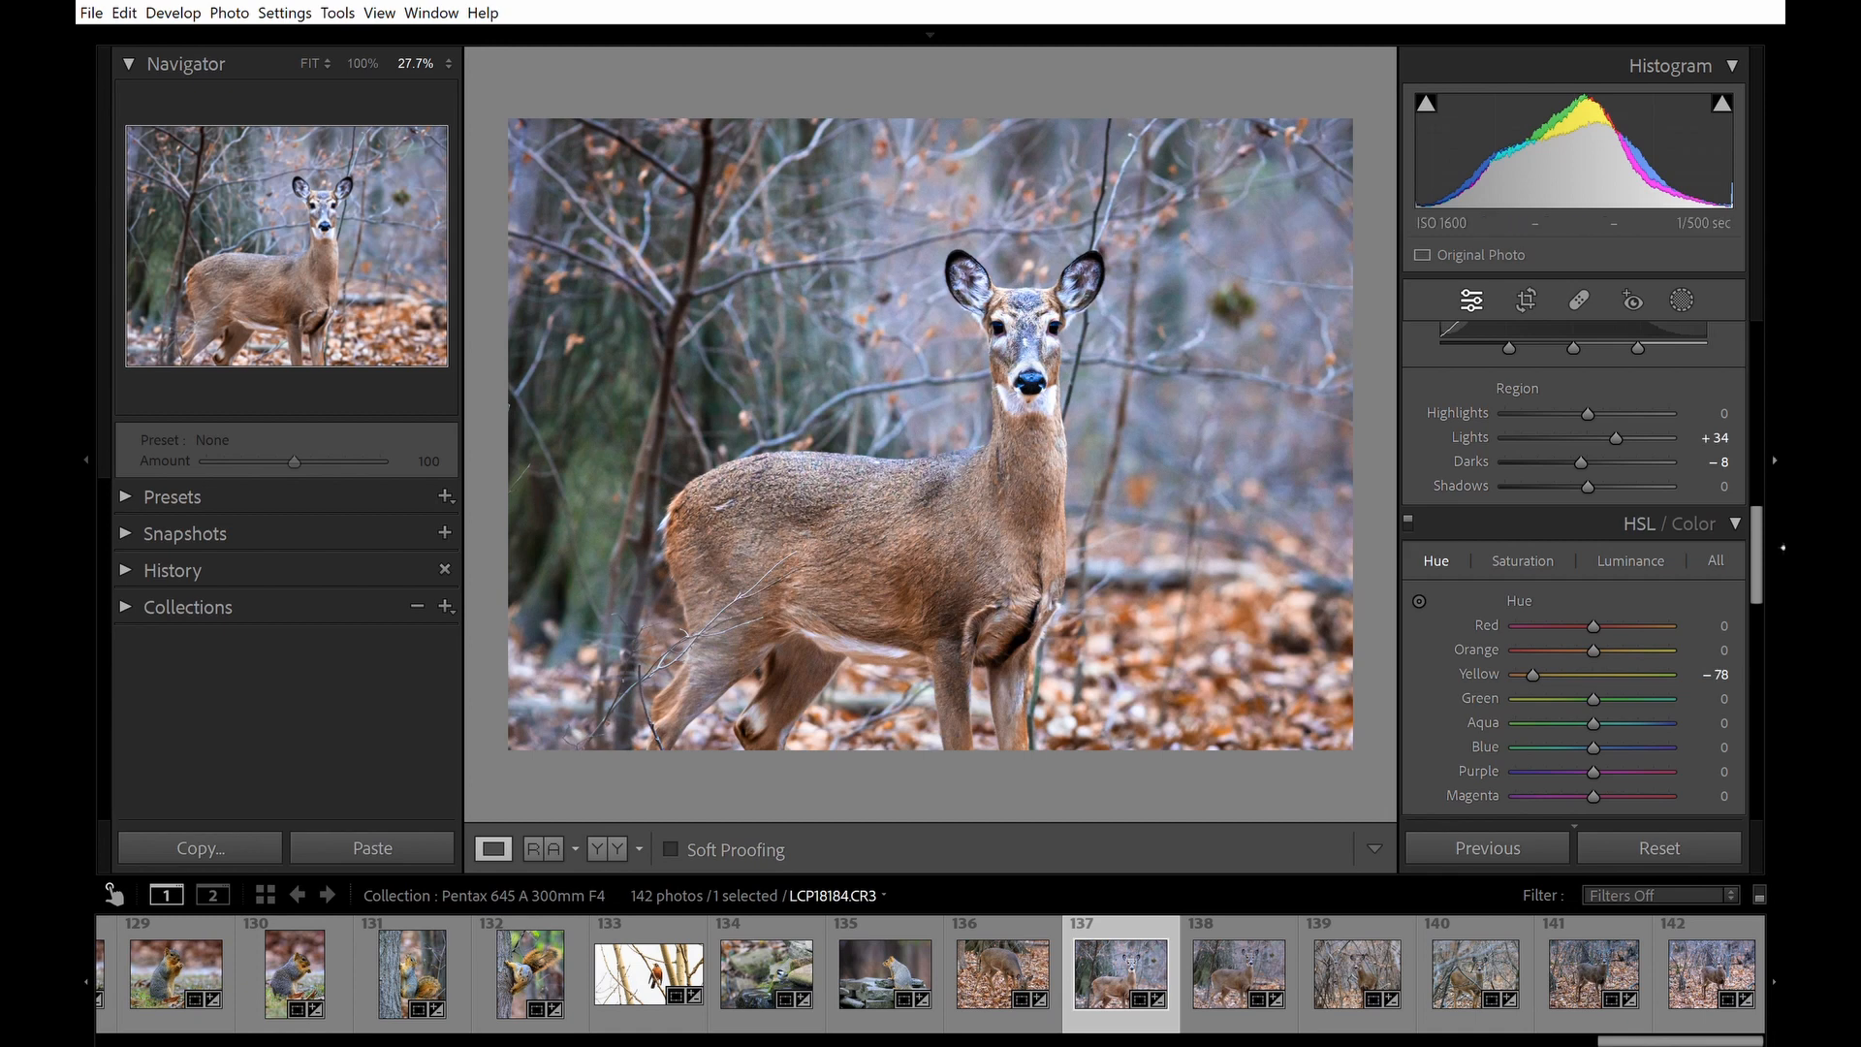
left_click(1736, 523)
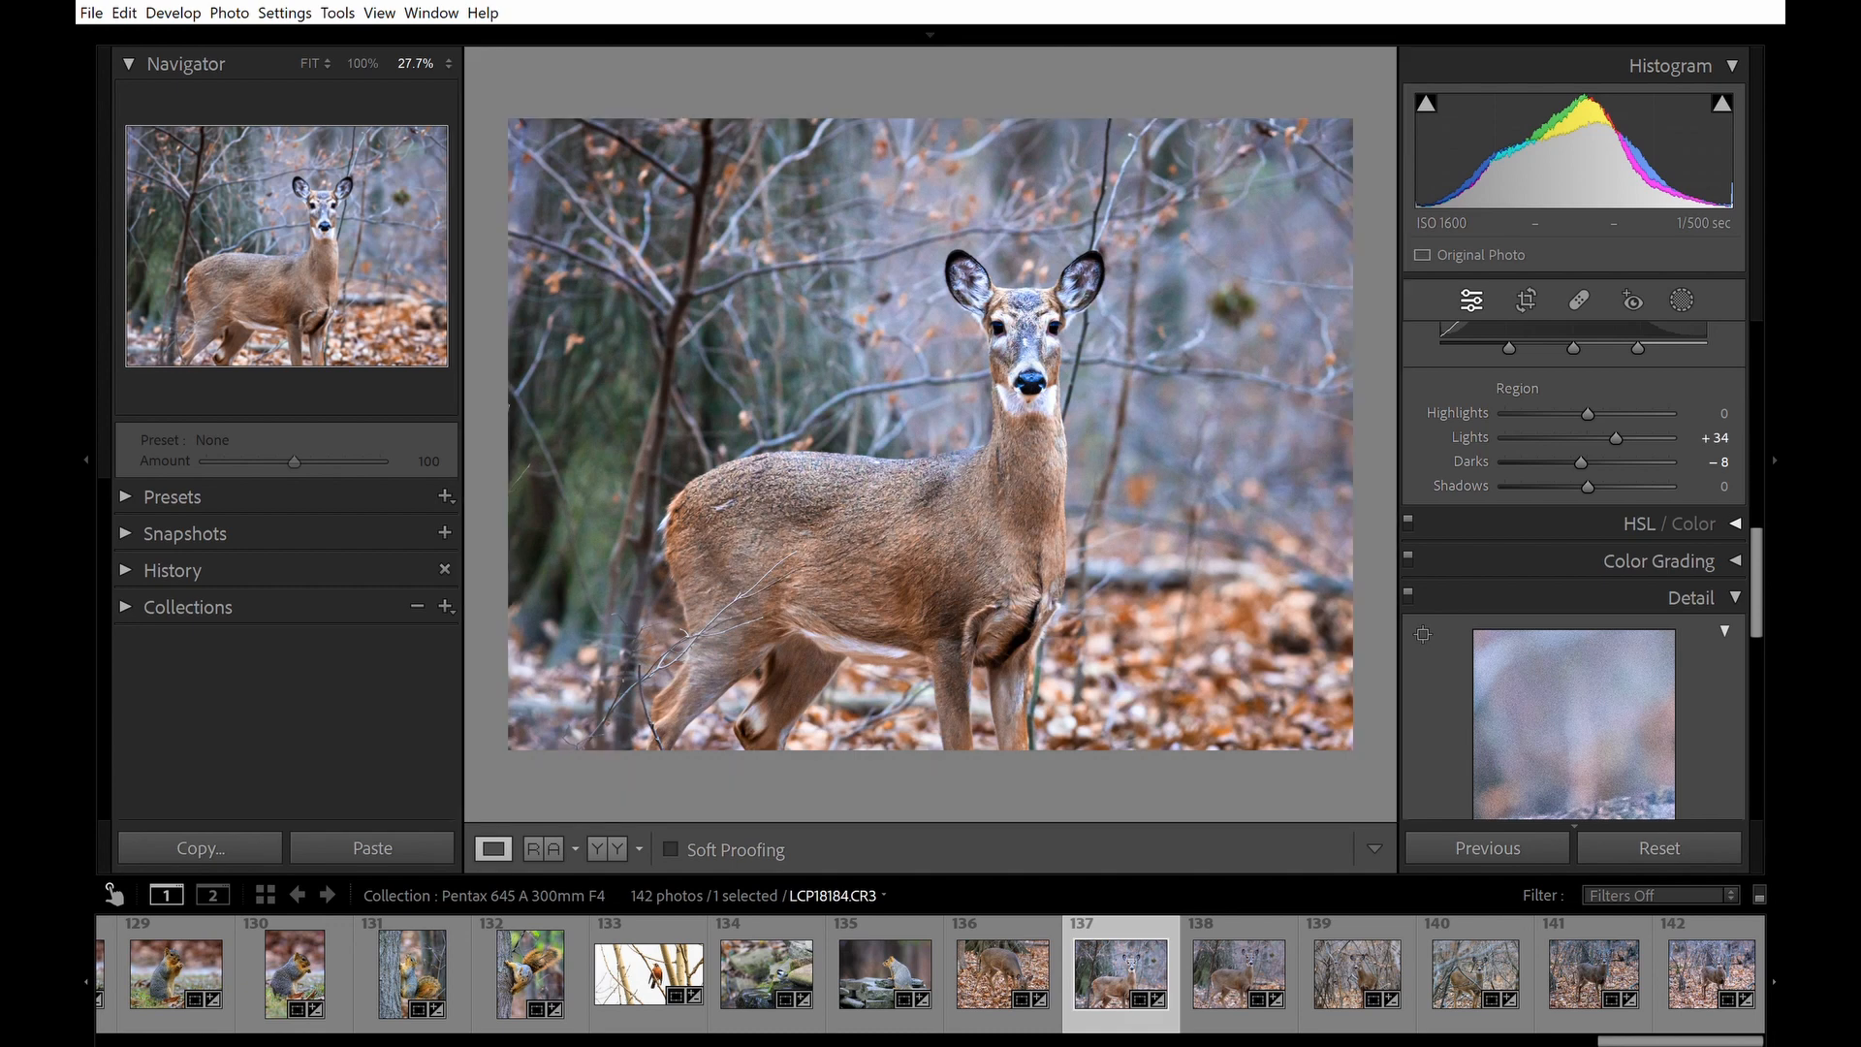
Increase the global Whites to +67.
scroll(1573, 570, "up", 4)
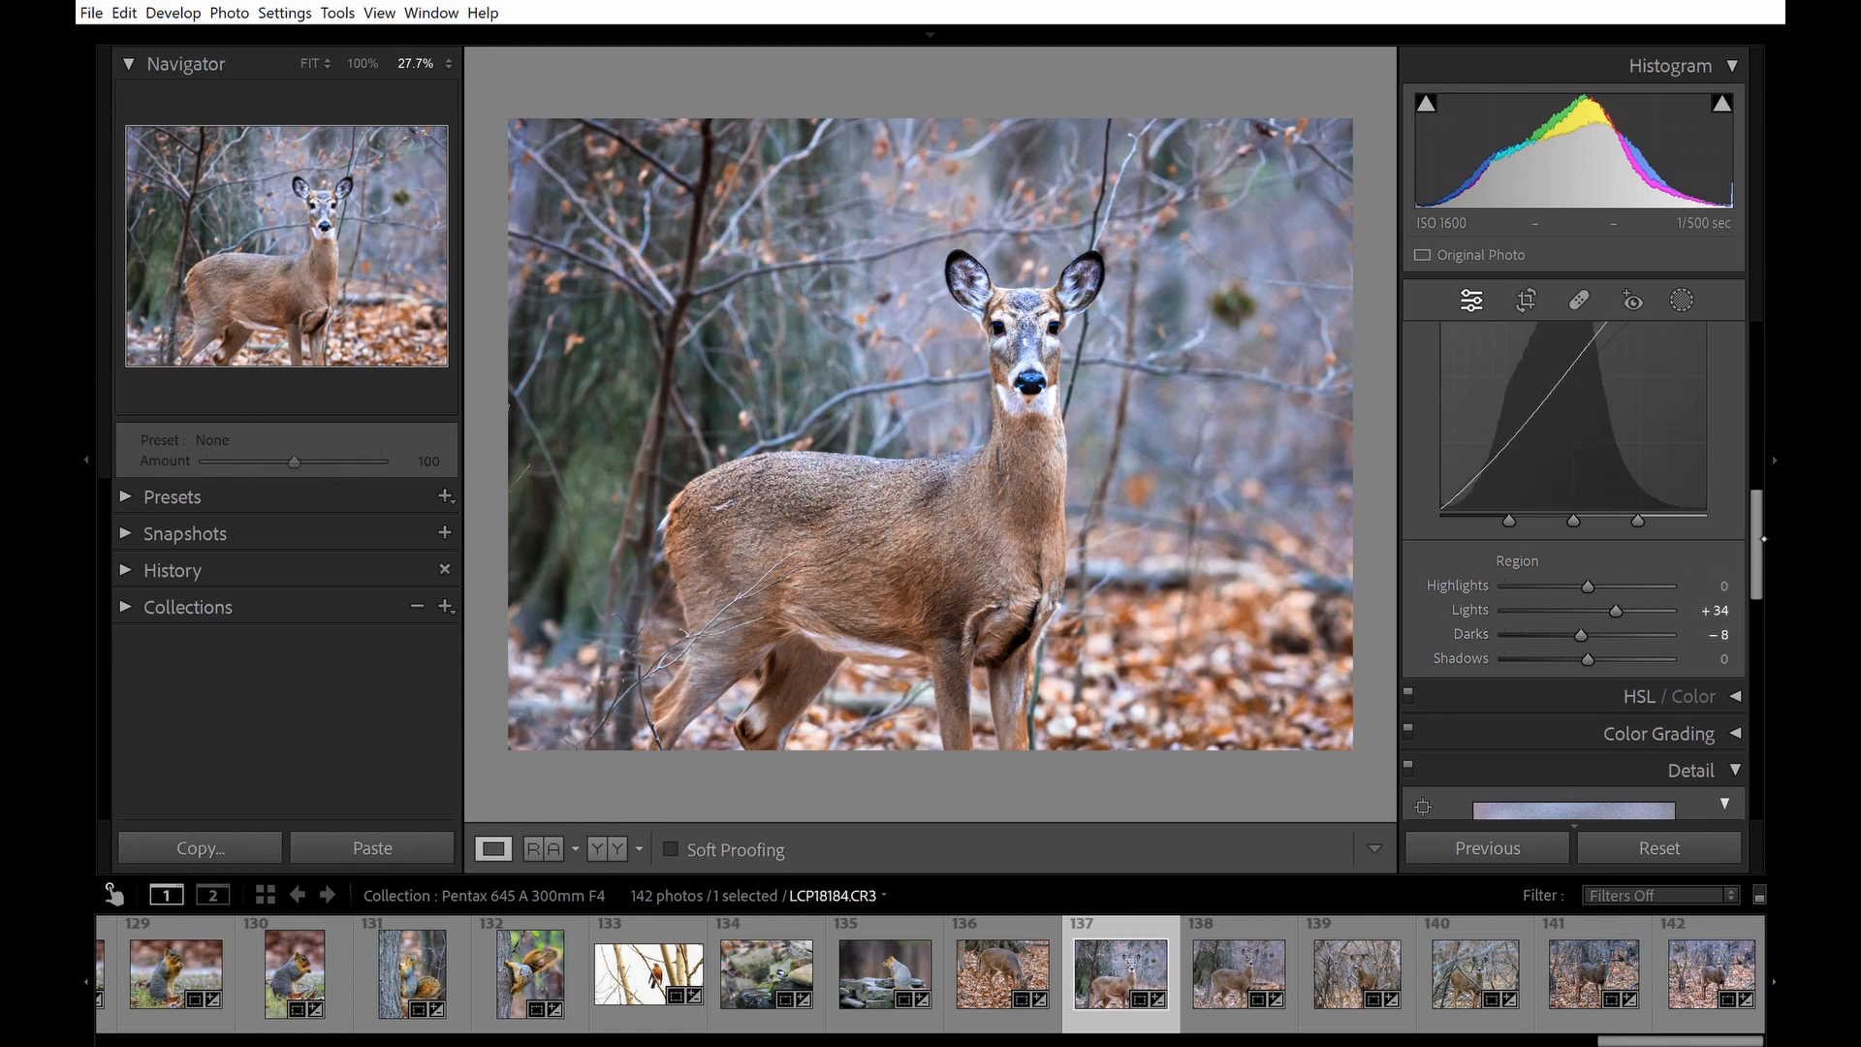
scroll(1737, 395, "up", 12)
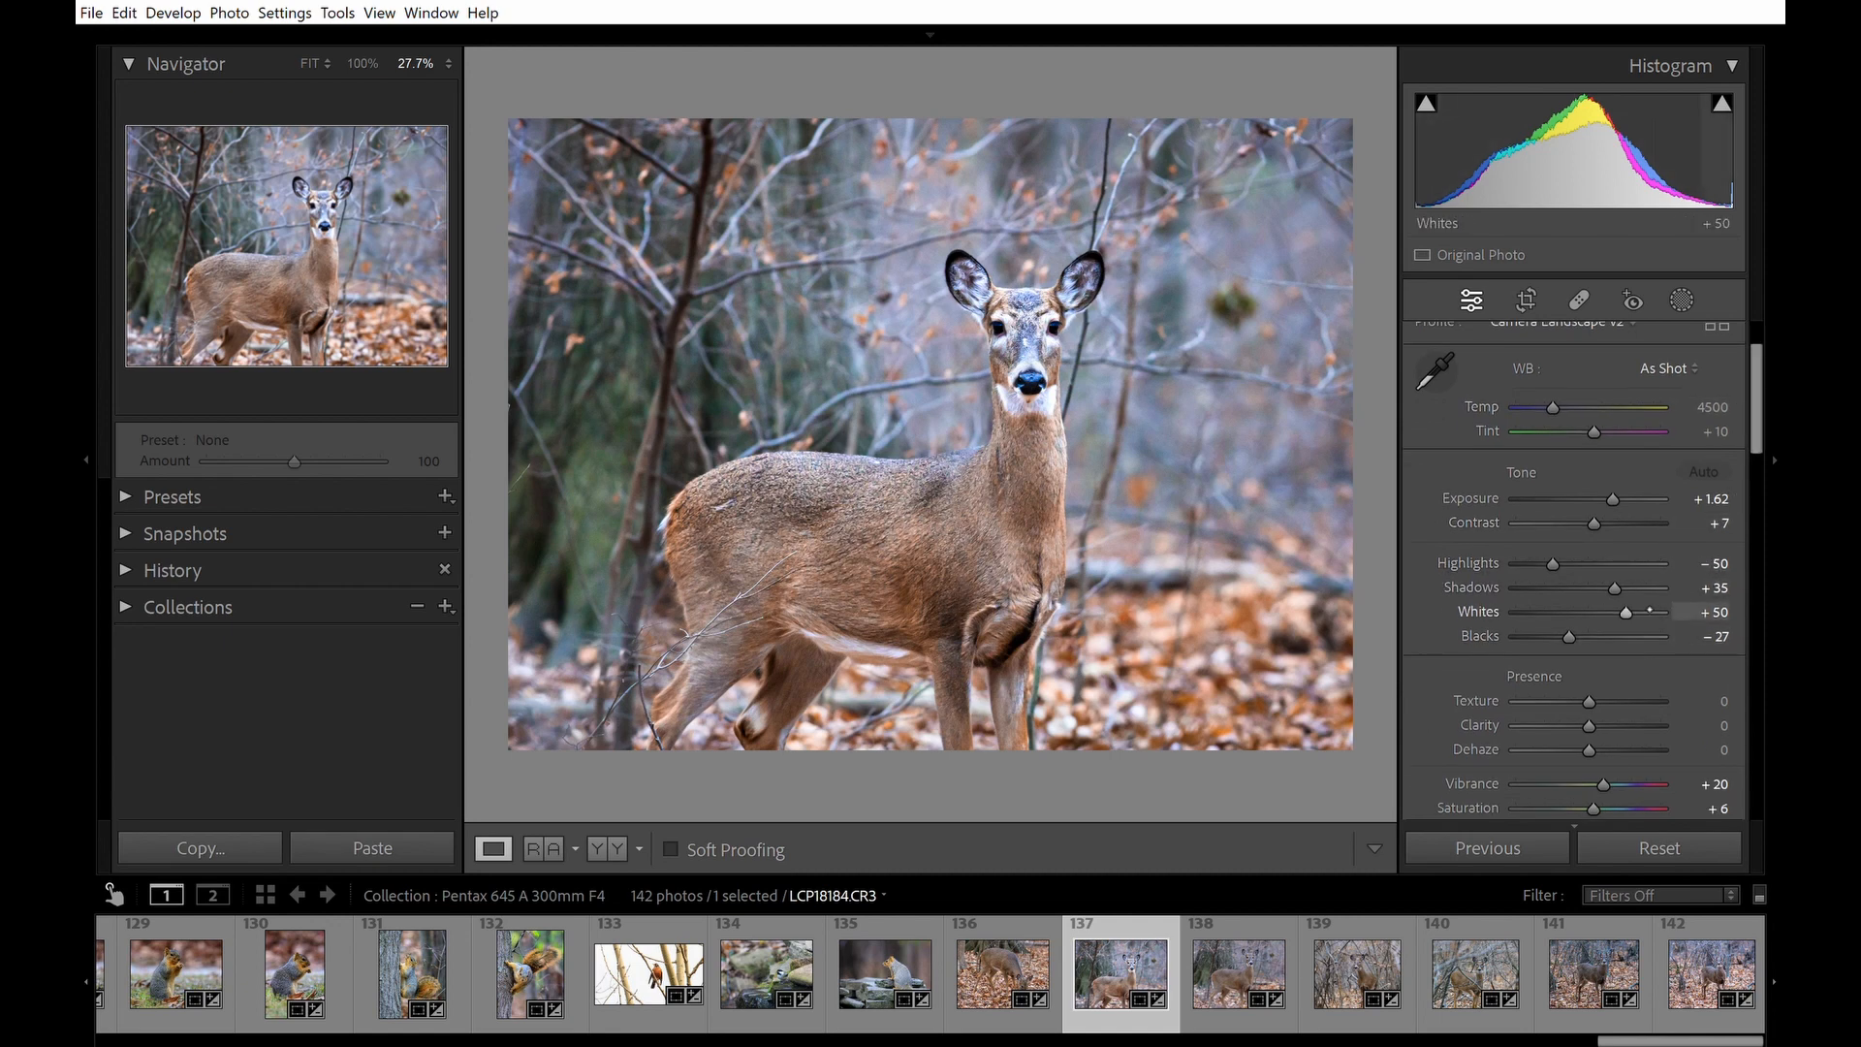
left_click_drag(1673, 612, 1685, 611)
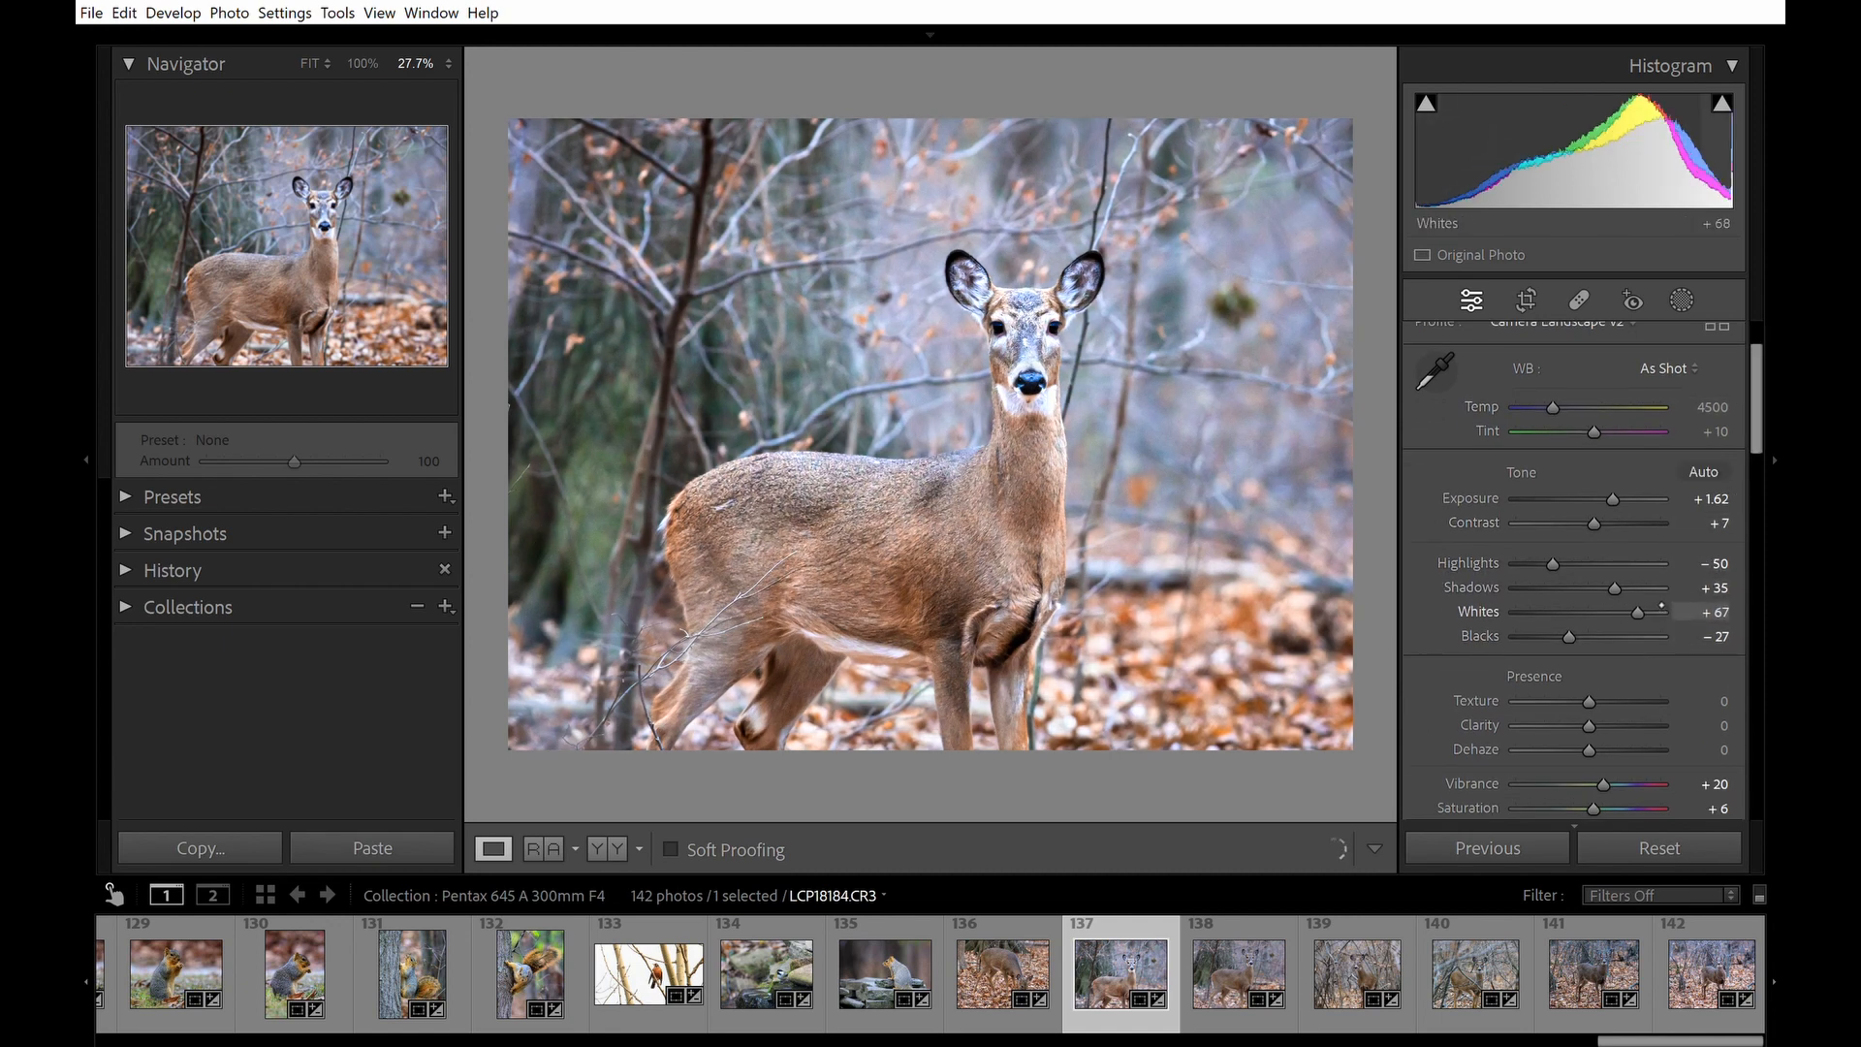
Nudge the Whites slider down, then undo the Whites changes.
left_click_drag(1635, 613, 1632, 613)
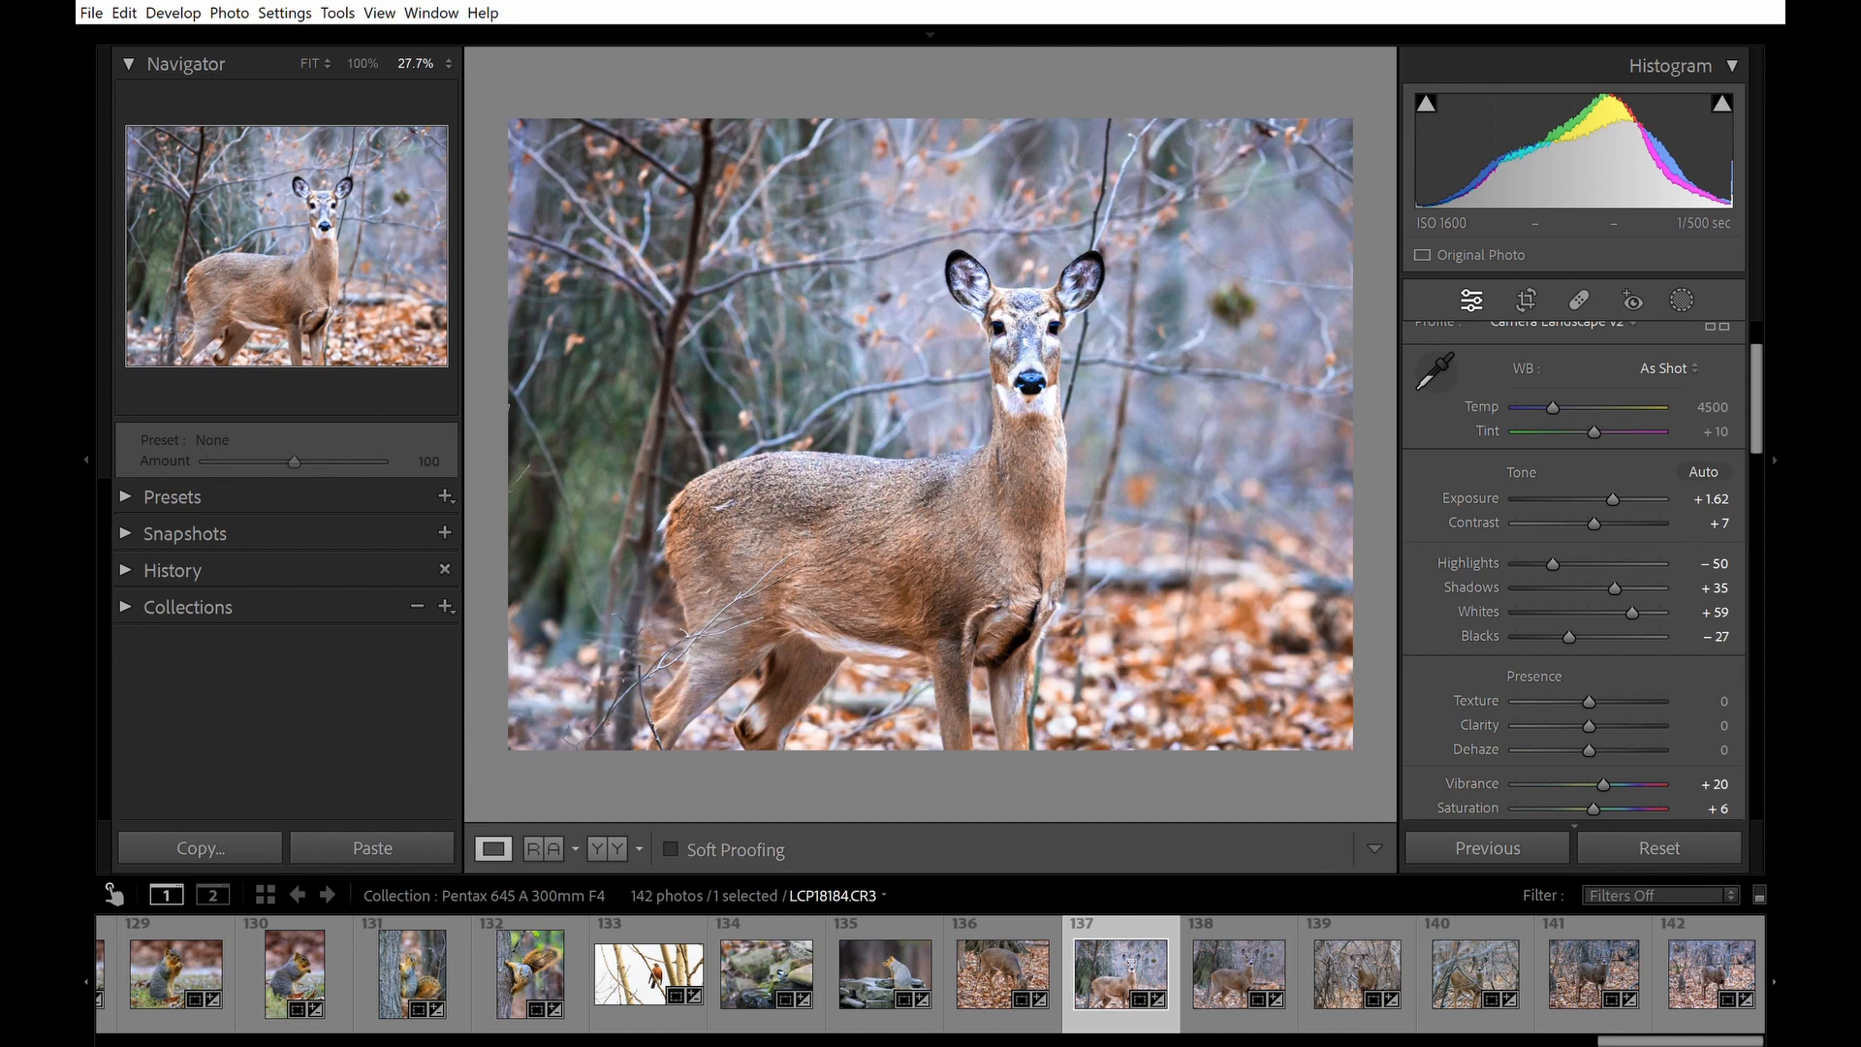
key("ctrl+z")
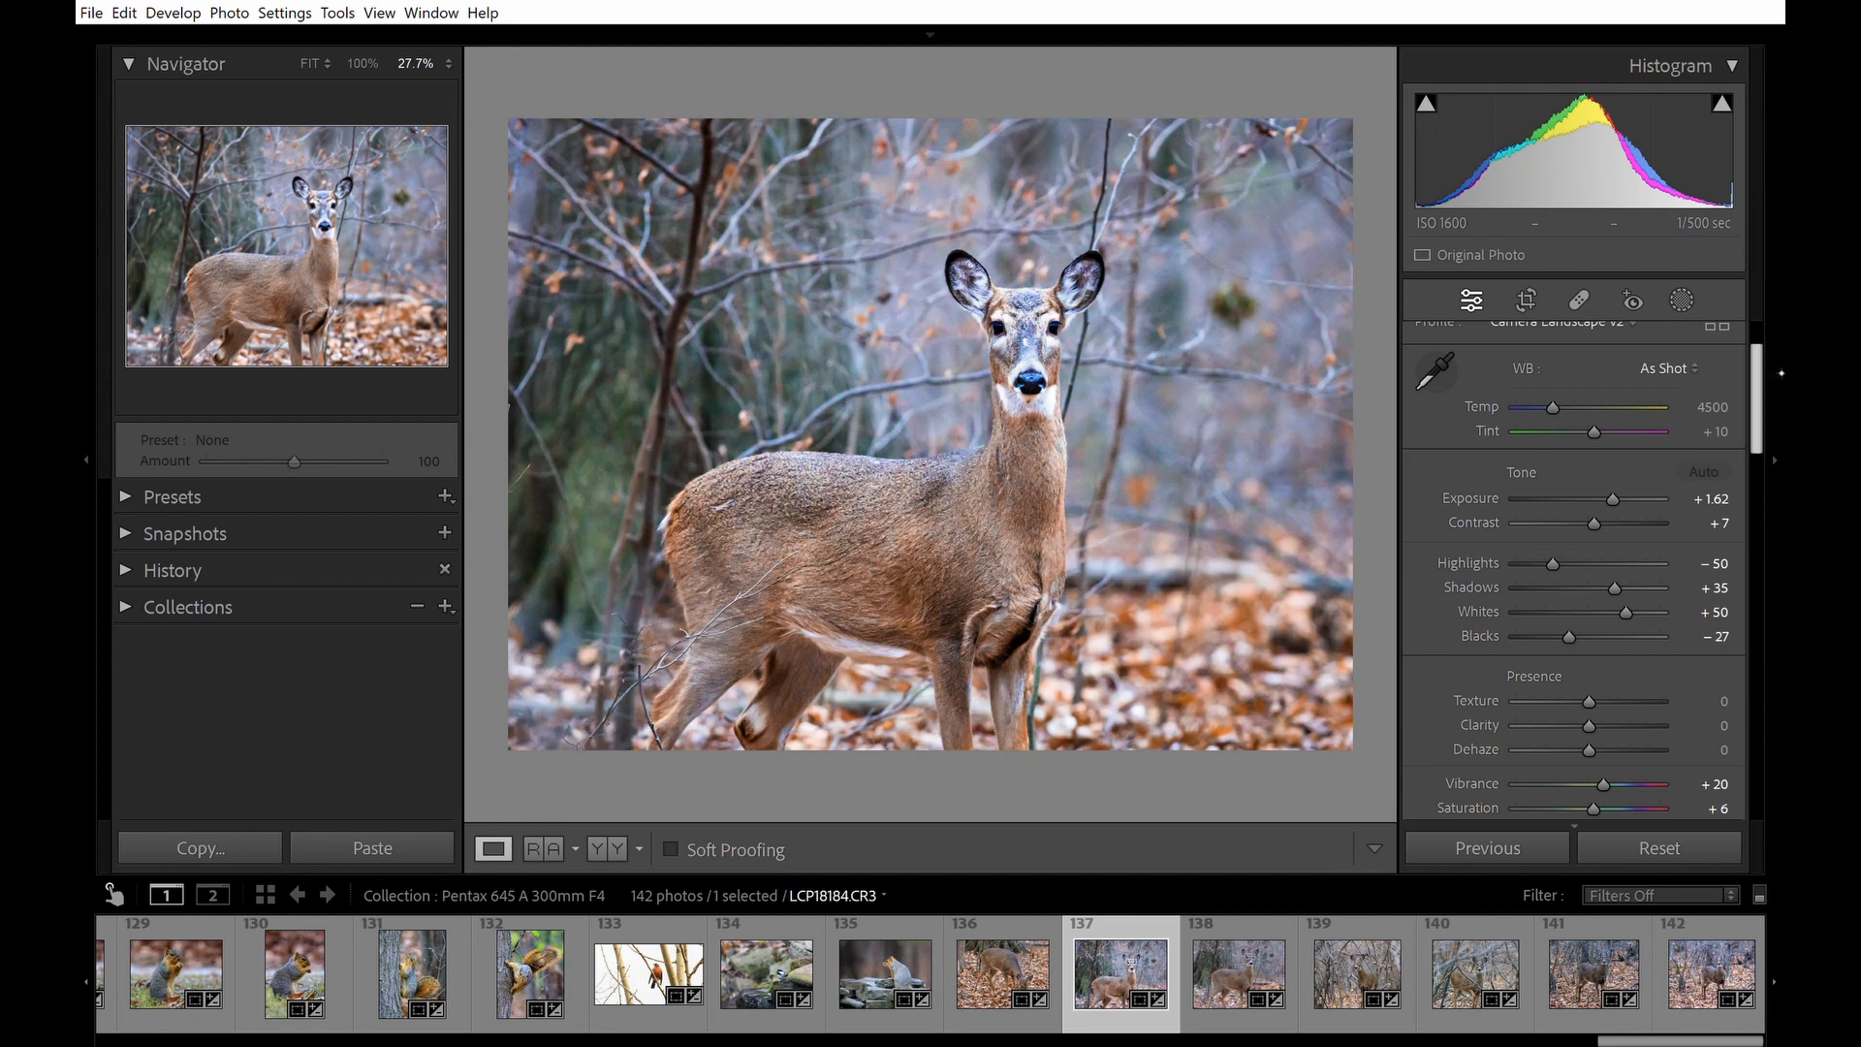
Set the Tone Curve region Lights to +40 and Darks to -14.
left_click_drag(1778, 381, 1775, 516)
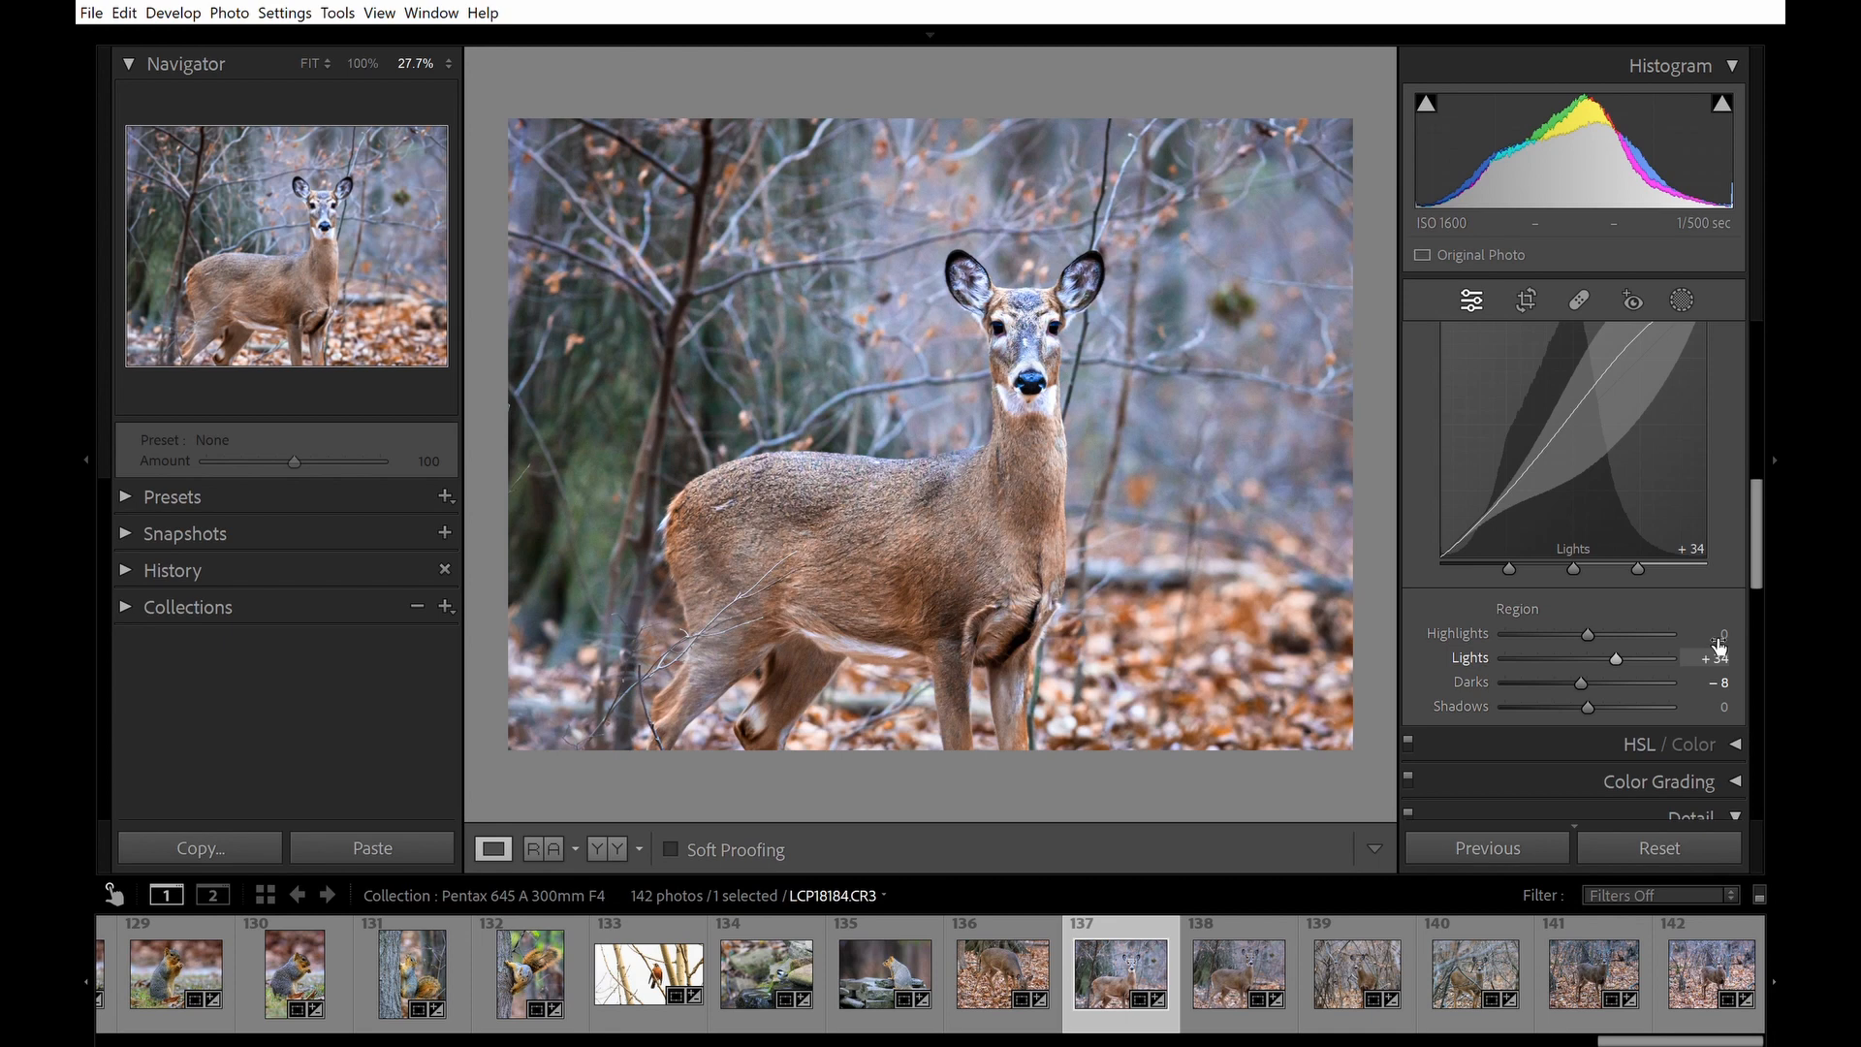
left_click_drag(1727, 653, 1731, 652)
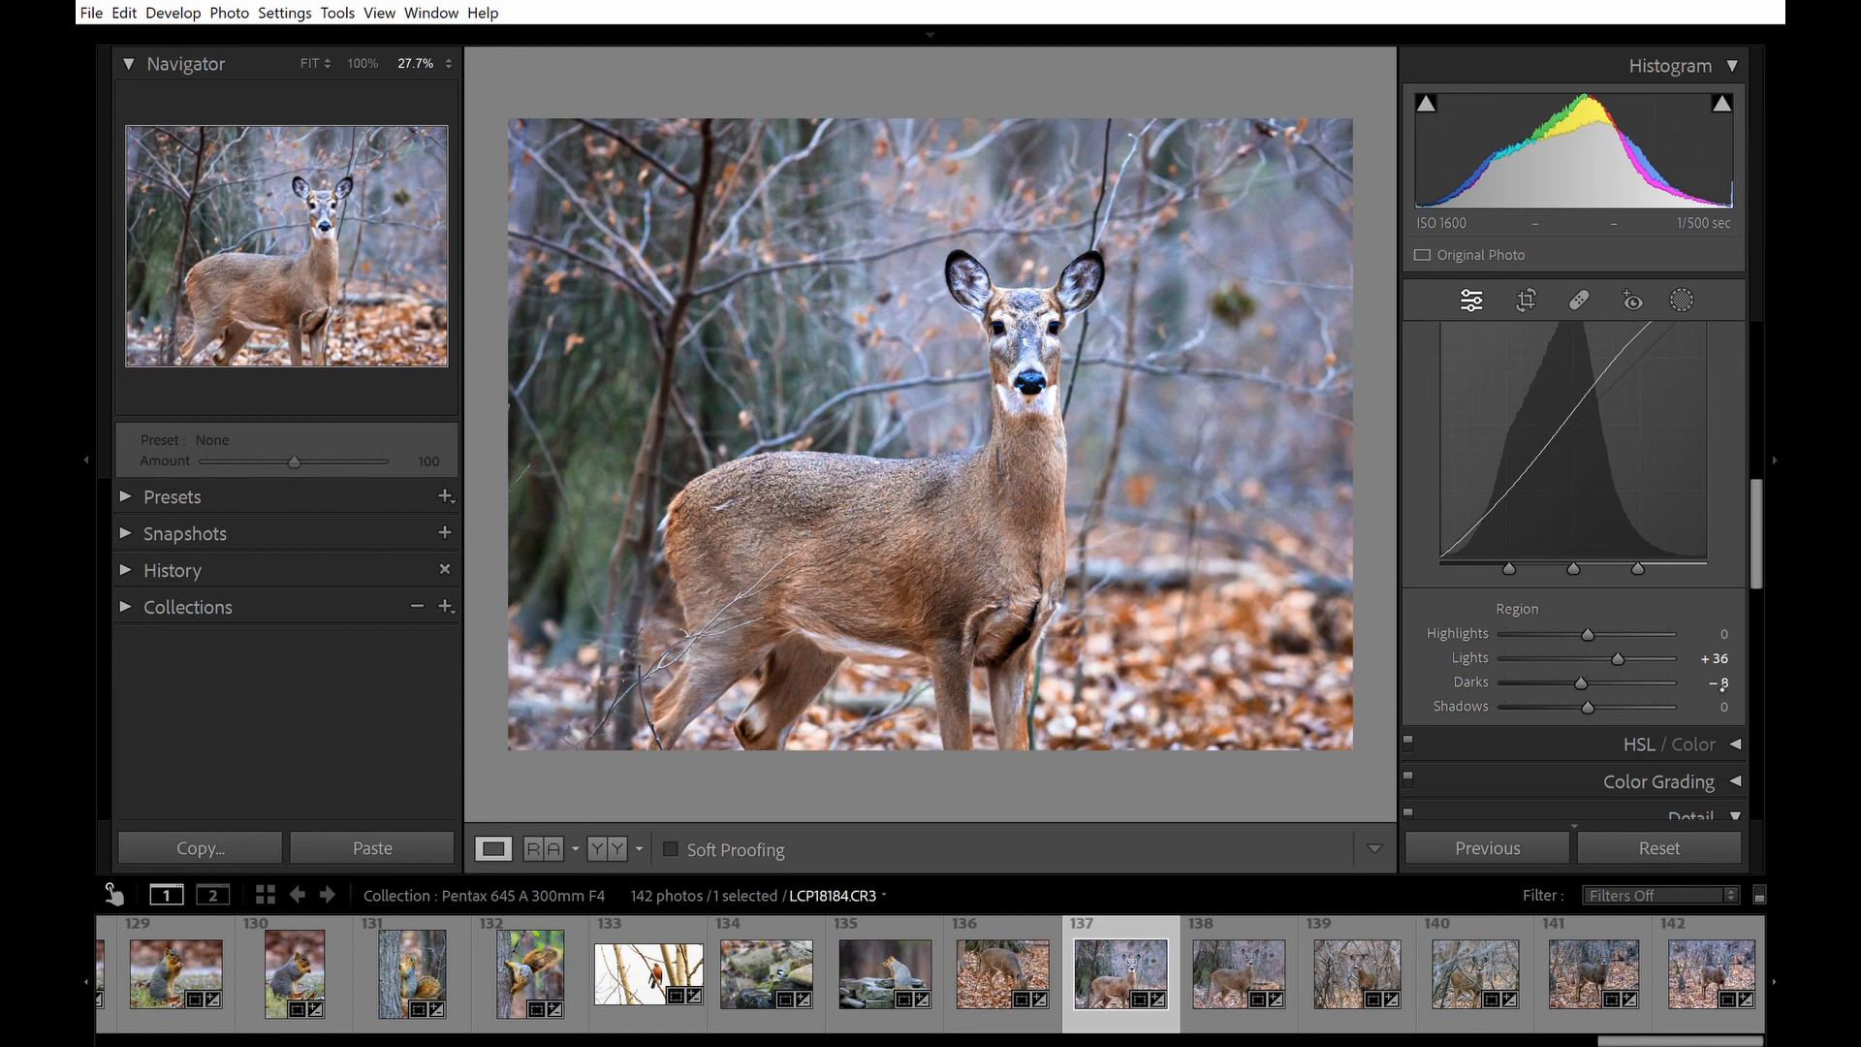
left_click_drag(1724, 656, 1738, 644)
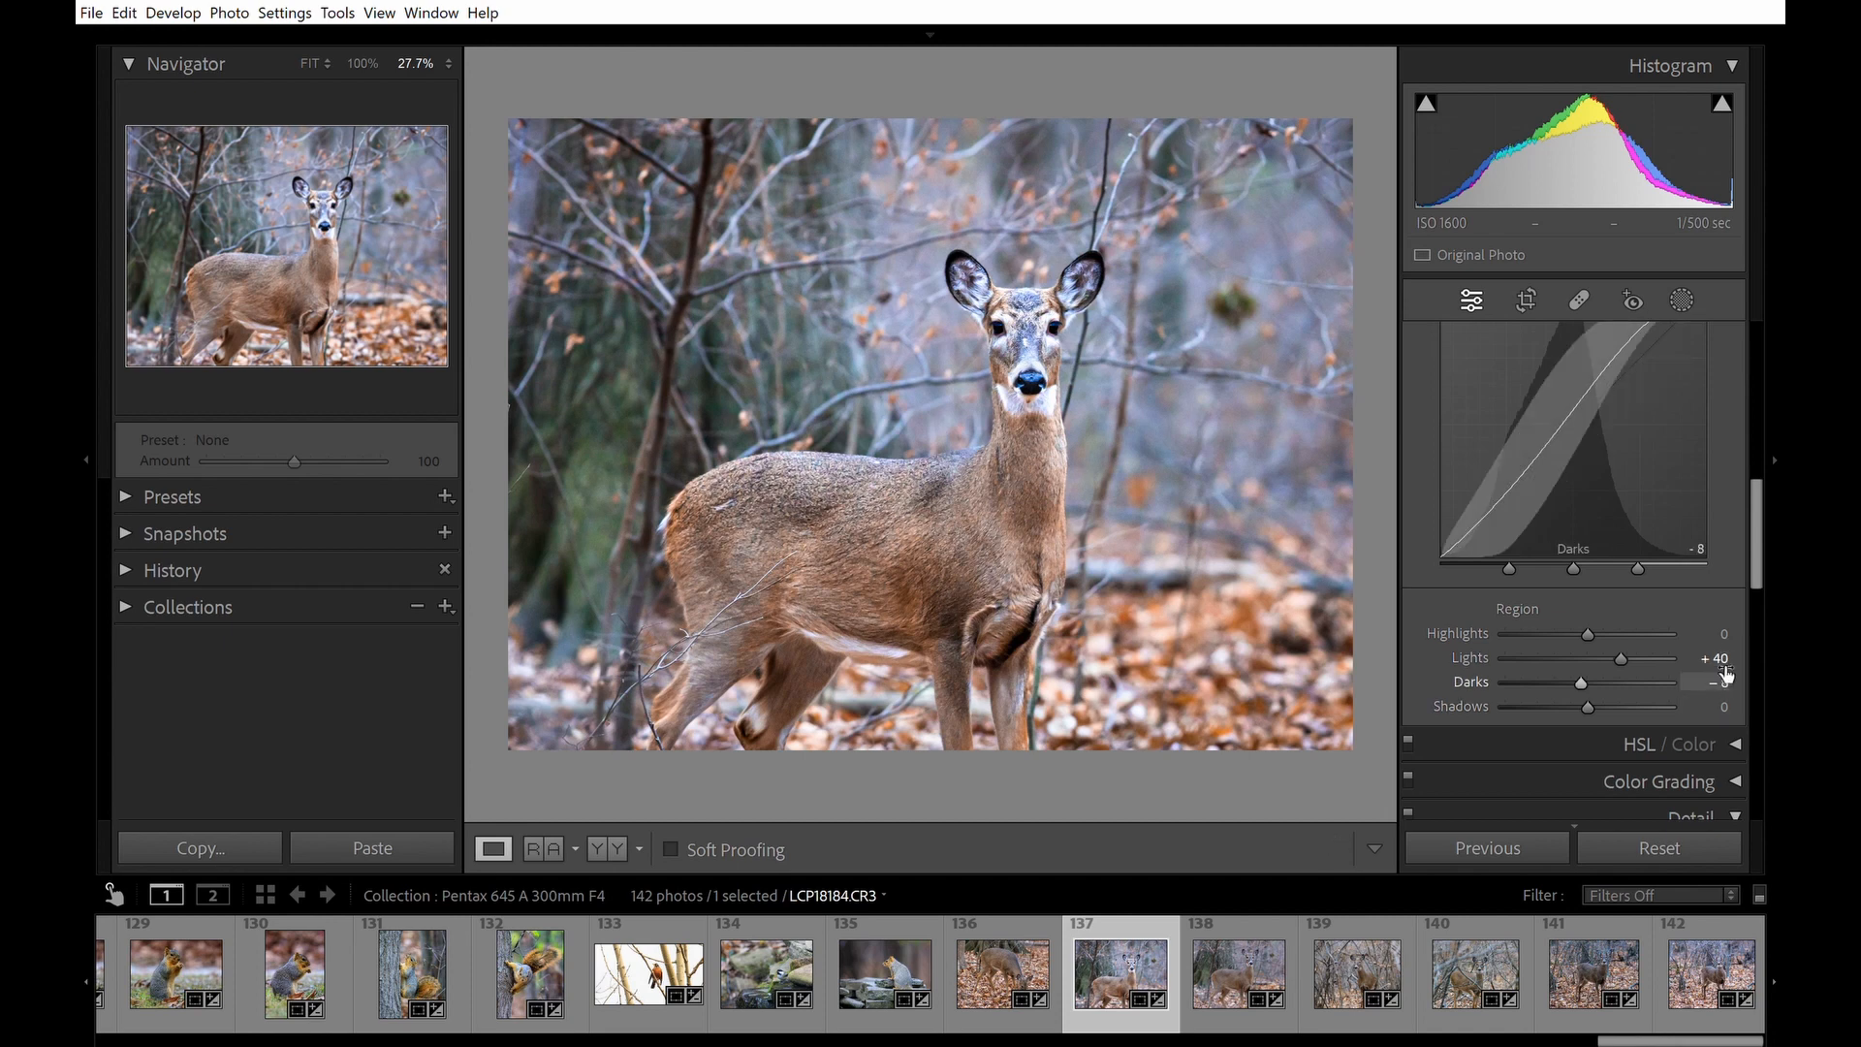
left_click_drag(1726, 674, 1732, 675)
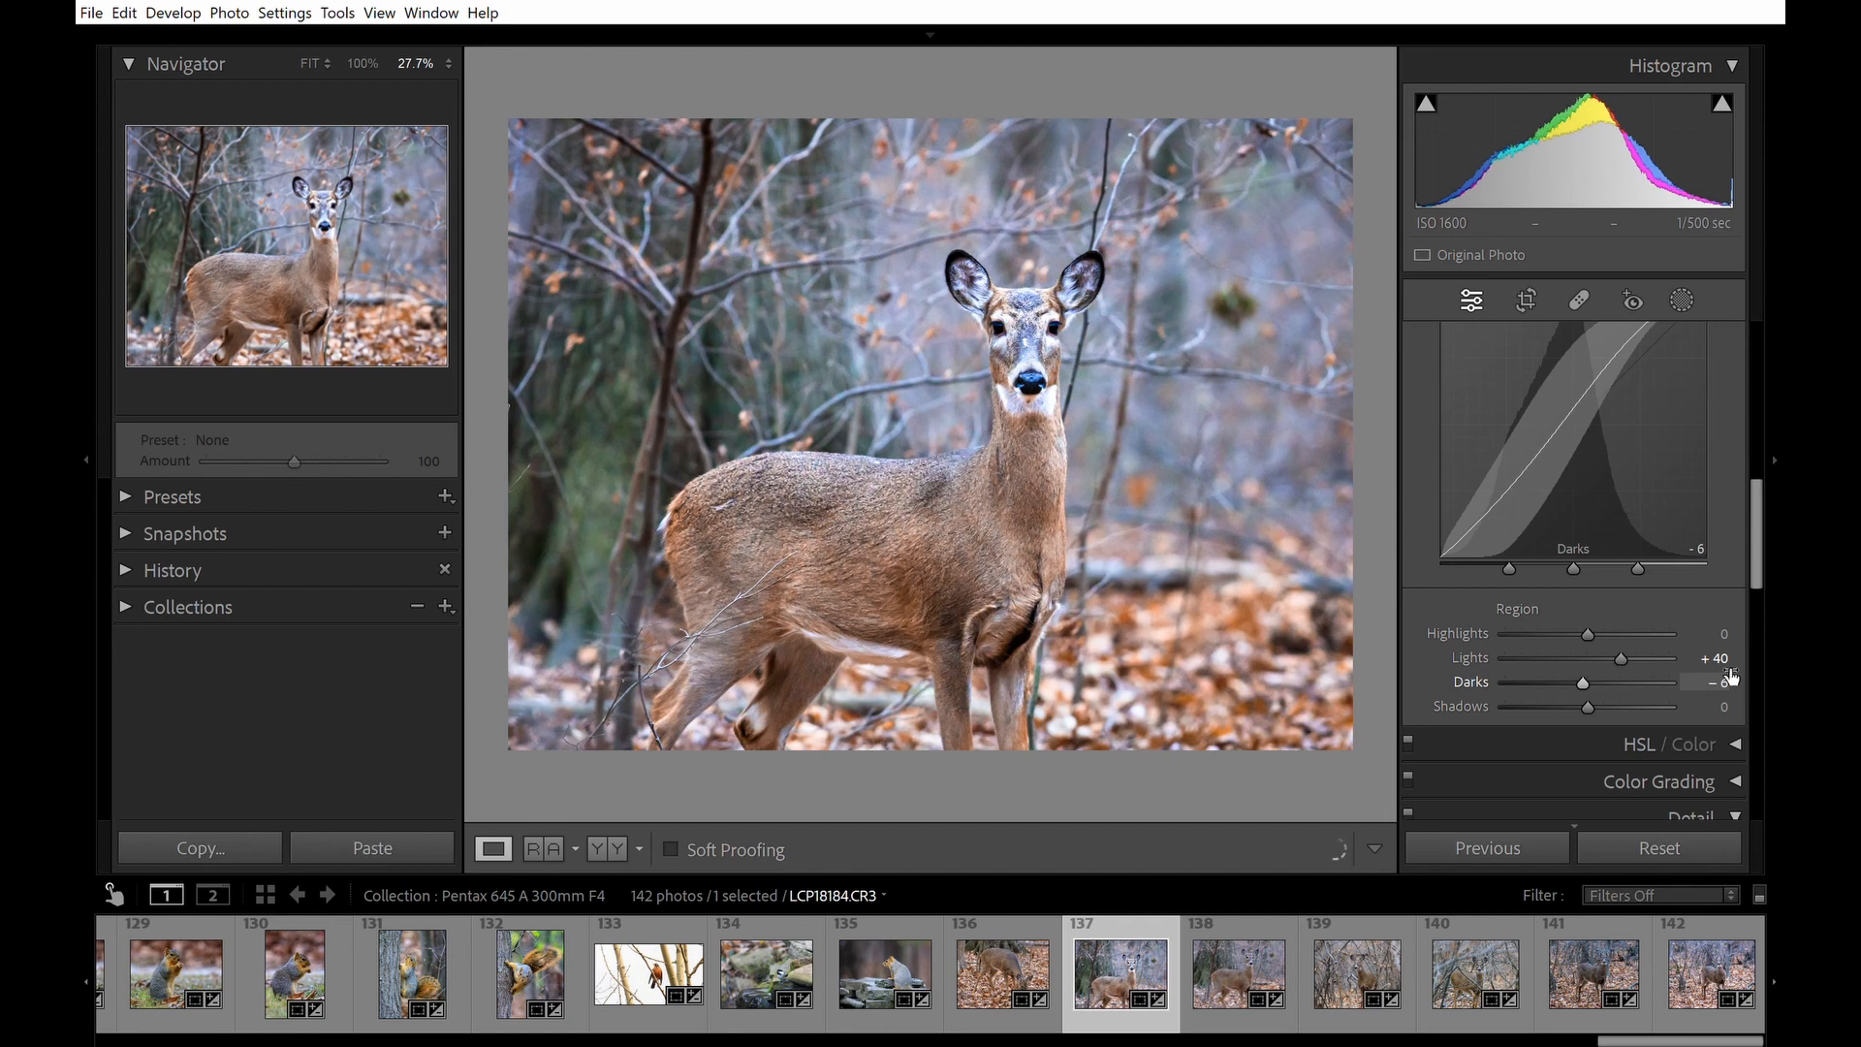
left_click_drag(1735, 675, 1740, 671)
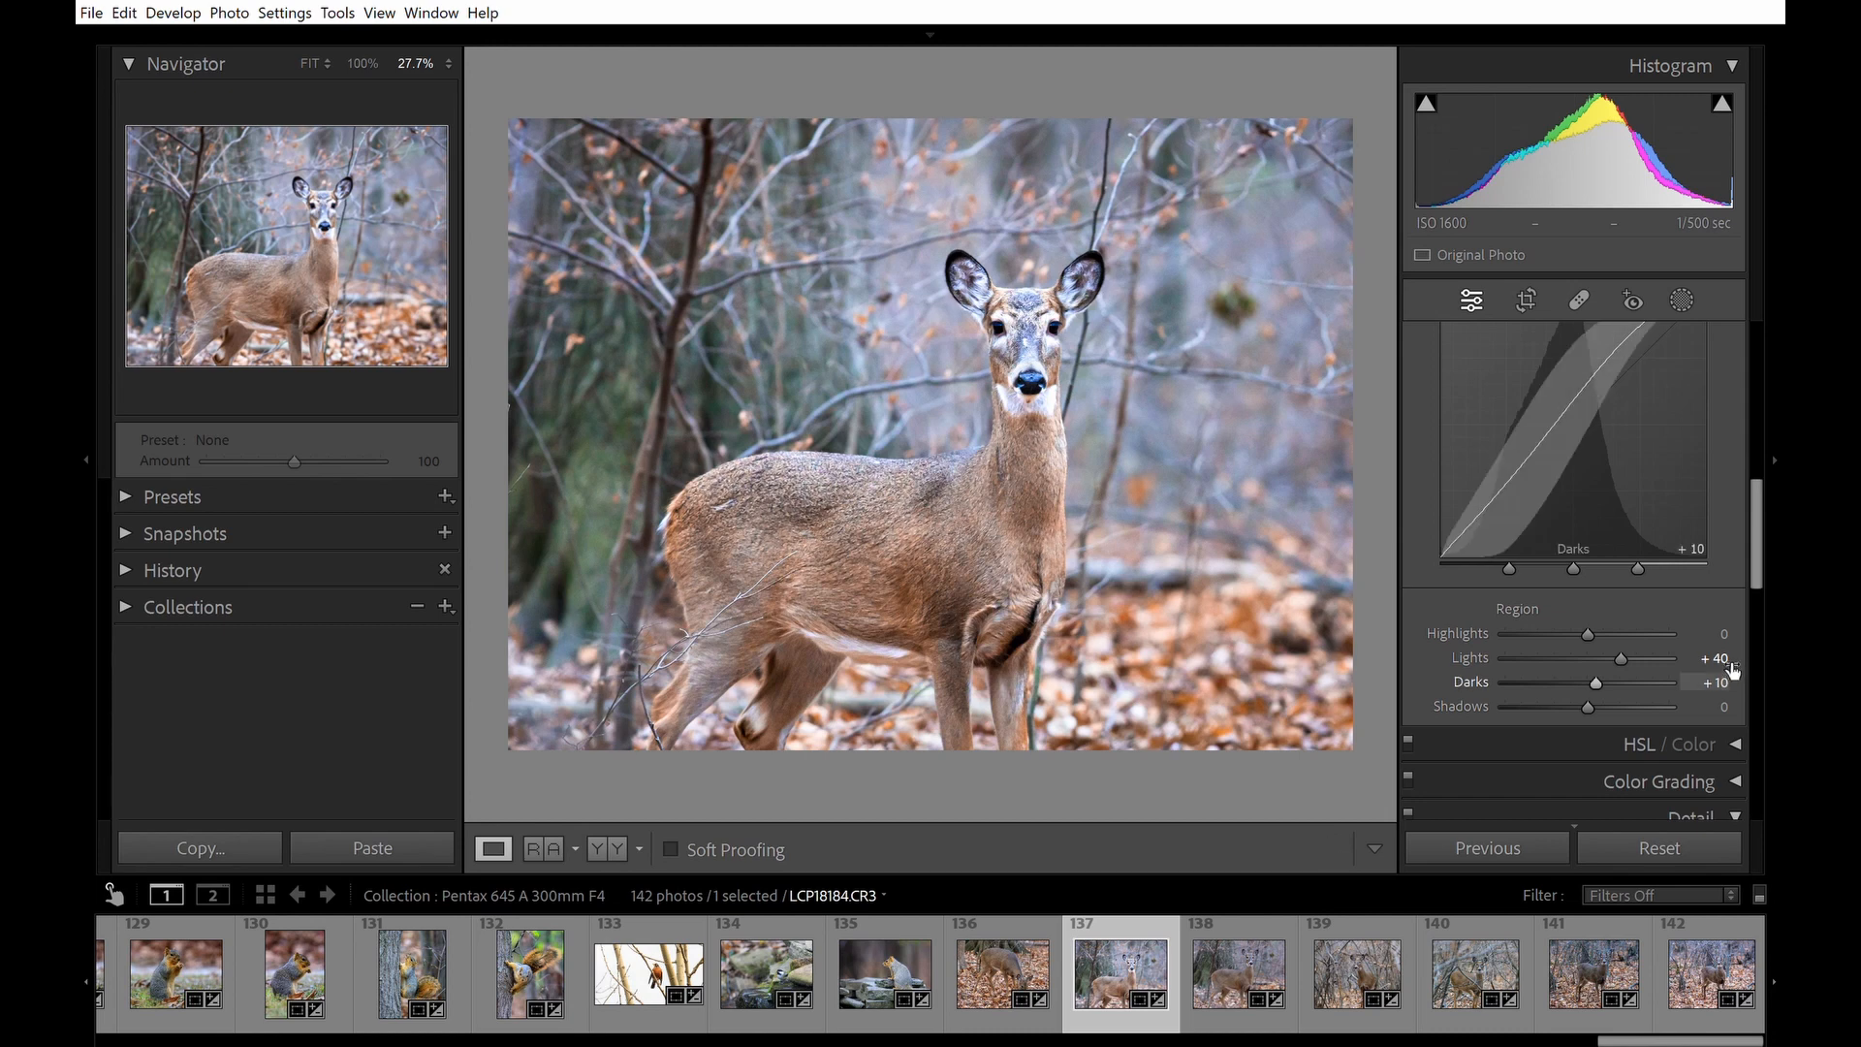
left_click_drag(1734, 670, 1731, 671)
left_click_drag(1730, 674, 1712, 659)
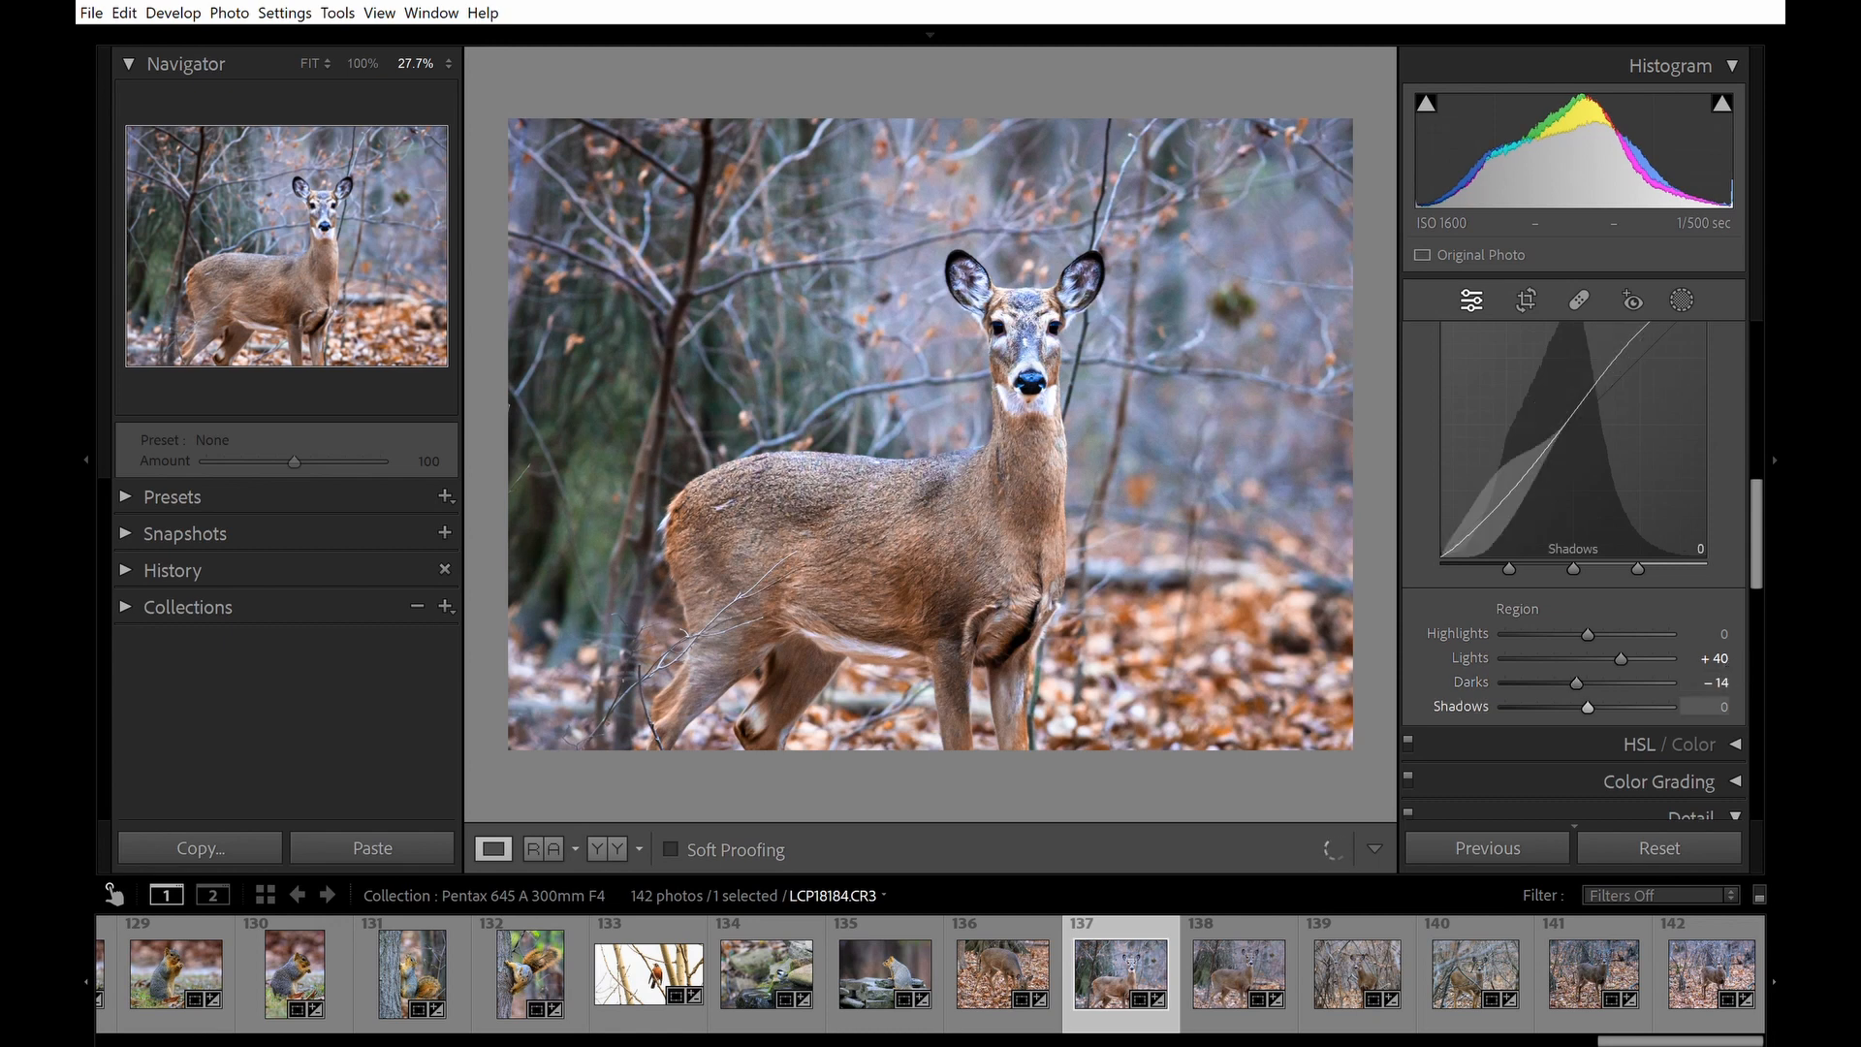
Switch the Tone Curve to the point curve and apply the Medium Contrast preset.
left_click(1783, 536)
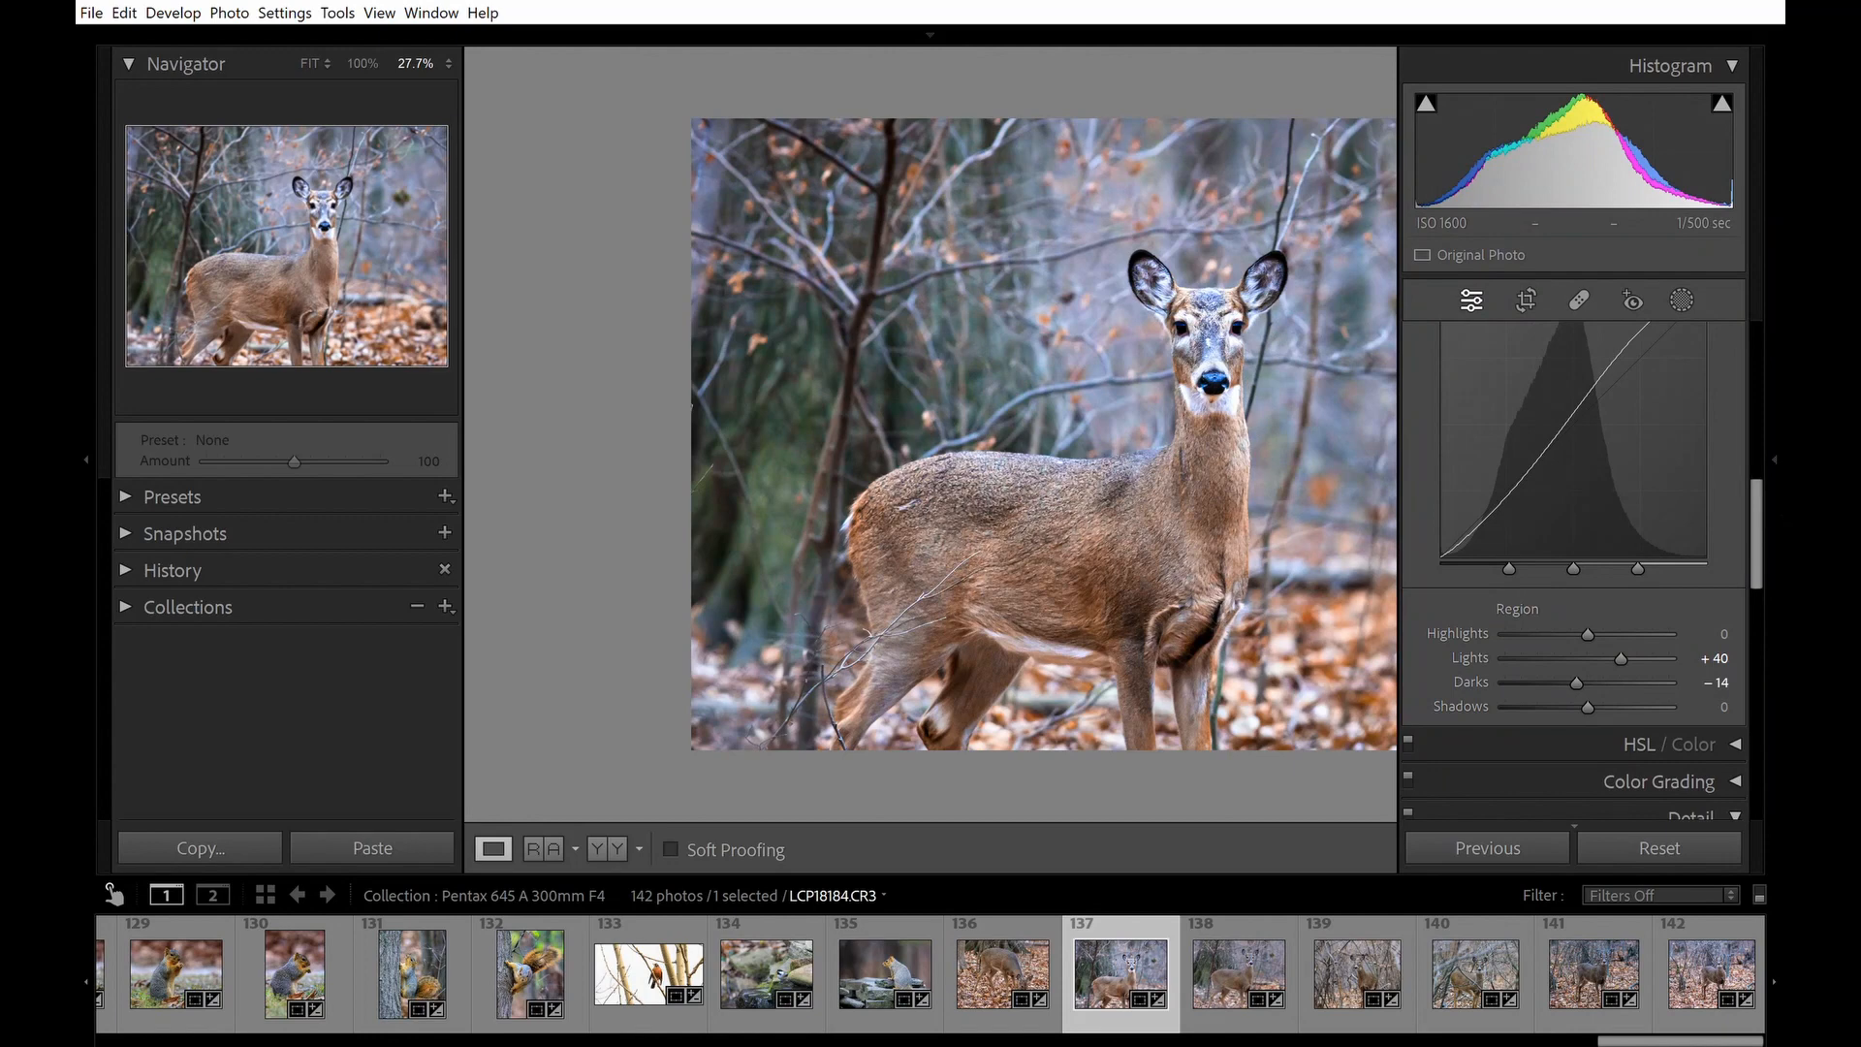
left_click(1780, 512)
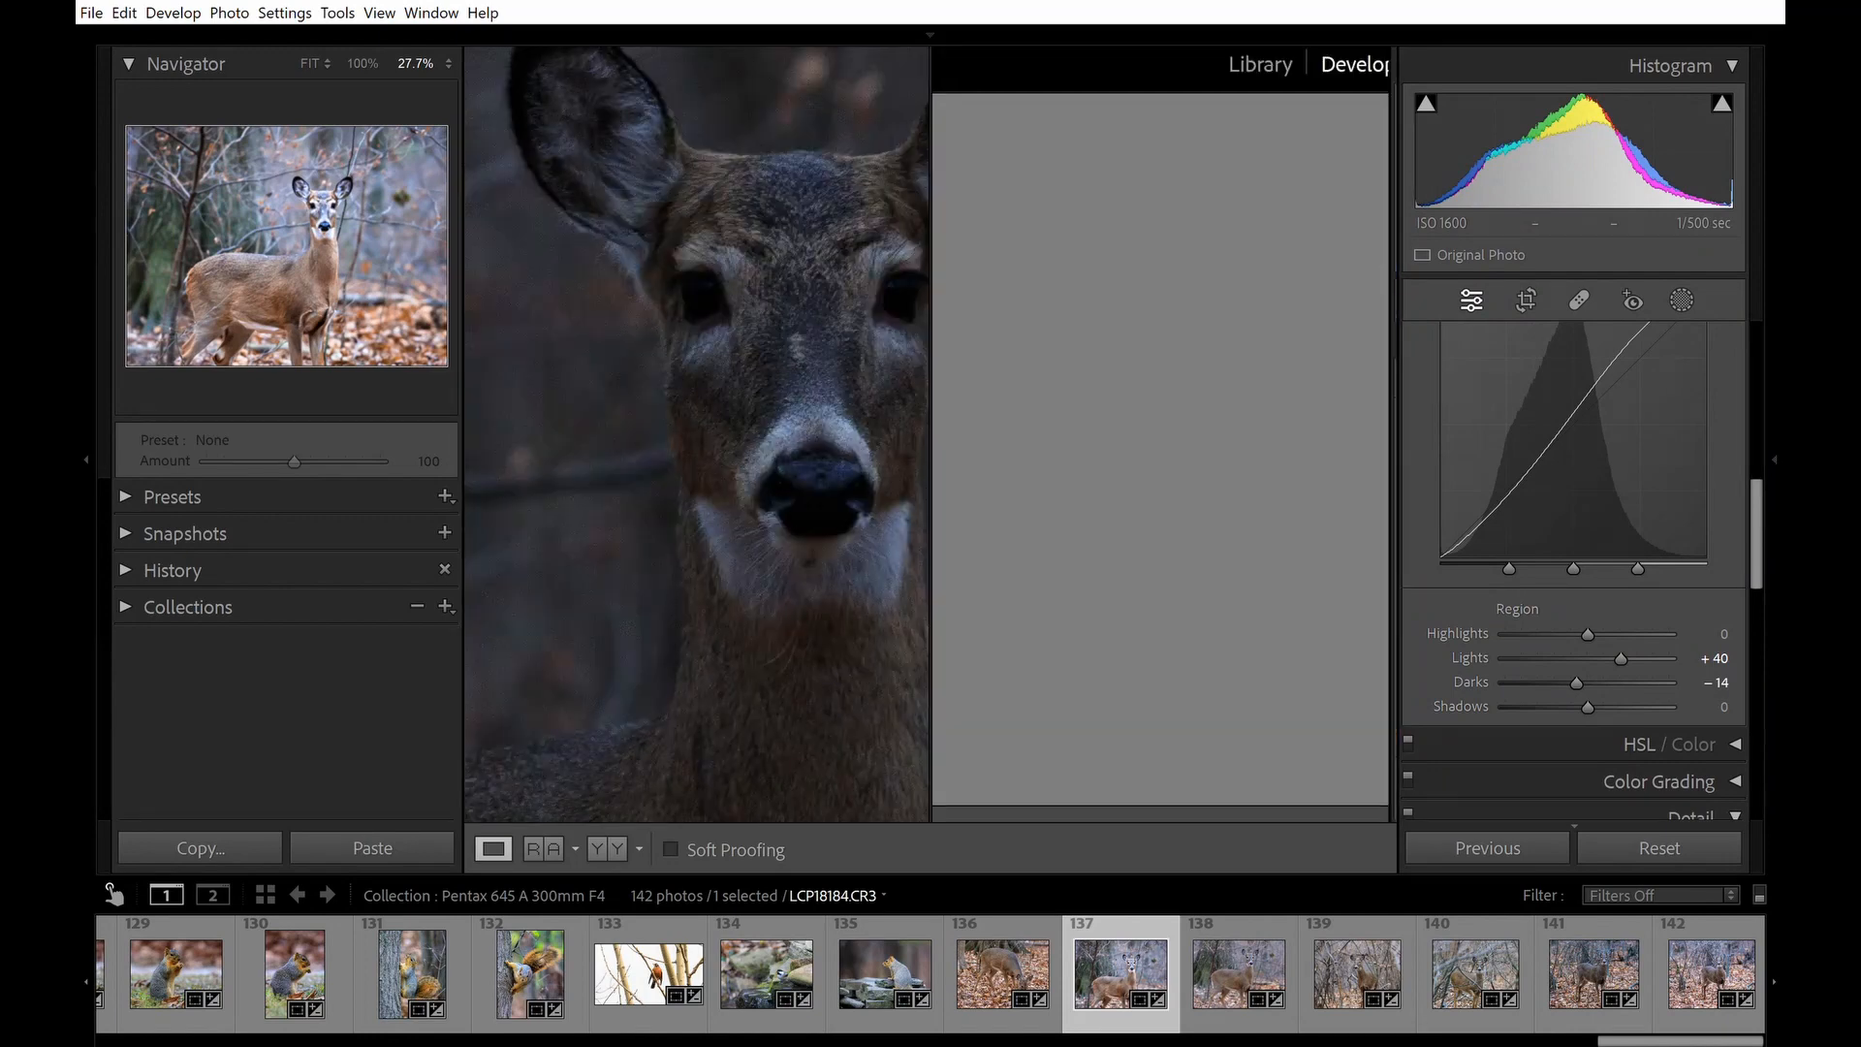
scroll(1573, 562, "up", 3)
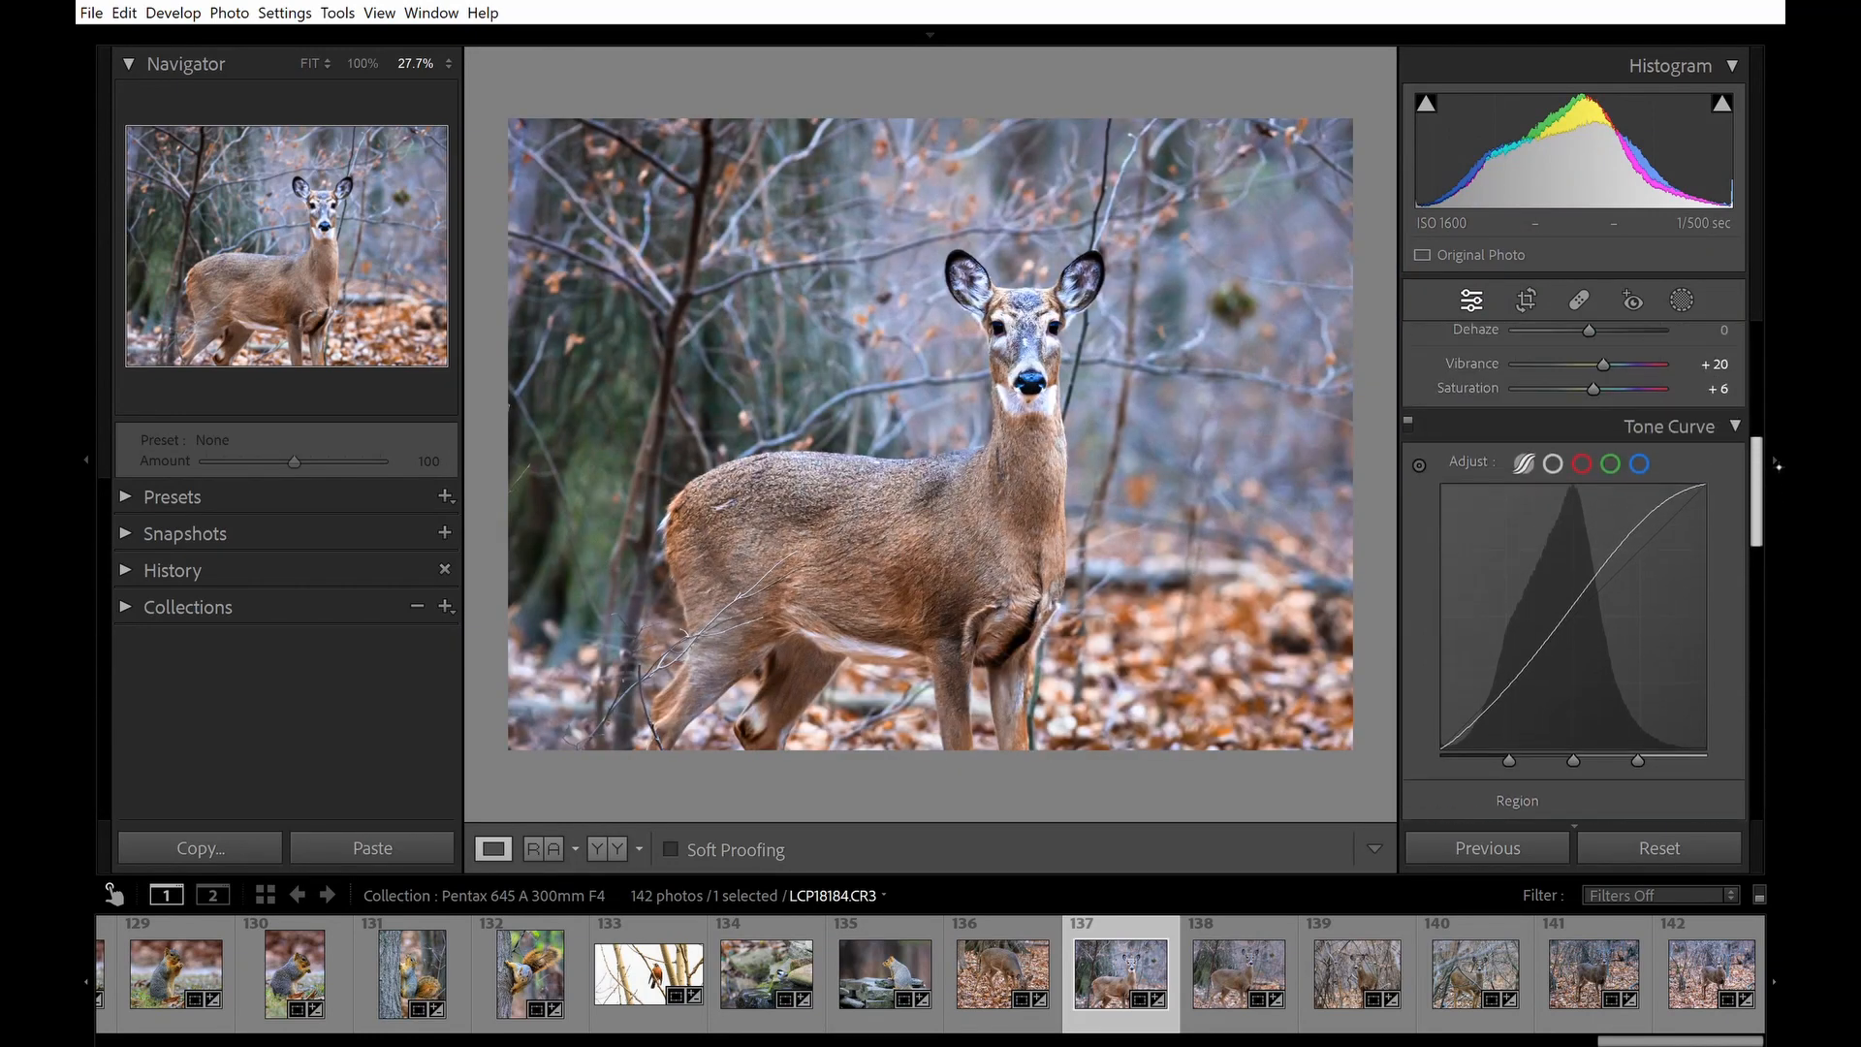
left_click(1555, 419)
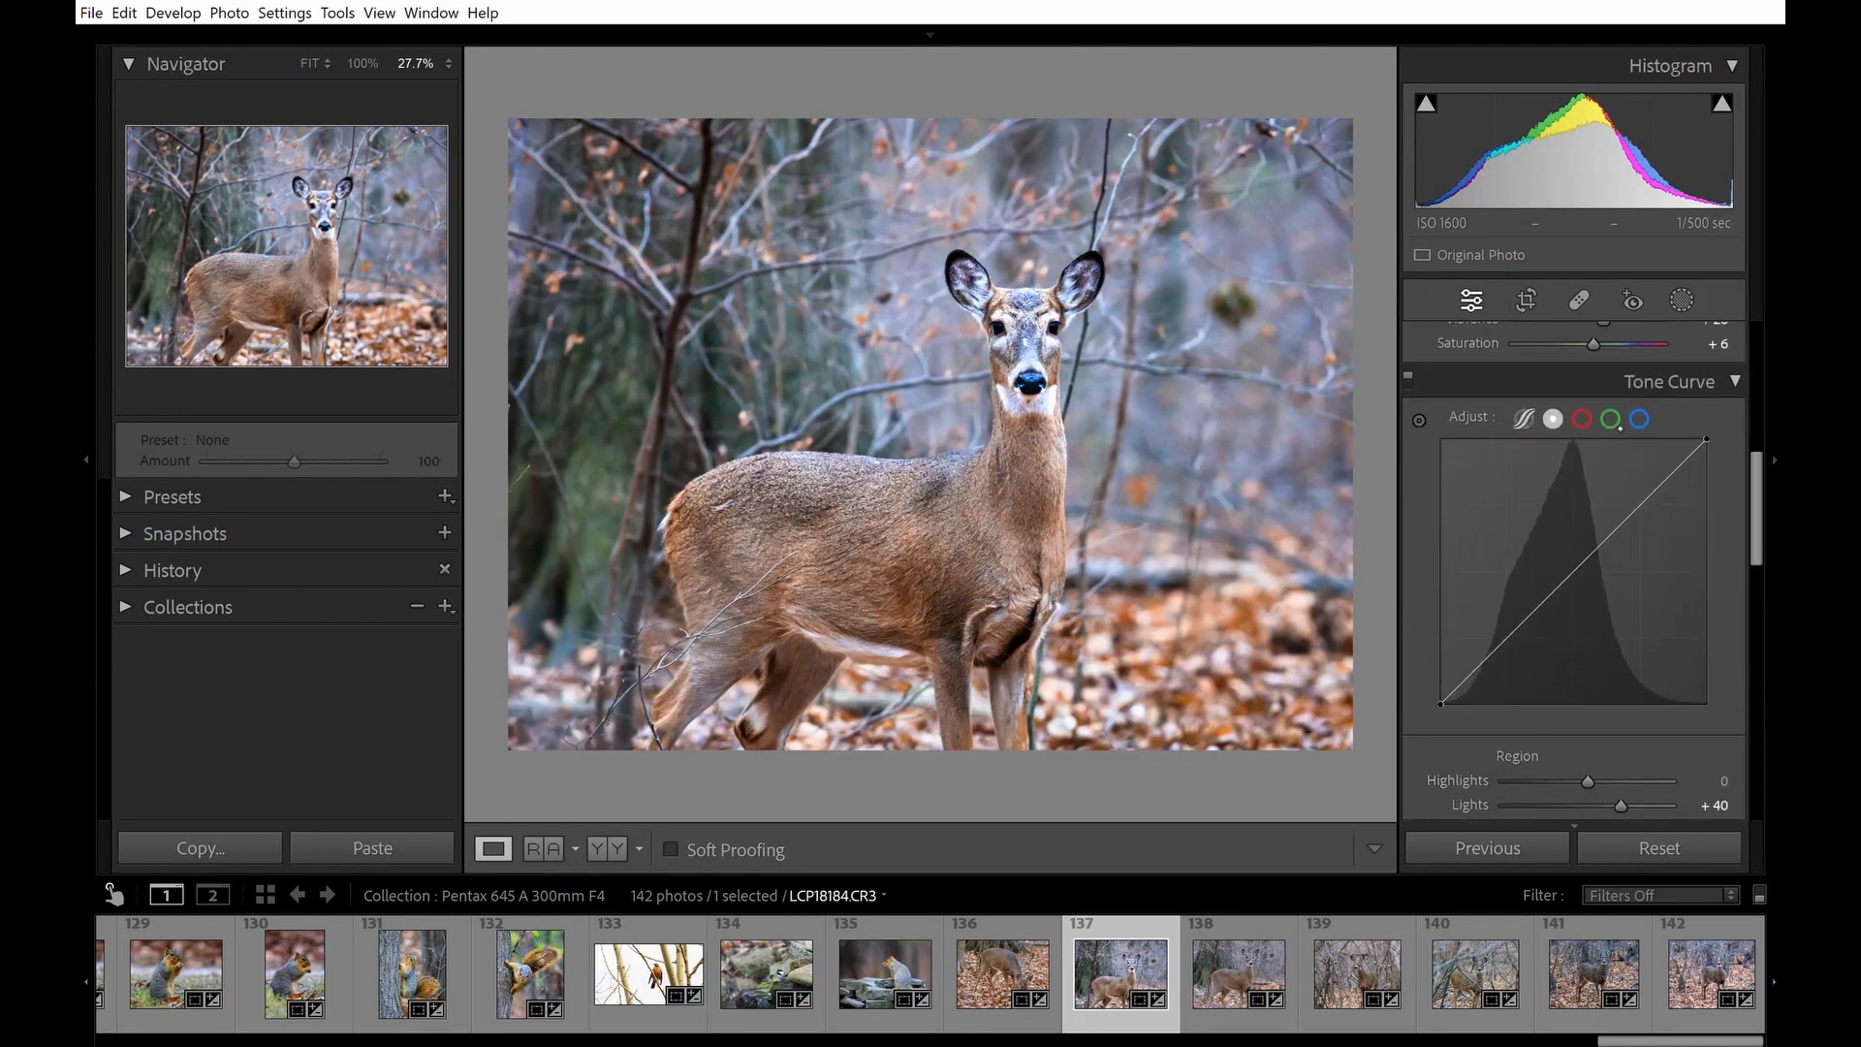
left_click(1587, 814)
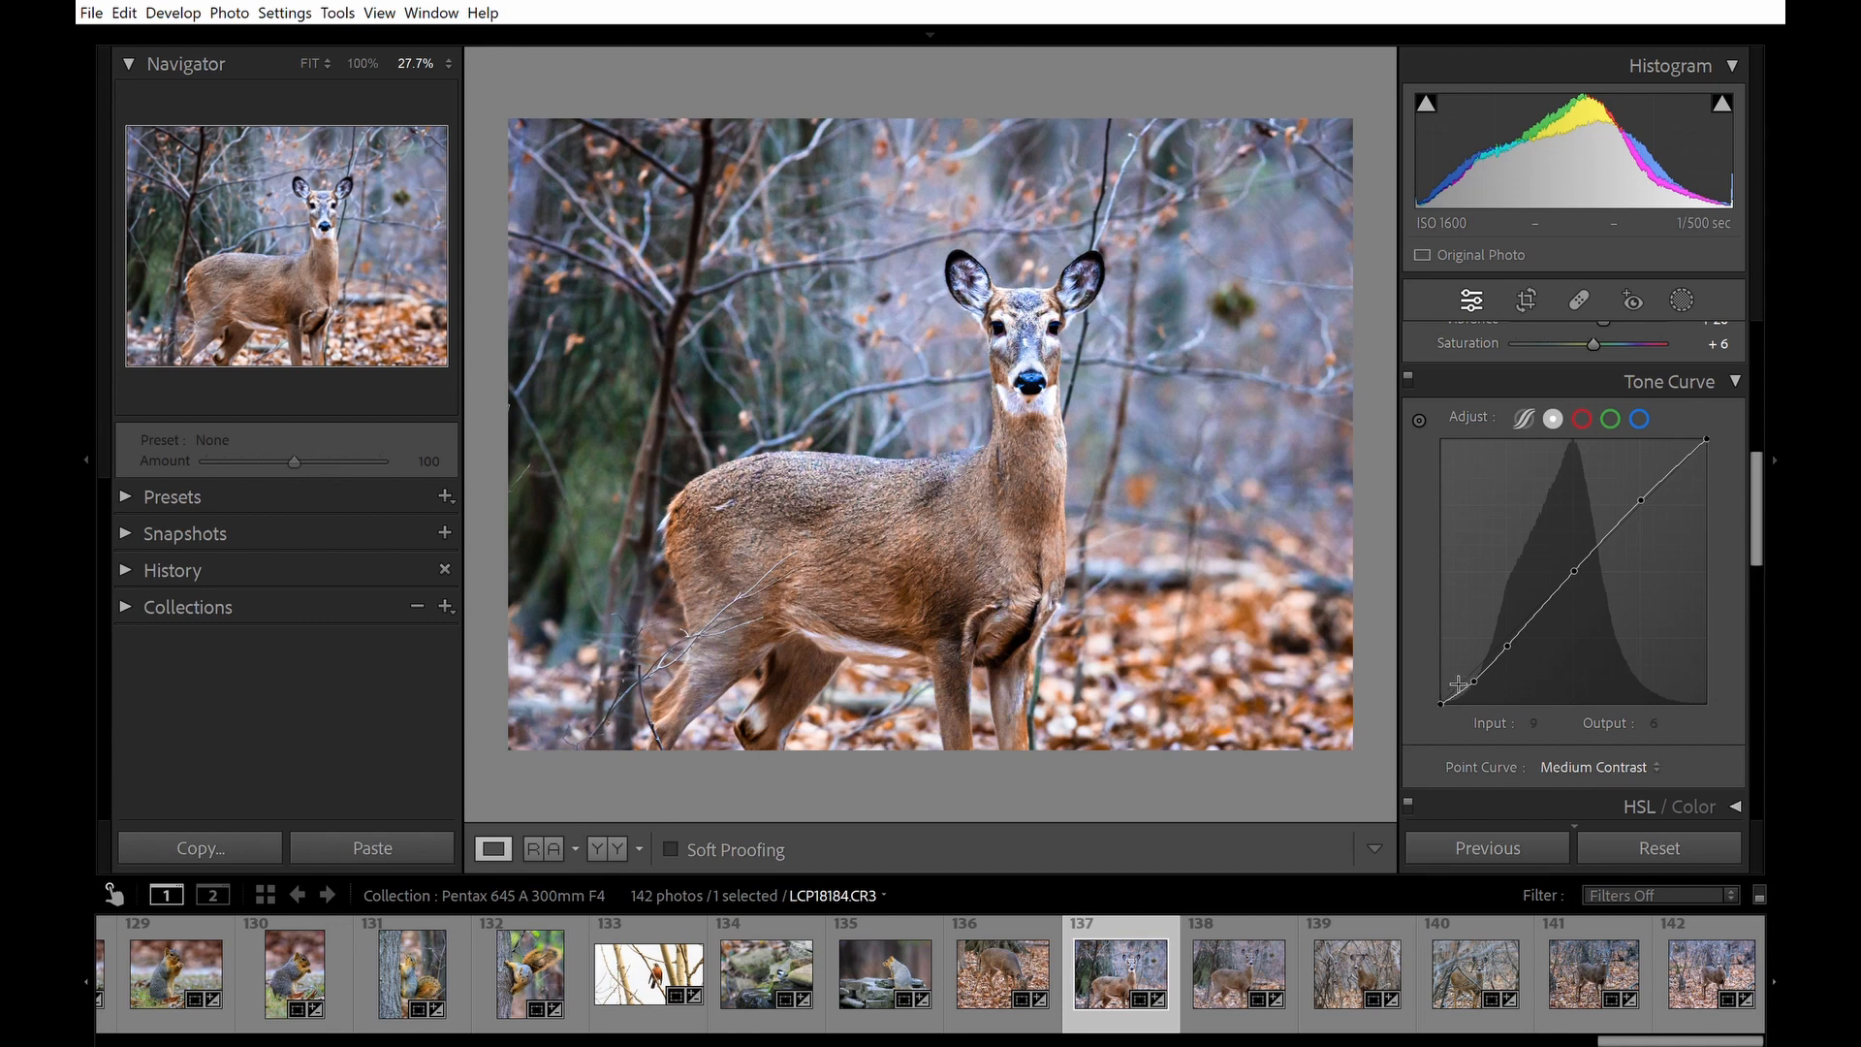
Adjust the lowest shadow point on the point curve to reshape the darkest tones.
left_click_drag(1464, 674, 1458, 687)
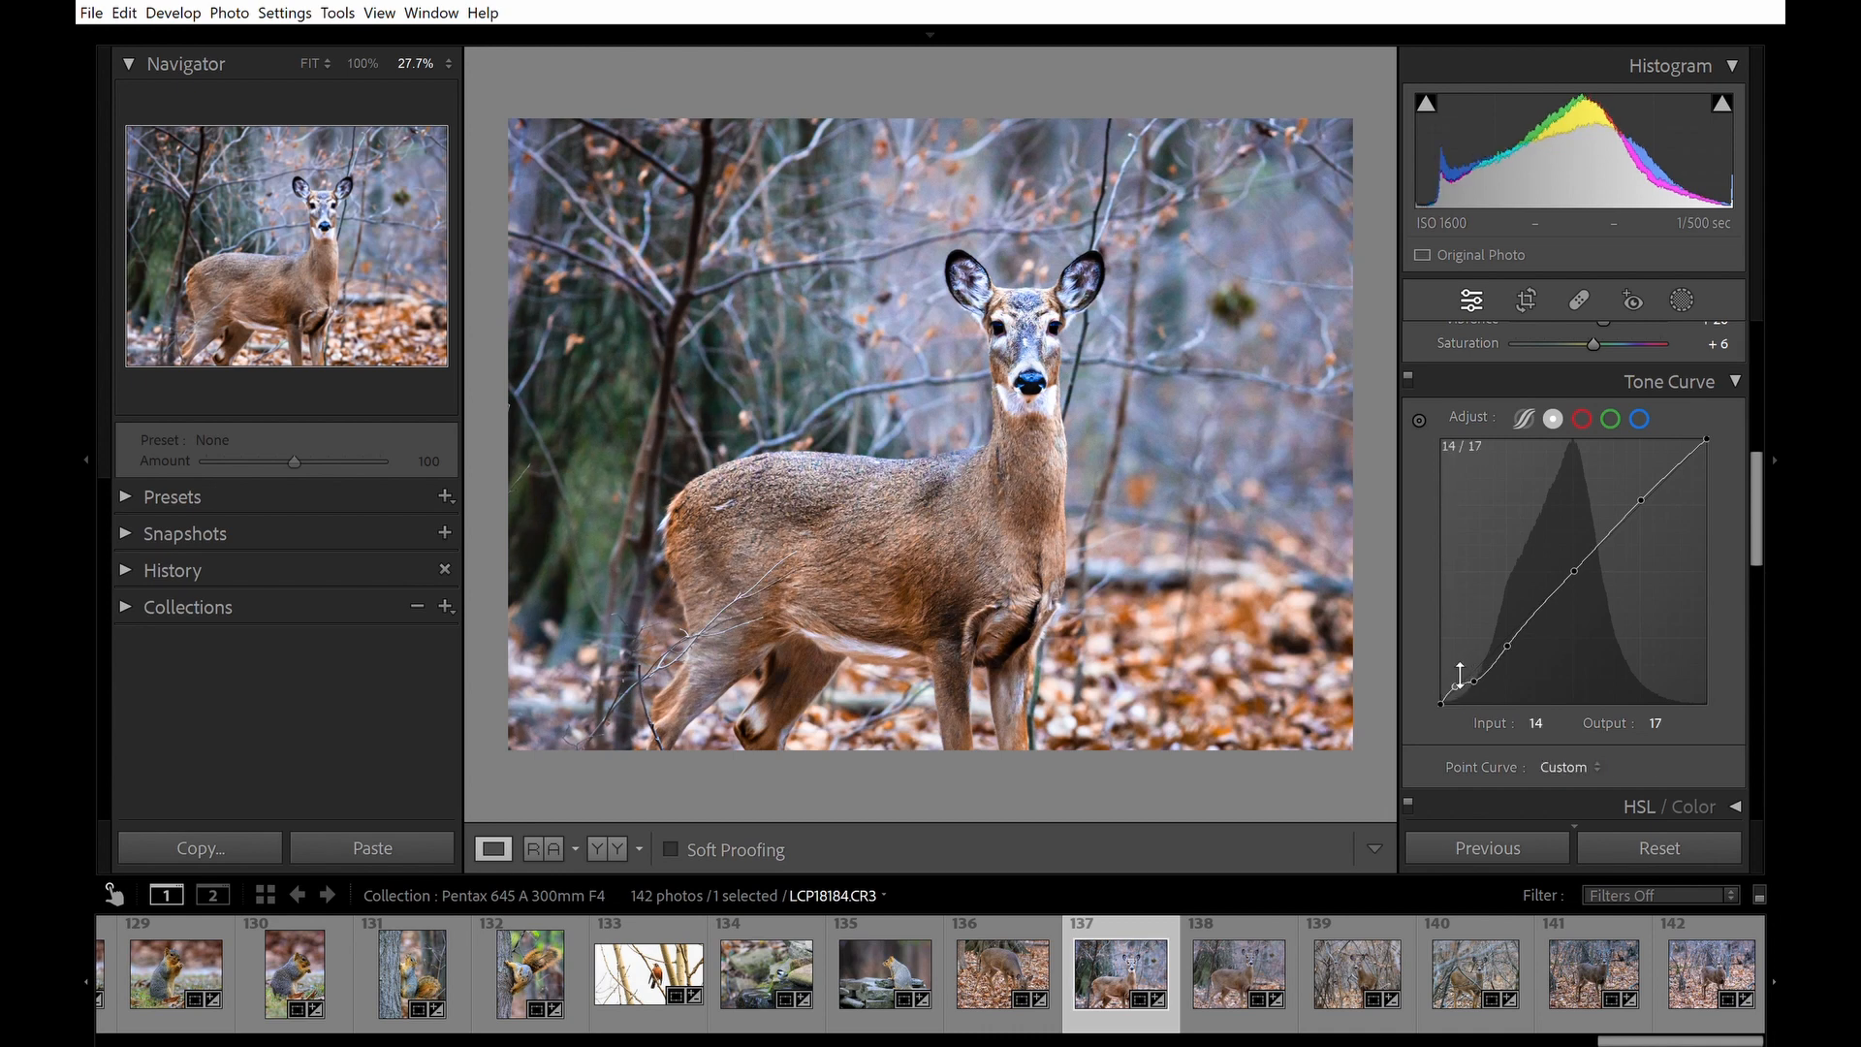
left_click_drag(1460, 674, 1463, 682)
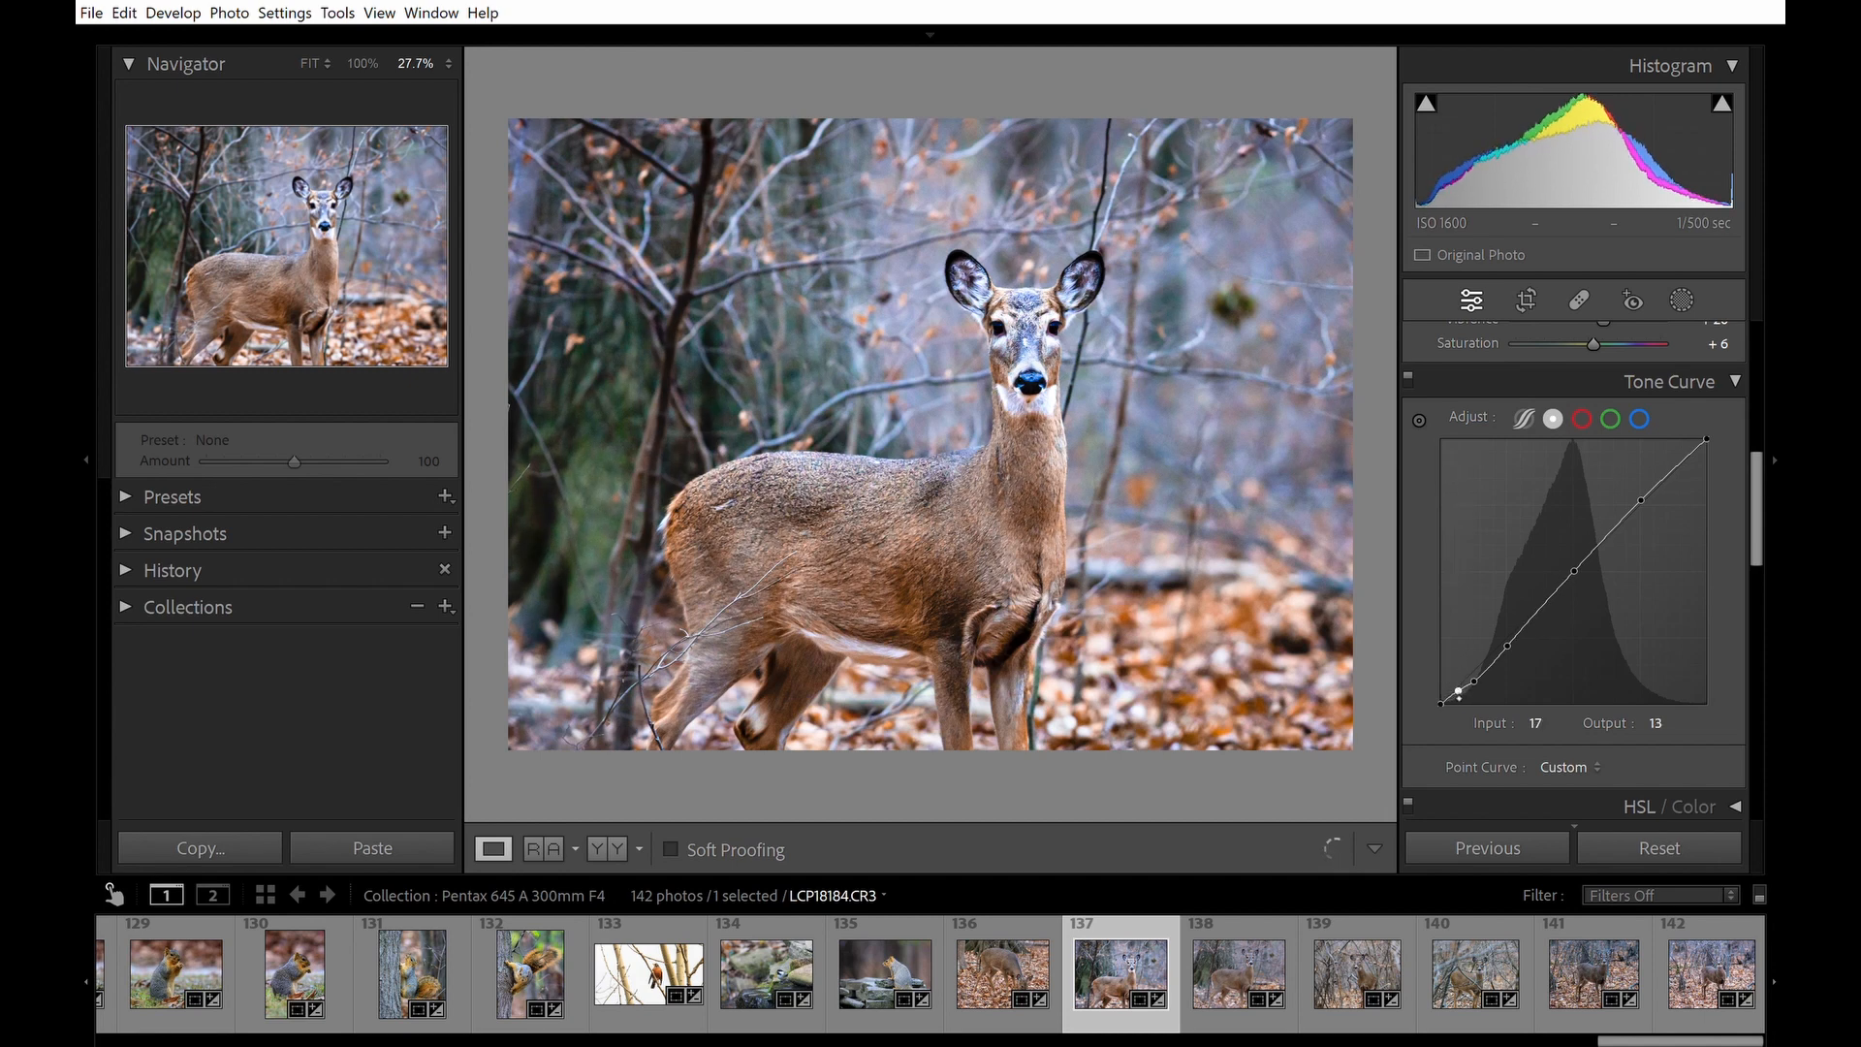
left_click_drag(1454, 689, 1457, 684)
left_click(1450, 673)
left_click_drag(1441, 700, 1461, 668)
left_click_drag(1442, 669, 1446, 681)
Return to the region curve and set the Shadows region to +19.
left_click(1524, 418)
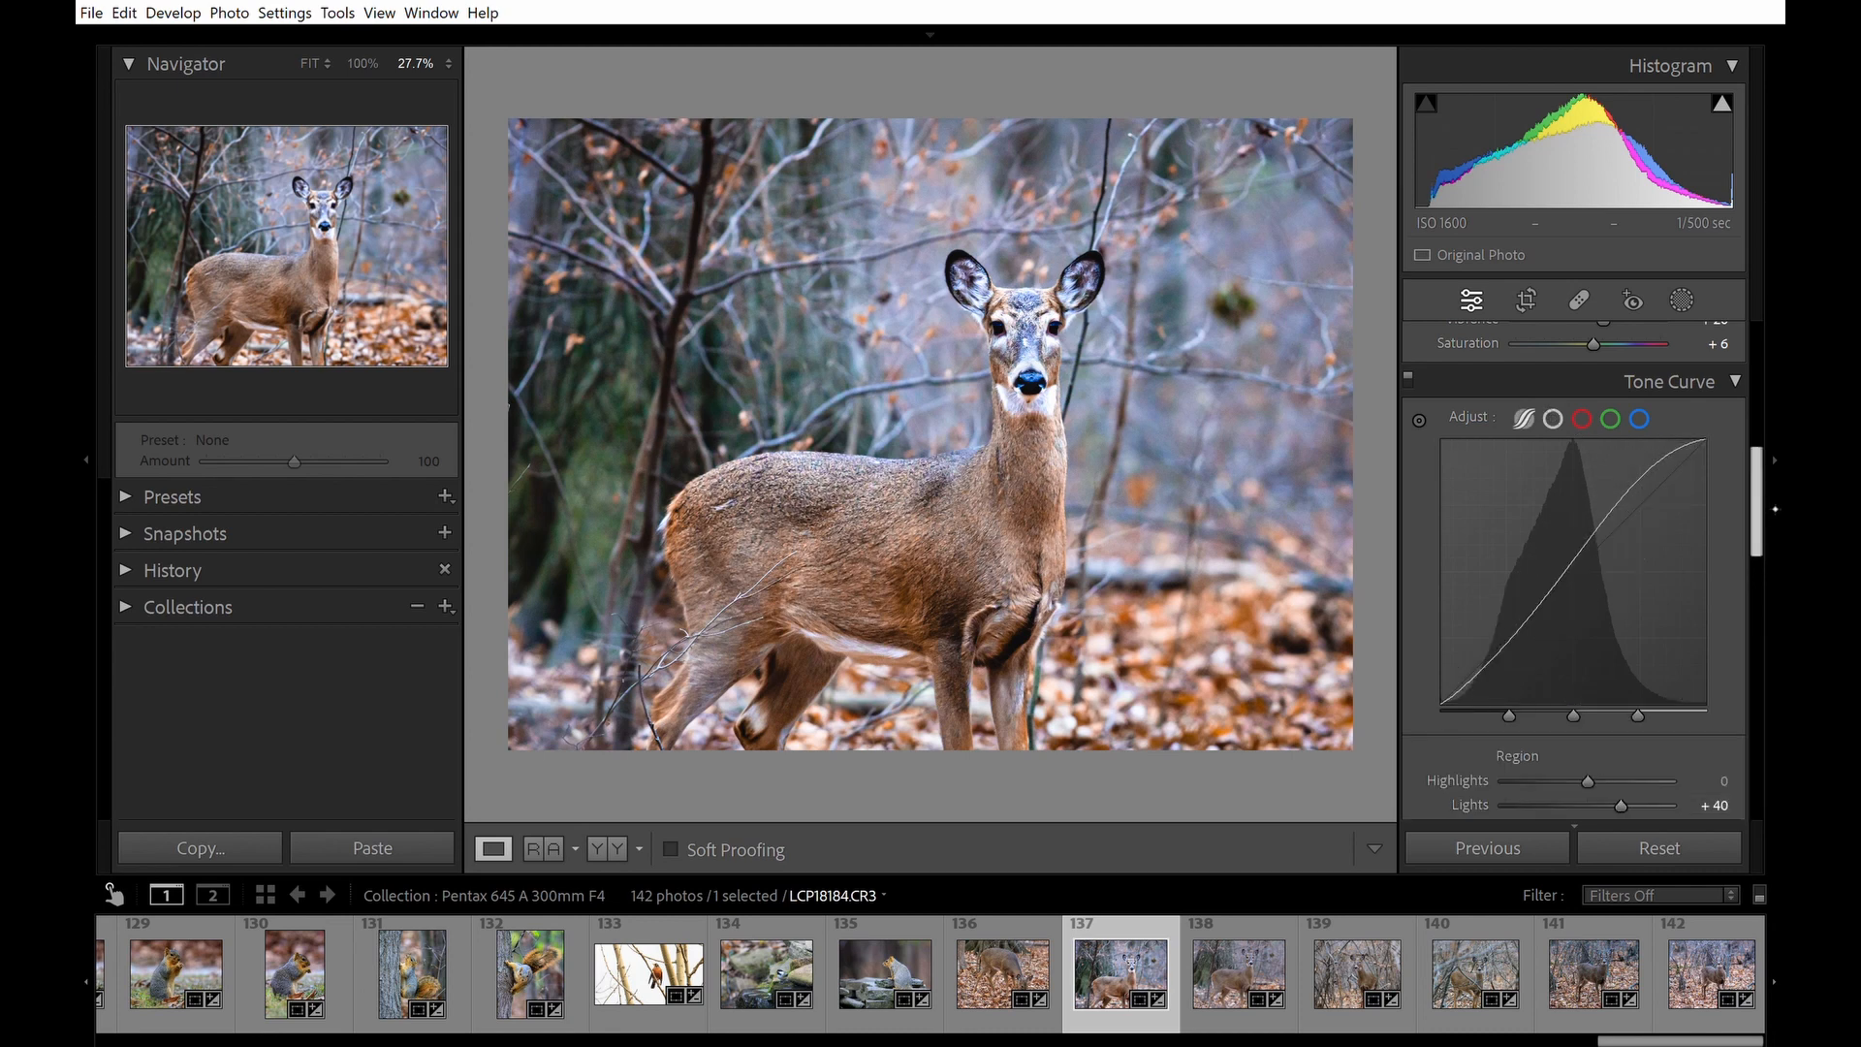
scroll(1573, 572, "down", 4)
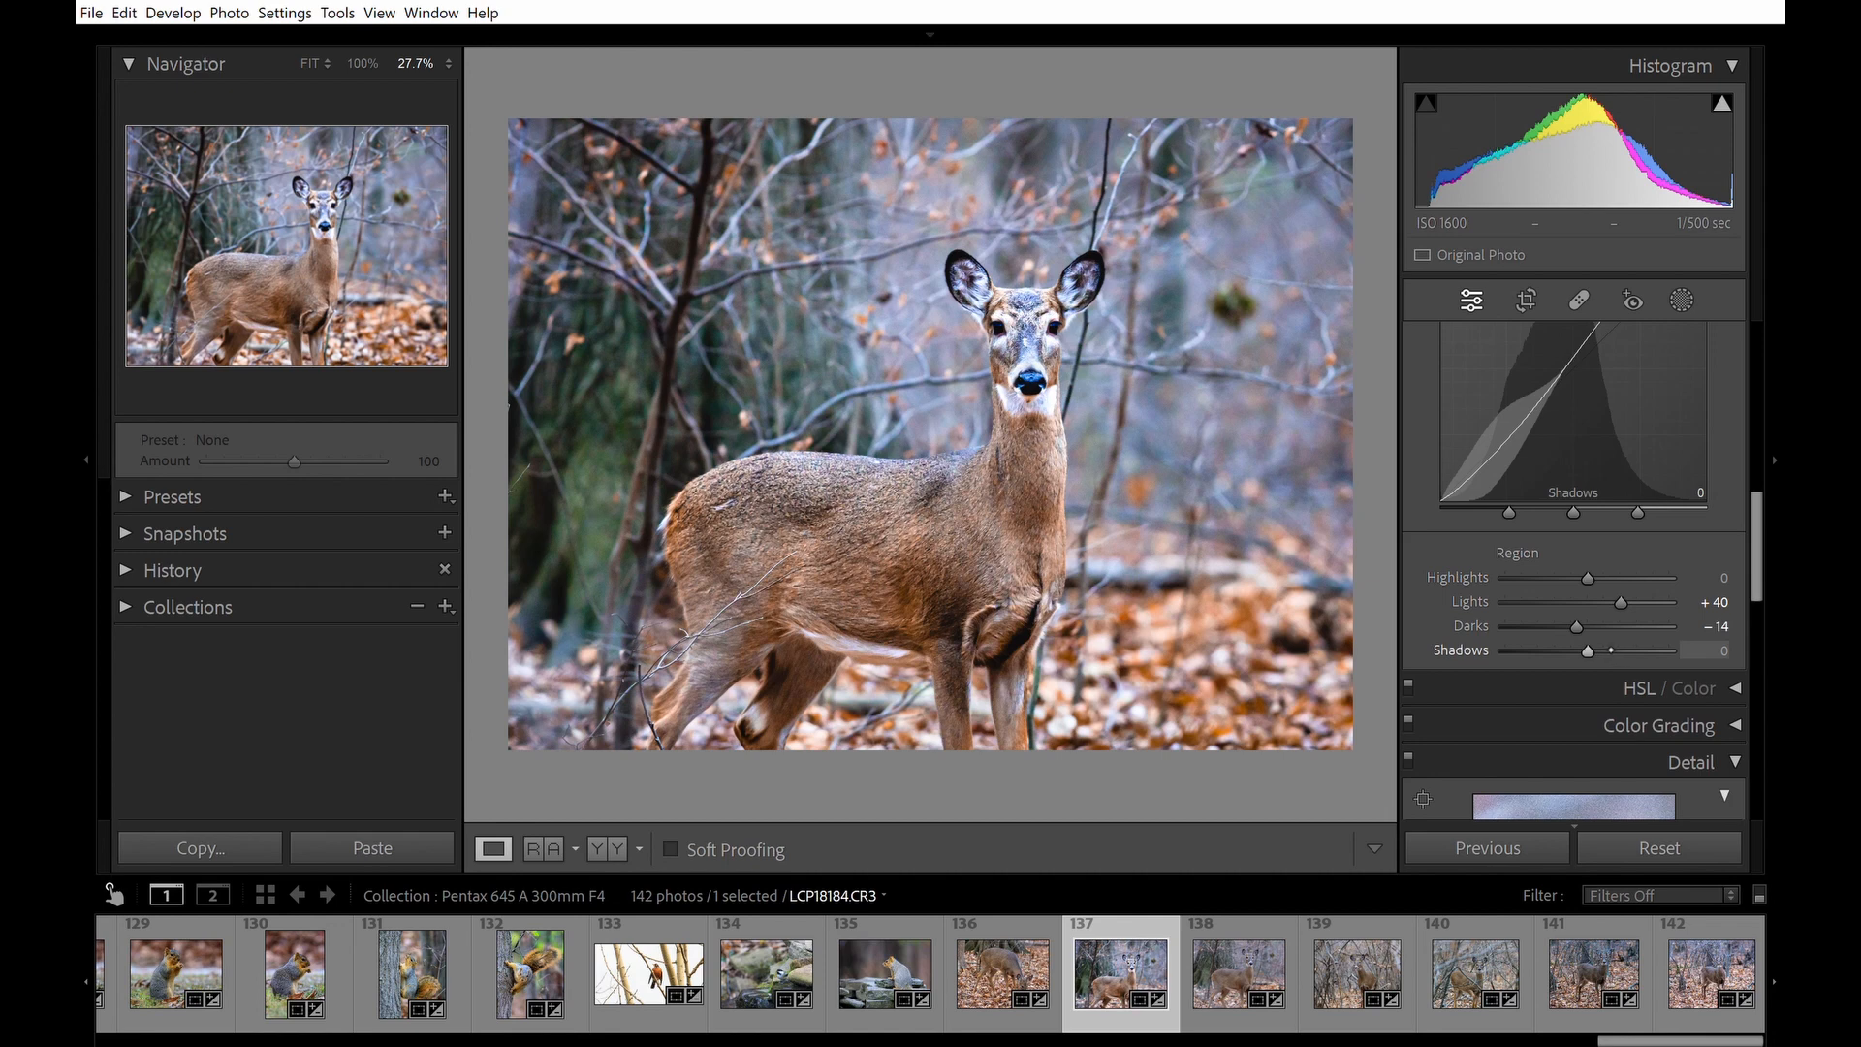
left_click_drag(1611, 648, 1627, 643)
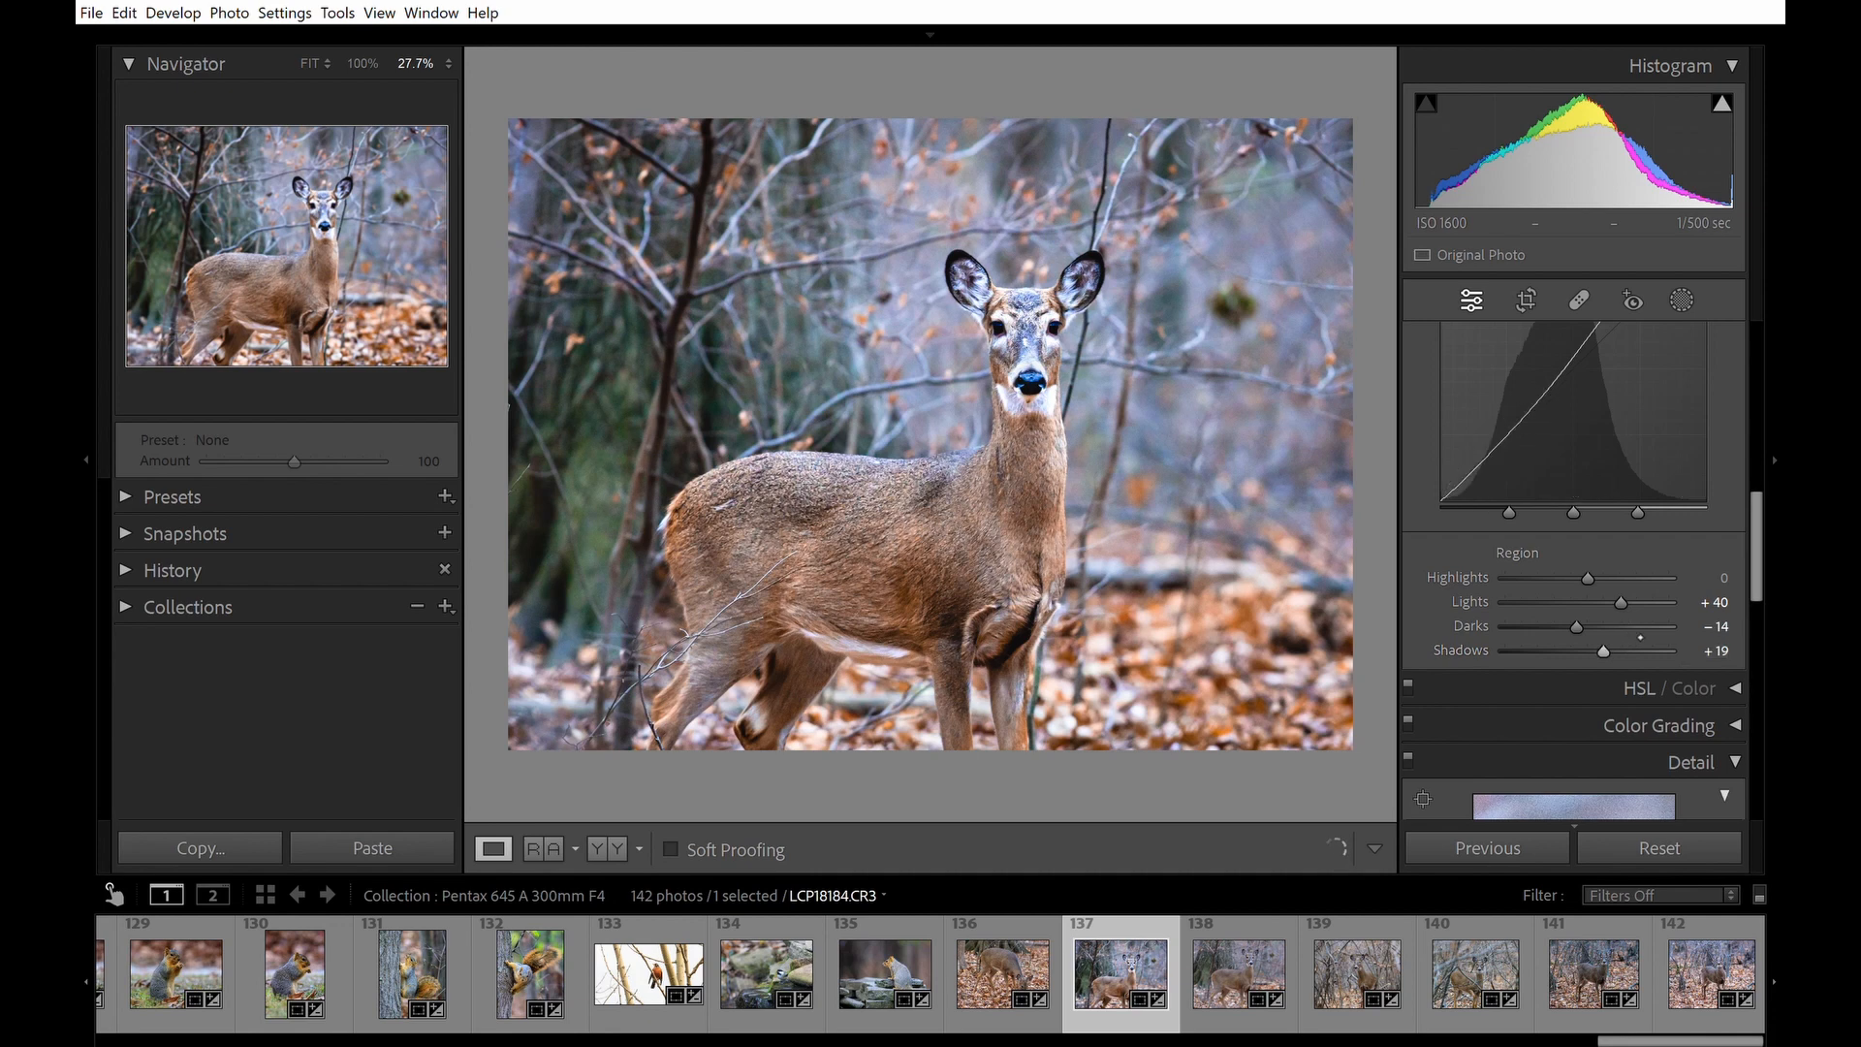
left_click_drag(1781, 563, 1783, 532)
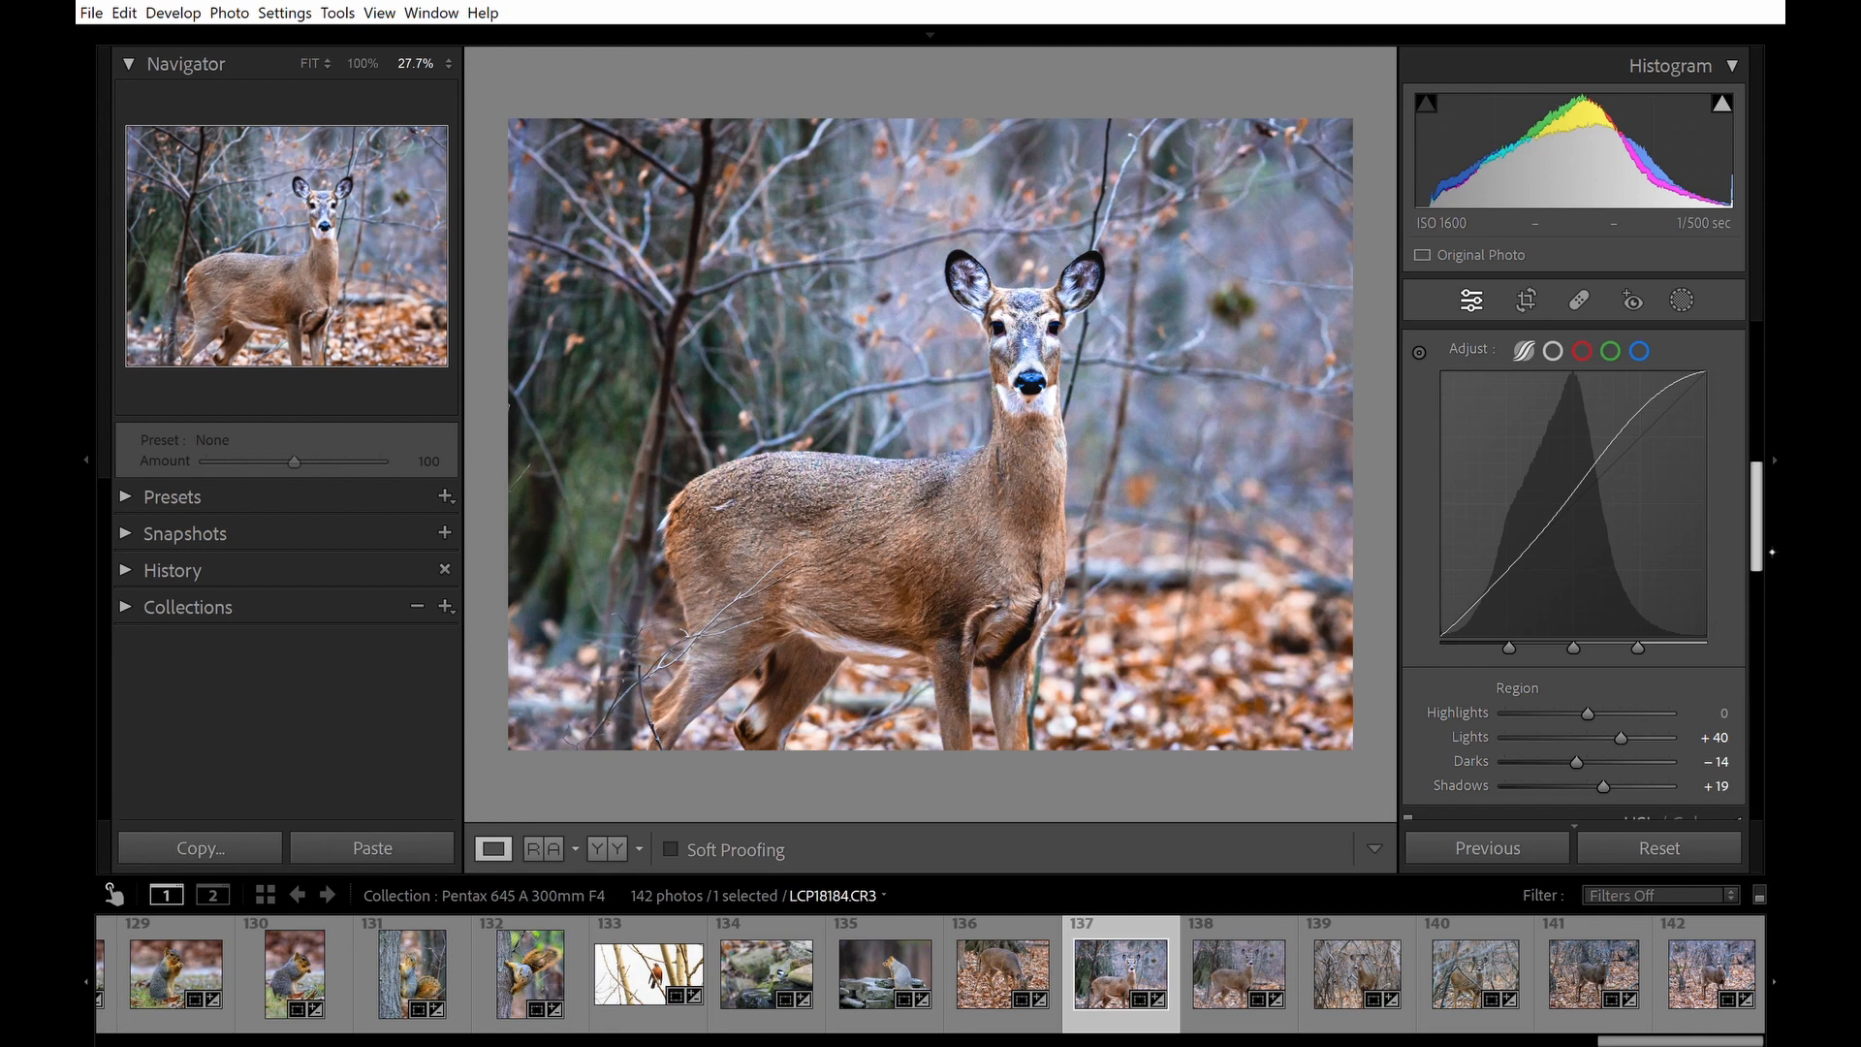
scroll(1774, 543, "down", 3)
scroll(1778, 536, "up", 3)
left_click_drag(1780, 535, 1782, 534)
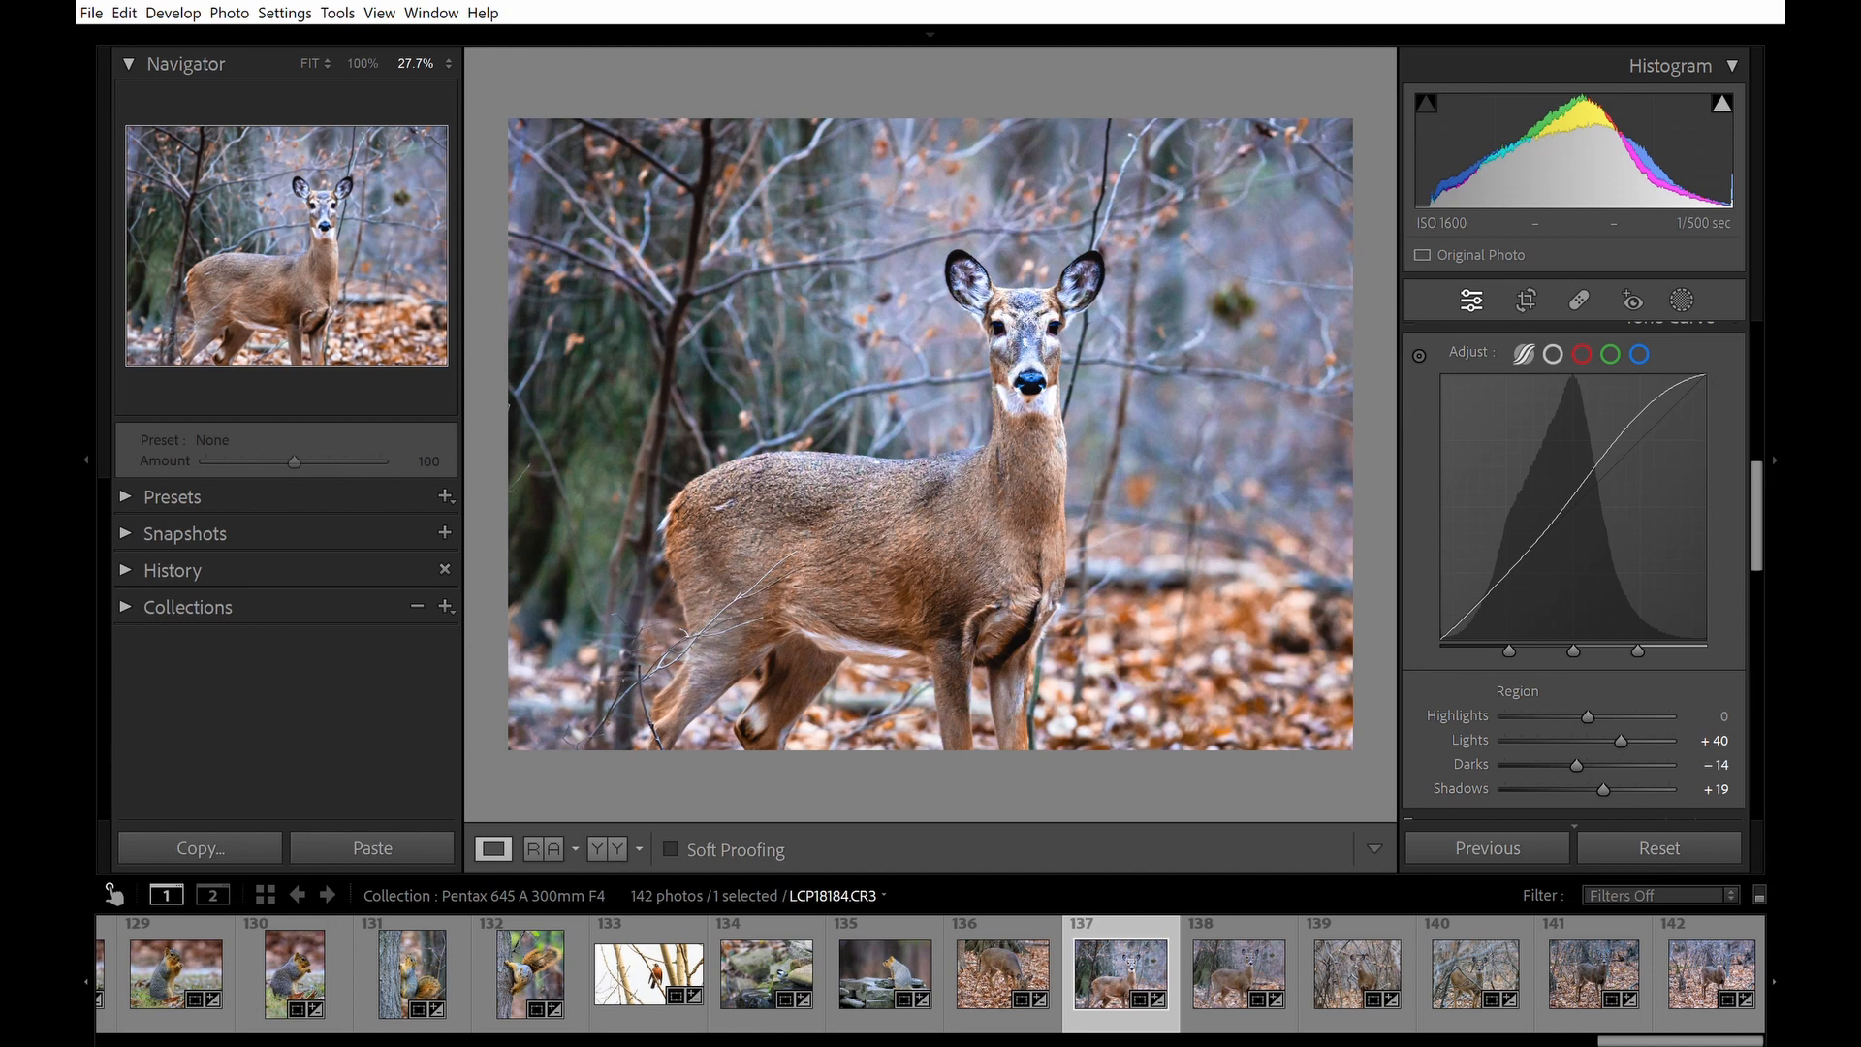
key("e")
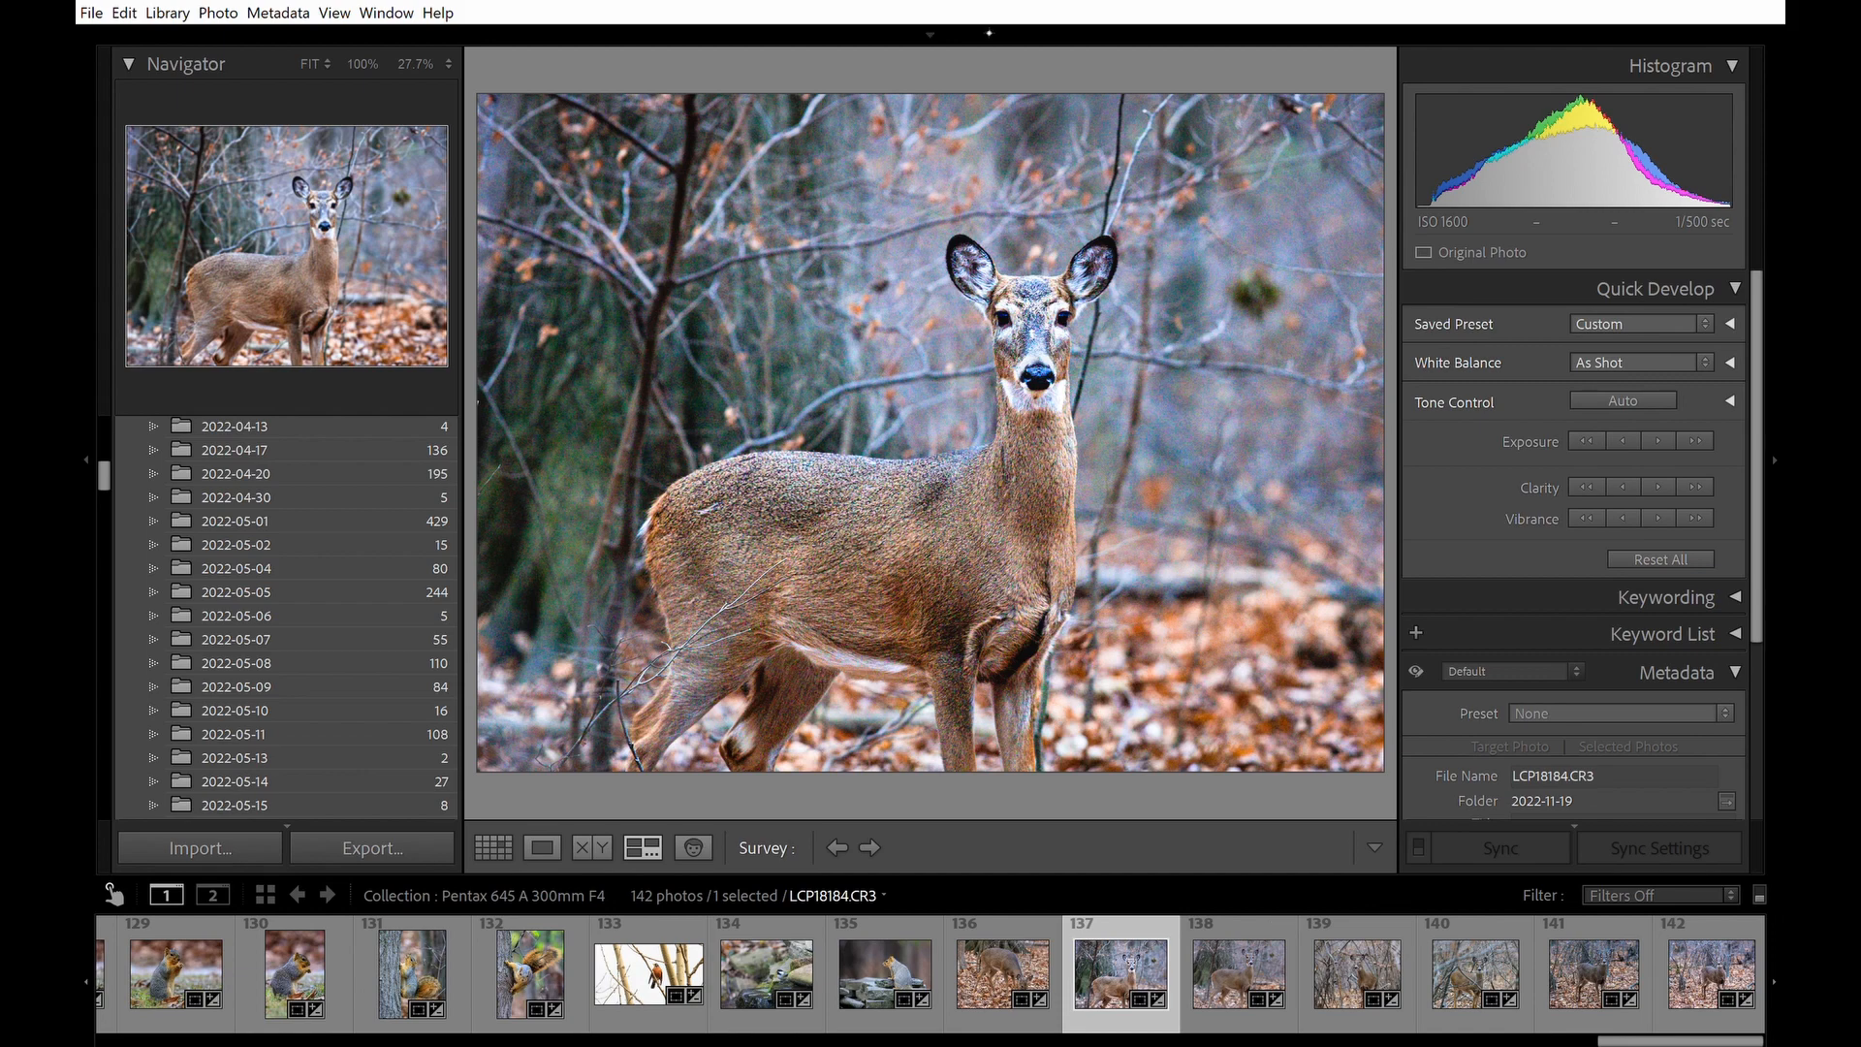
mouse_move(989, 31)
left_click(1323, 82)
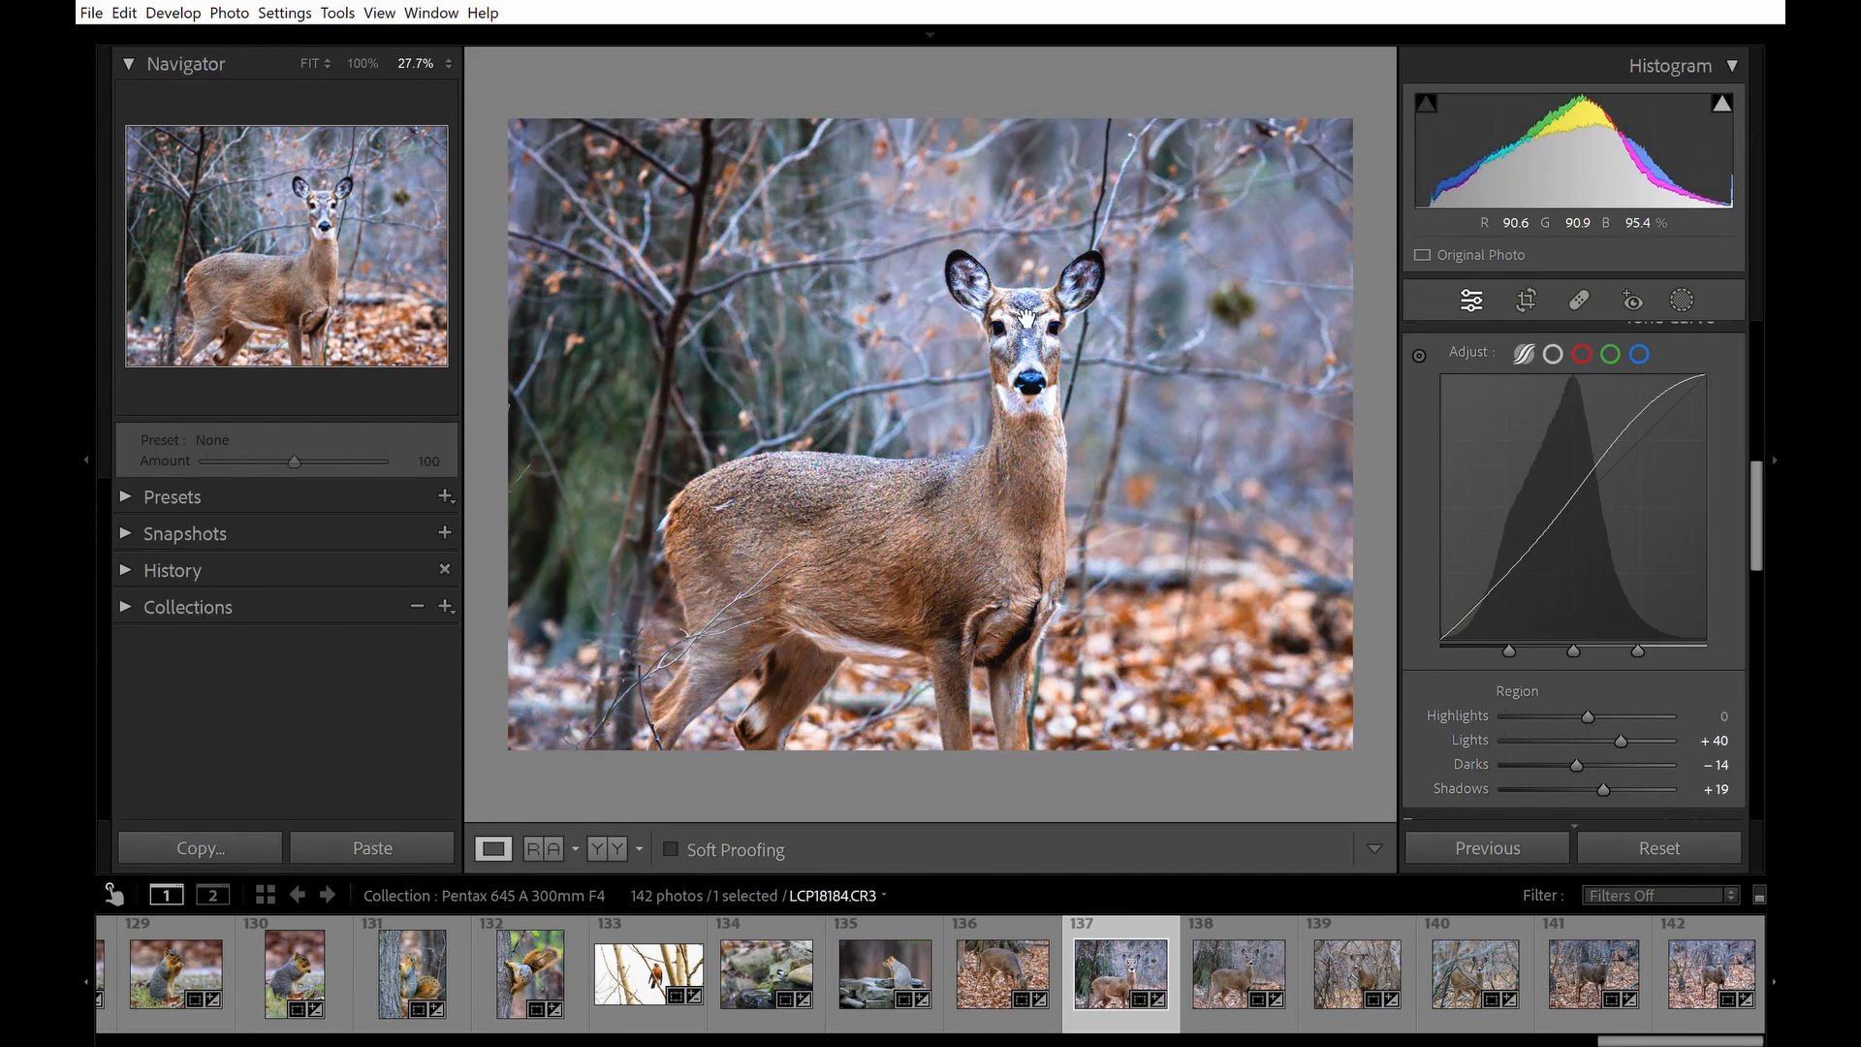
Zoom in on the deer and set the Sharpening Detail to 10.
left_click(1074, 326)
left_click(776, 480)
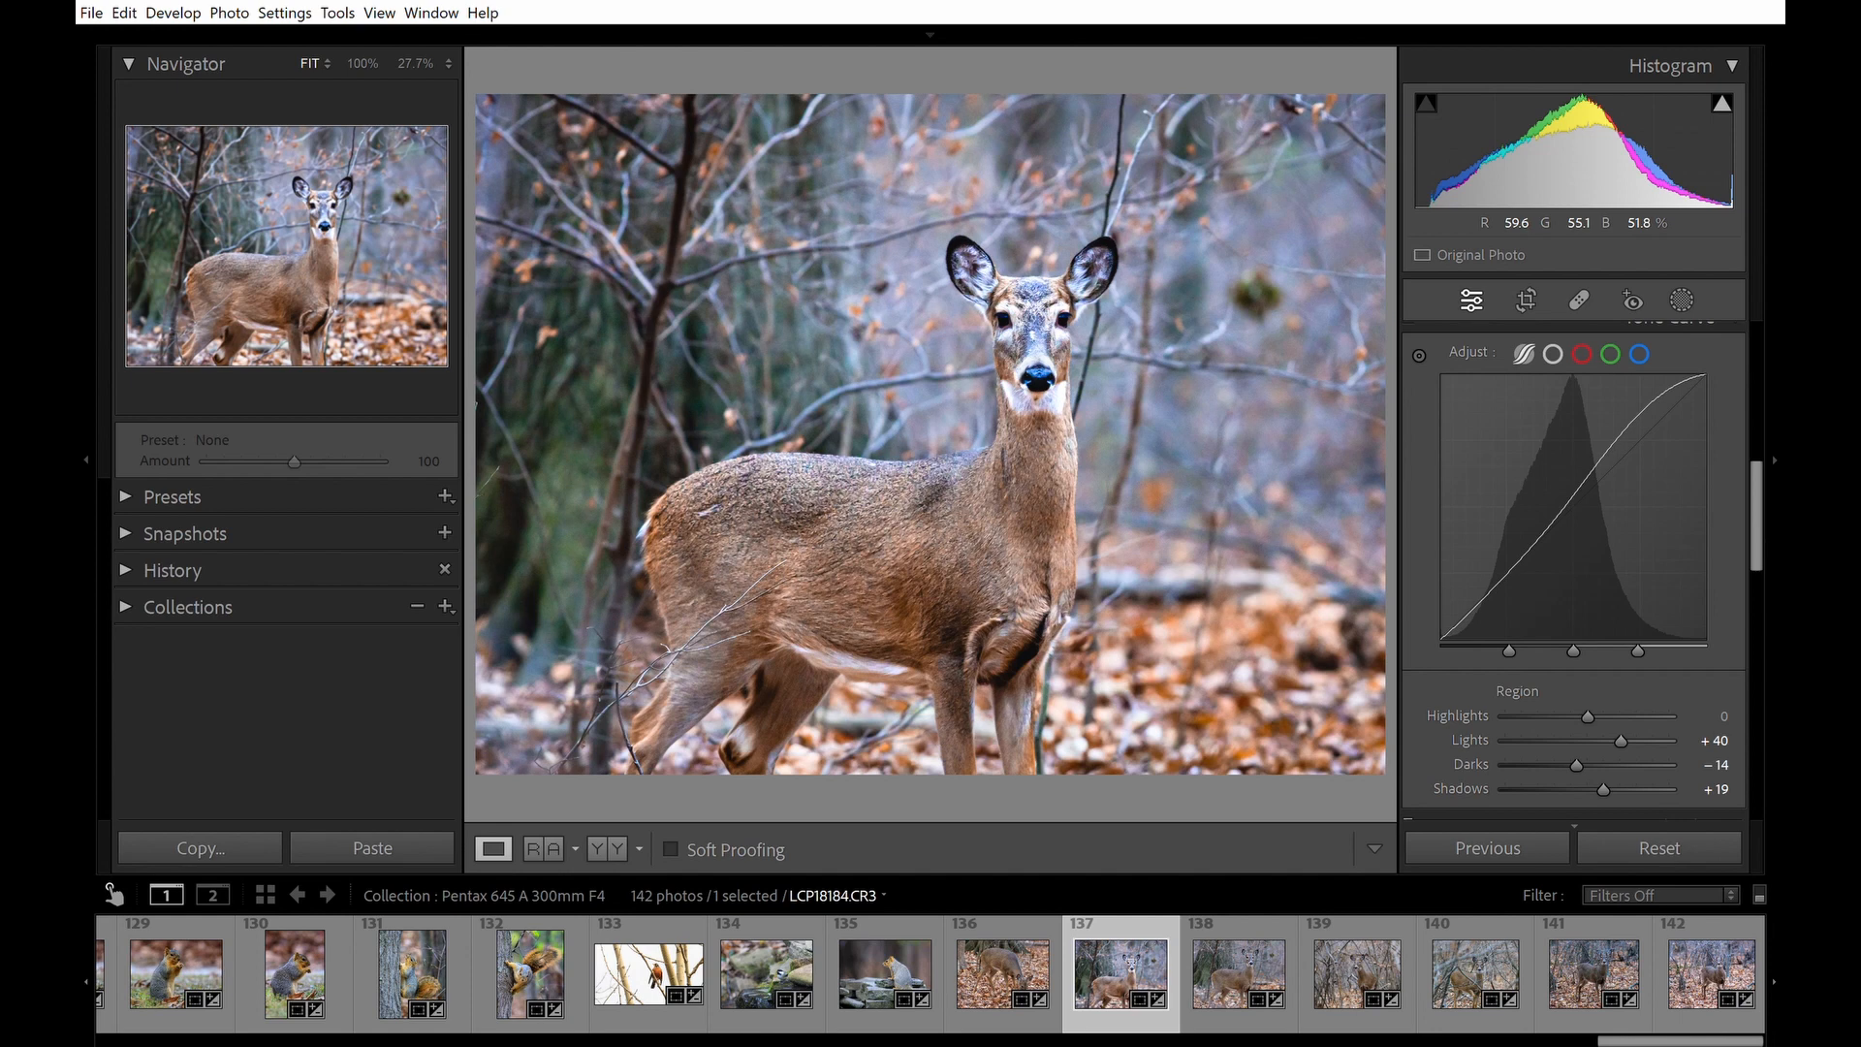
left_click(586, 434)
left_click_drag(1008, 559, 679, 559)
scroll(678, 559, "up", 4)
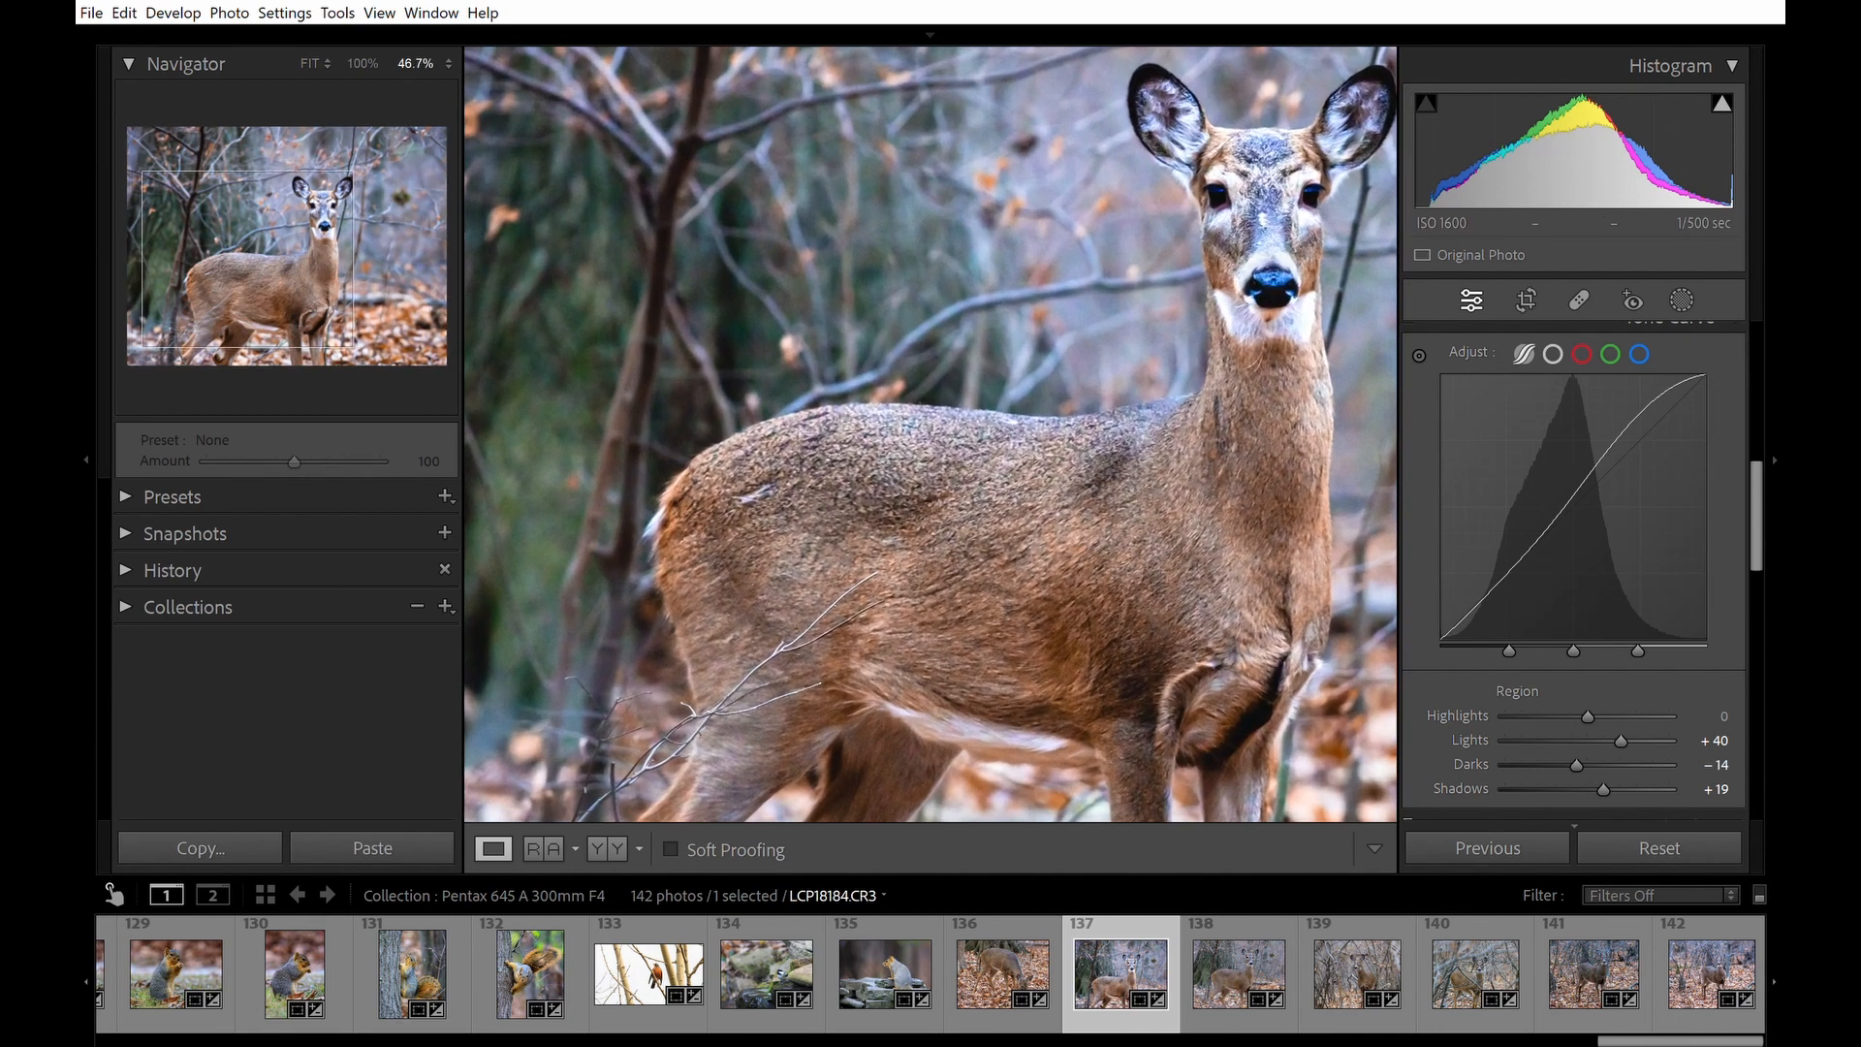
left_click_drag(930, 484, 818, 433)
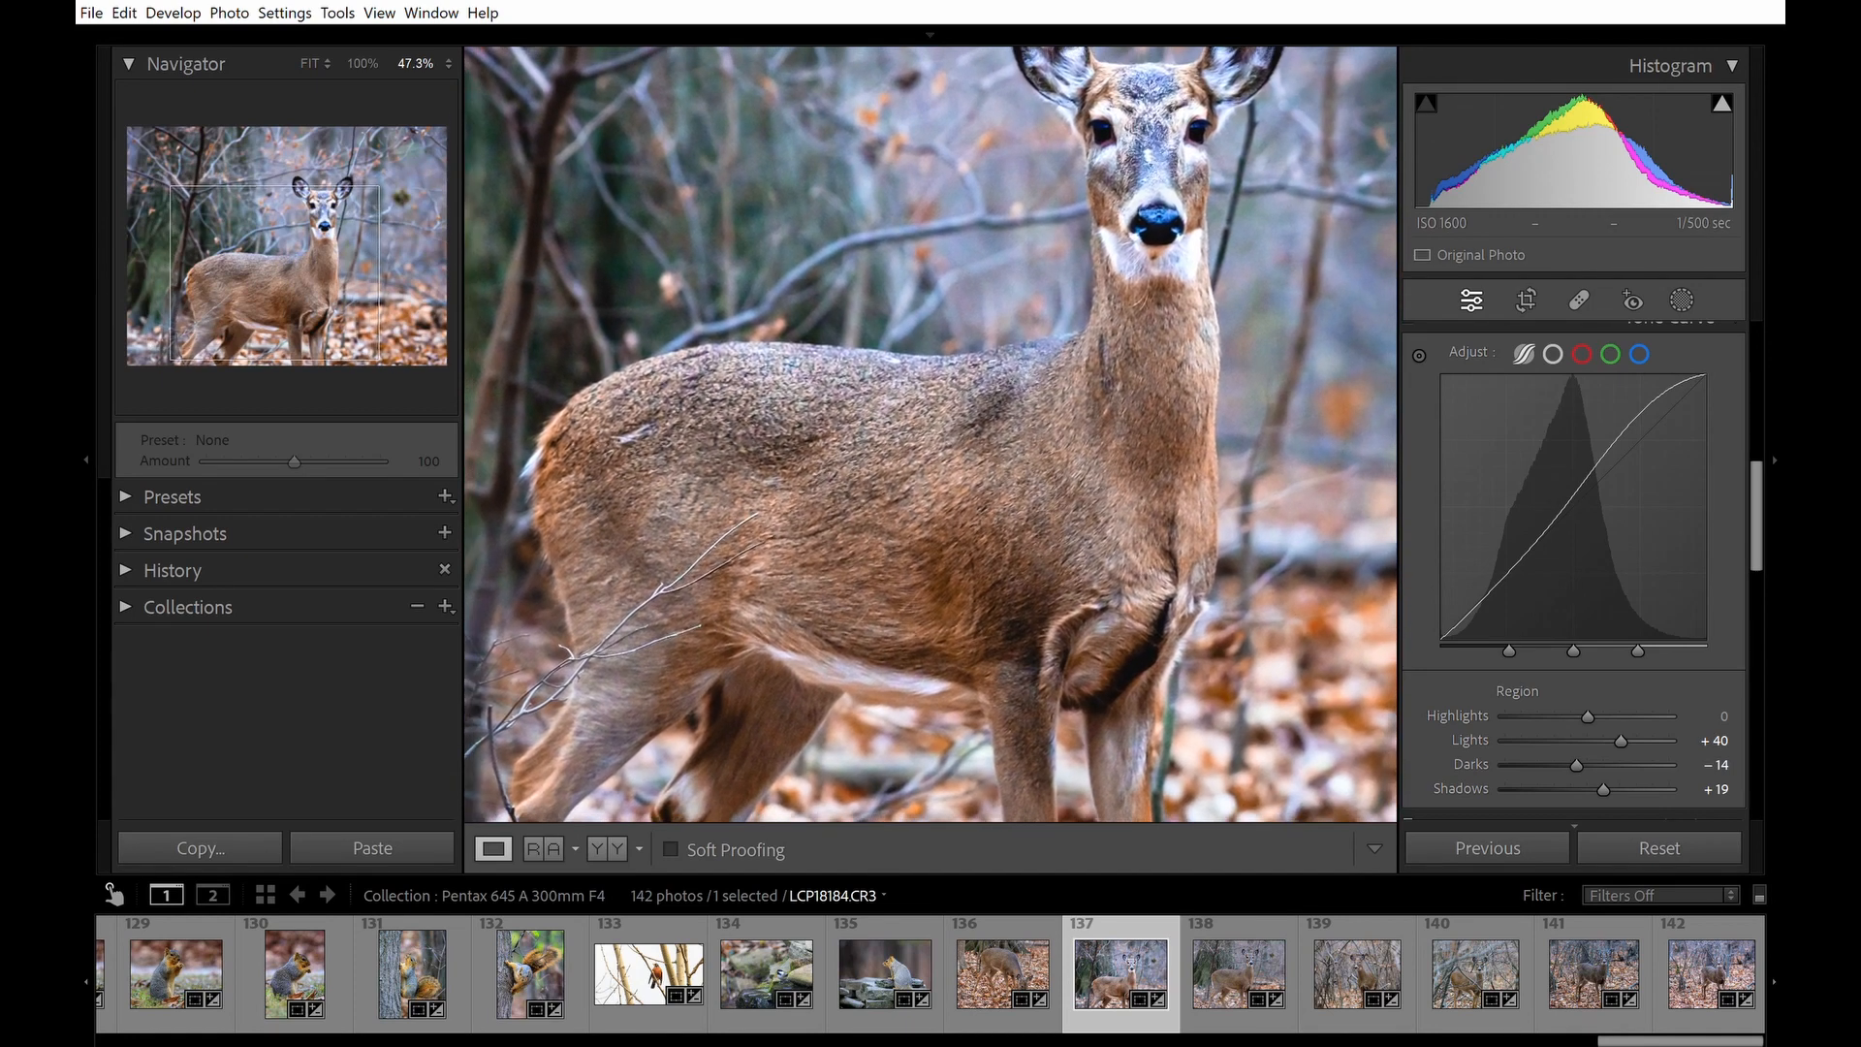
scroll(977, 334, "down", 1)
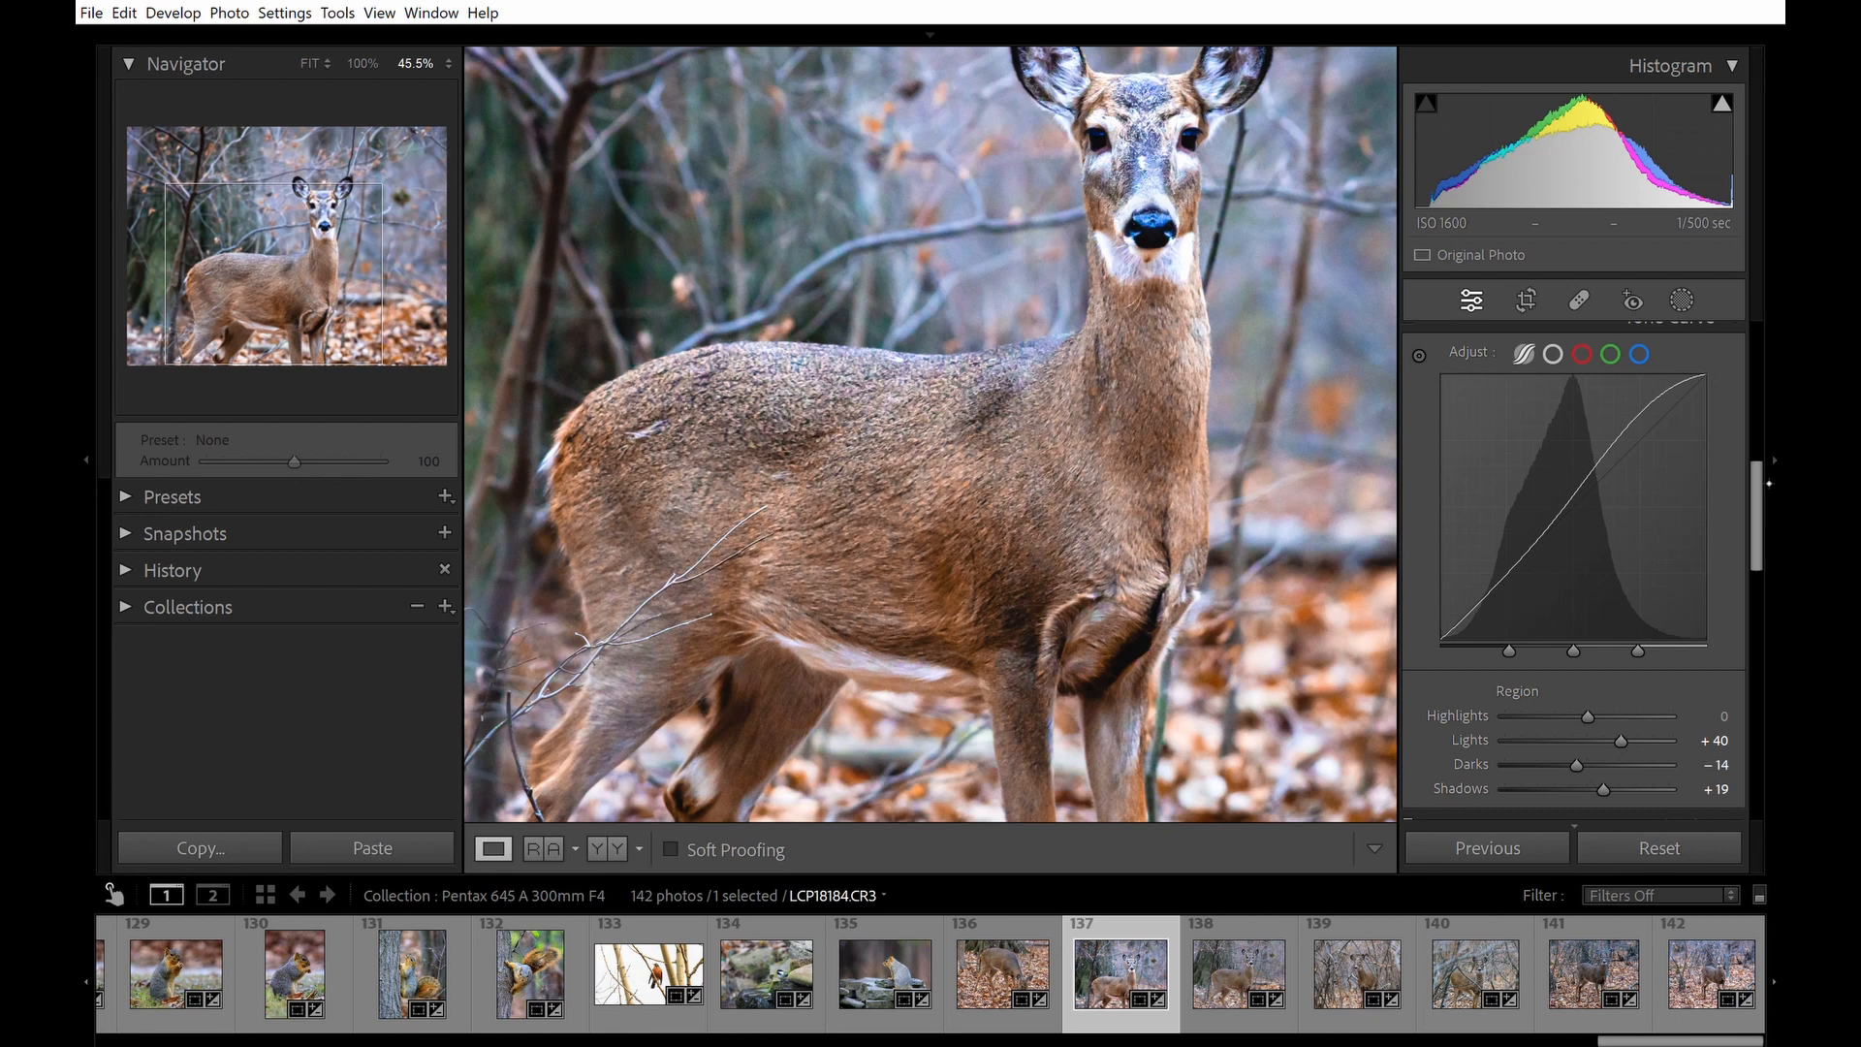
left_click_drag(1769, 482, 1780, 621)
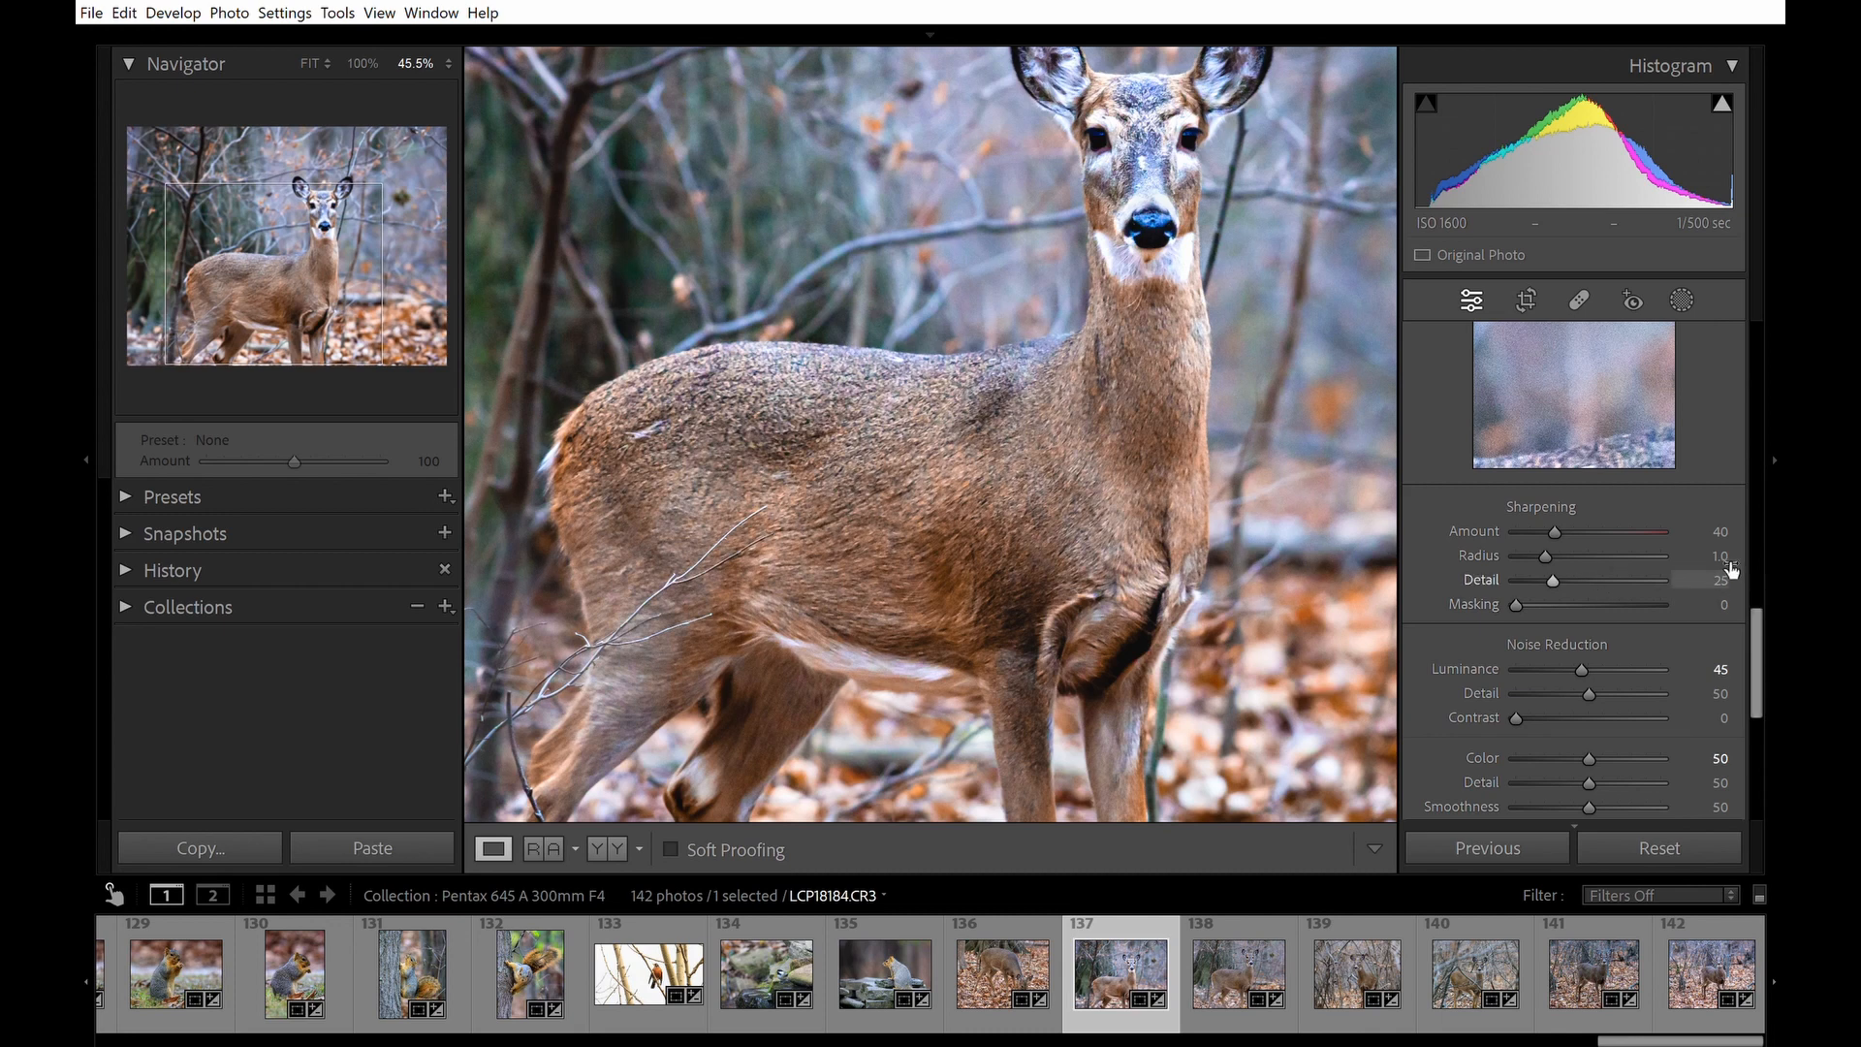
left_click_drag(1727, 569, 1711, 575)
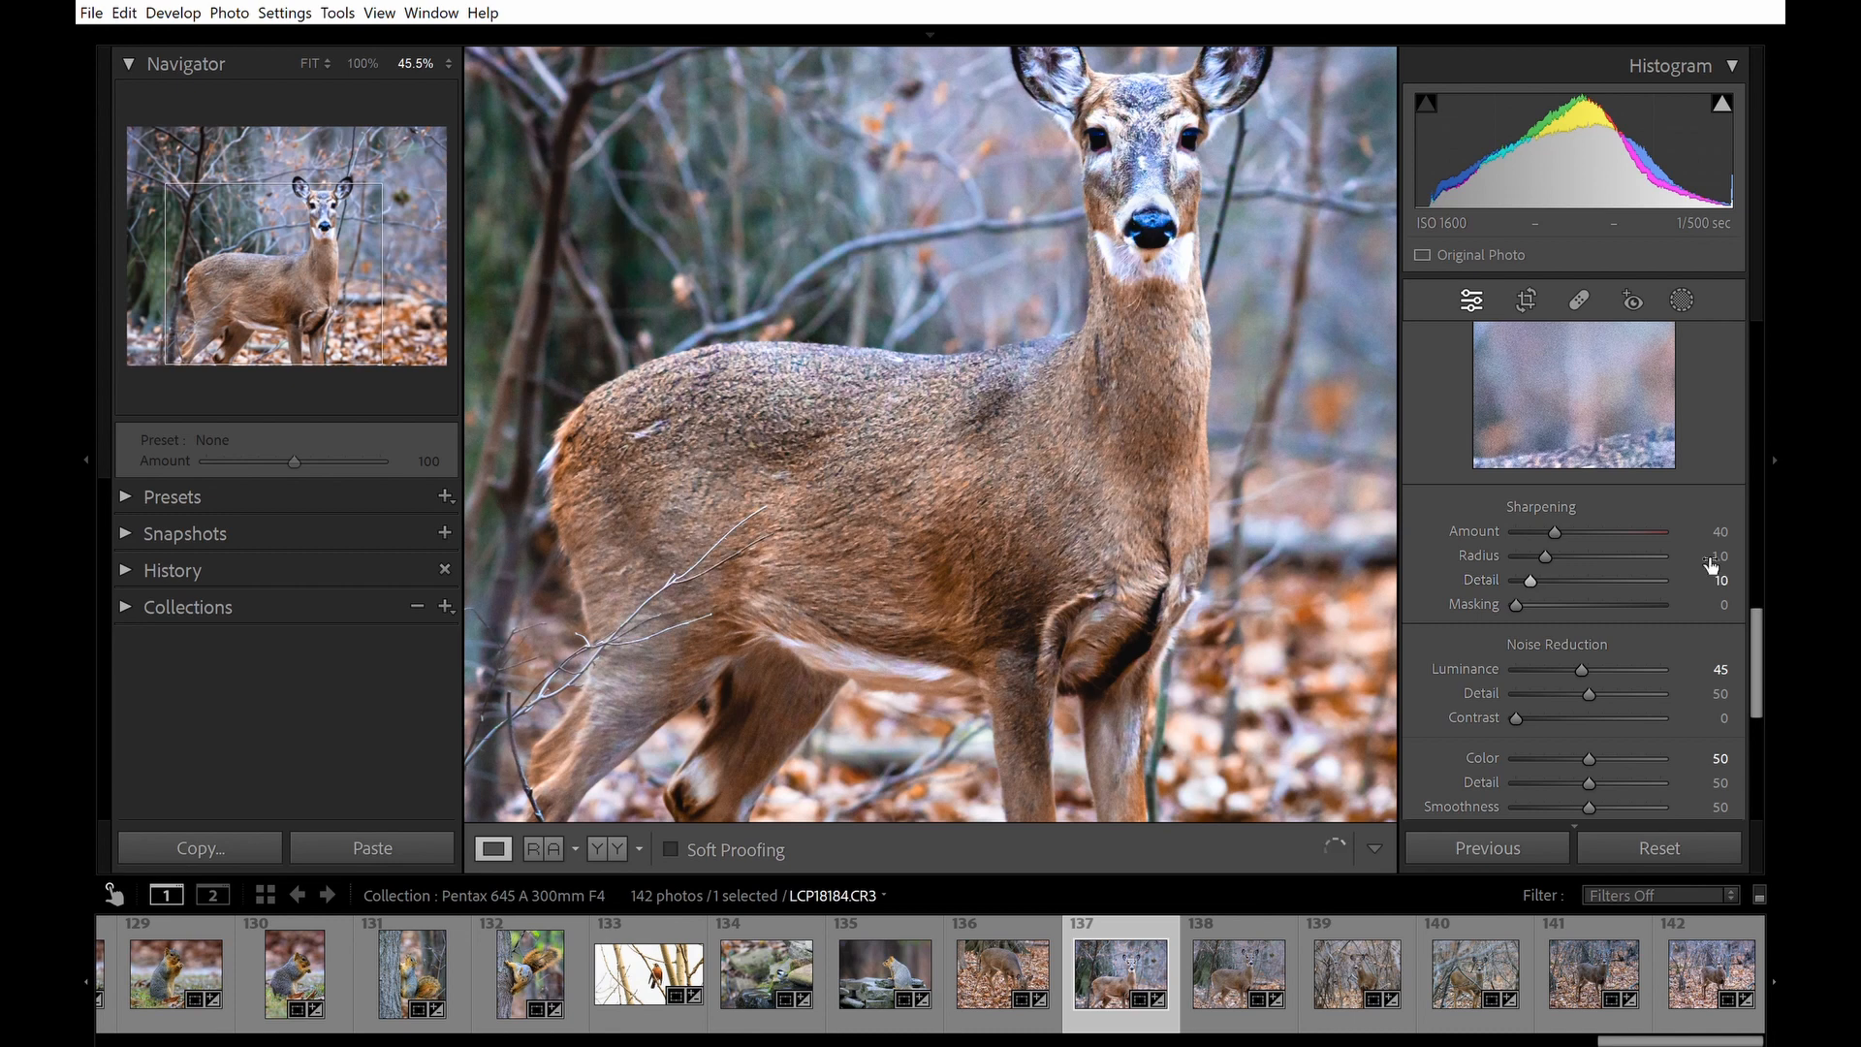
left_click(1721, 581)
key("Return")
Raise the Luminance noise reduction to 51.
scroll(911, 543, "down", 4)
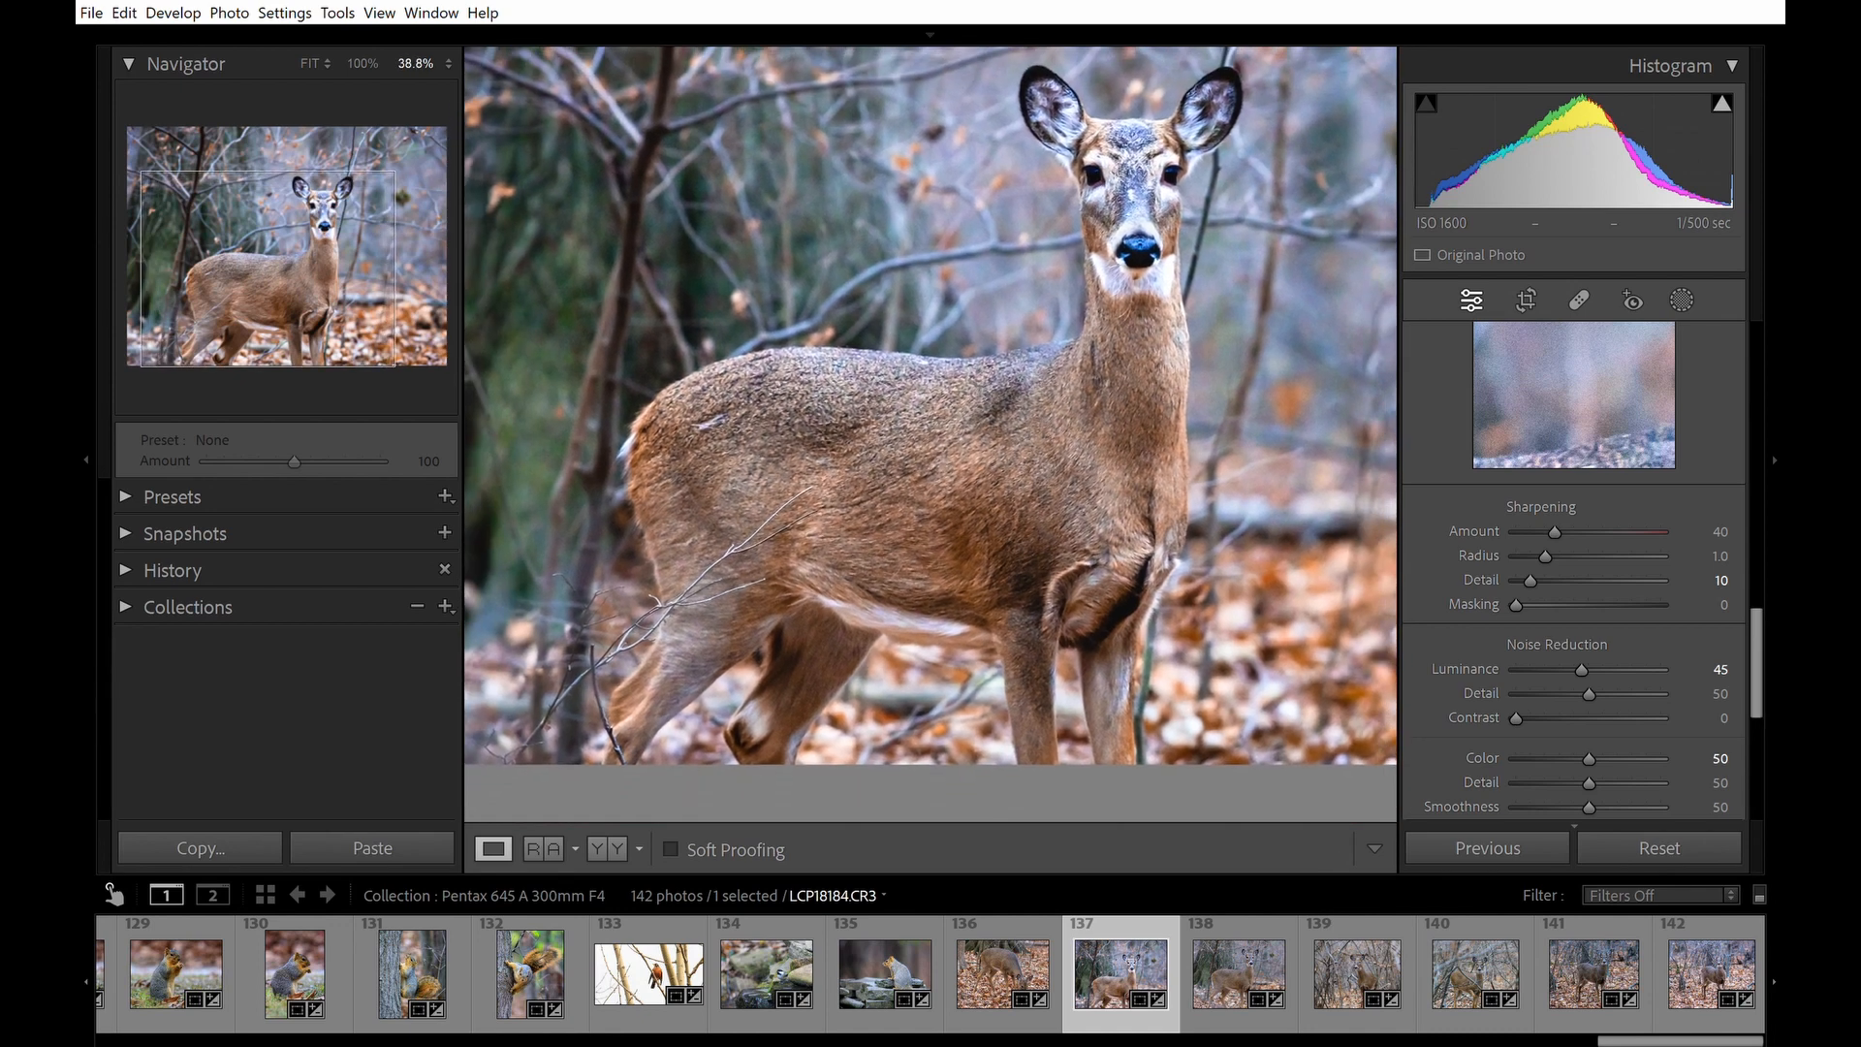
scroll(911, 543, "down", 4)
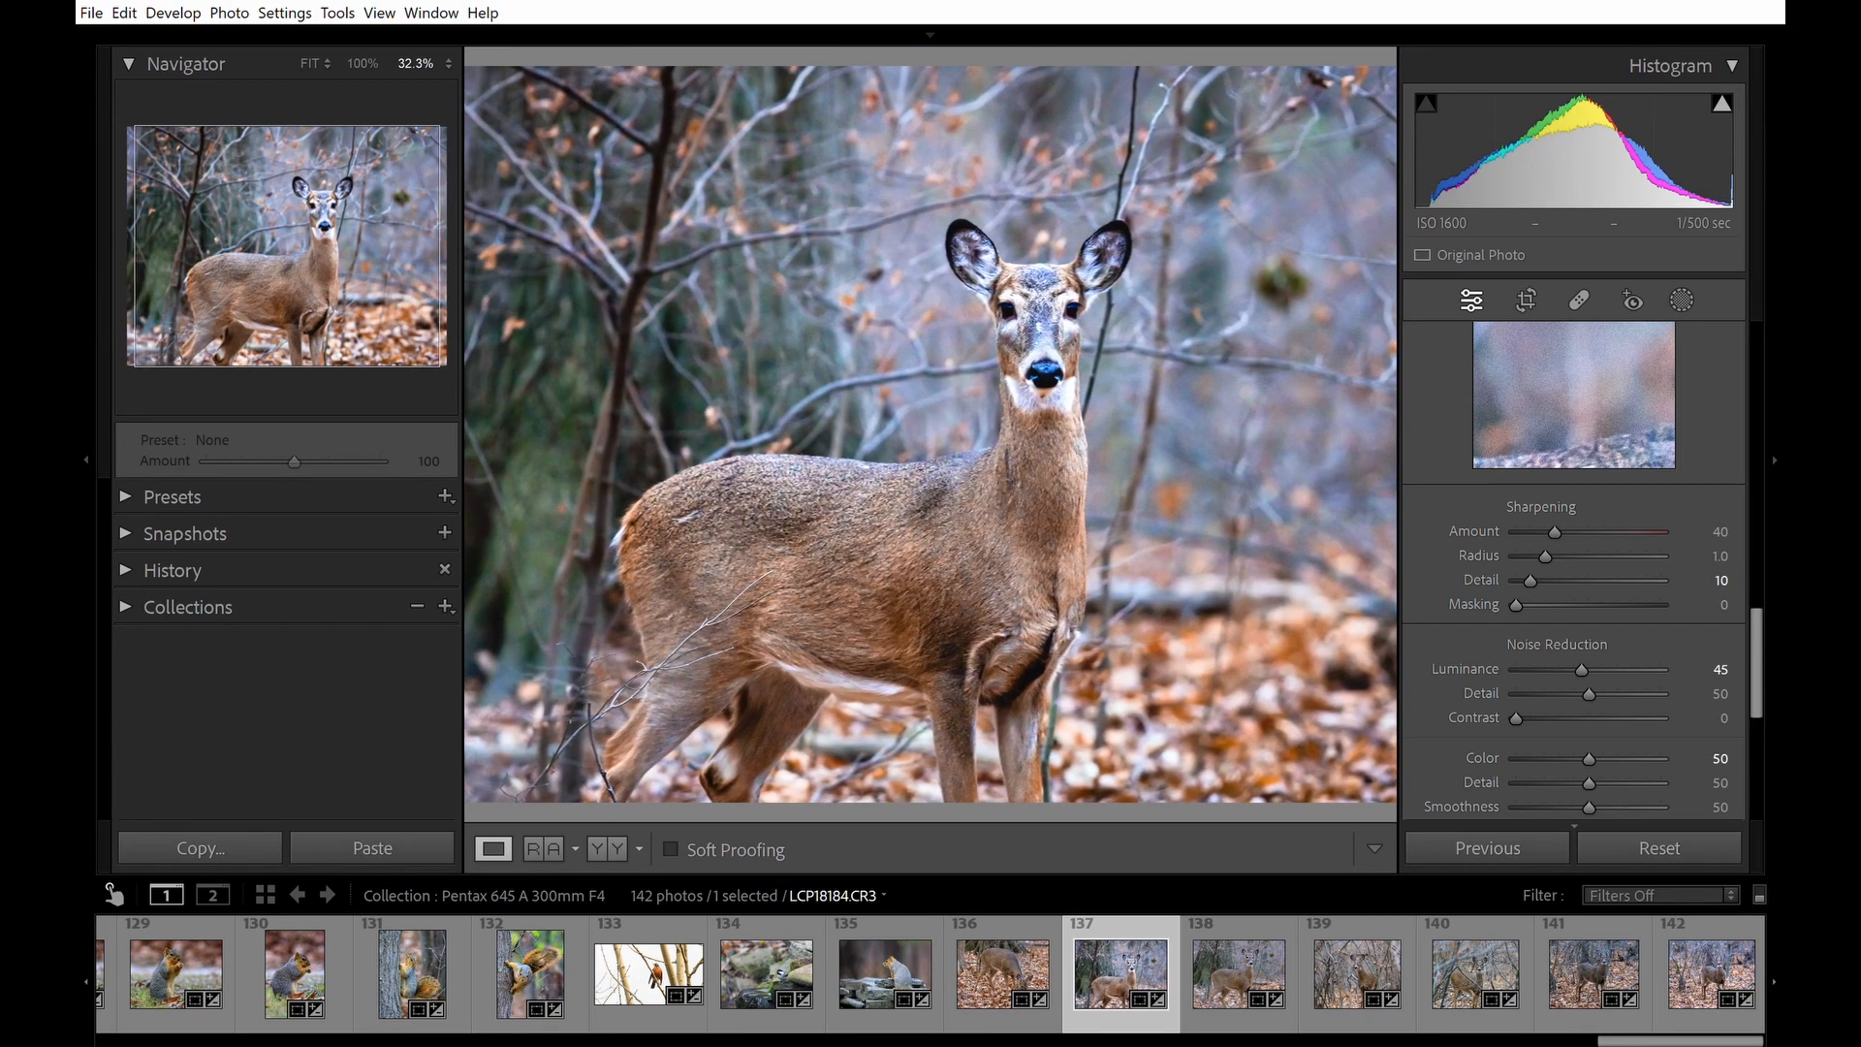
scroll(930, 434, "down", 1)
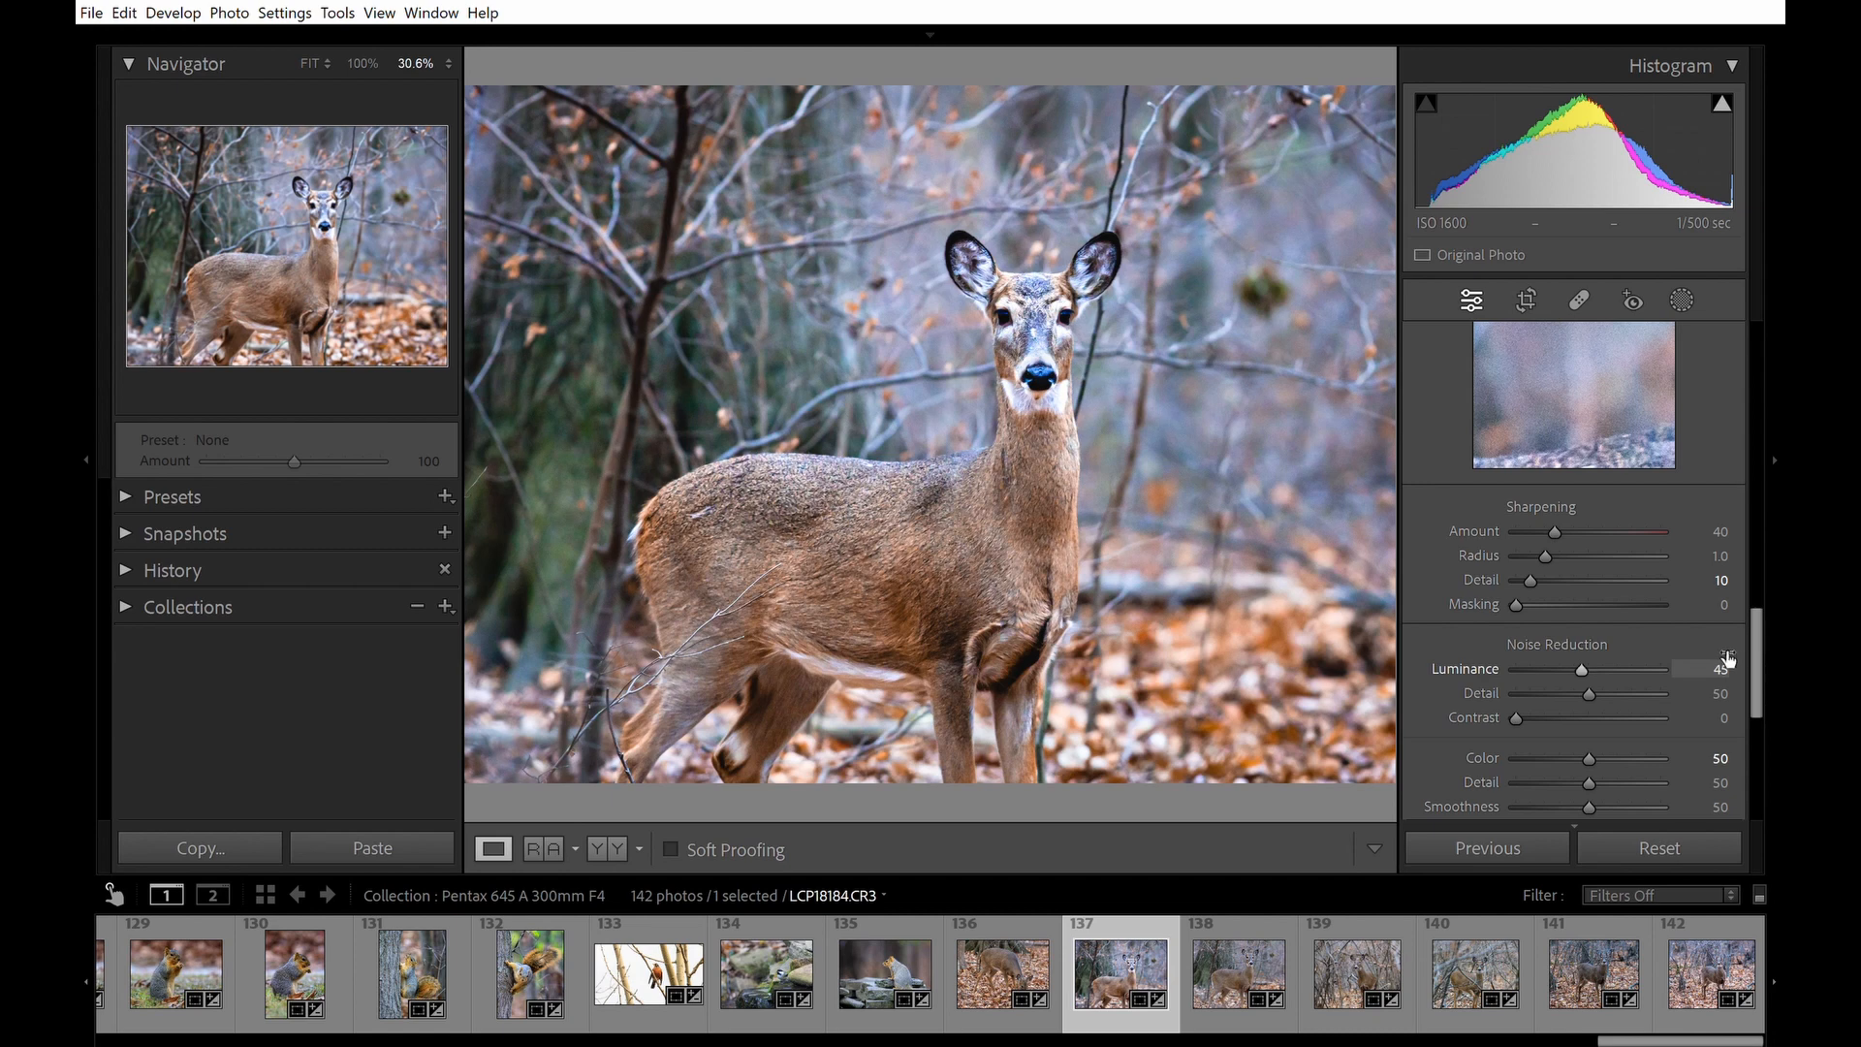
left_click_drag(1582, 669, 1593, 669)
left_click_drag(1738, 661, 1738, 659)
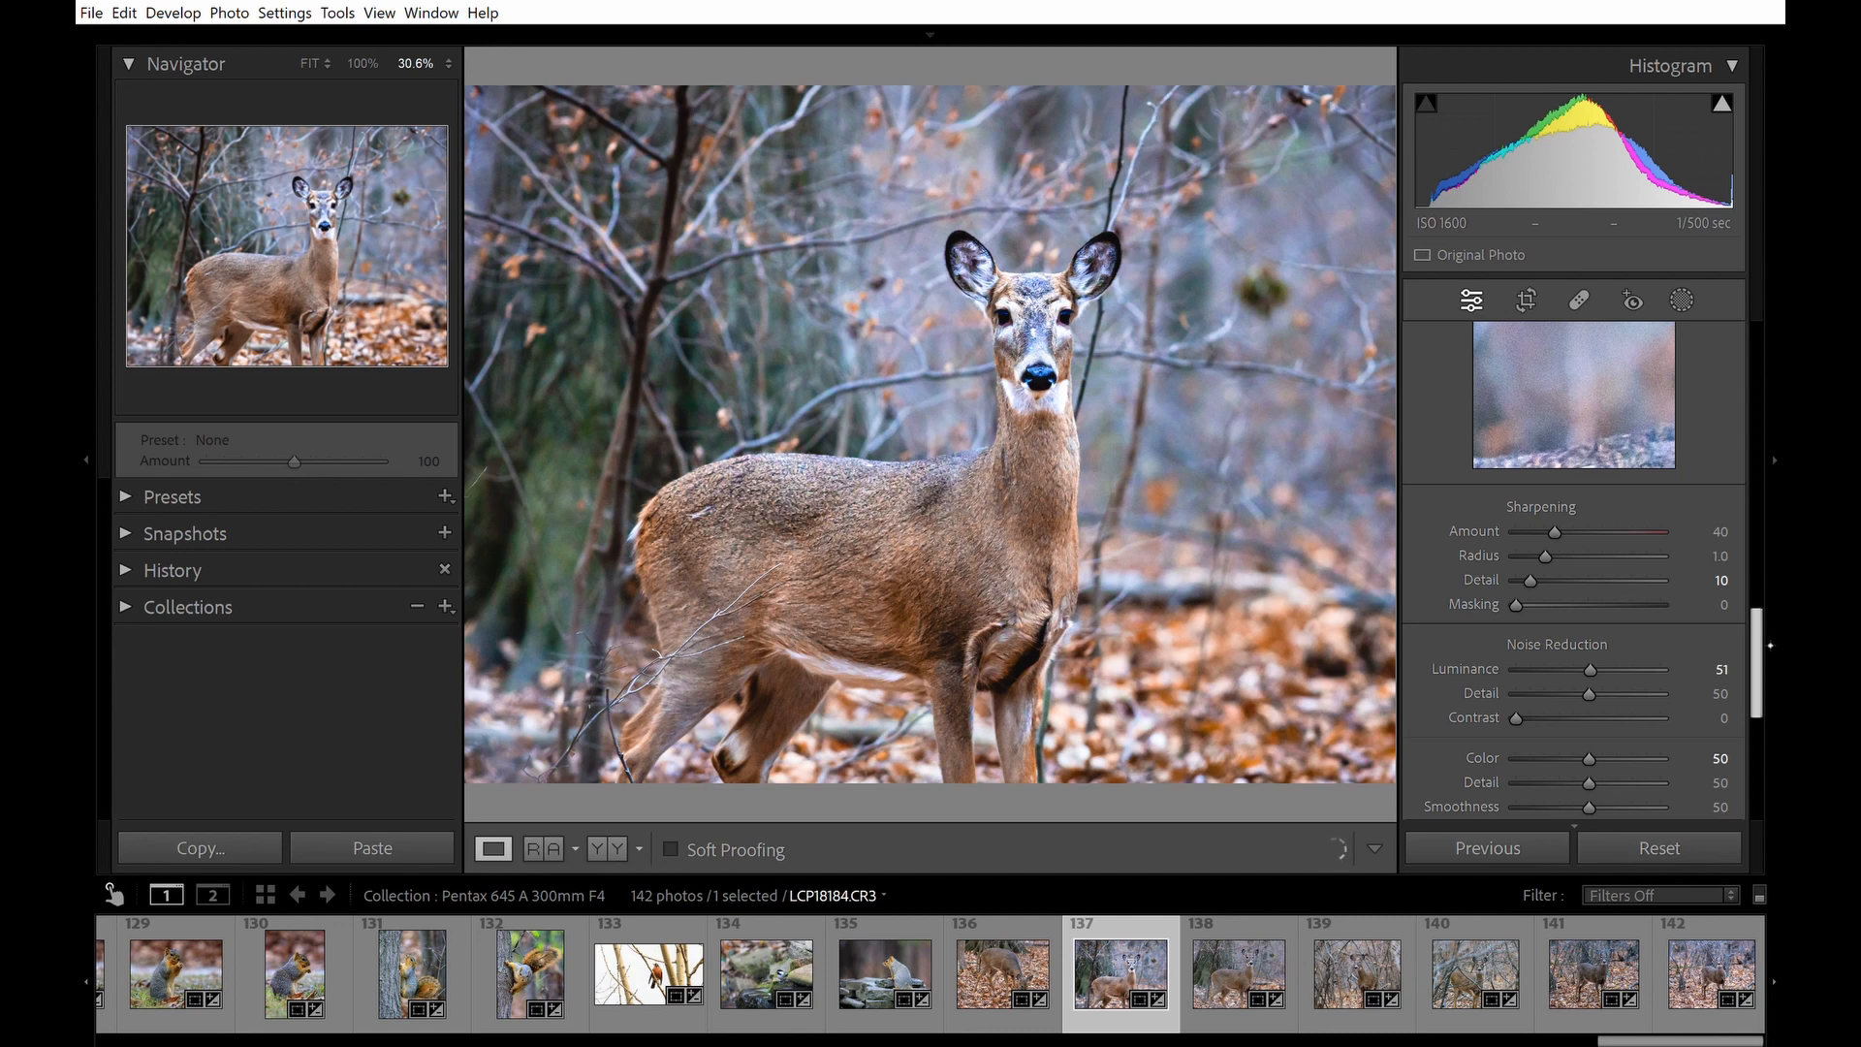
Reset the photo's develop settings to compare with the original, then undo the reset.
left_click_drag(1774, 644, 1772, 409)
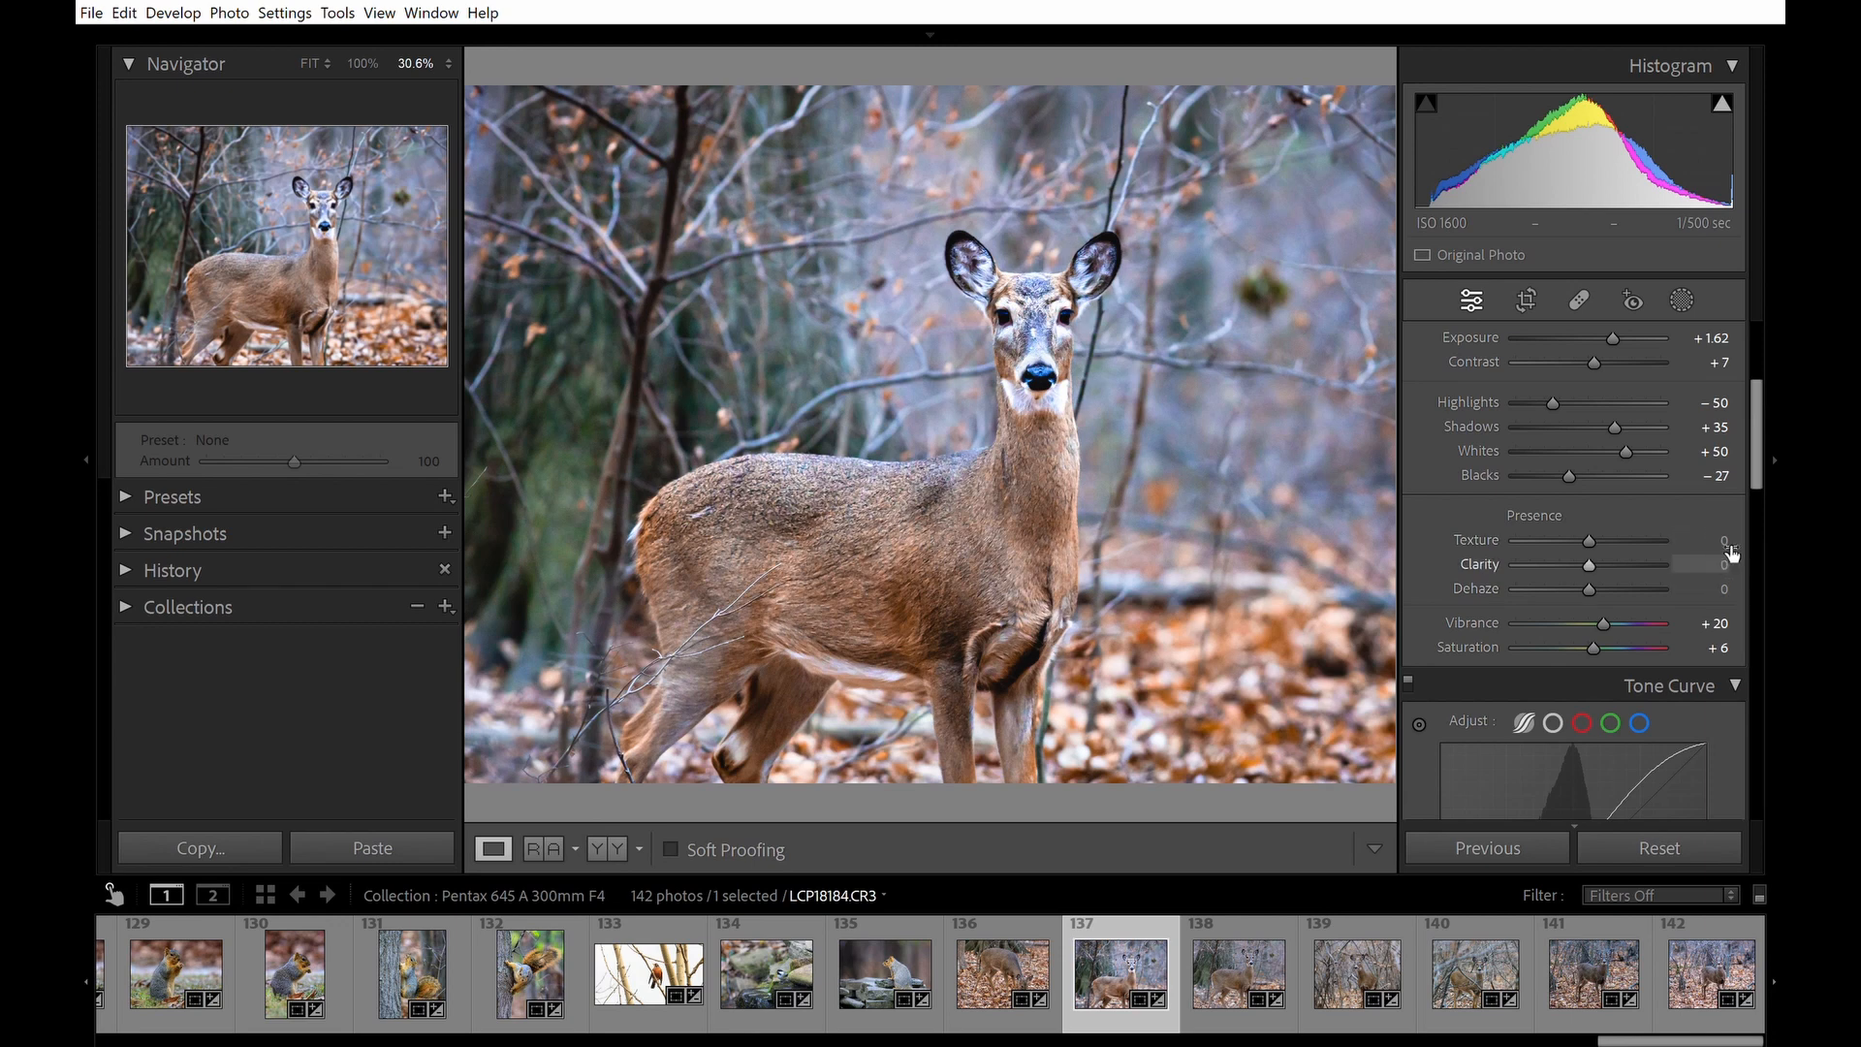
key("period")
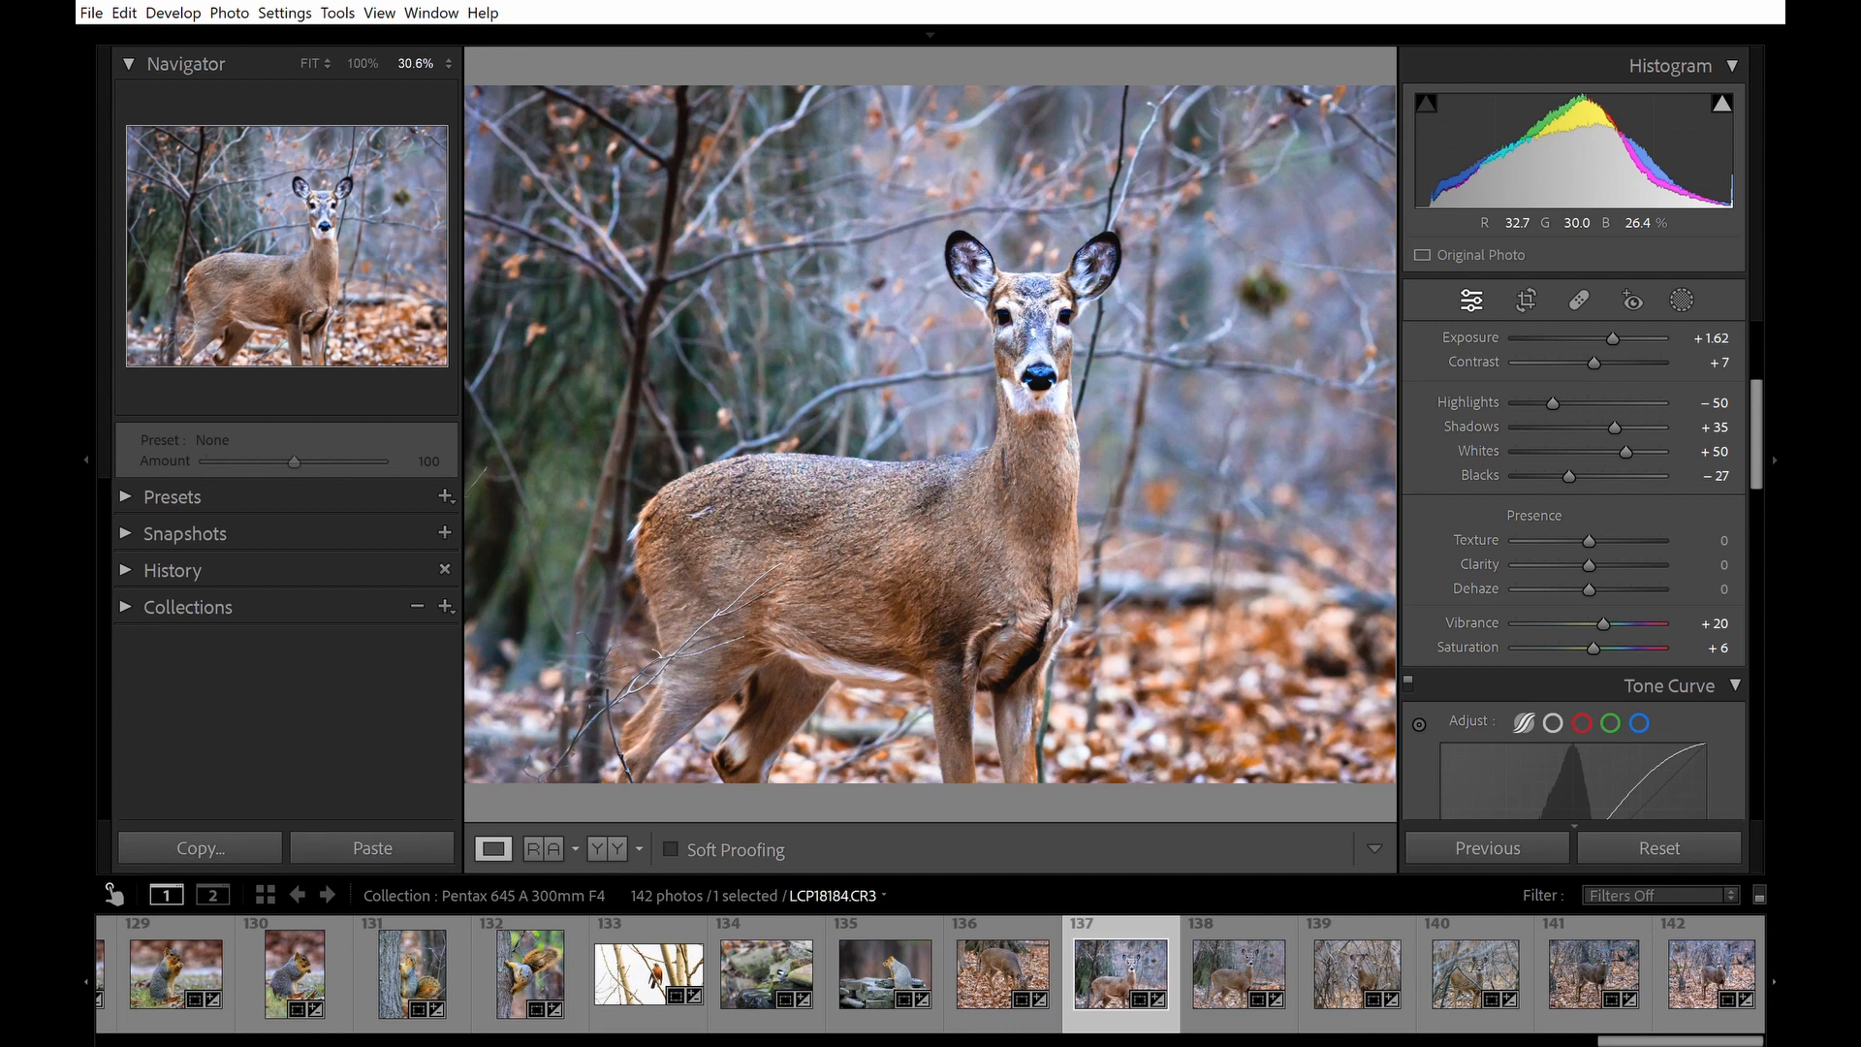
left_click_drag(1652, 1037, 1657, 1037)
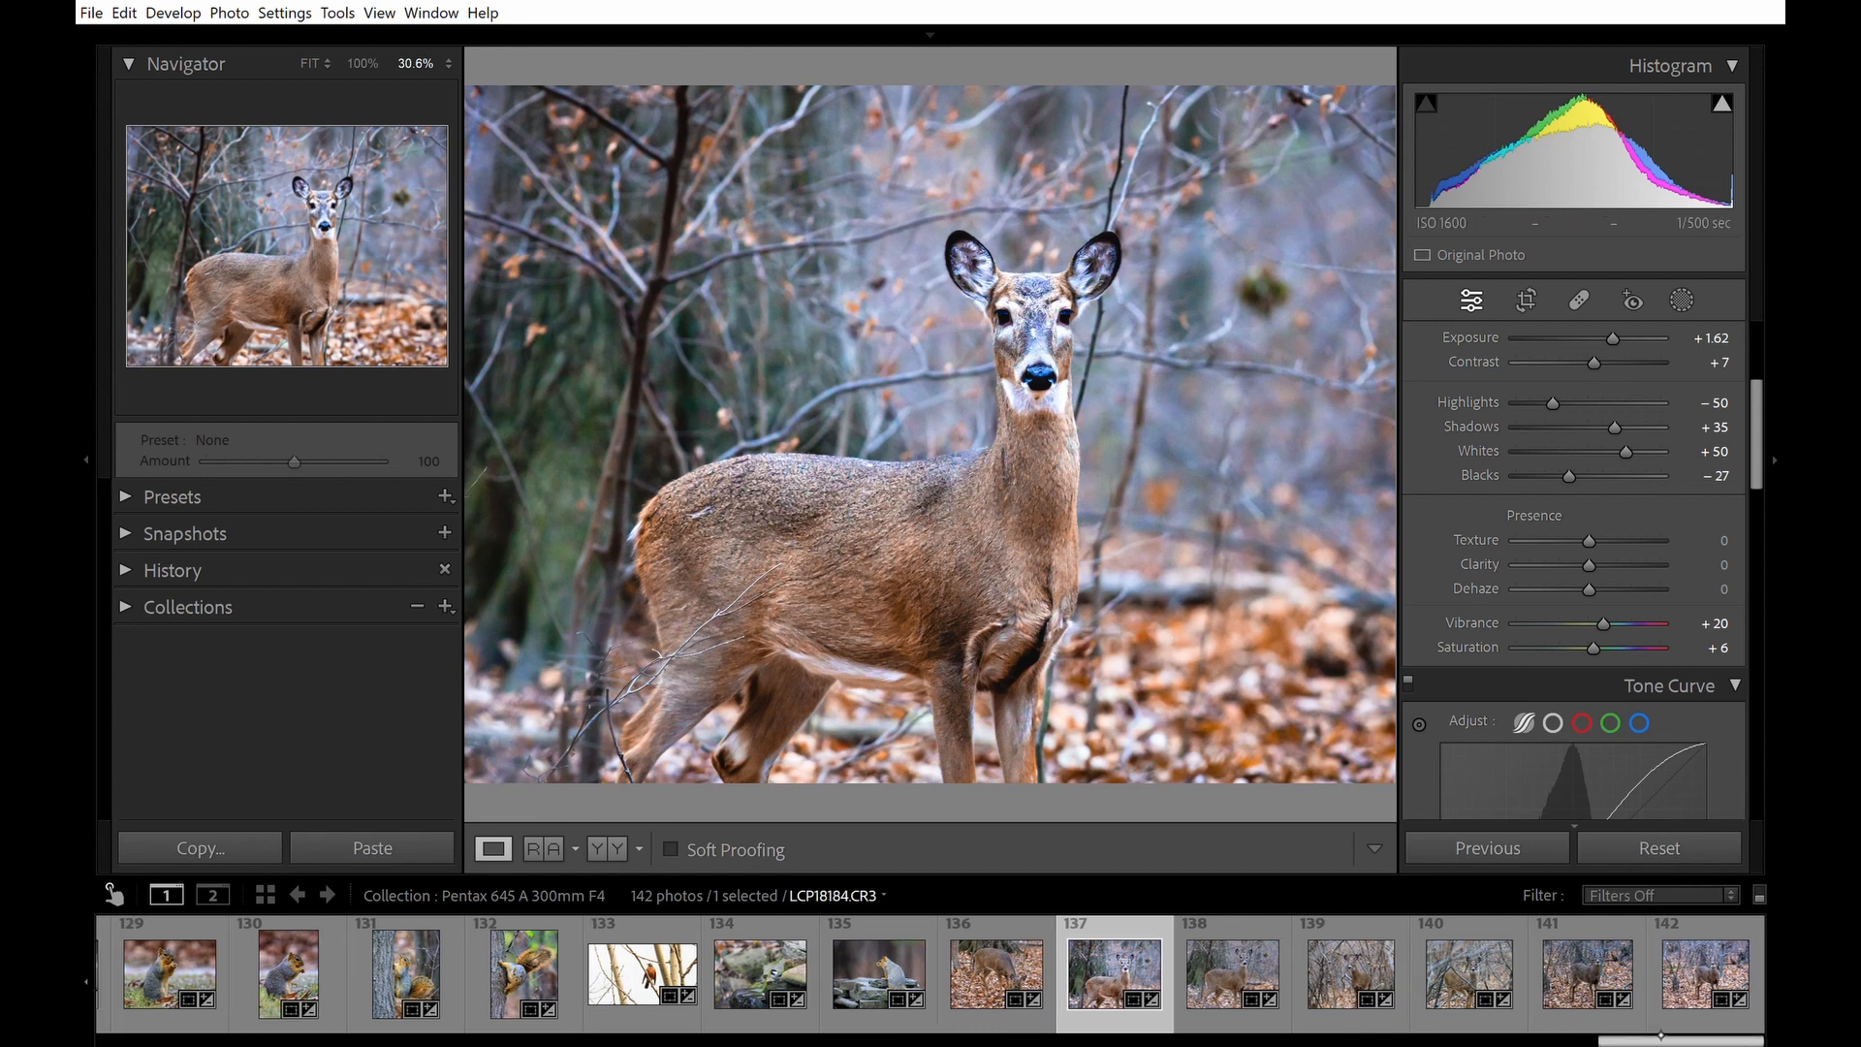
mouse_move(1653, 1033)
left_mouse_down()
mouse_move(1557, 1040)
mouse_move(1644, 1040)
left_mouse_up()
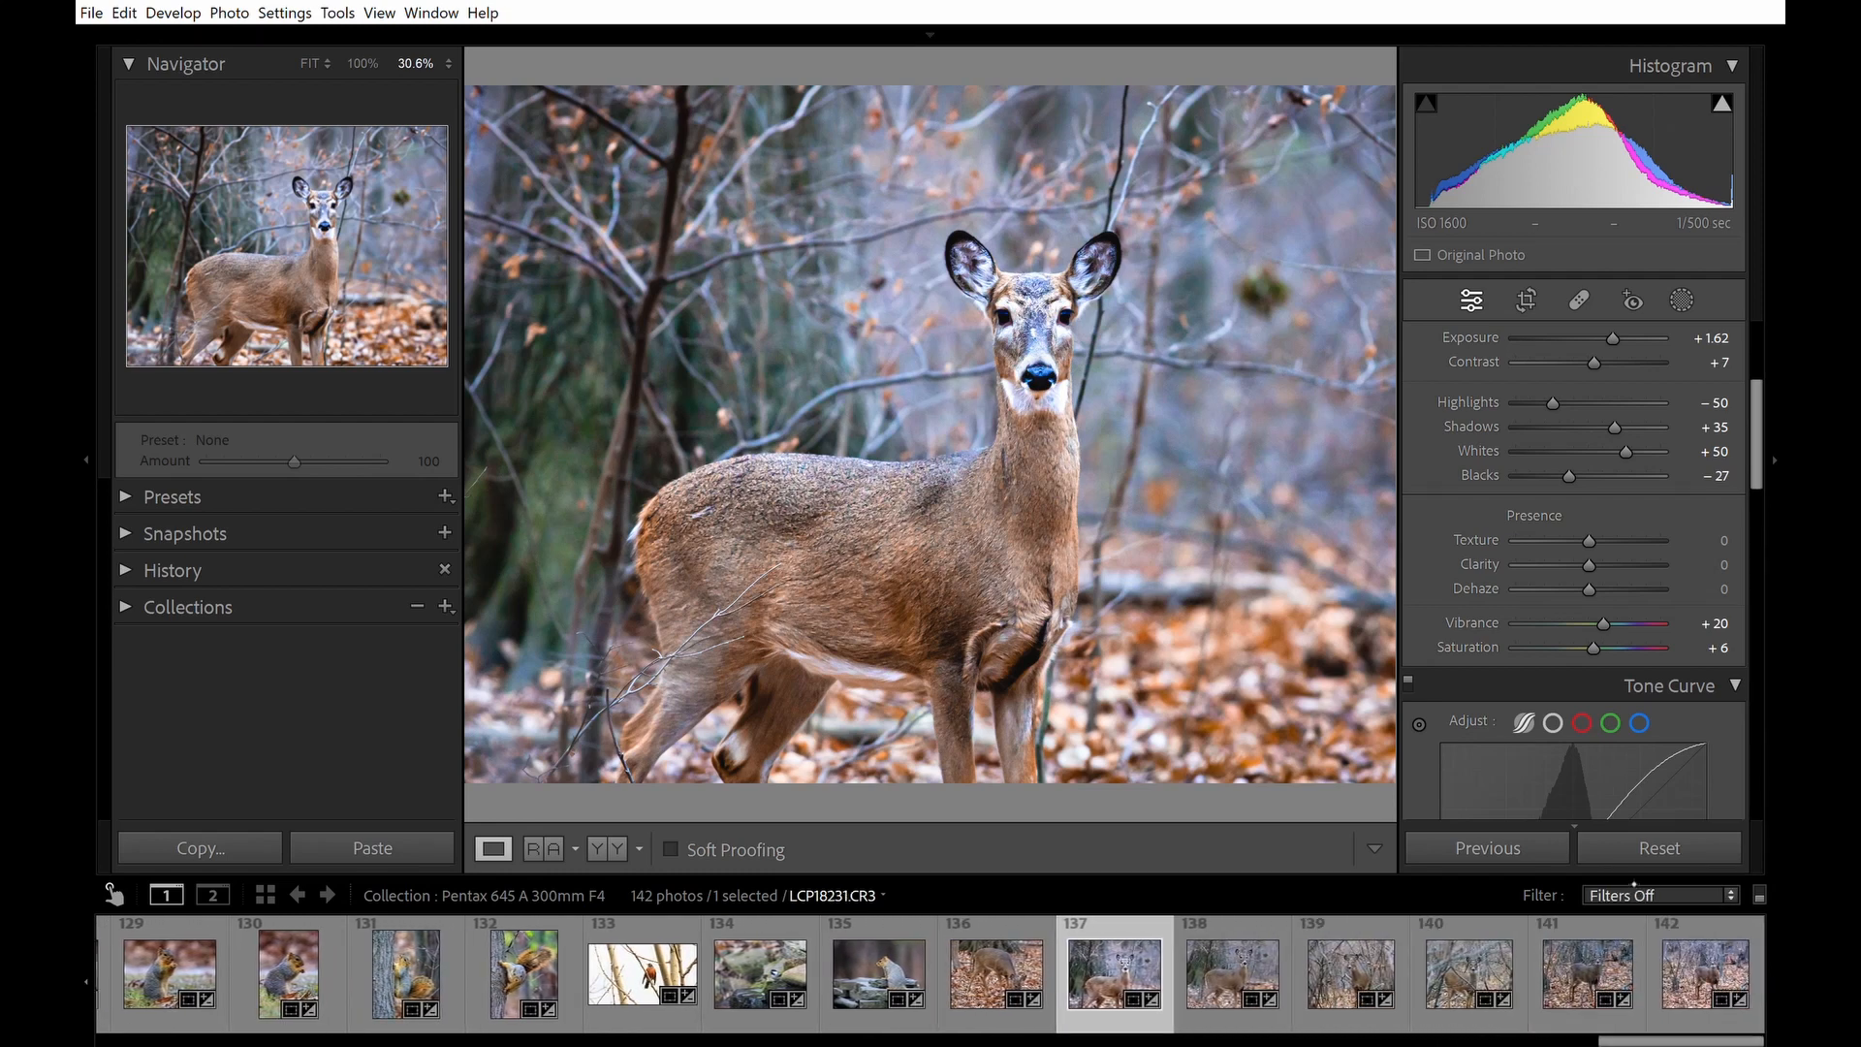
left_click(1659, 847)
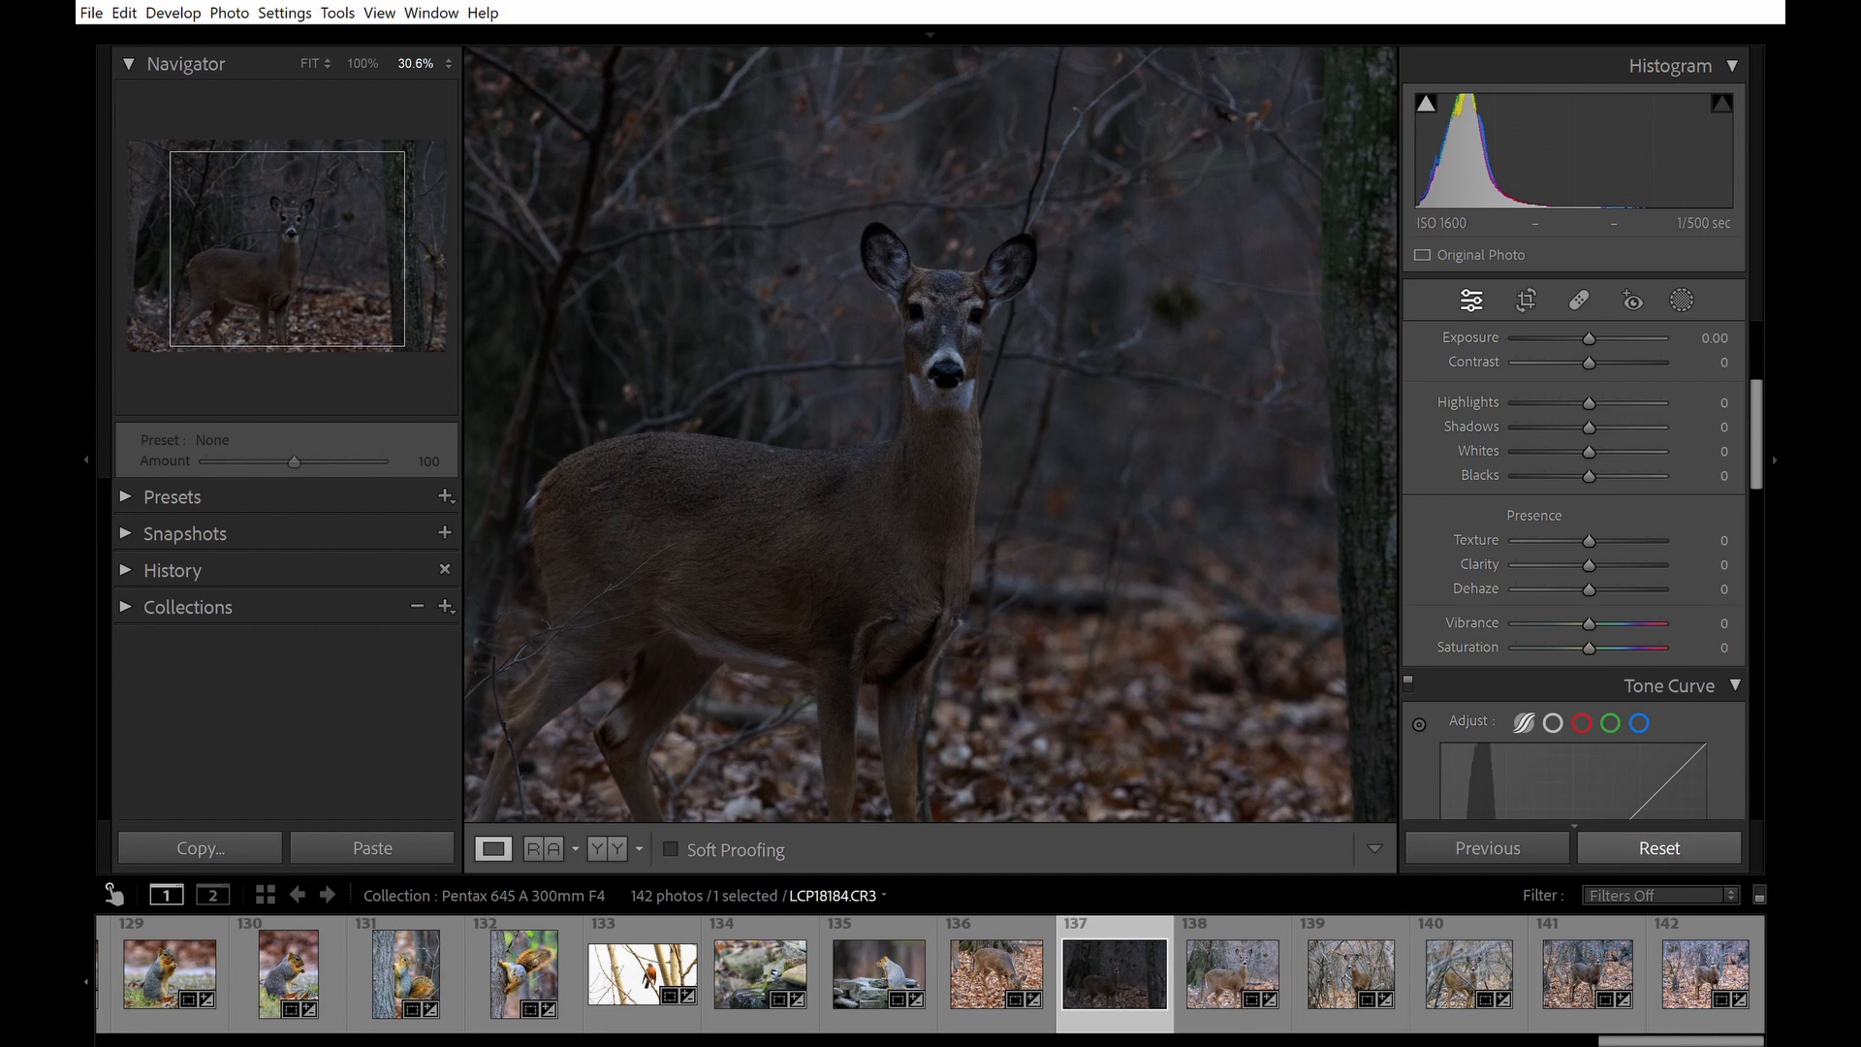
scroll(931, 434, "down", 3)
left_click_drag(555, 399, 965, 399)
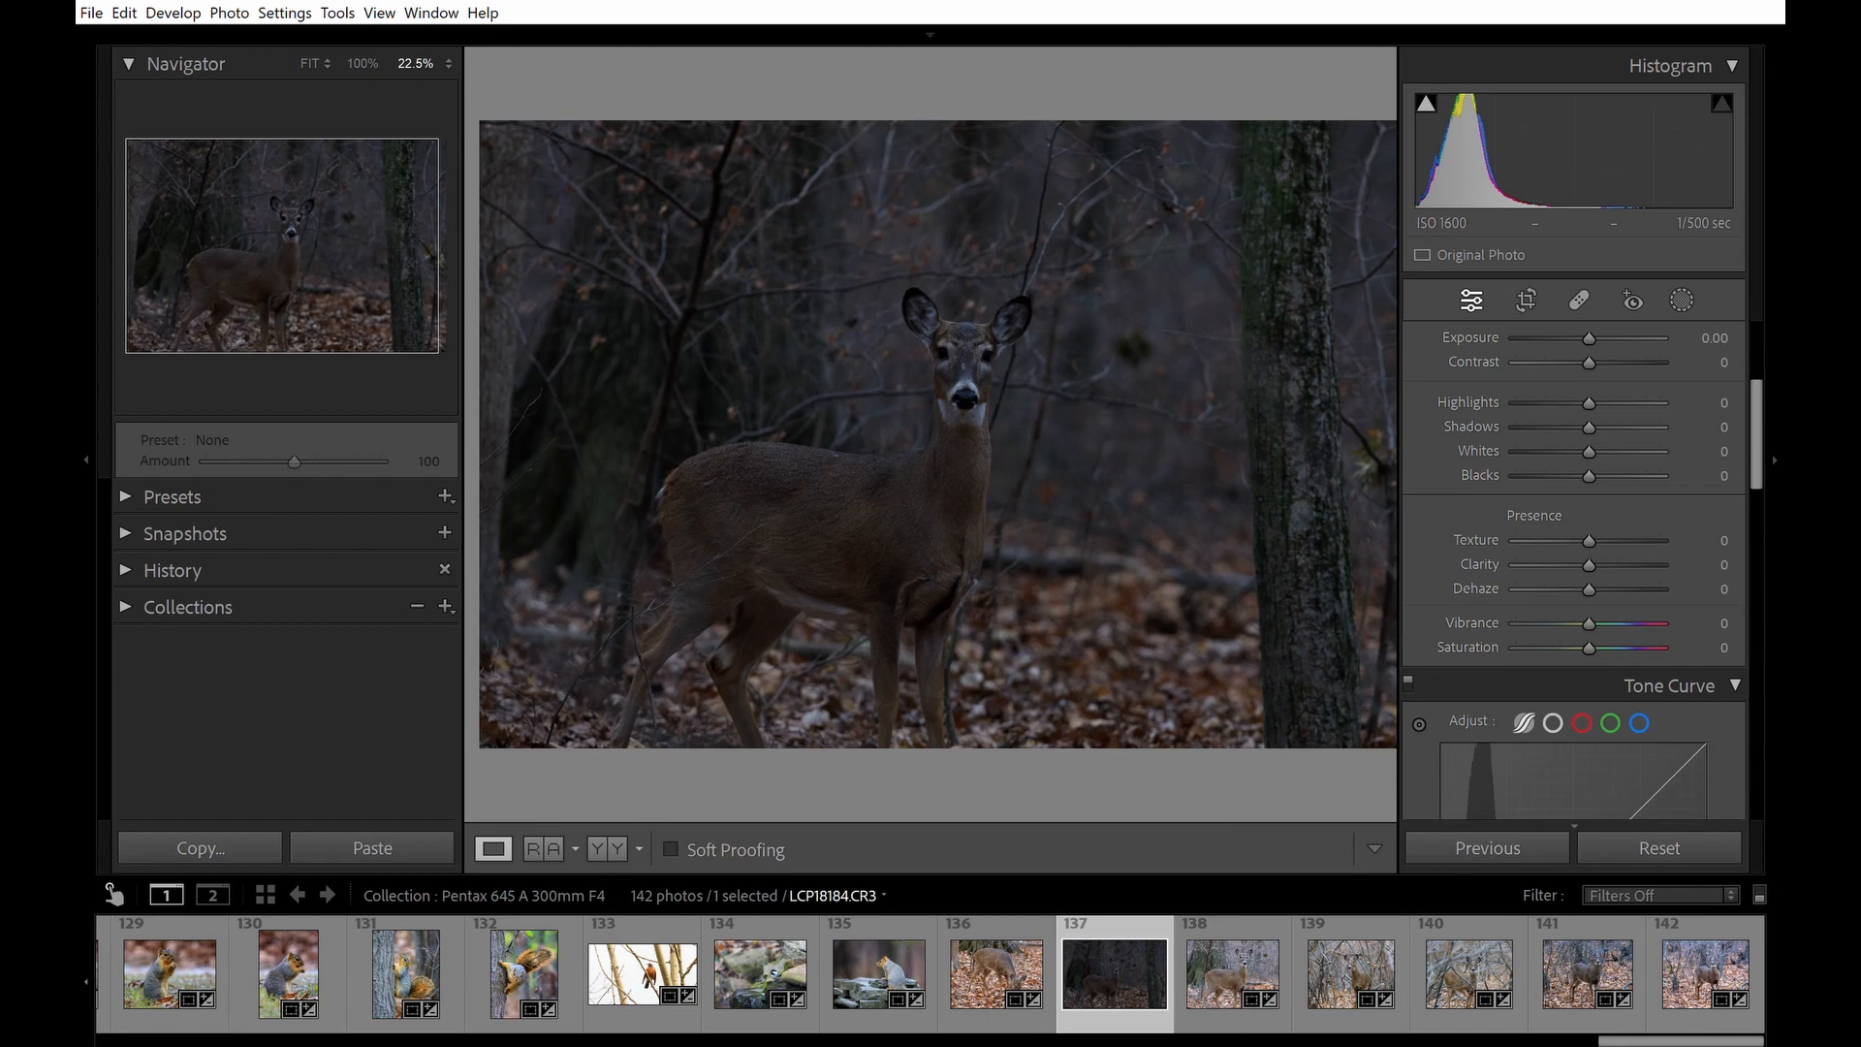
key("ctrl+z")
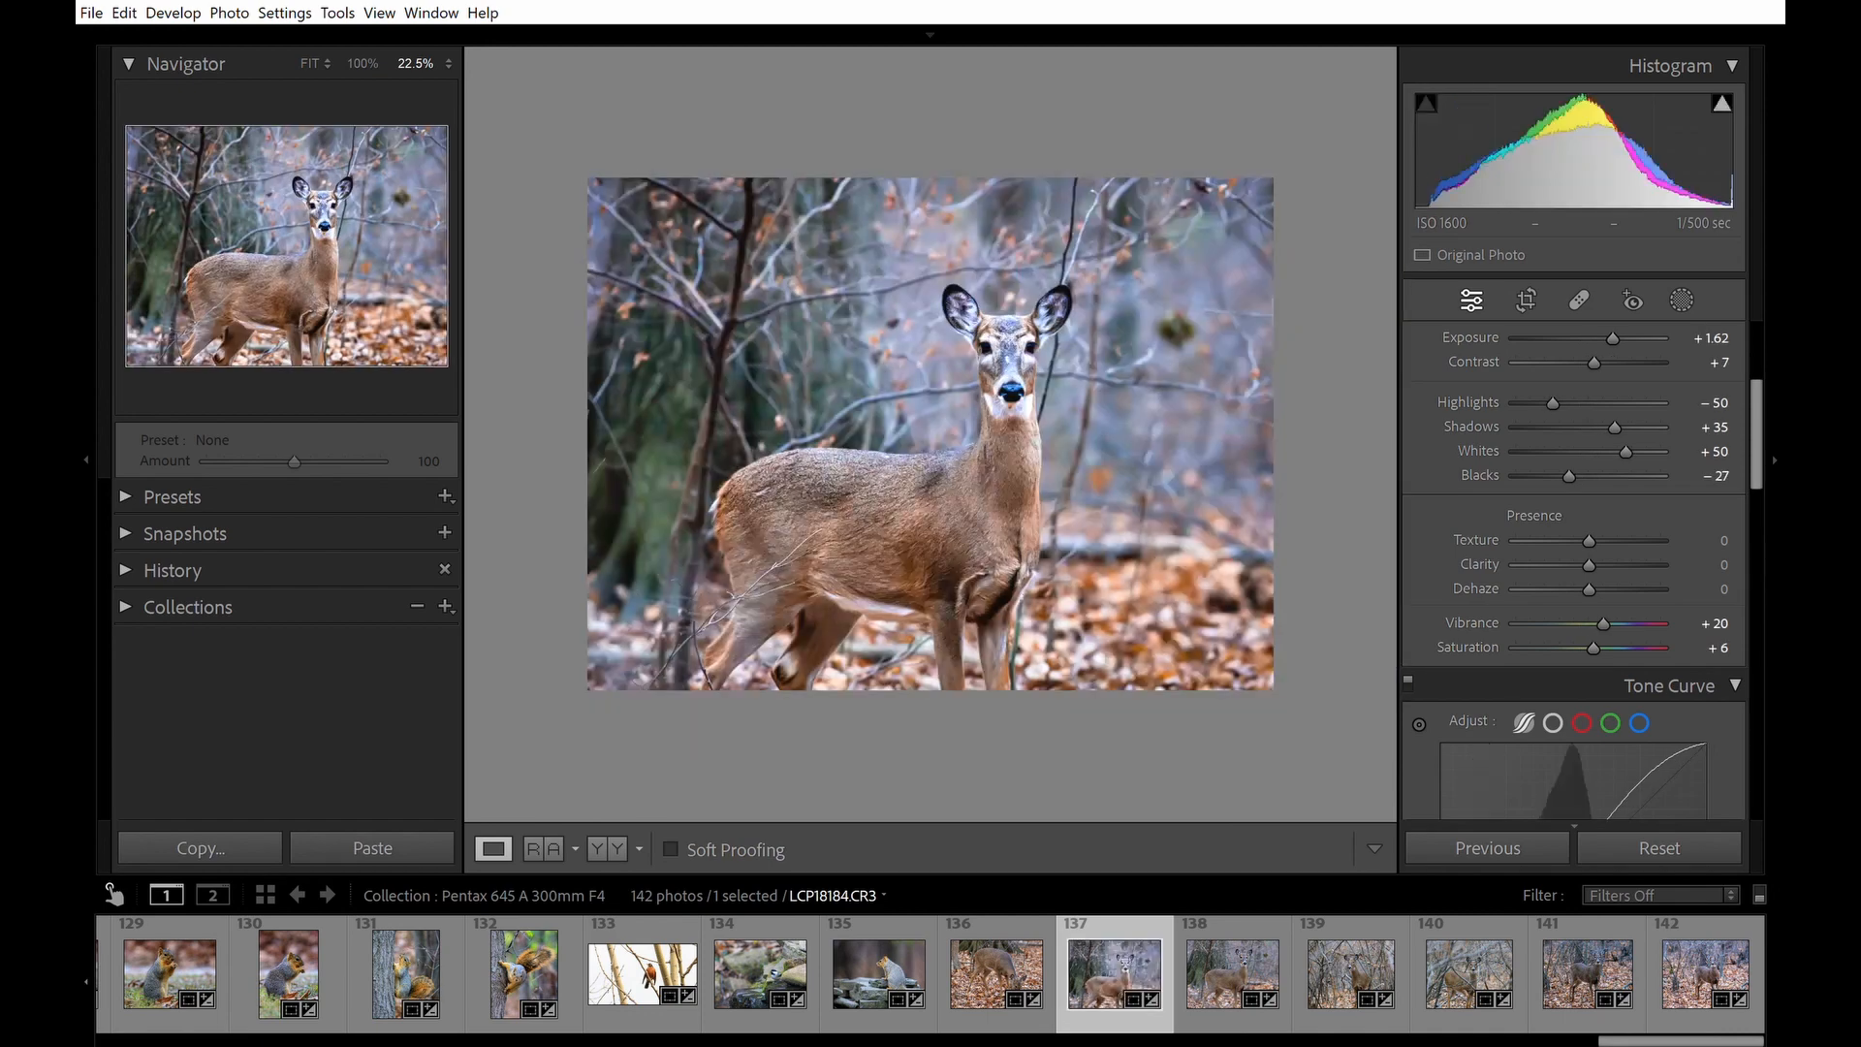